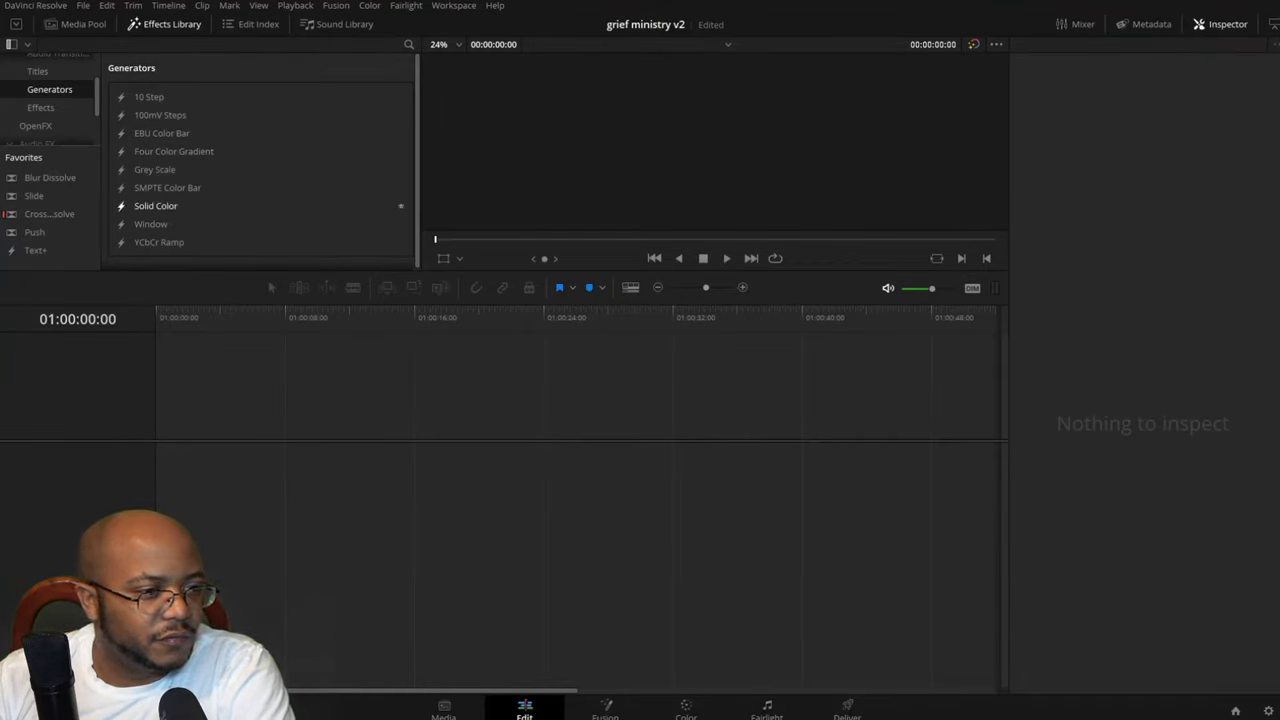
- Place a Solid Color generator at the start of Video 1 and lengthen it to about 31 seconds
drag(155, 205, 155, 575)
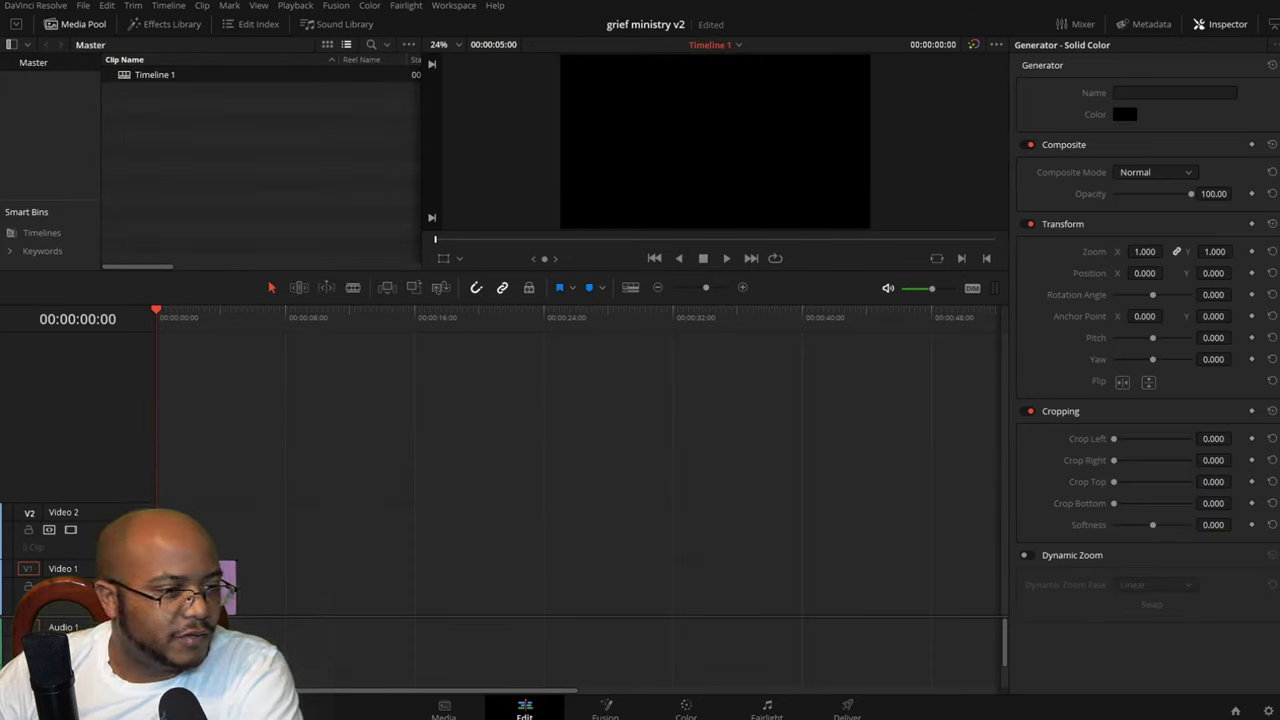
drag(215, 590, 857, 590)
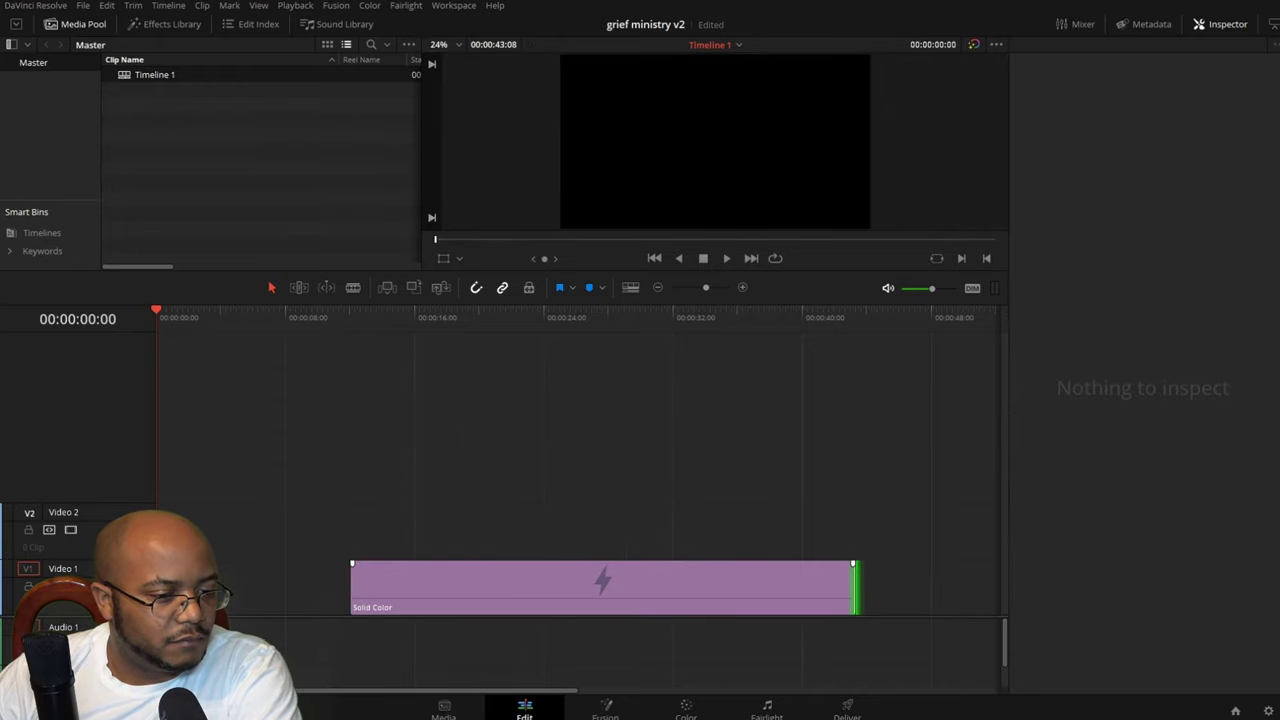
drag(608, 590, 424, 600)
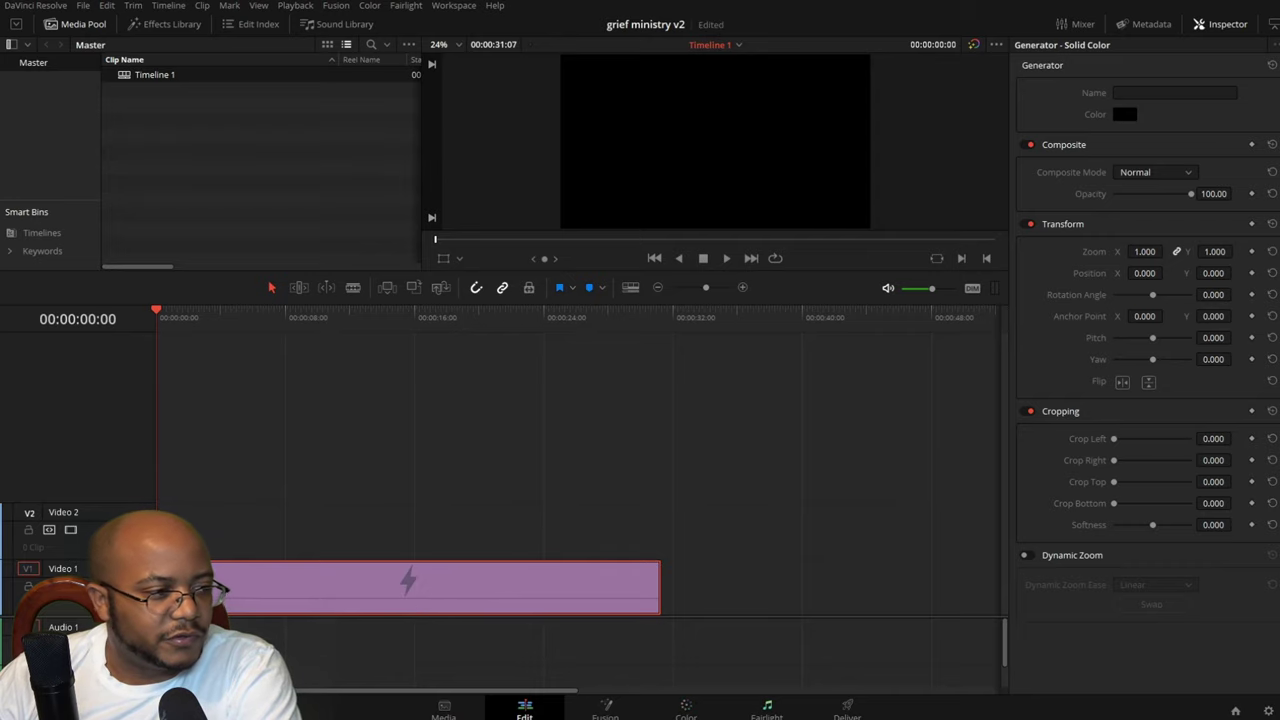
- In Fairlight, patch the microphone input to the left and right channels of Audio 1
click(766, 706)
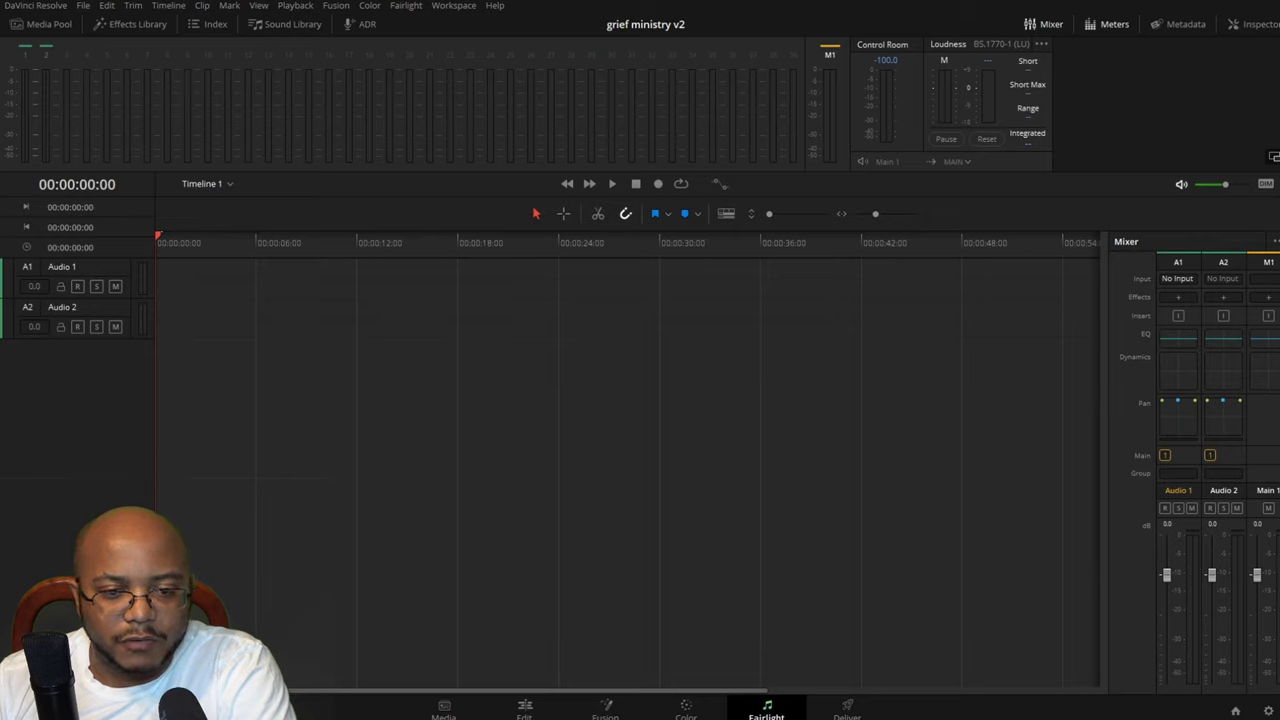
click(1178, 279)
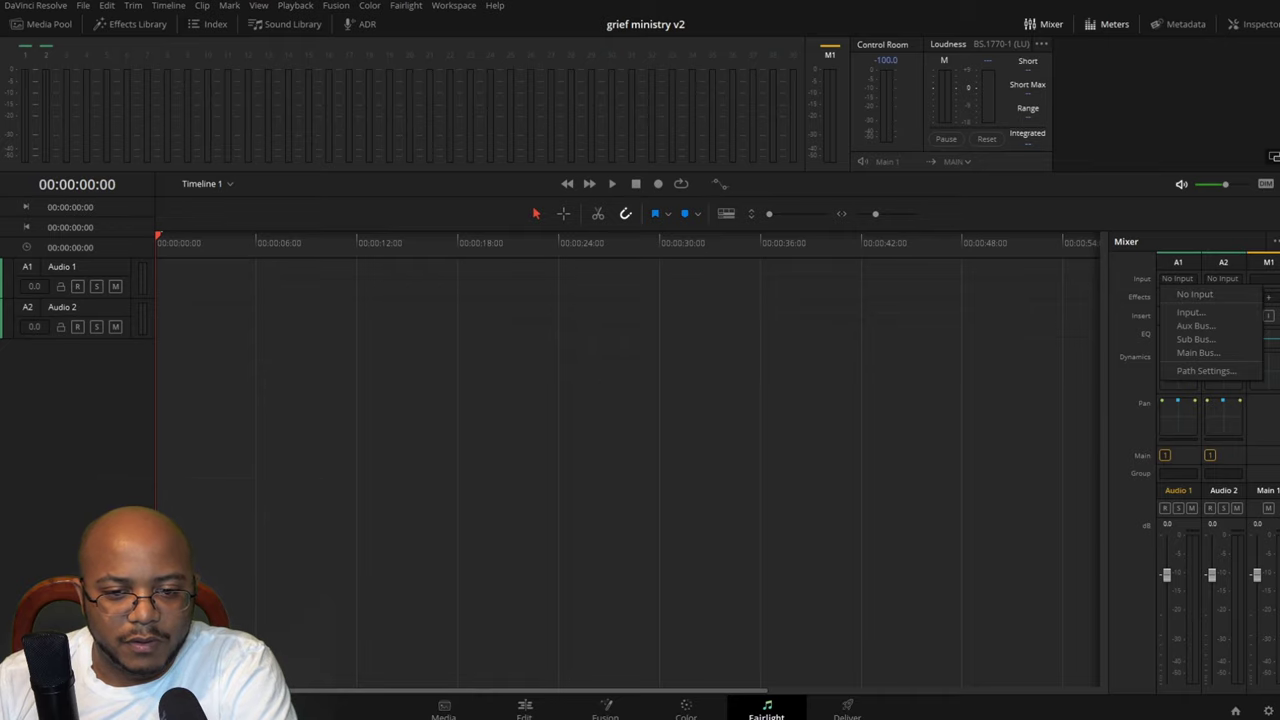
click(1191, 312)
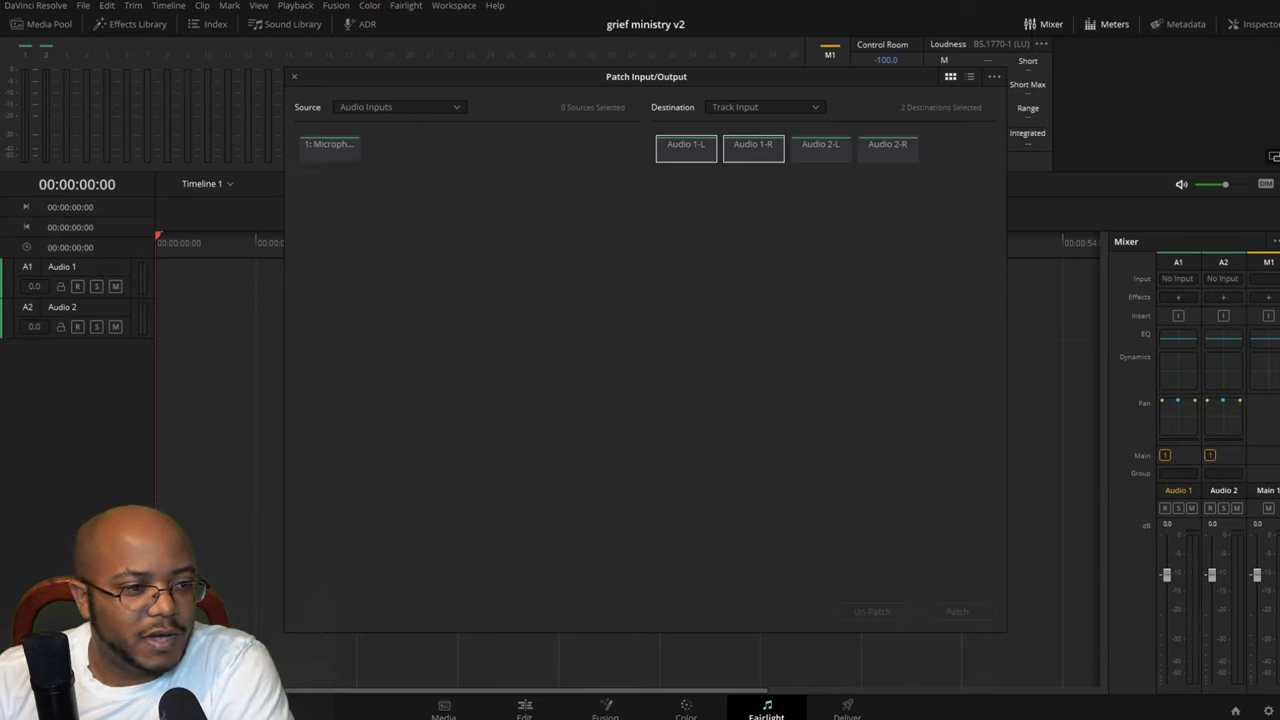
click(330, 144)
click(957, 611)
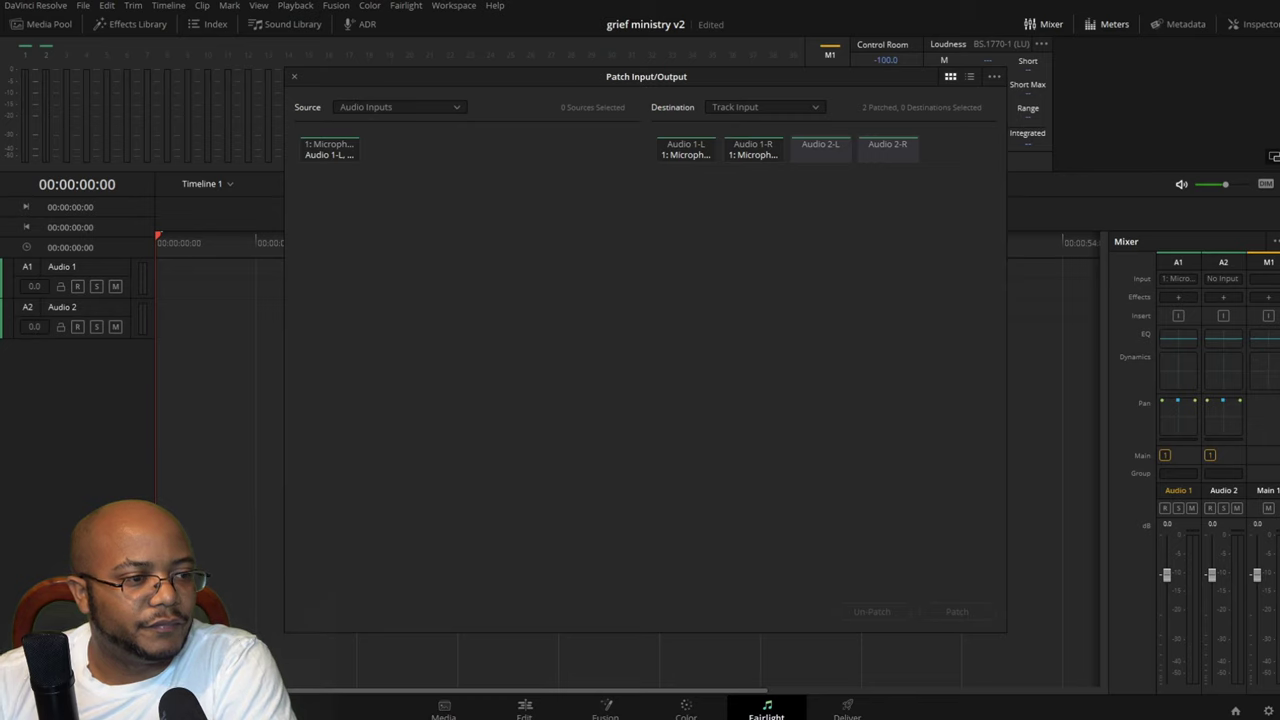
click(294, 77)
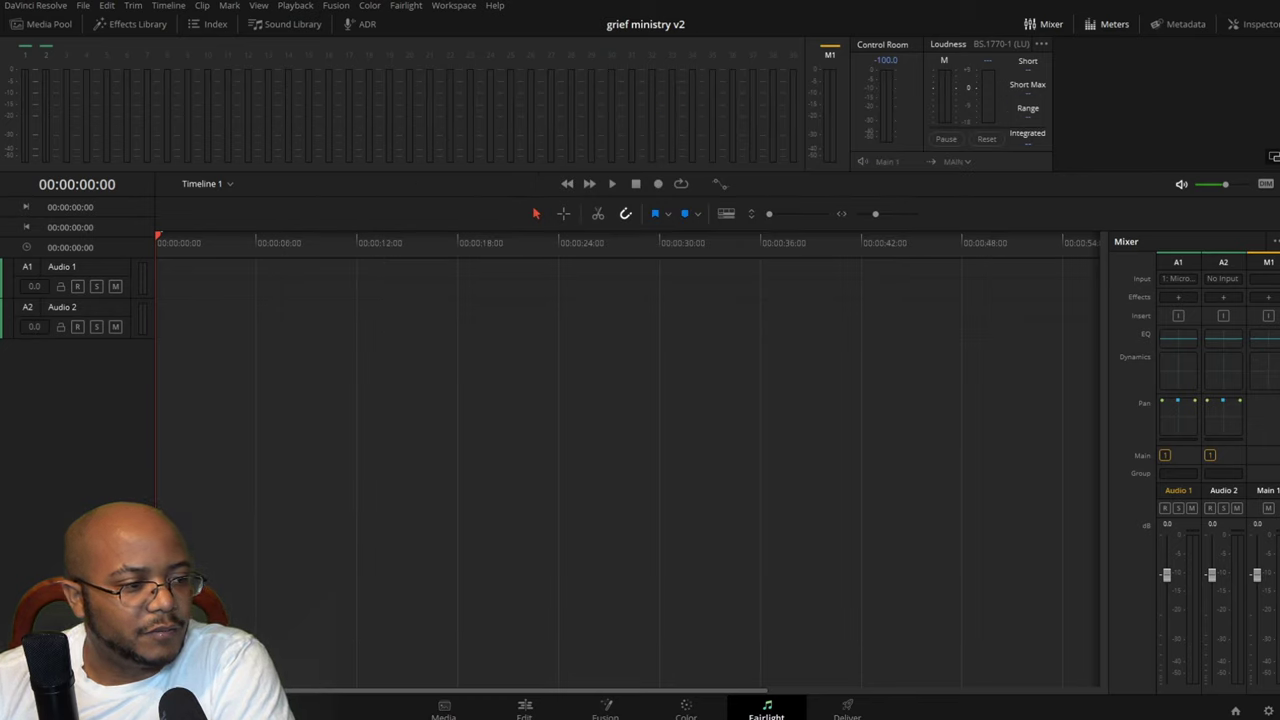
- Change the Audio 1 track type to Mono
right_click(108, 268)
mouse_move(167, 358)
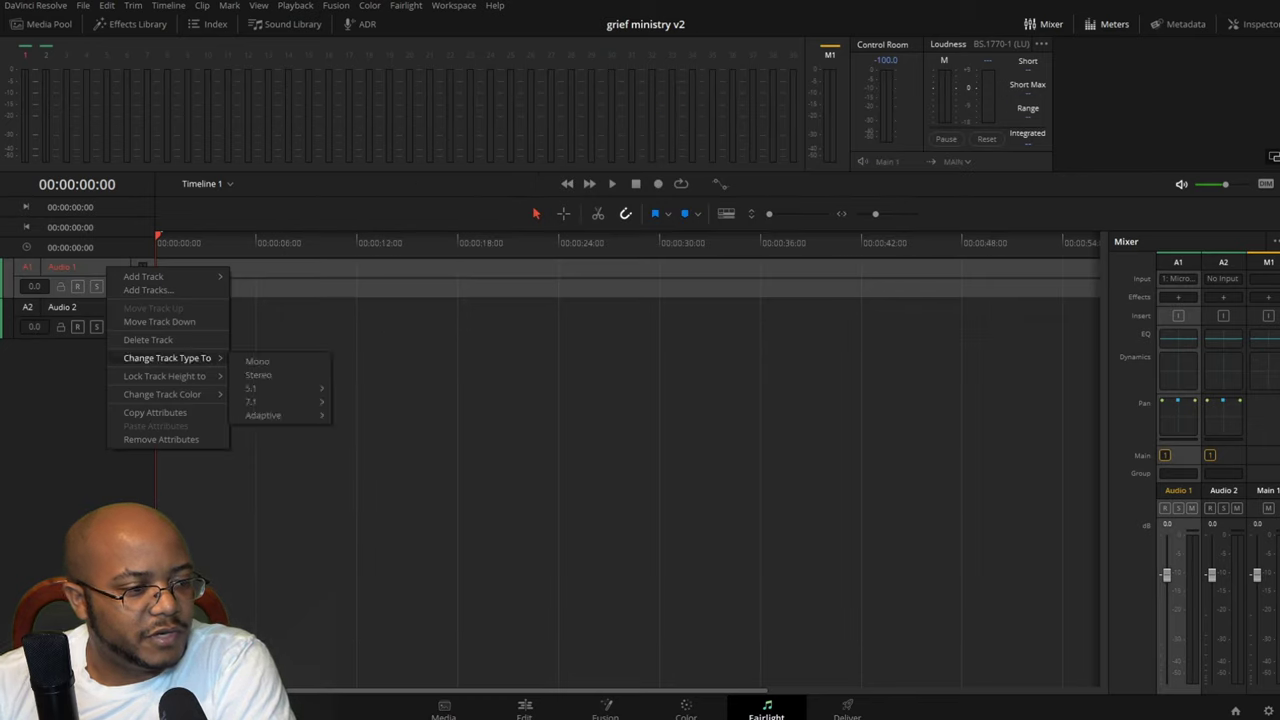
click(265, 362)
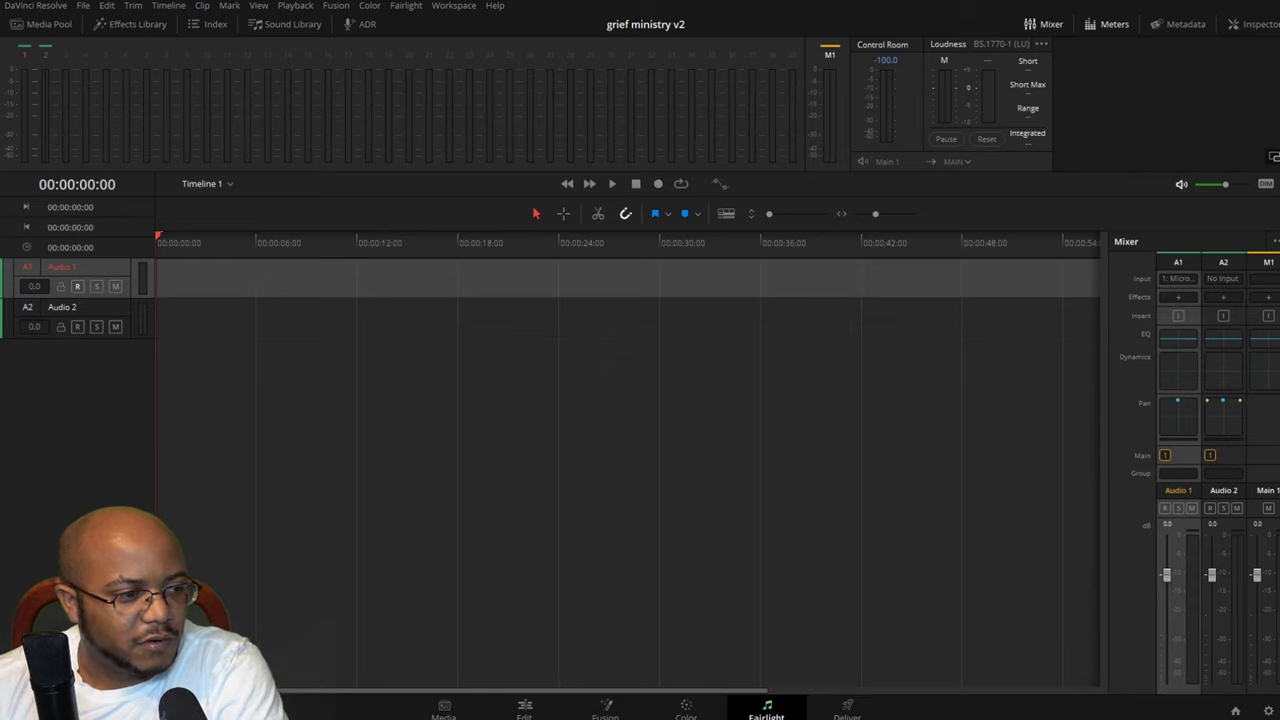
- Arm Audio 1 for recording and lower the system playback volume
click(78, 287)
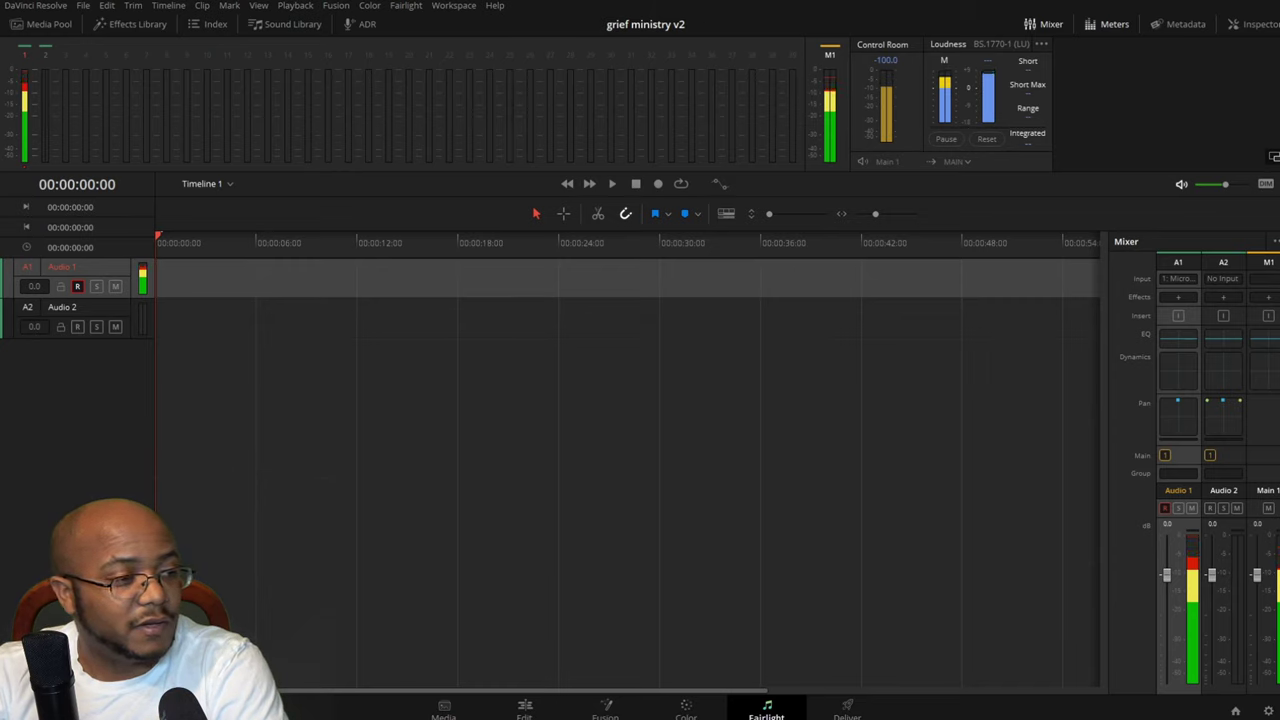
key(XF86AudioLowerVolume)
key(XF86AudioLowerVolume)
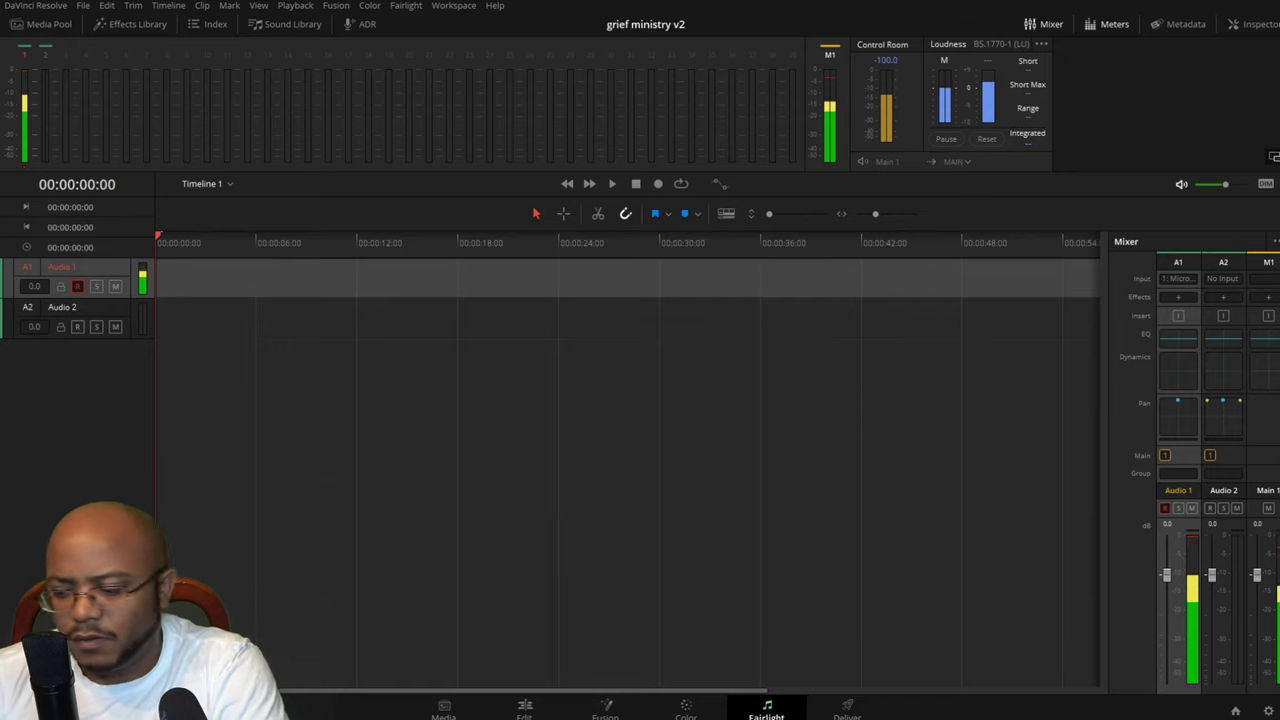
key(XF86AudioLowerVolume)
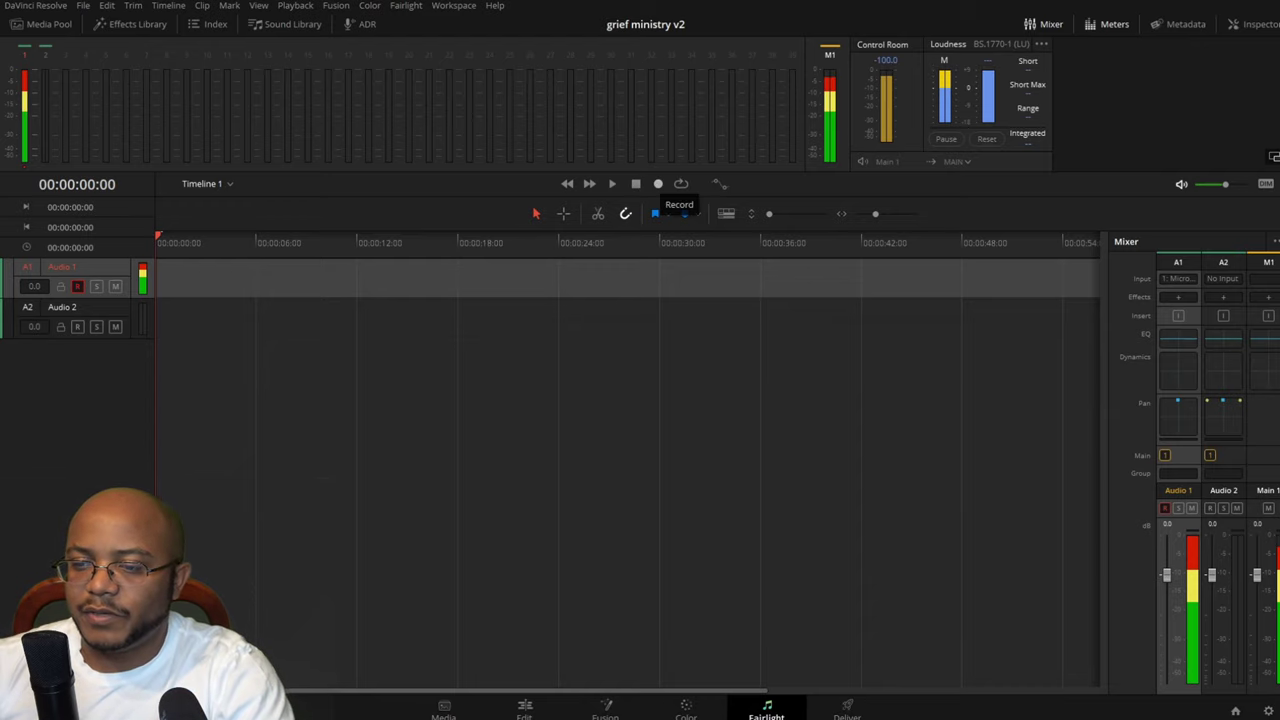
- Record a voice-over of about 32 seconds on Audio 1, then disarm the track and save the project
click(658, 183)
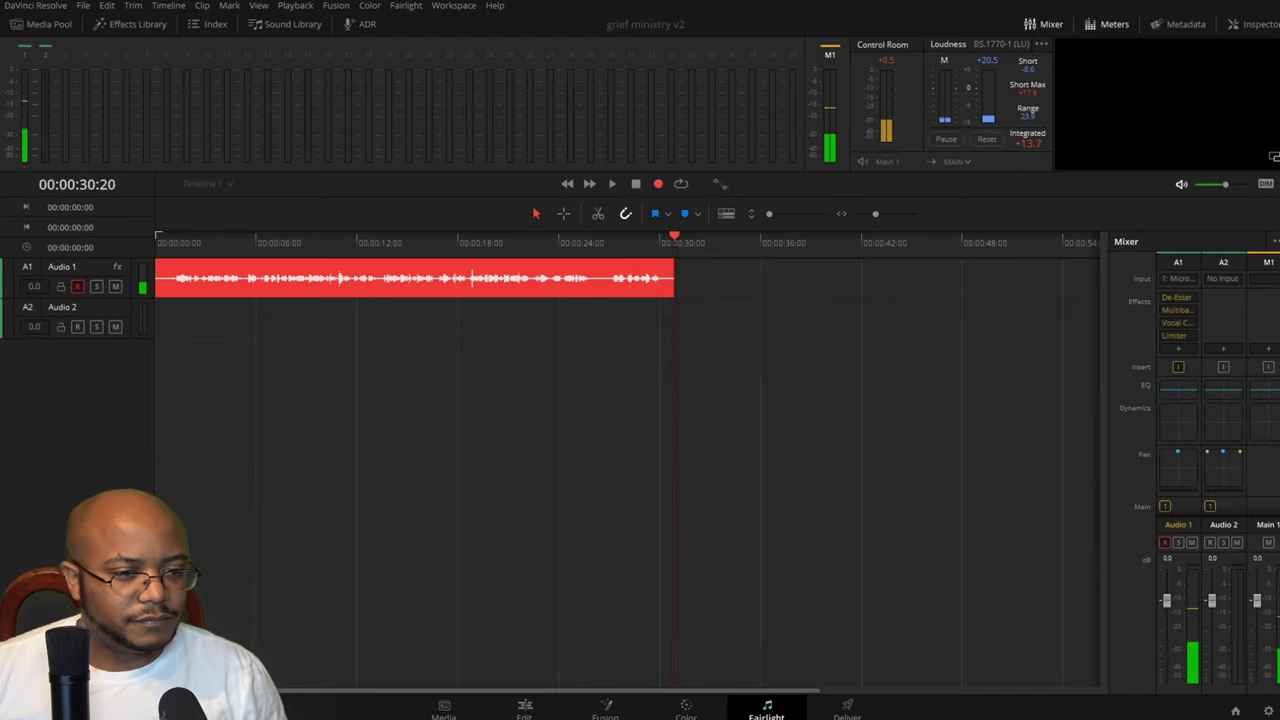
key(space)
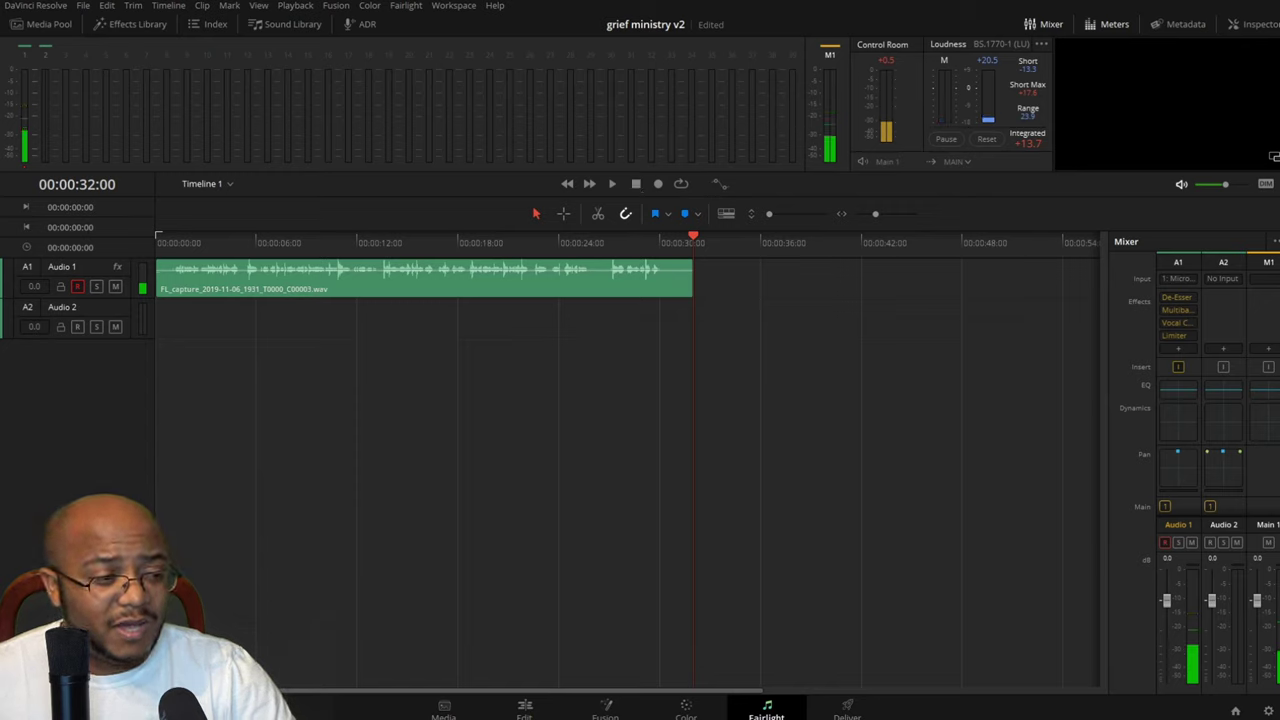
click(78, 287)
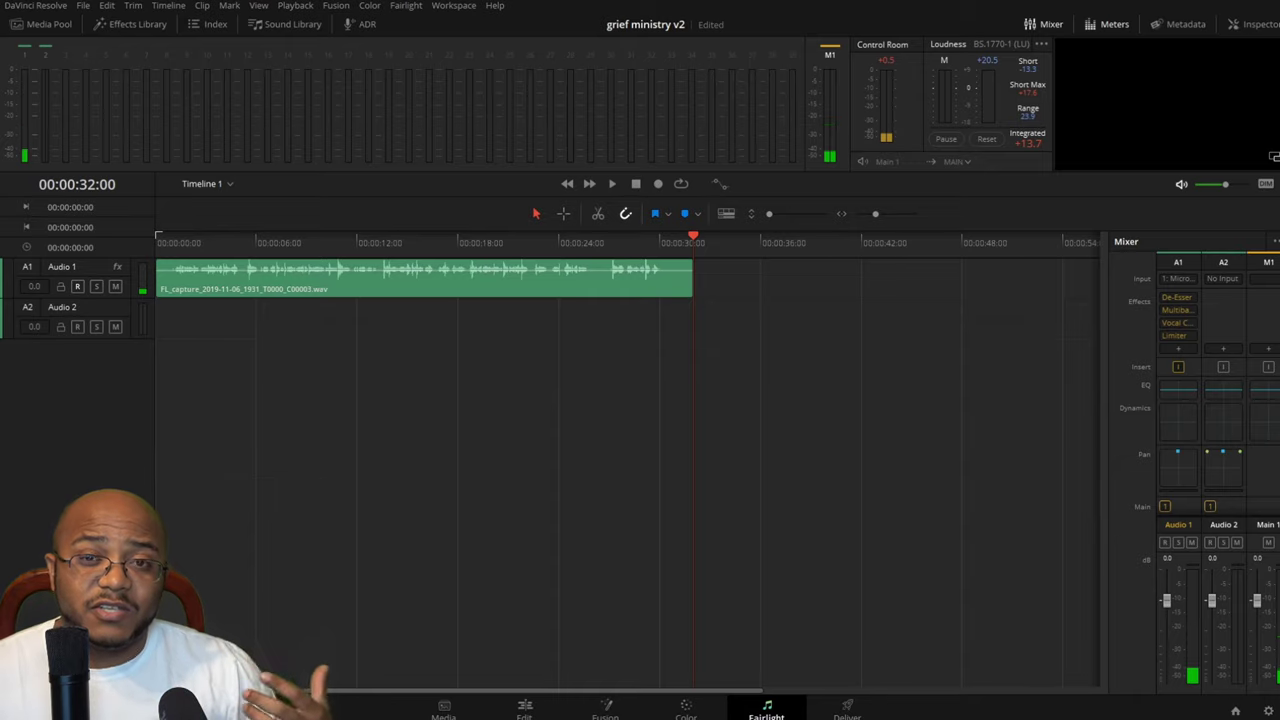
key(ctrl+s)
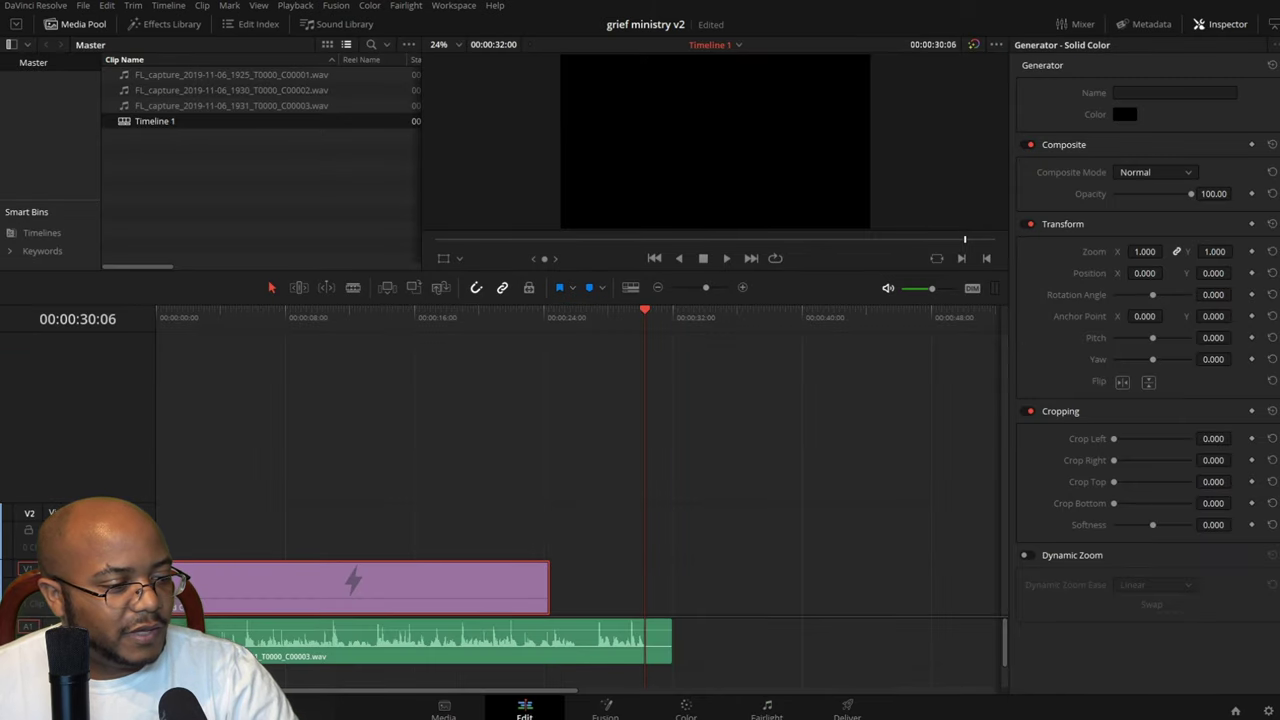
- On the Edit page, split the Audio 1 recording at about 26:04, about one second after that, and at the playhead at 30:06
drag(600, 616, 600, 409)
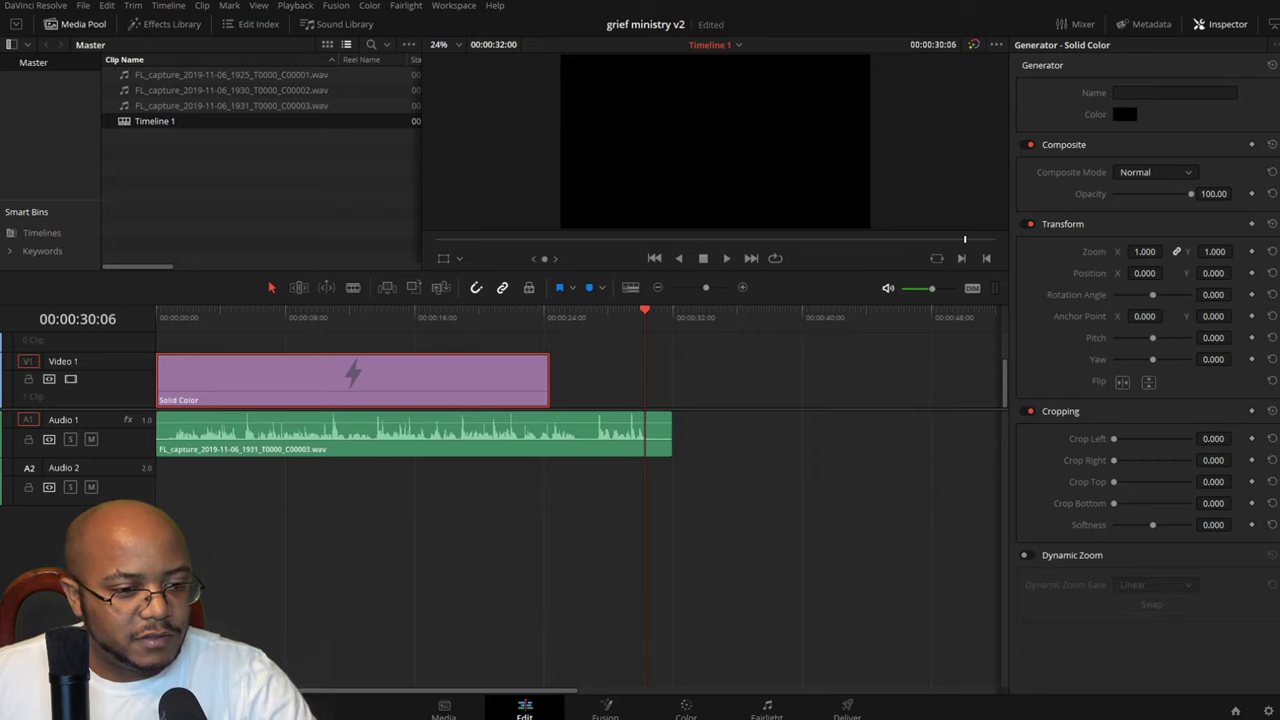
key(b)
click(579, 435)
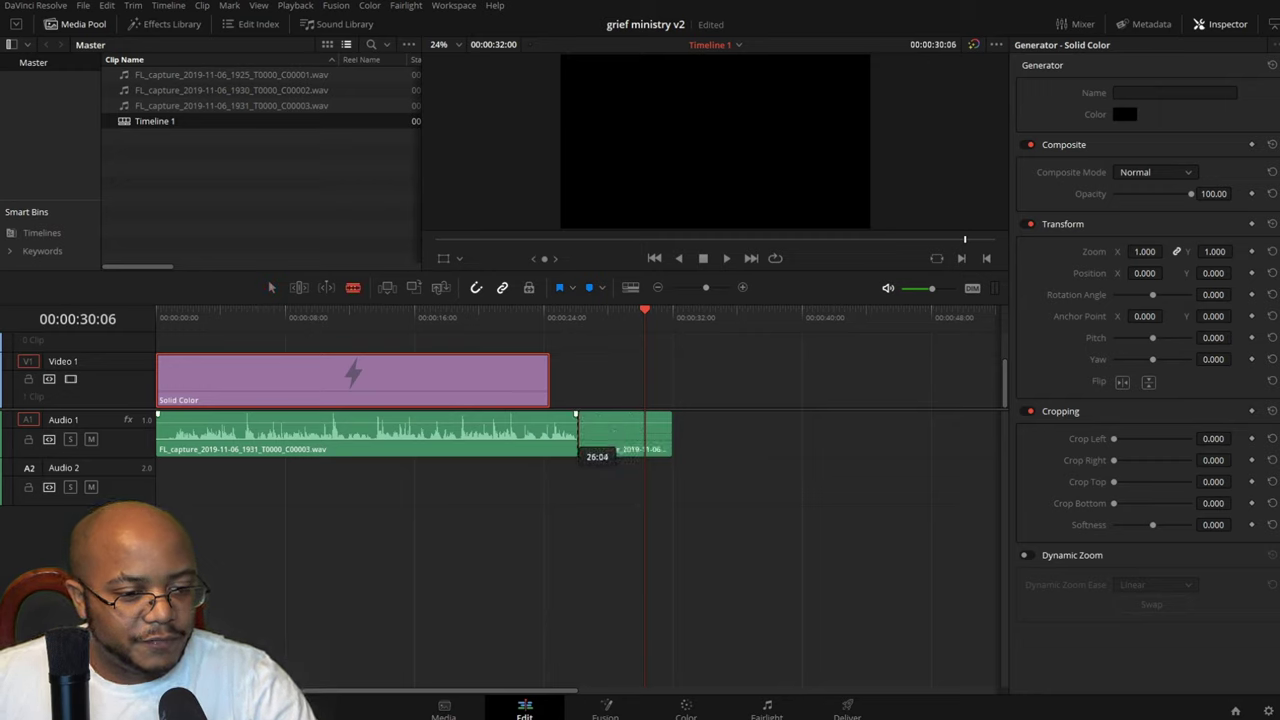
click(592, 435)
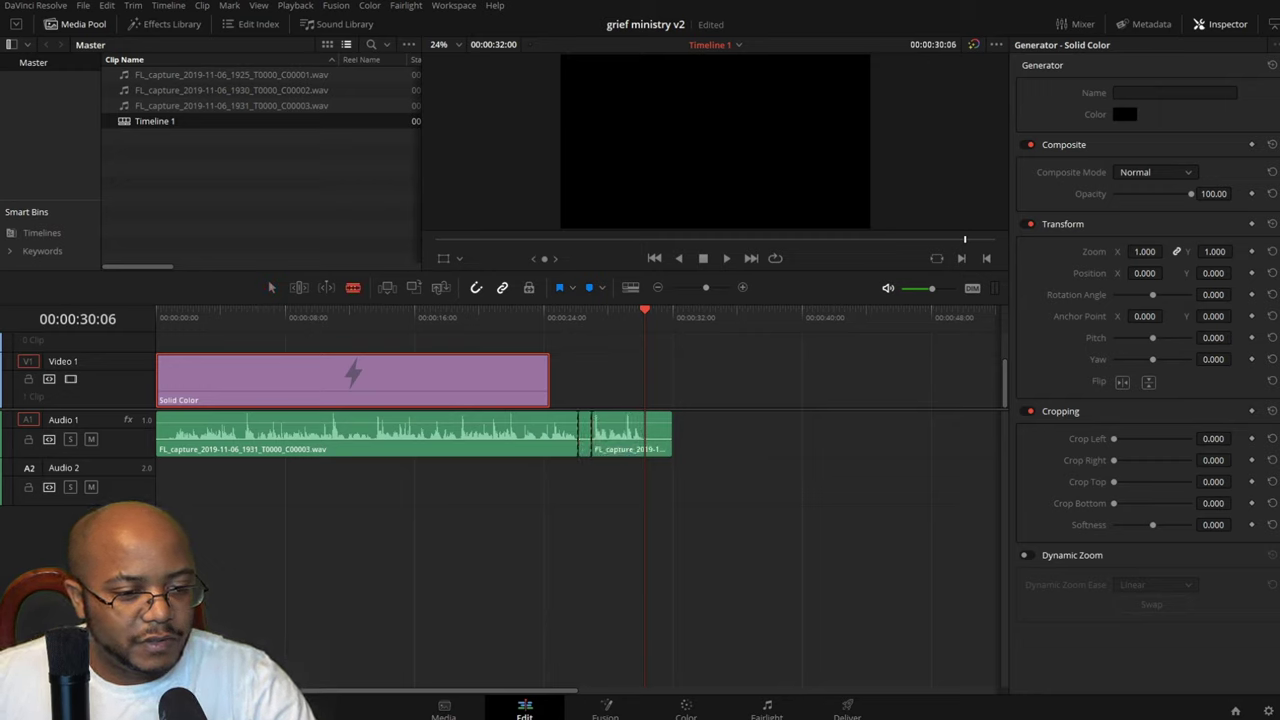
click(644, 438)
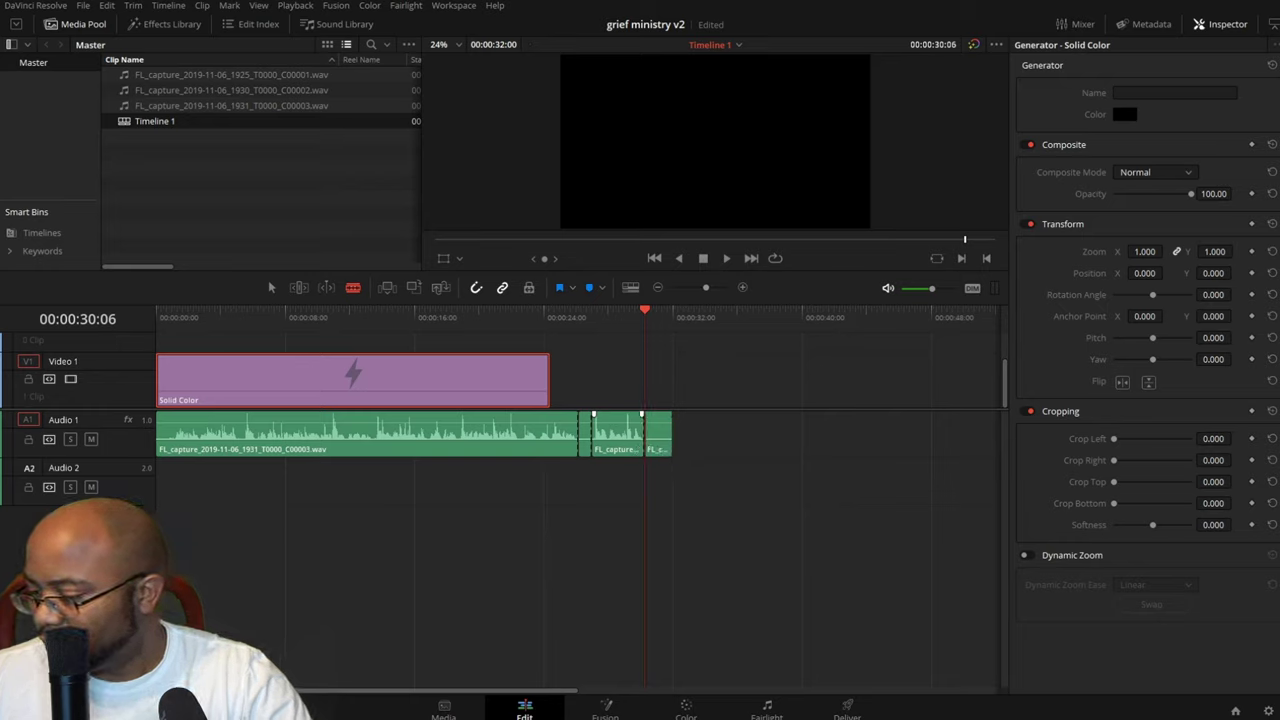
- Delete the trailing piece after the playhead and the short piece between the first two cuts on Audio 1
key(a)
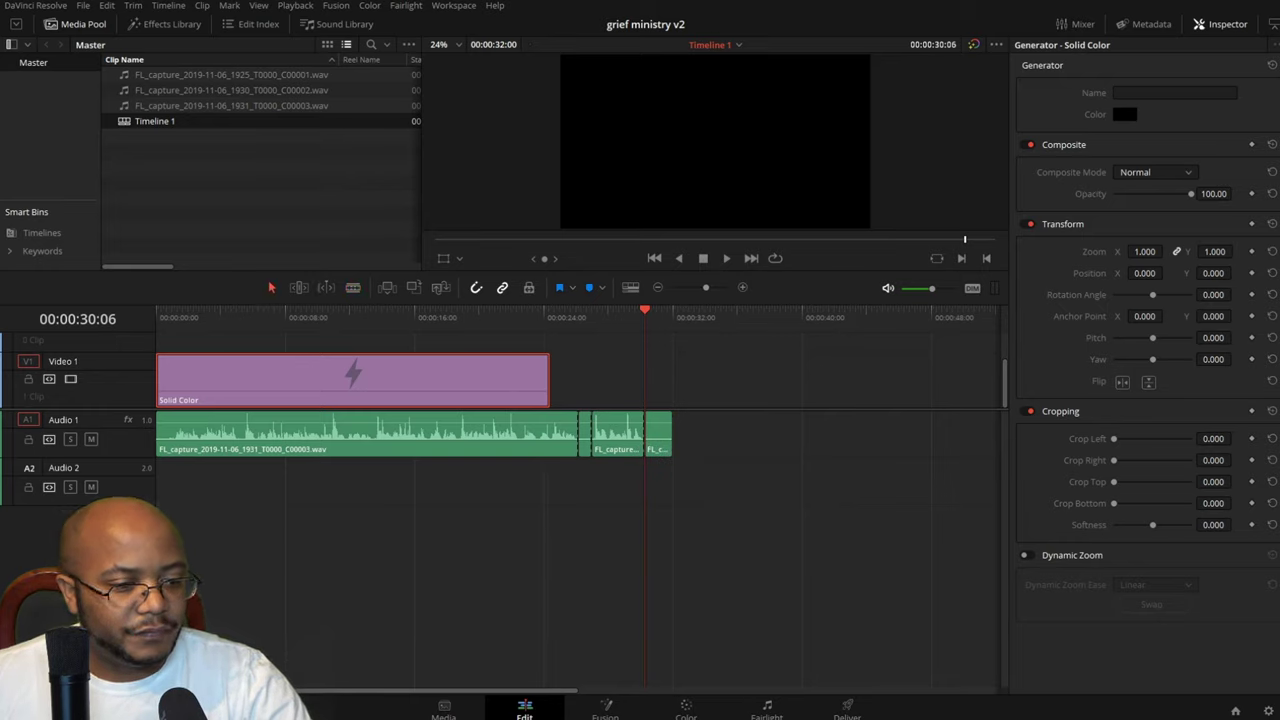
click(659, 434)
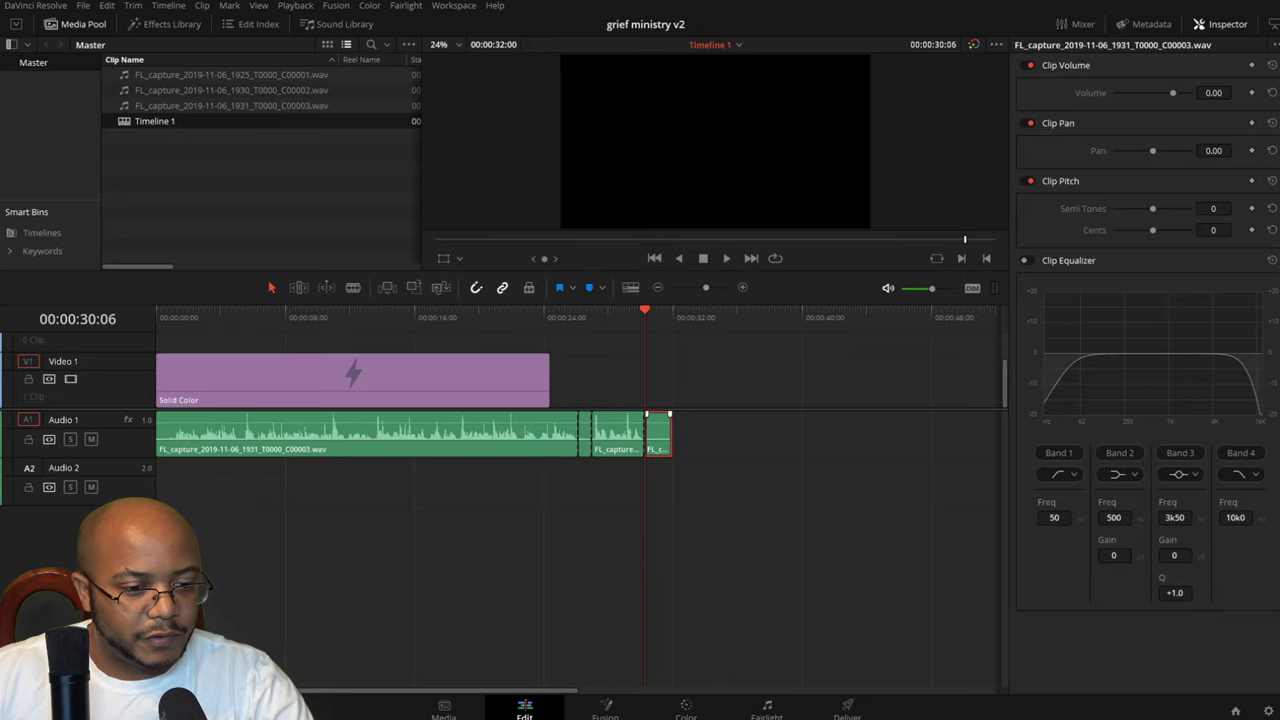
key(Delete)
click(585, 434)
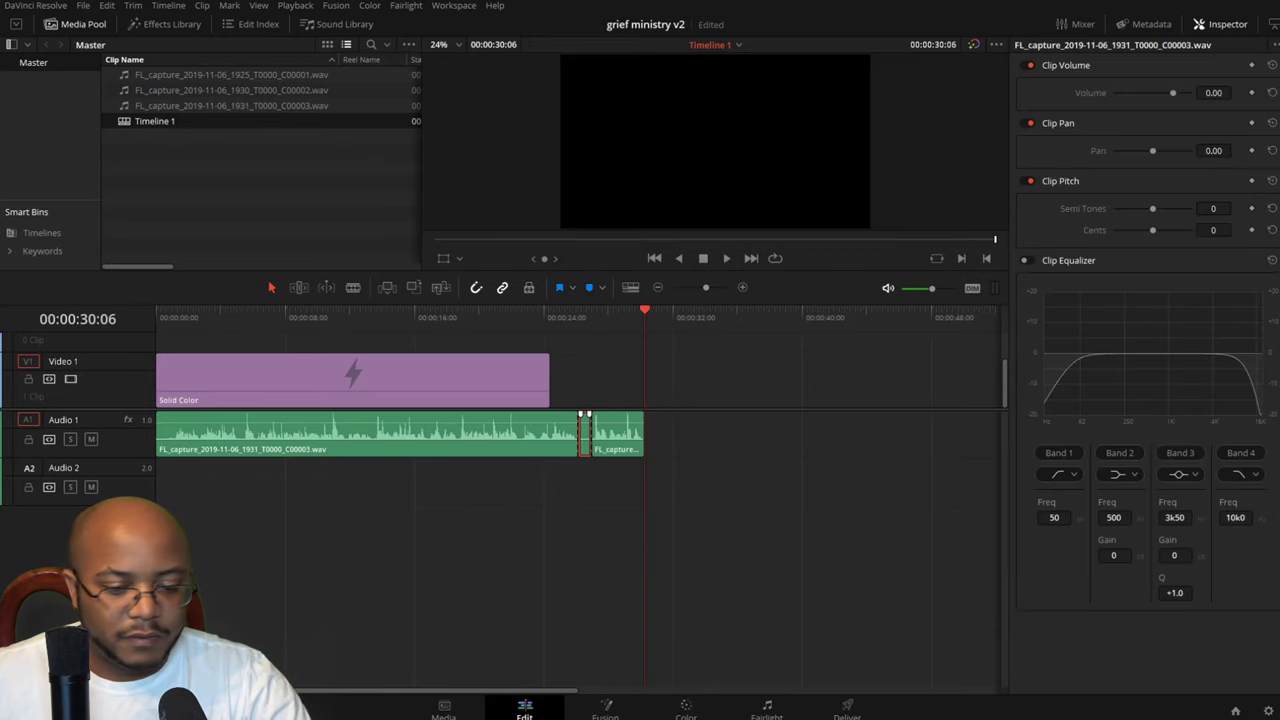
key(Delete)
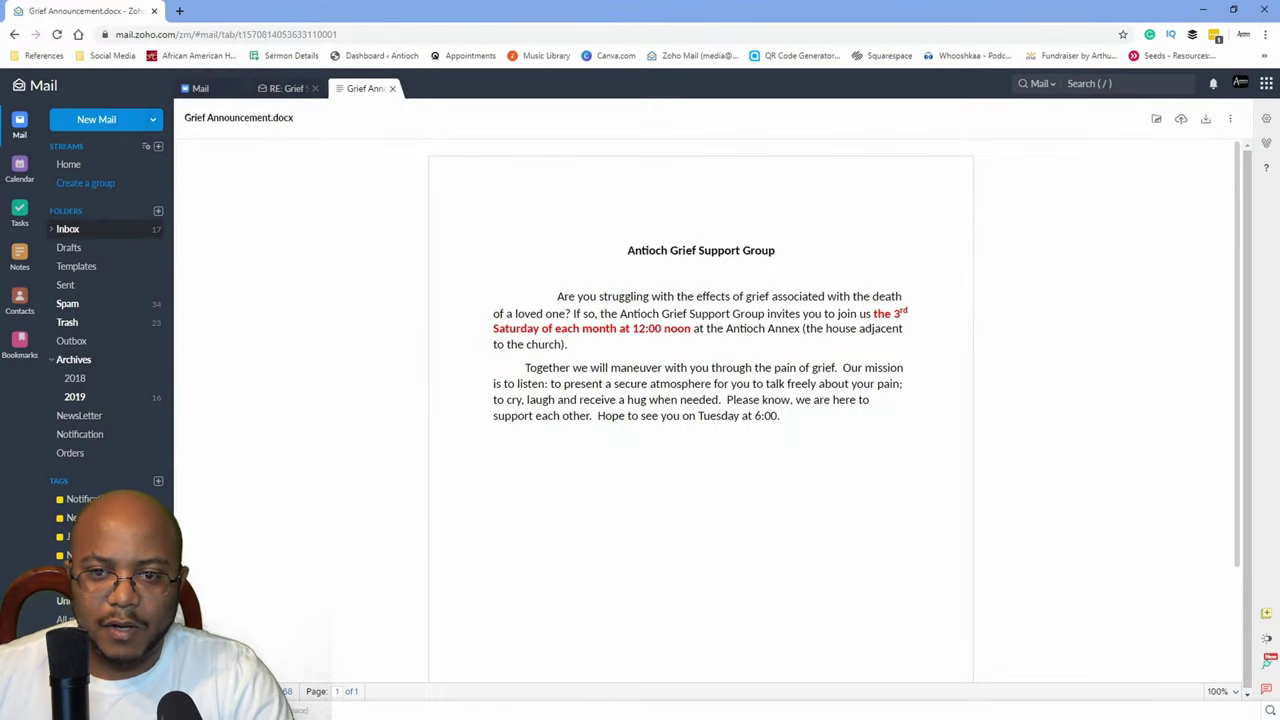
- Switch to Chrome and open pexels.com in a new browser tab
key(ctrl+t)
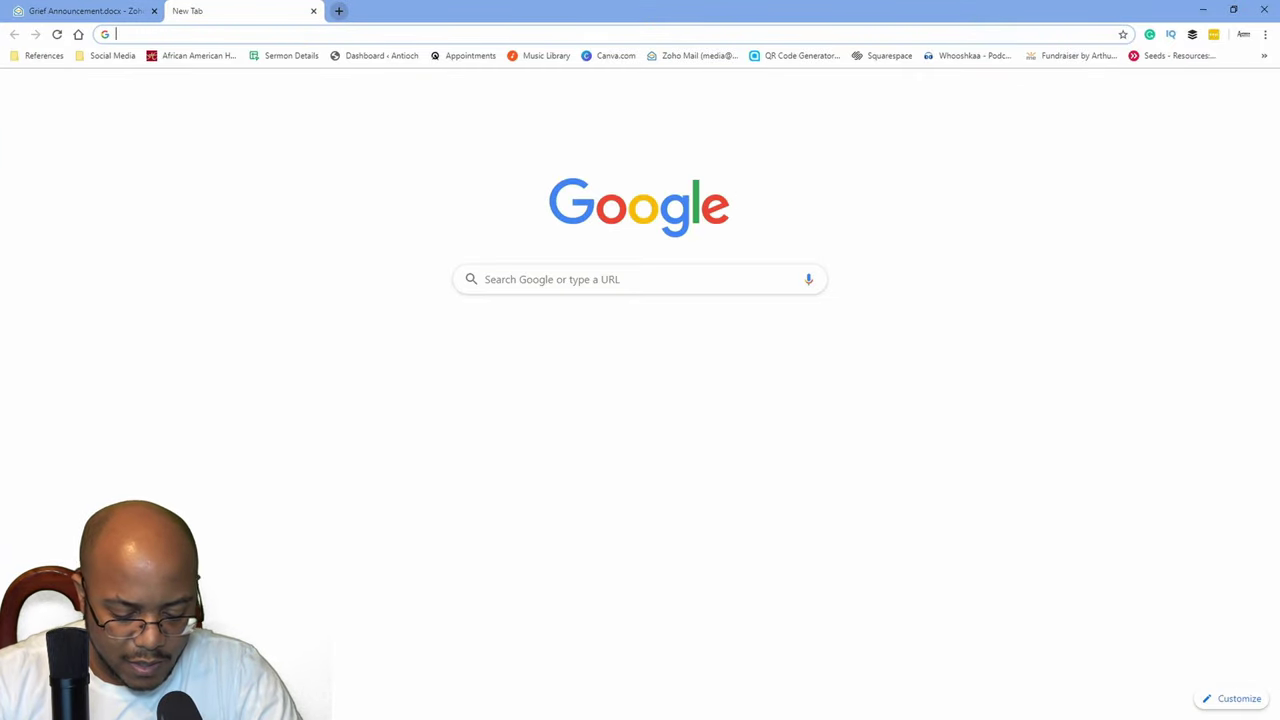
text(prxr)
key(BackSpace)
key(BackSpace)
key(BackSpace)
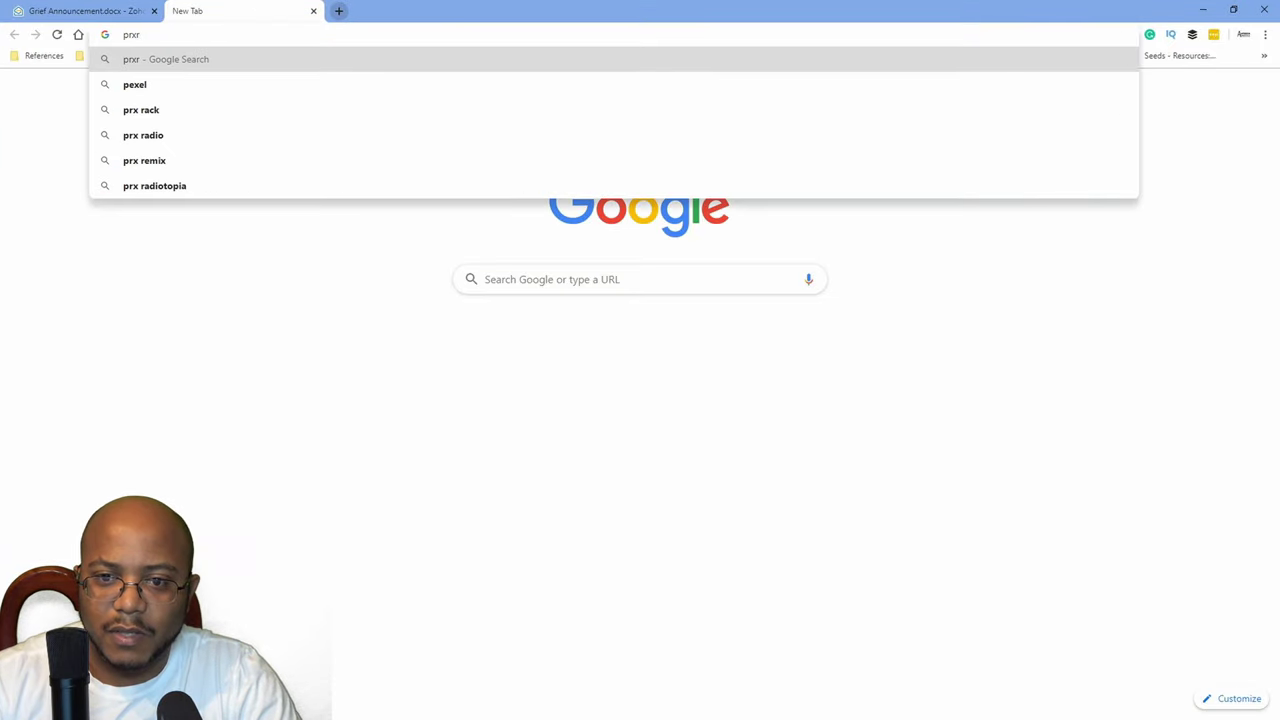
text(exe)
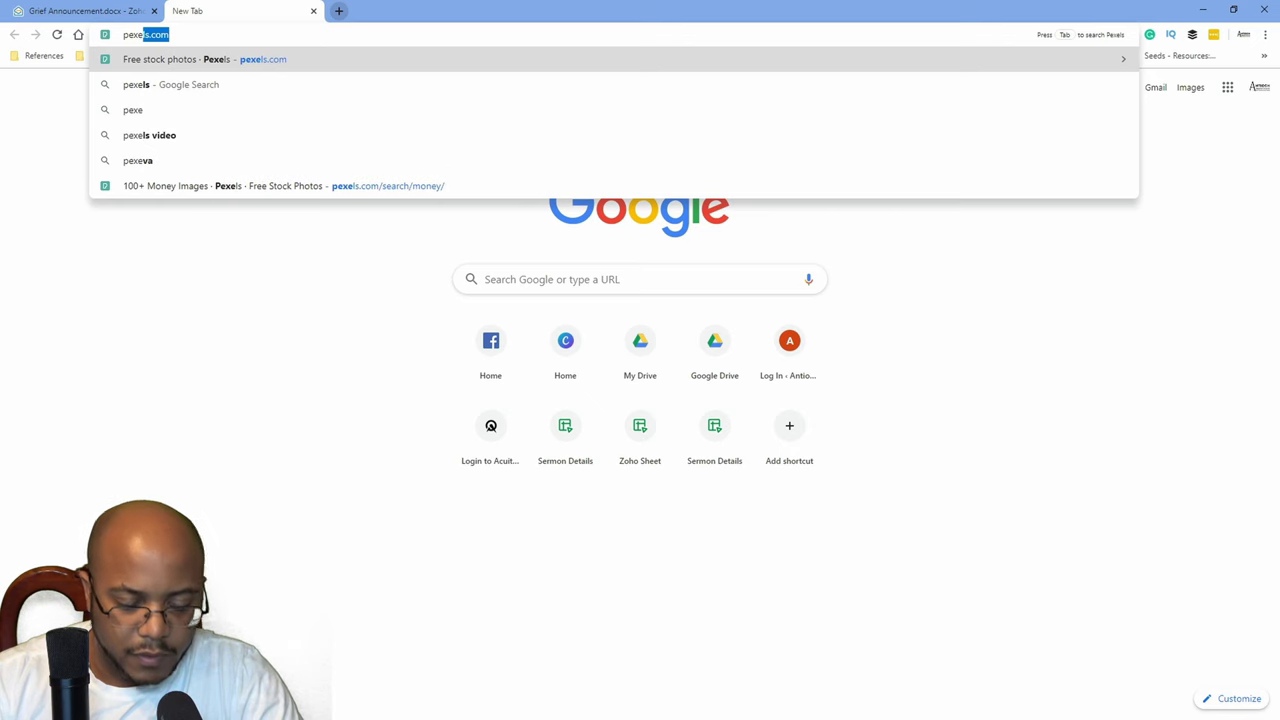
text(ls.com)
key(Return)
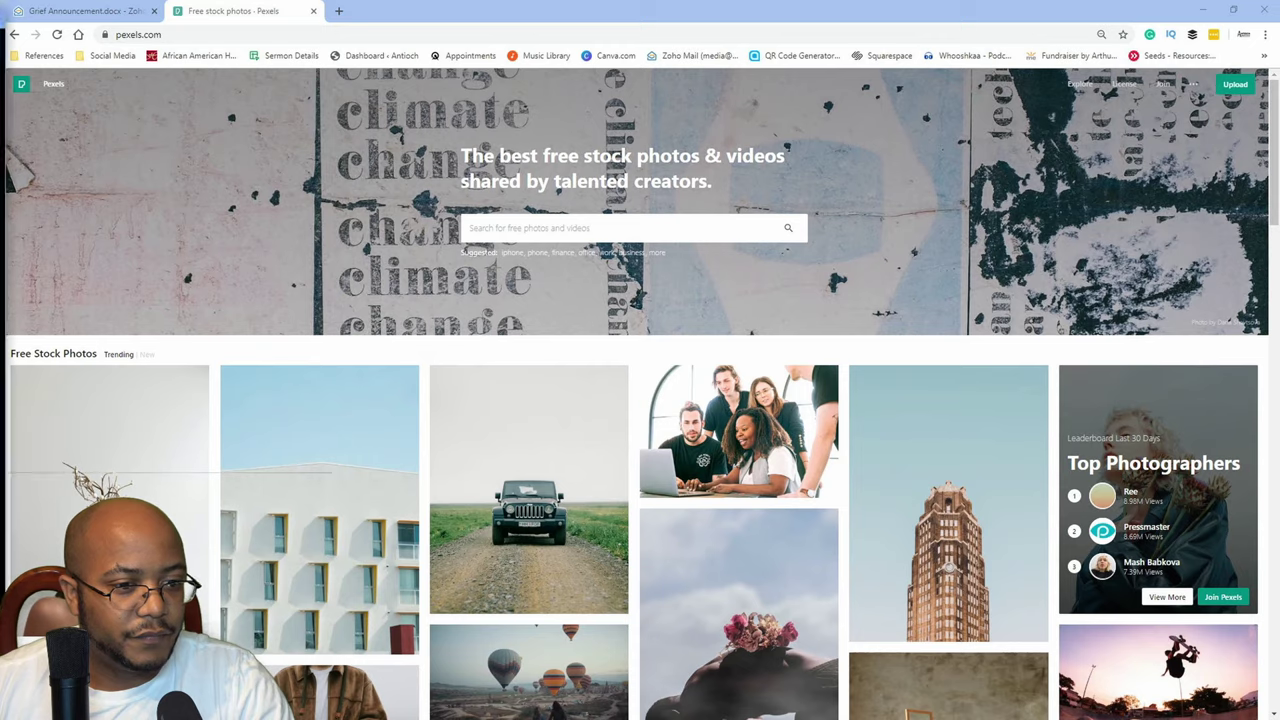
- Play the grief video in Windows Media Player and move the player window away from the browser
drag(0, 14, 263, 147)
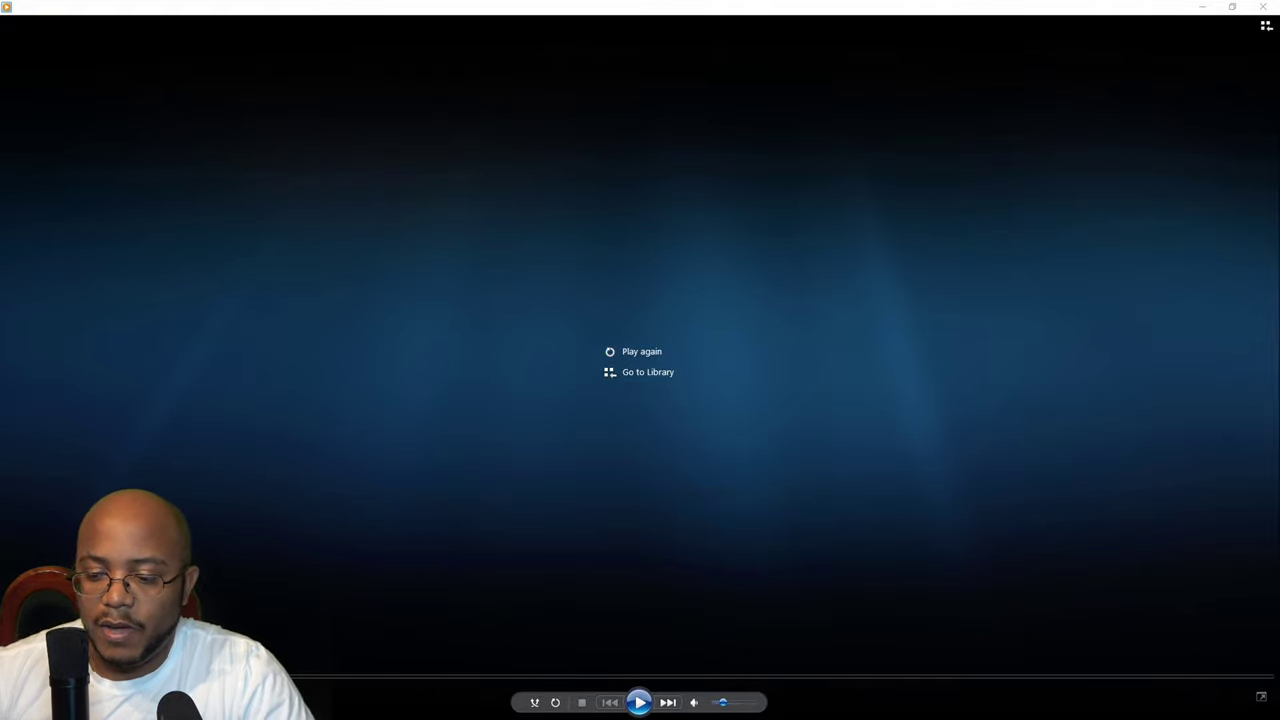
click(639, 702)
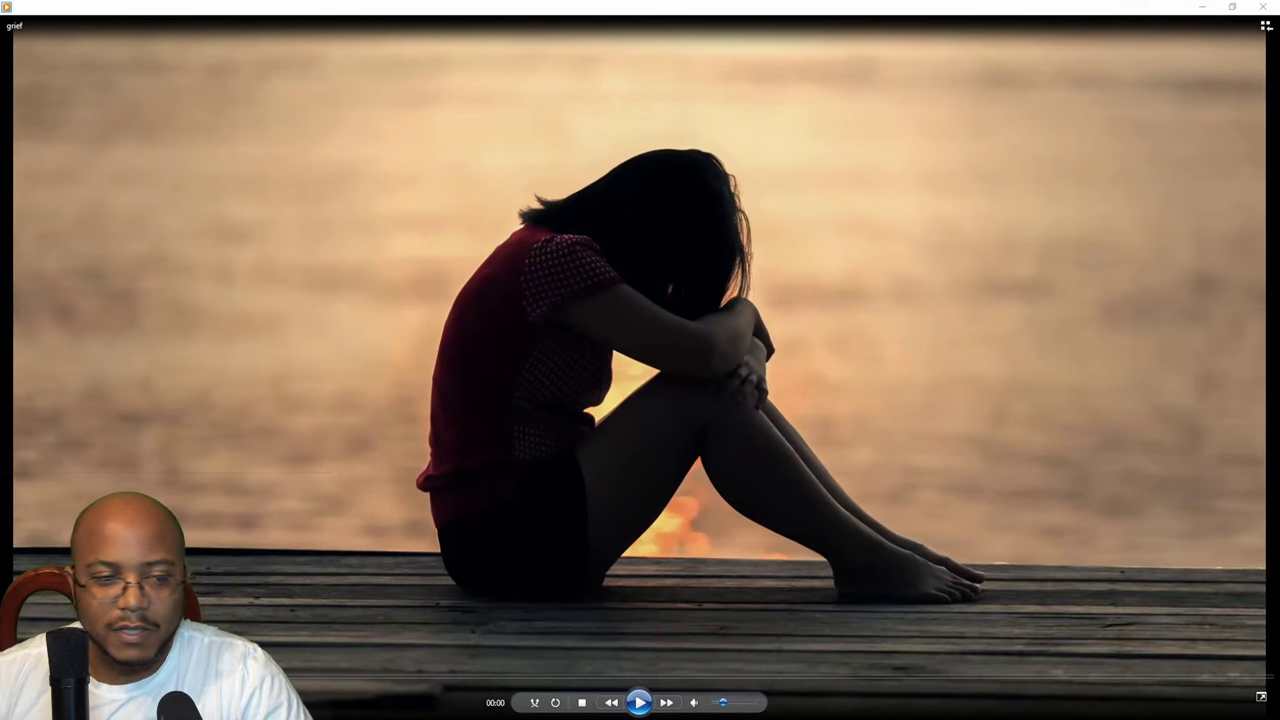
drag(765, 6, 0, 126)
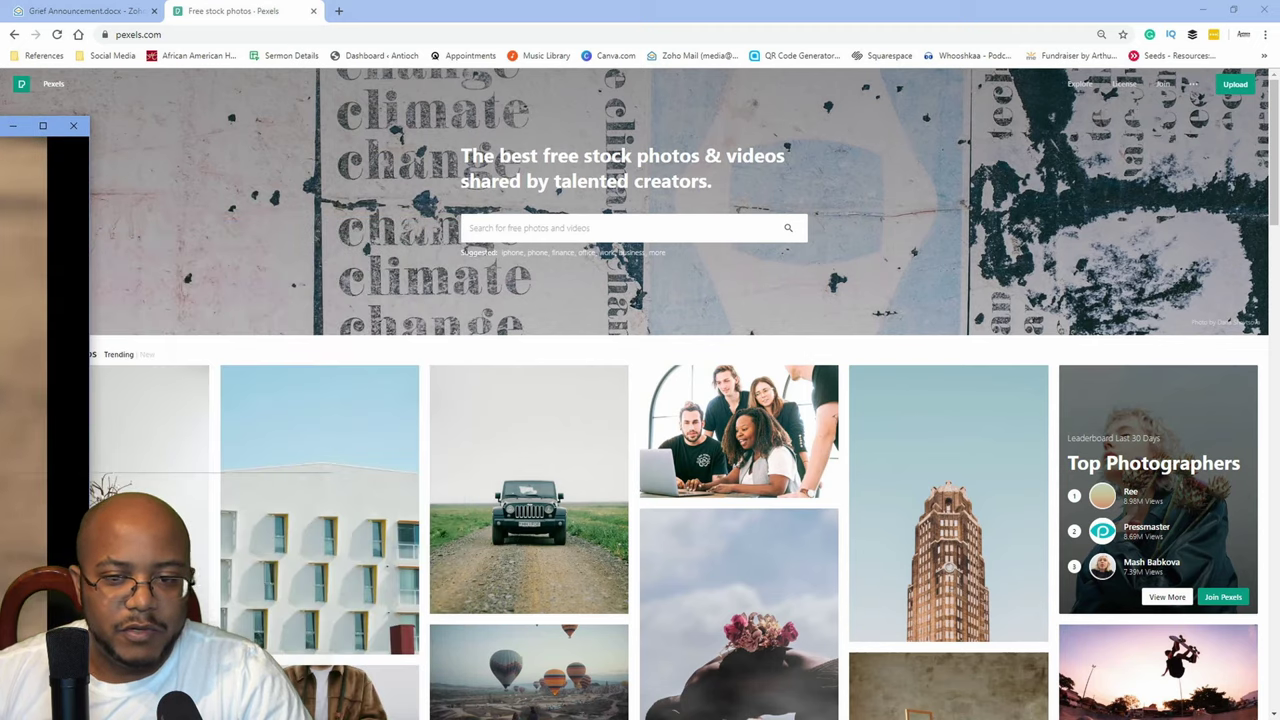
- Search Pexels for "sad" and open the photo "Woman Looking at Sea While Sitting on Beach" in a new tab
click(590, 228)
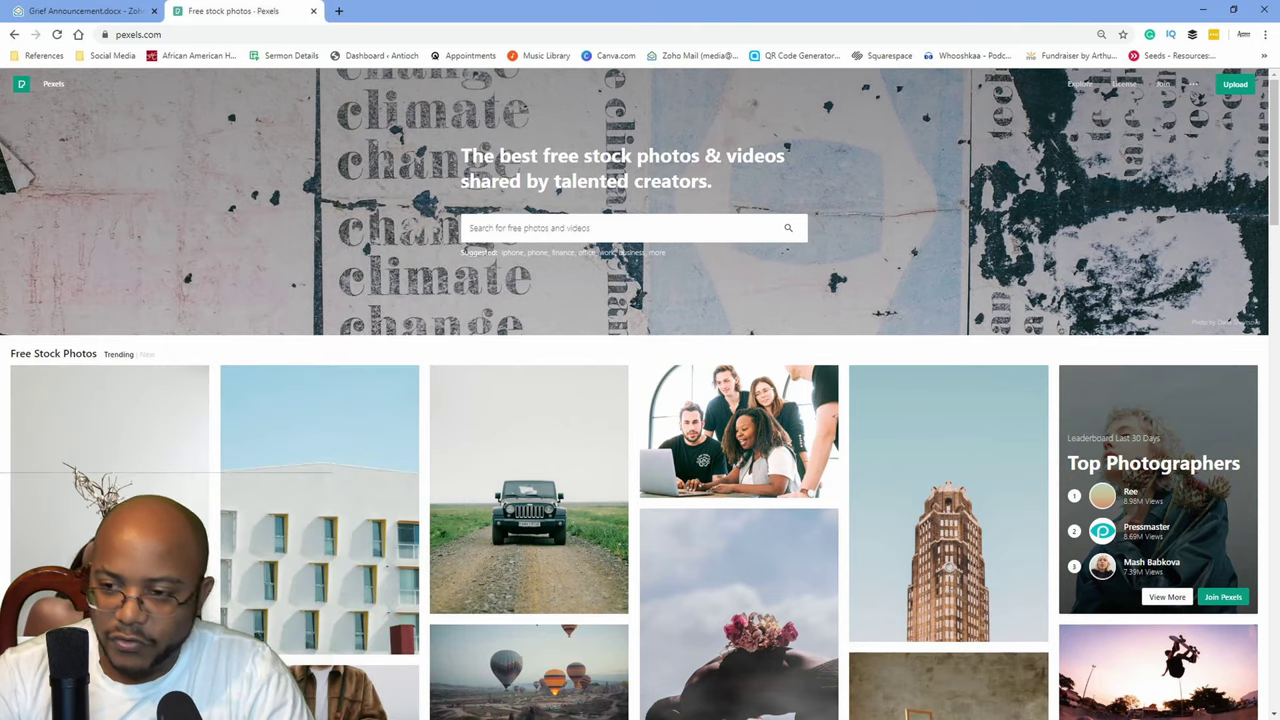
text(sad)
key(Return)
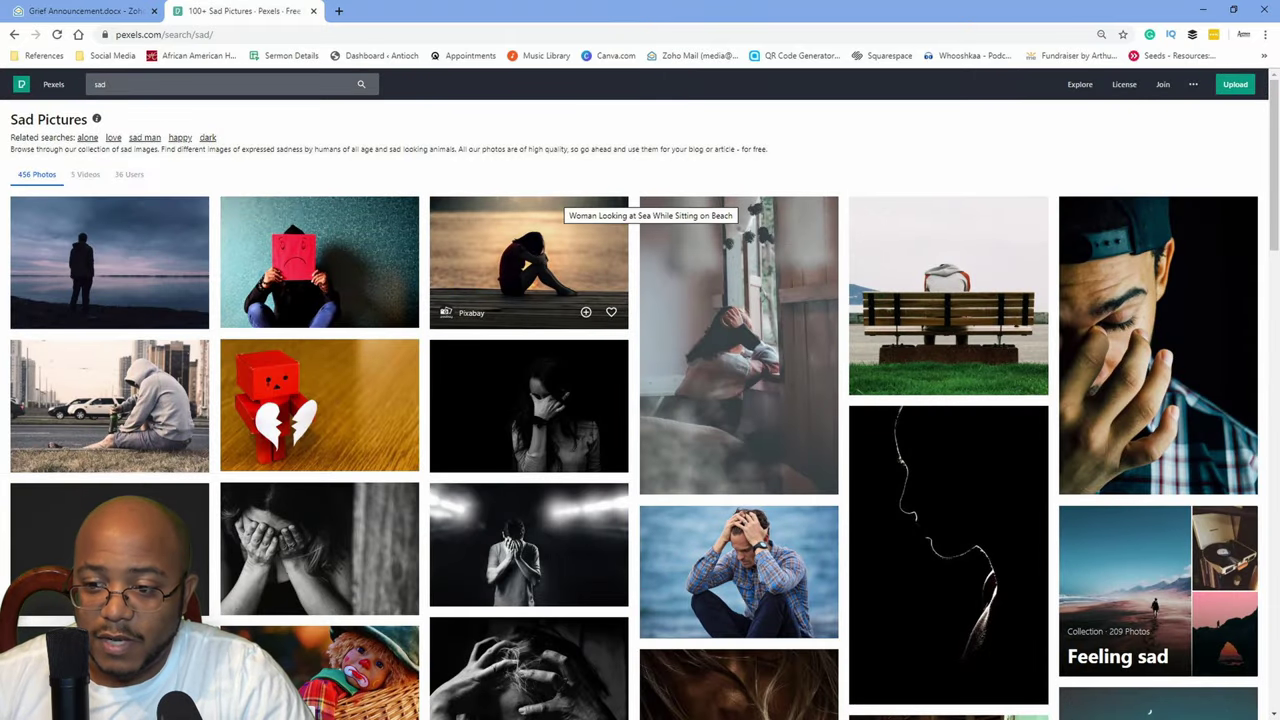
middle_click(563, 200)
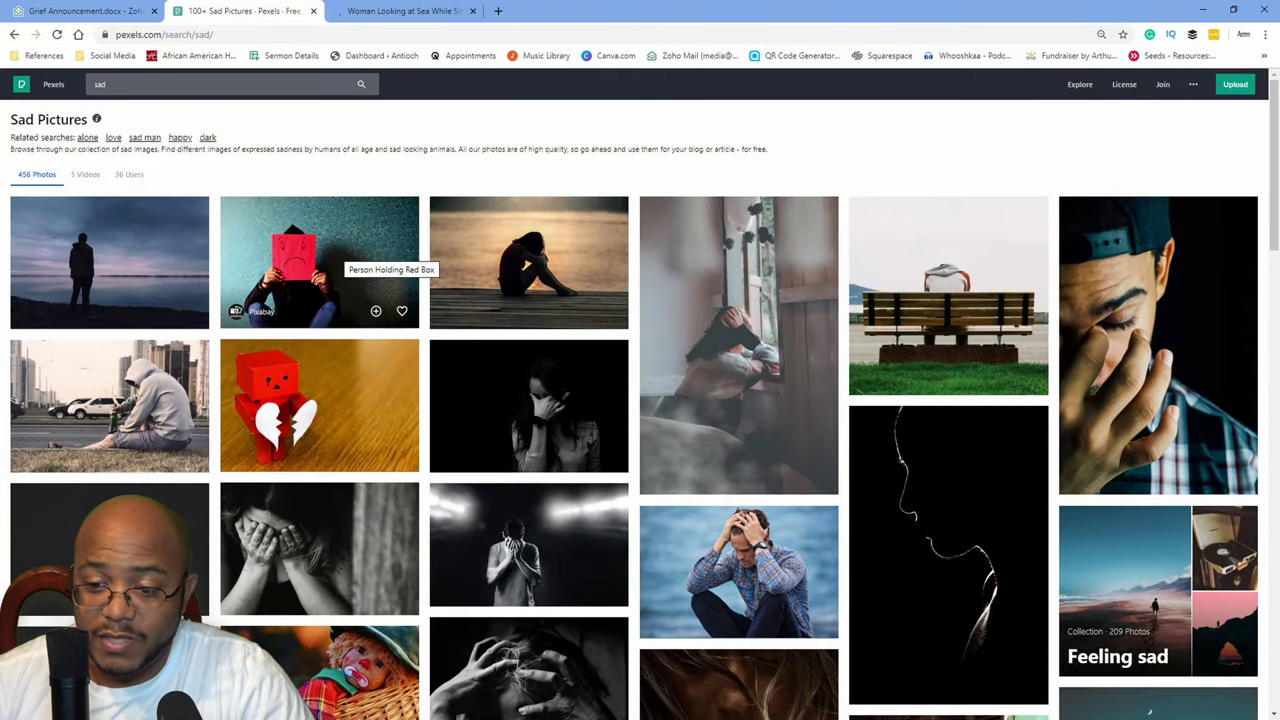
- Open the Pexels photo "Person Holding Red Box" in a new tab and download it along with "Woman Looking at Sea While Sitting on Beach"
middle_click(300, 255)
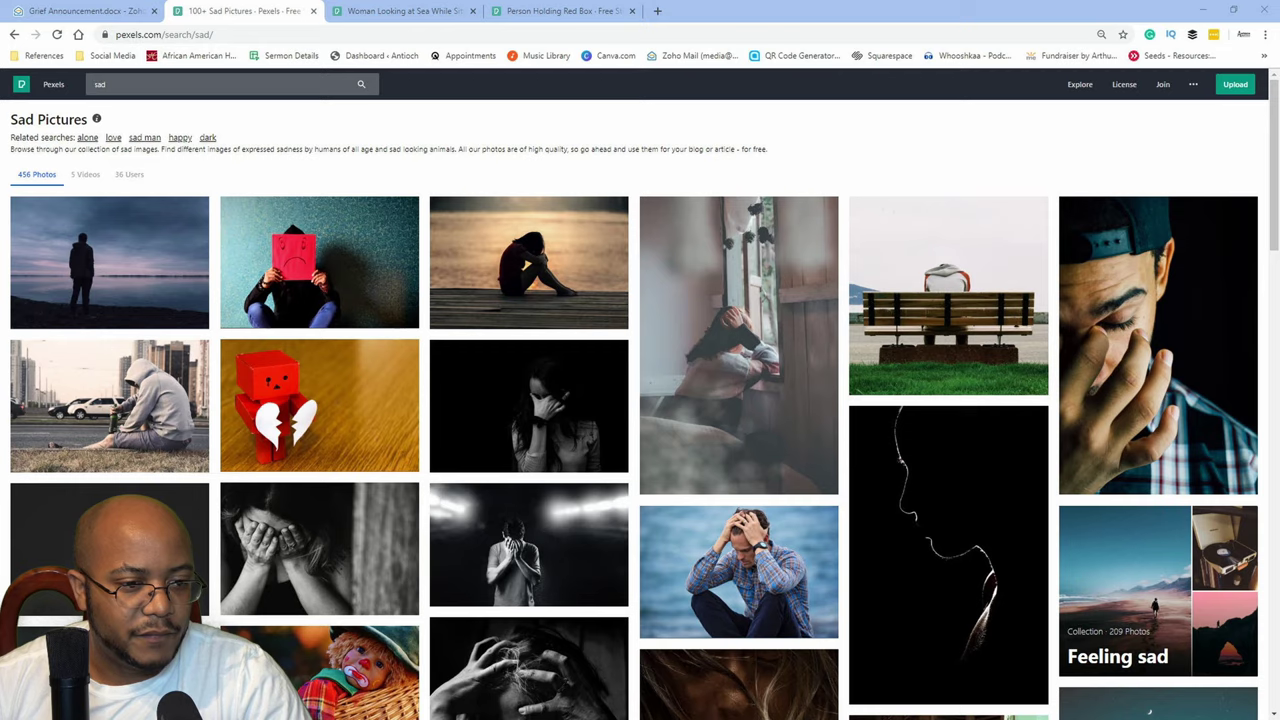
click(400, 11)
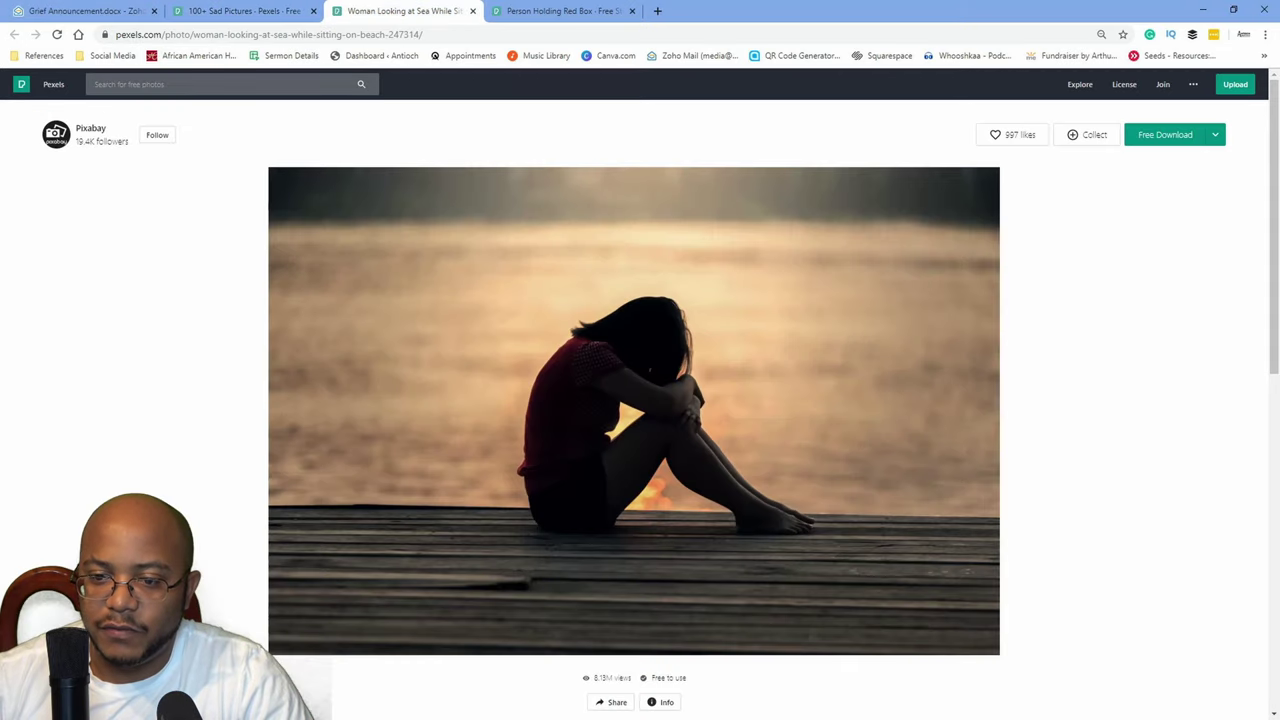
click(1165, 135)
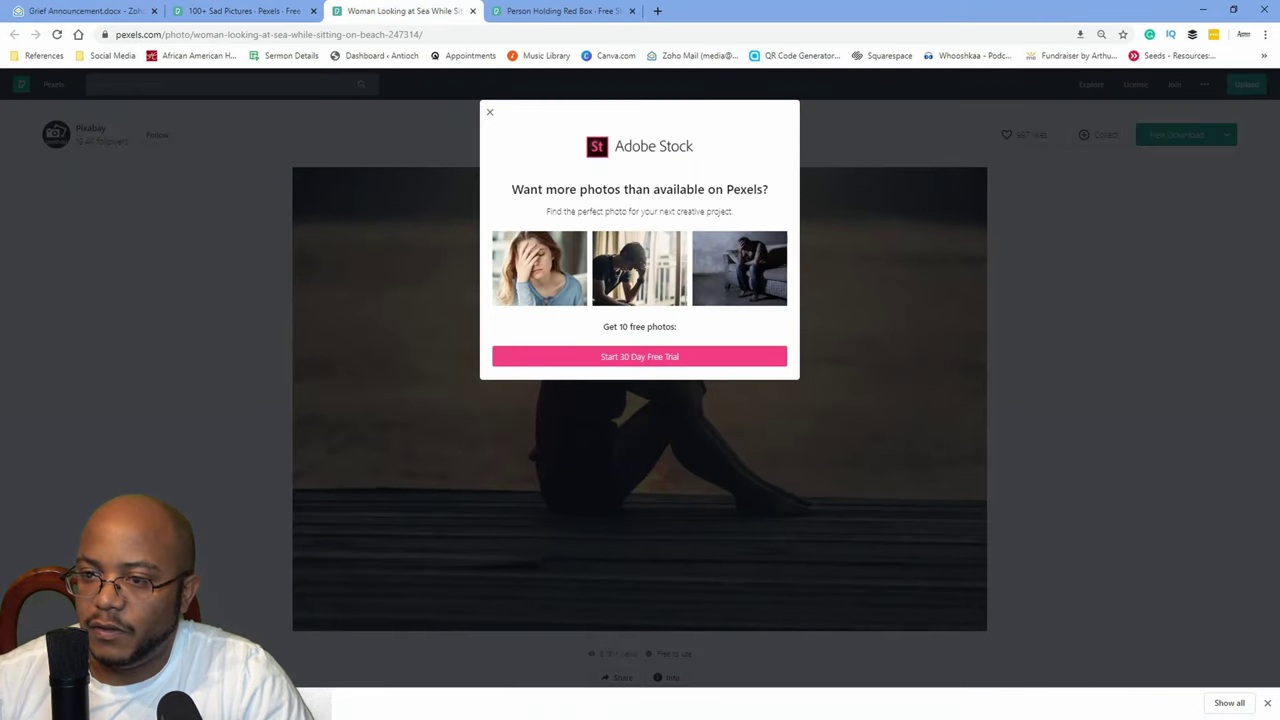
click(560, 11)
click(1165, 135)
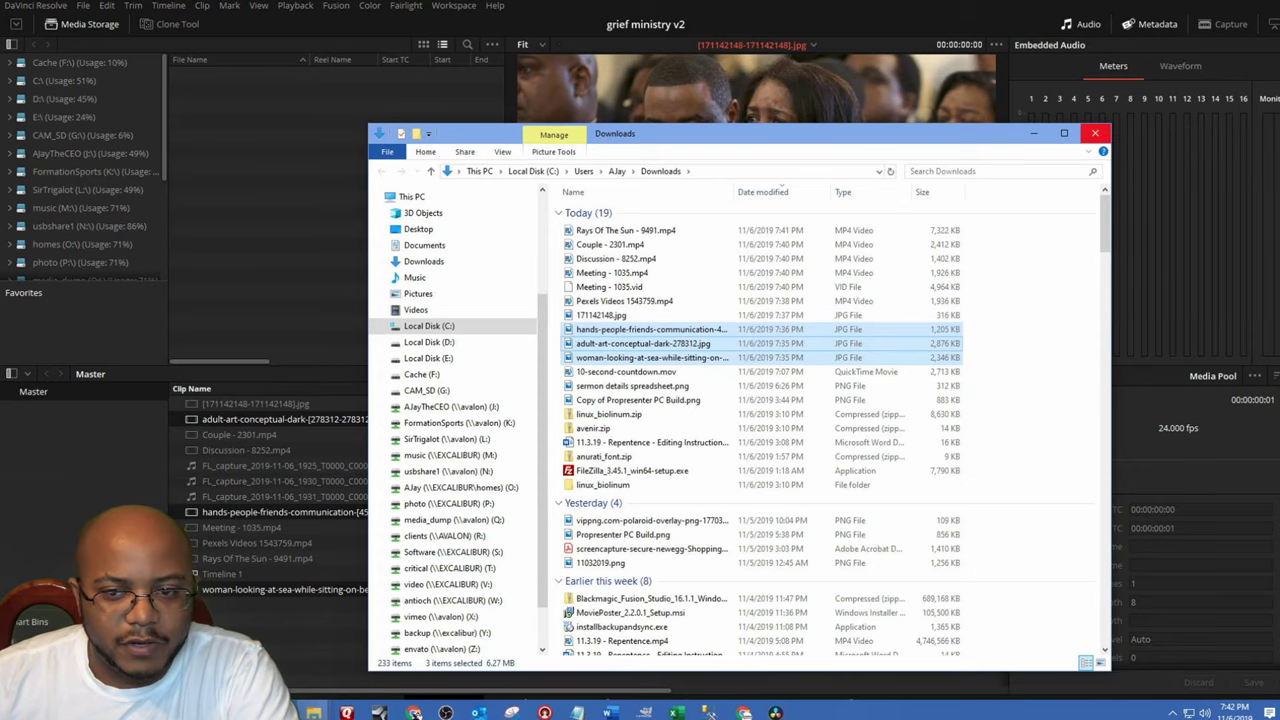
- Close the Downloads window over DaVinci Resolve and delete the Solid Color clip from Video 1 on the Edit page
click(1095, 133)
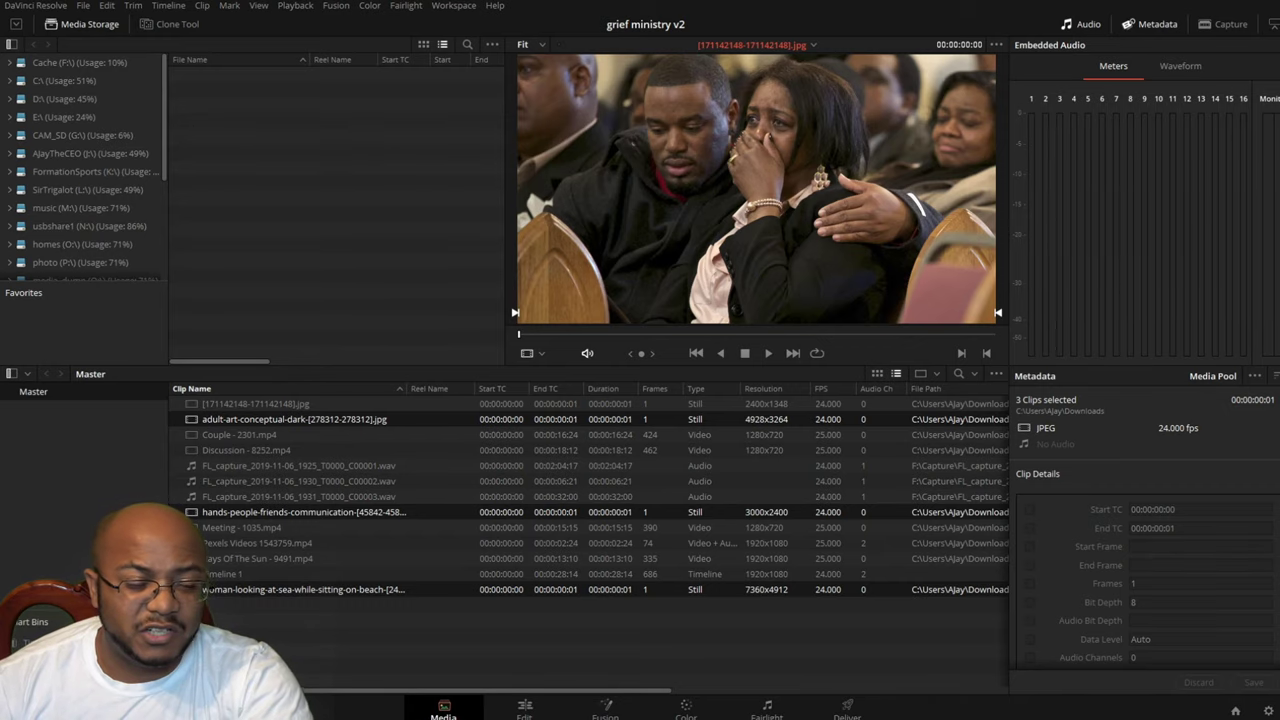
click(524, 709)
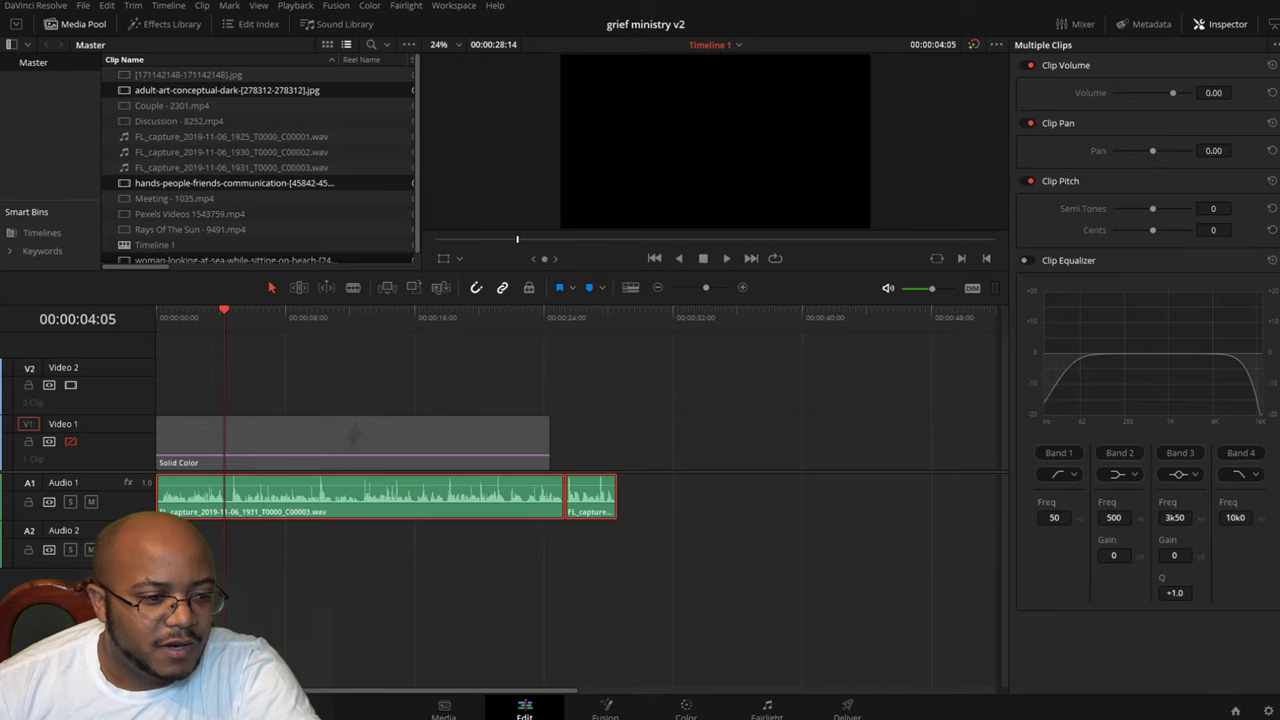
click(352, 438)
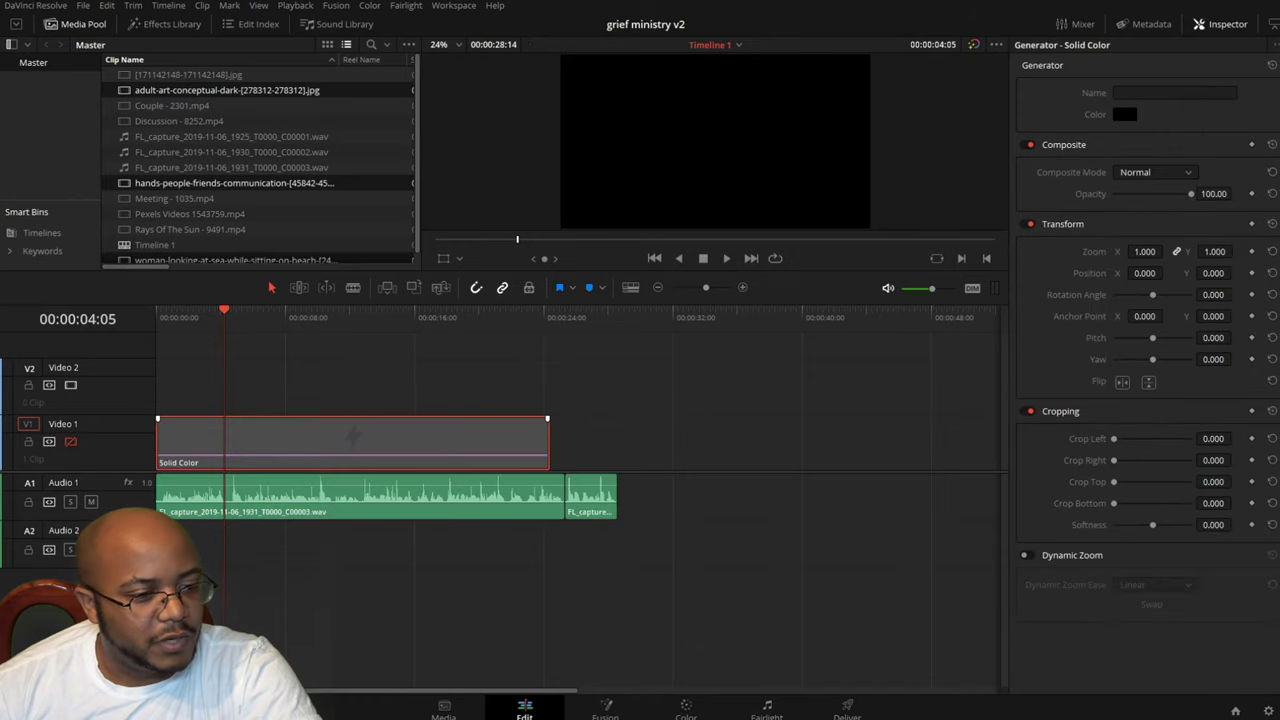
key(Delete)
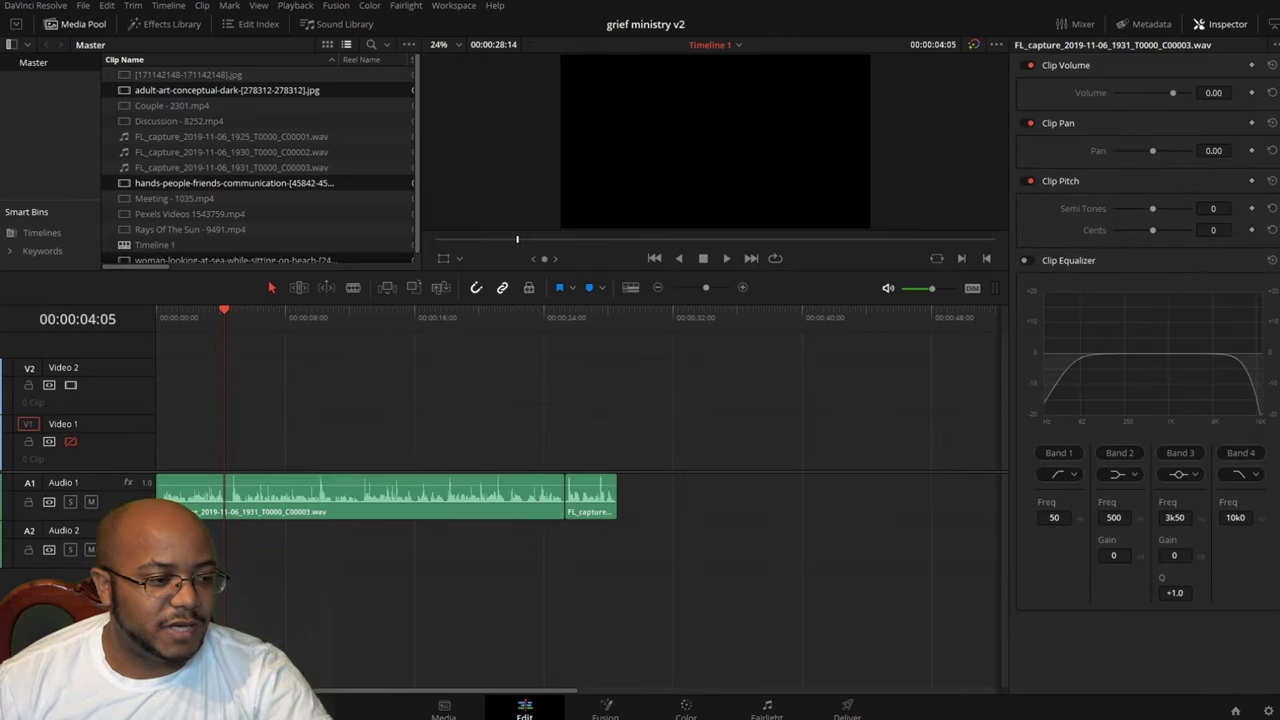
- Place the adult-art-conceptual-dark and woman-looking-at-sea images on Video 1, with the woman's image first at the timeline start
key(Home)
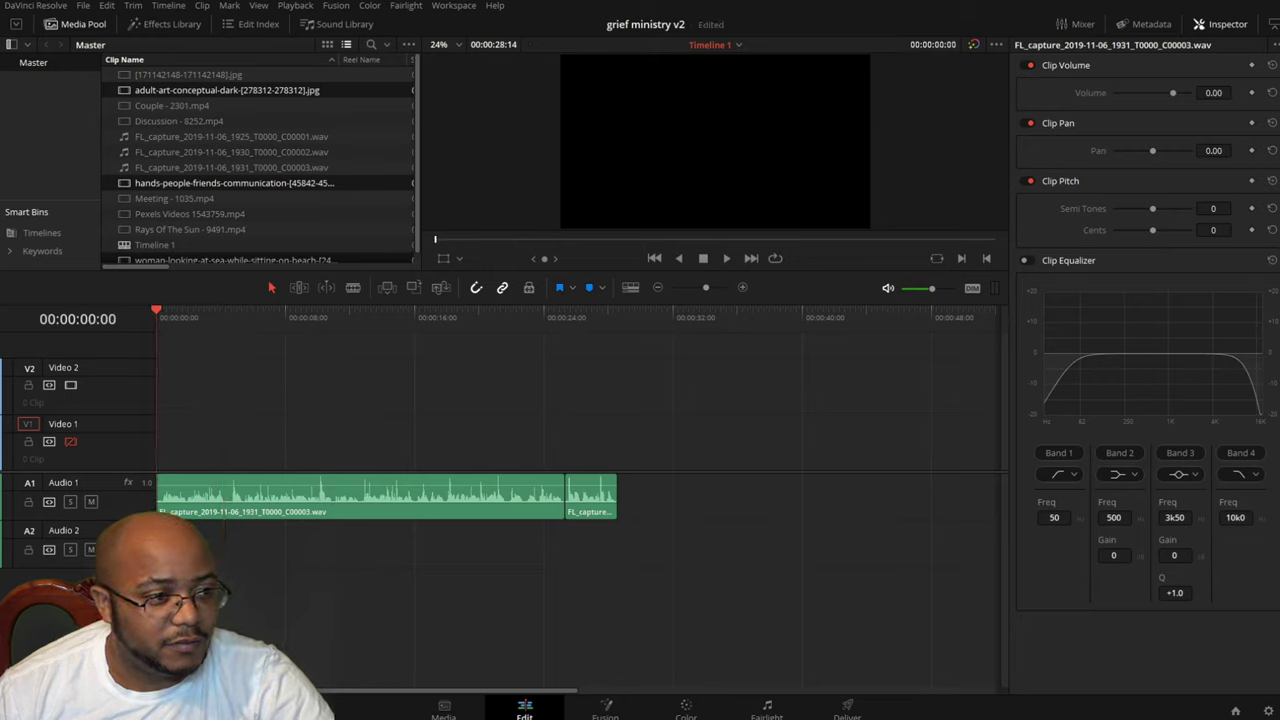
click(172, 106)
double_click(227, 90)
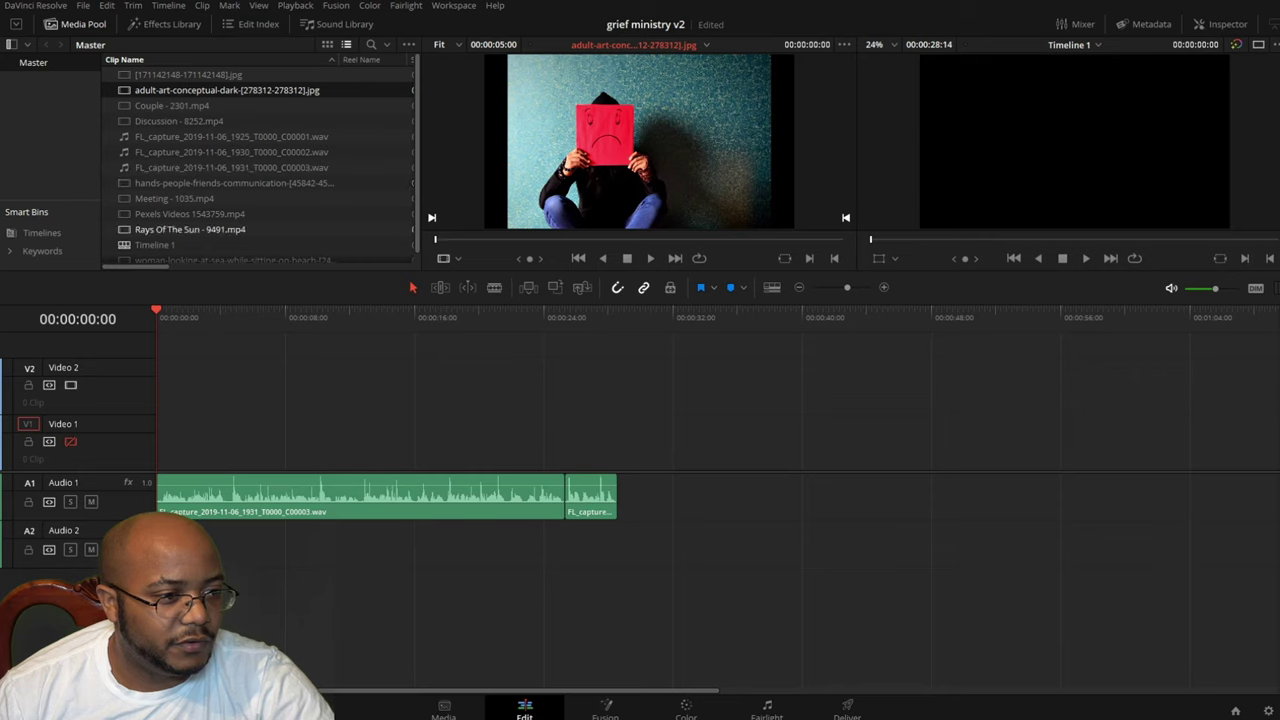
double_click(190, 230)
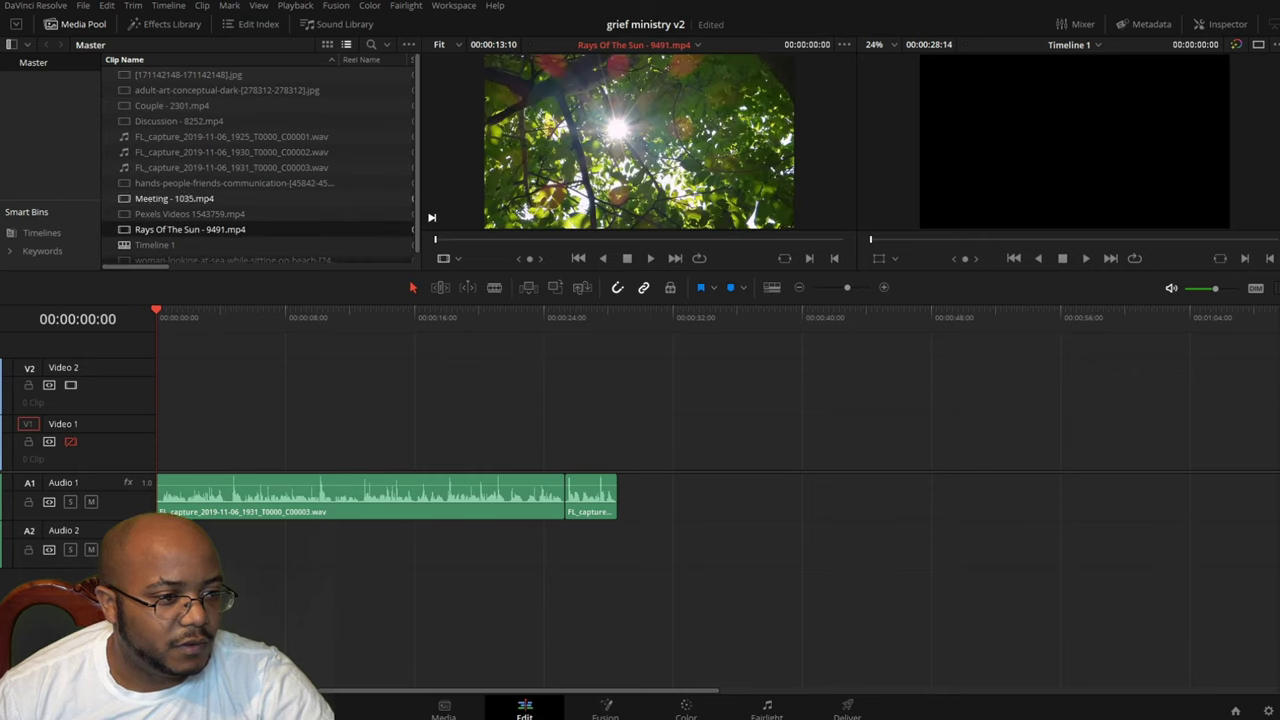
double_click(227, 90)
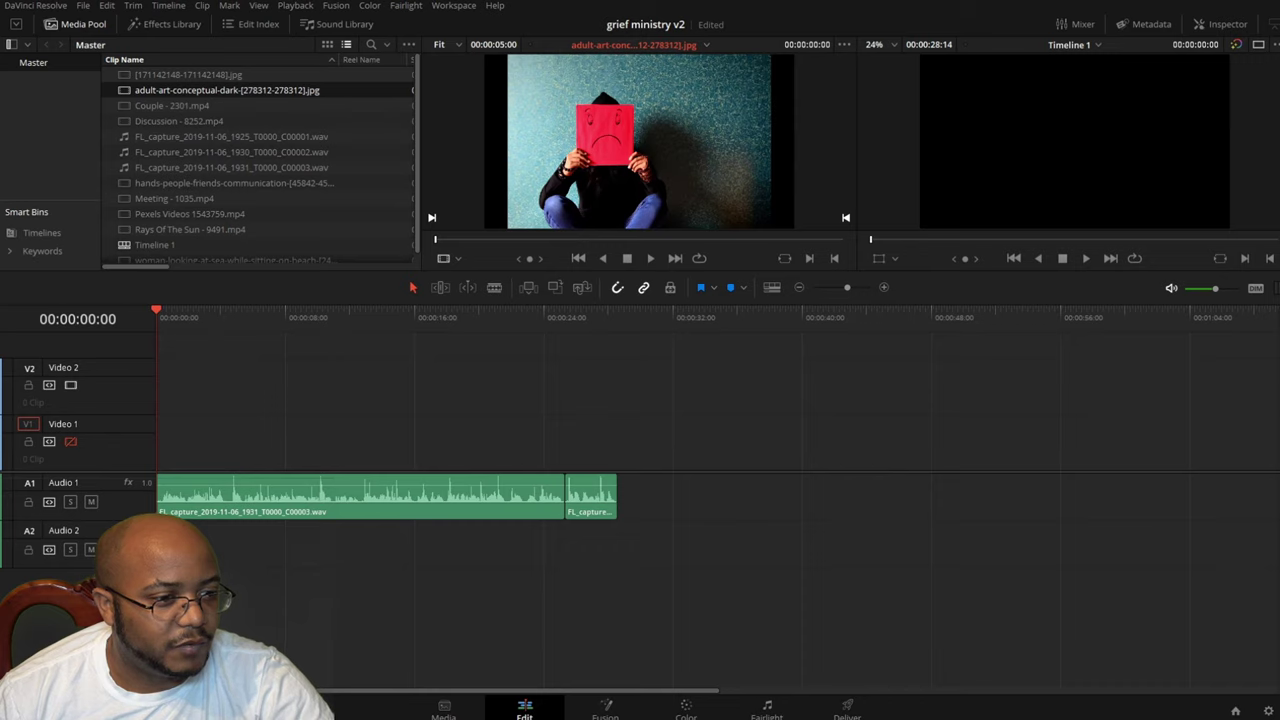
drag(227, 90, 270, 440)
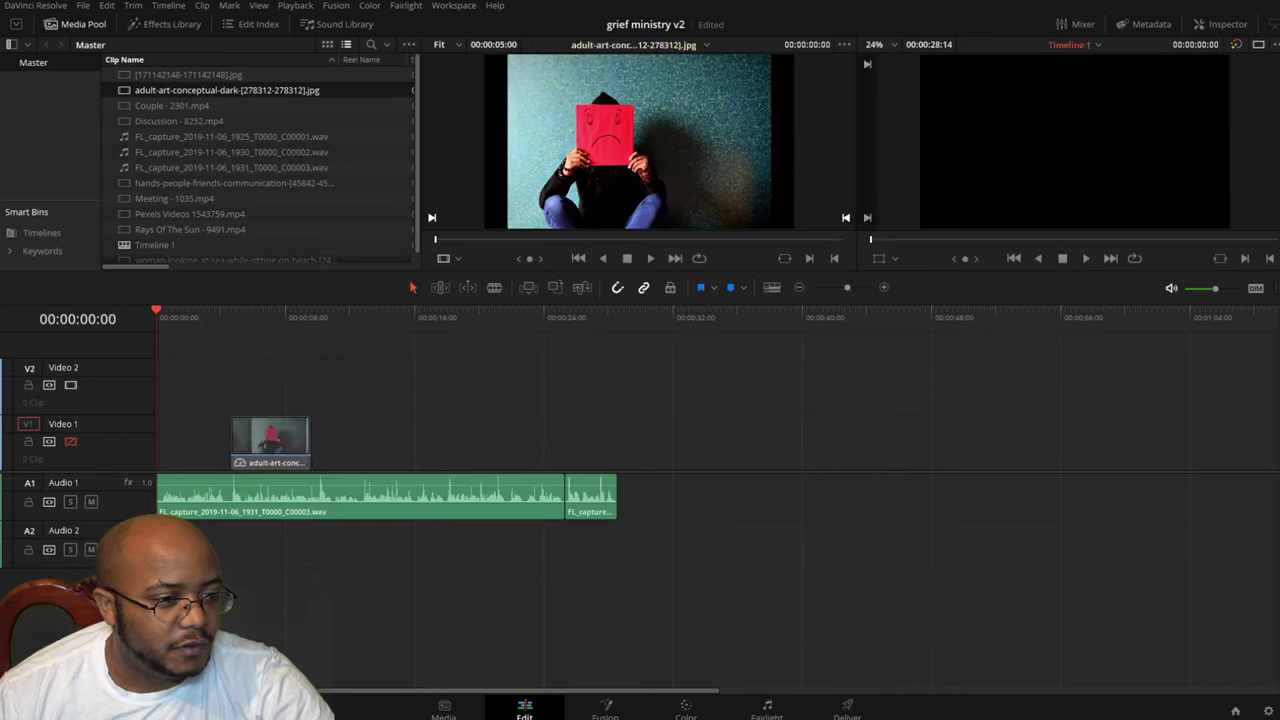
scroll(258, 160, down, 1)
drag(236, 251, 199, 429)
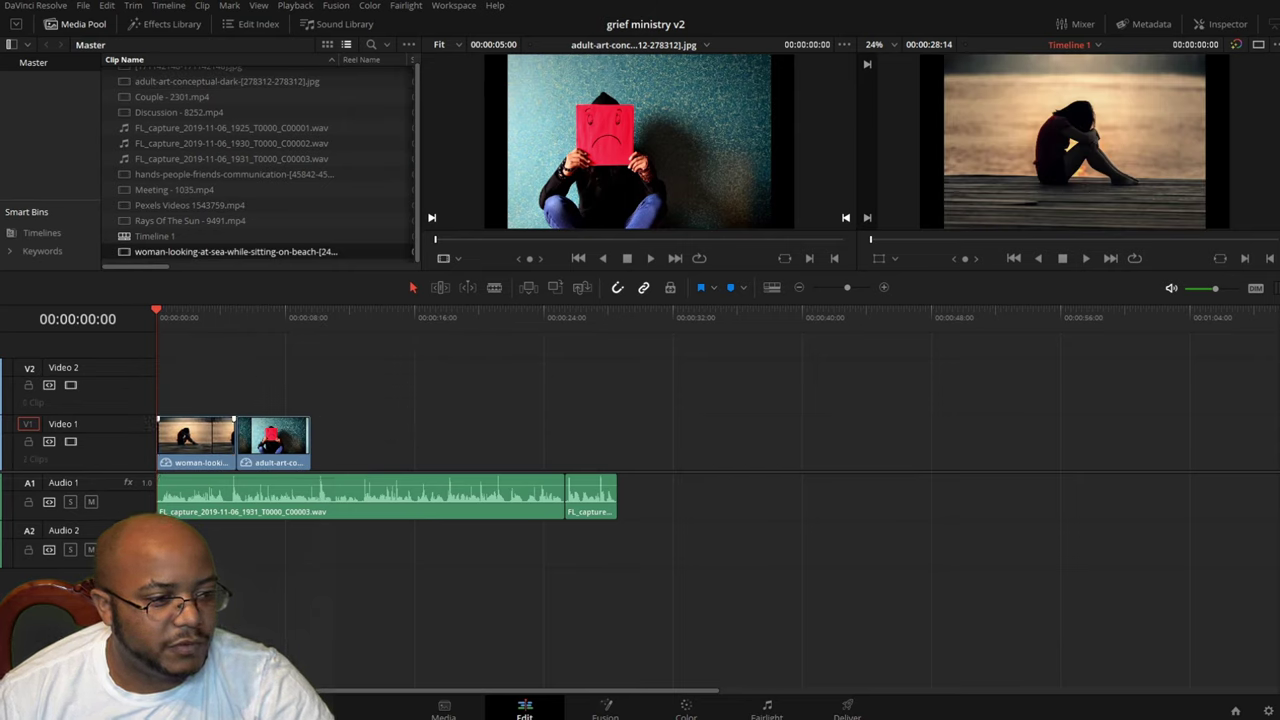
- Set the zoom of the woman-looking-at-sea clip to 1.400 so the image fills the frame
click(197, 440)
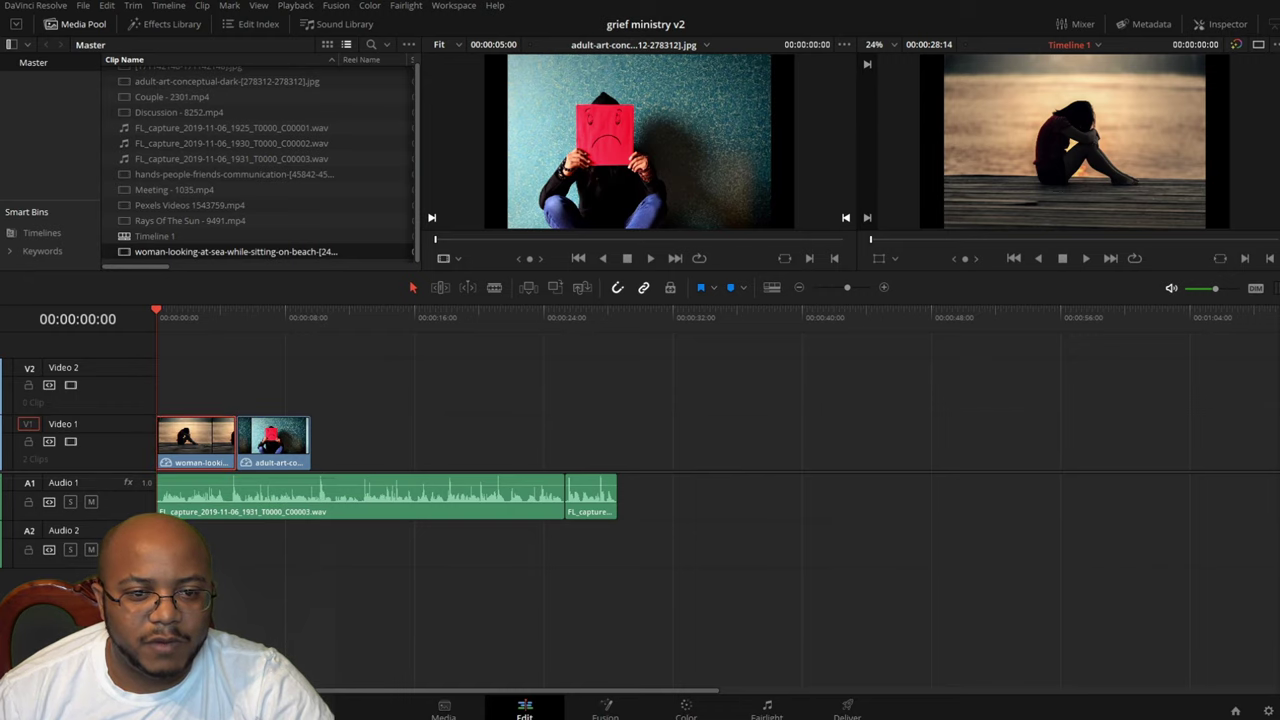
click(1220, 23)
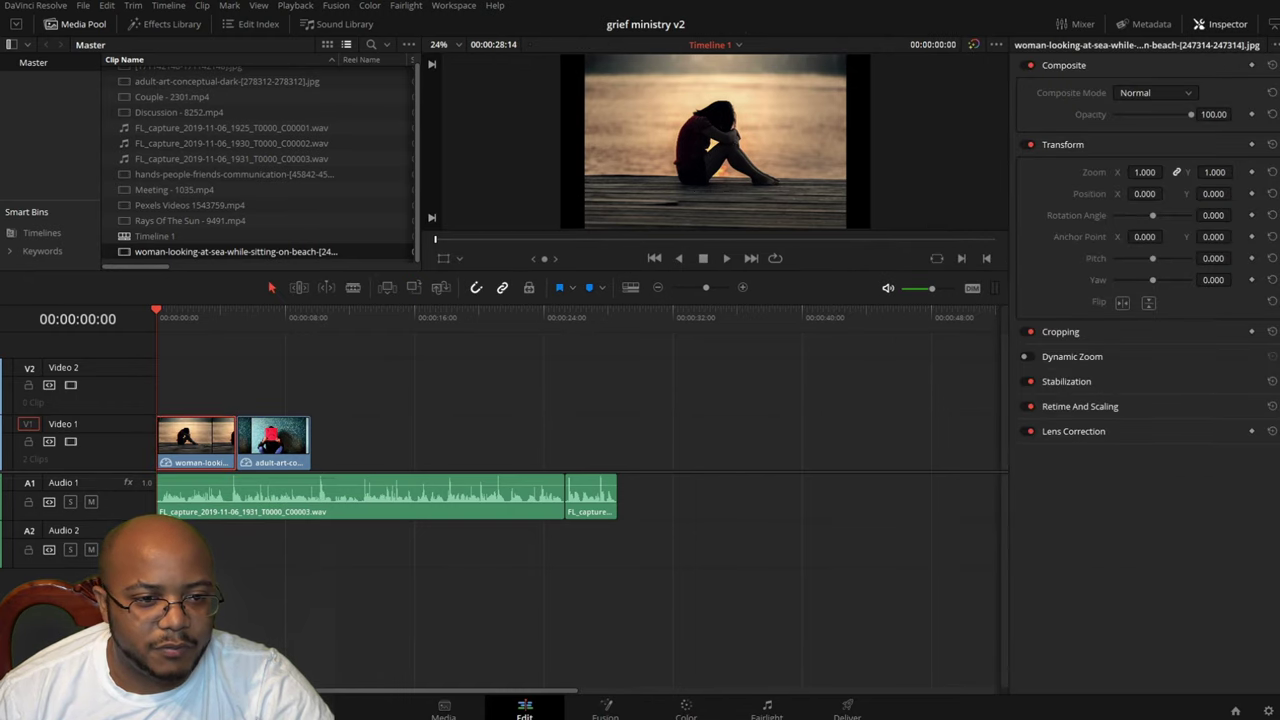
mouse_move(1144, 172)
mouse_down()
mouse_move(1184, 173)
mouse_move(1166, 172)
mouse_up()
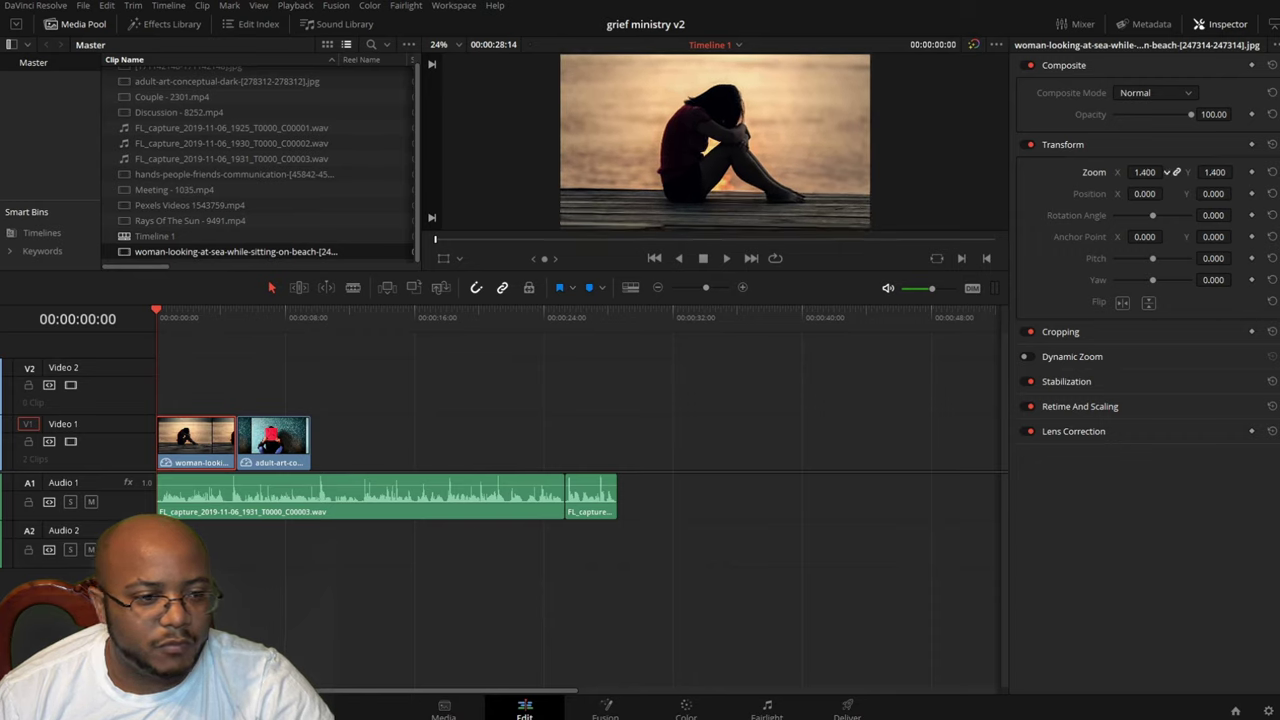
click(1251, 172)
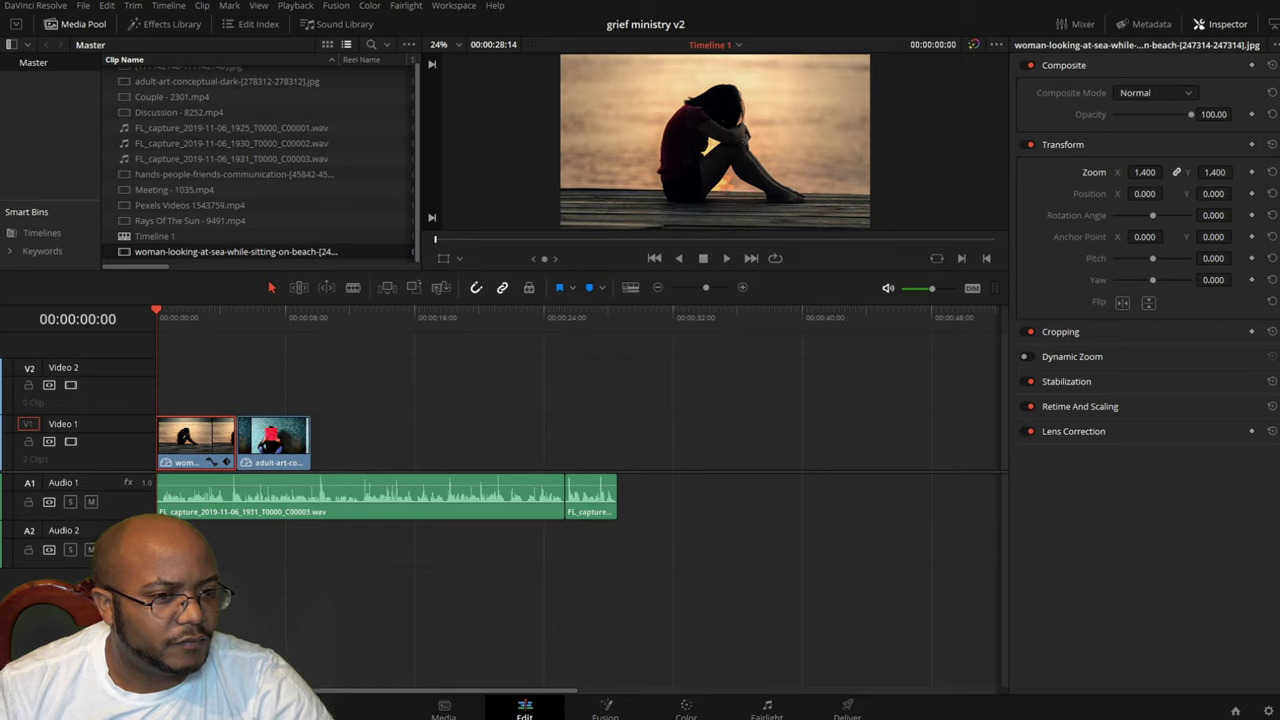
- Play the voice-over to 00:00:04:05, trim the end of the woman-looking-at-sea clip to the playhead, and save the project
key(space)
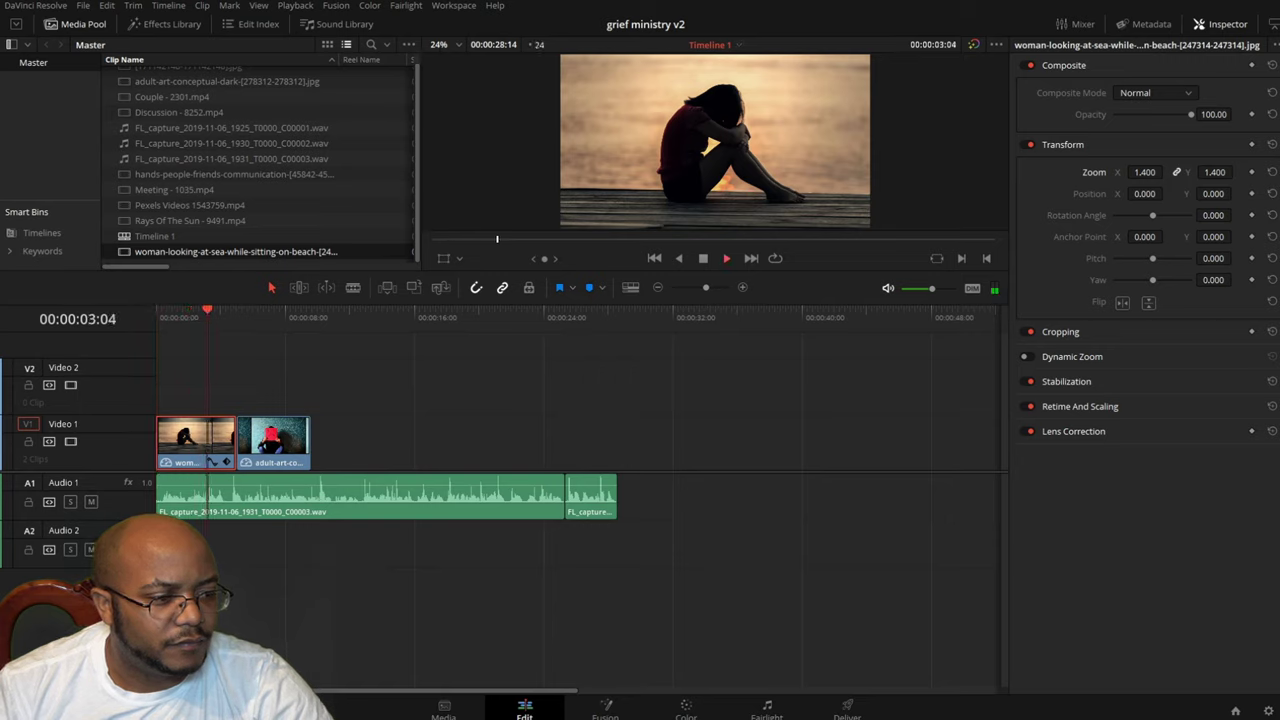
key(space)
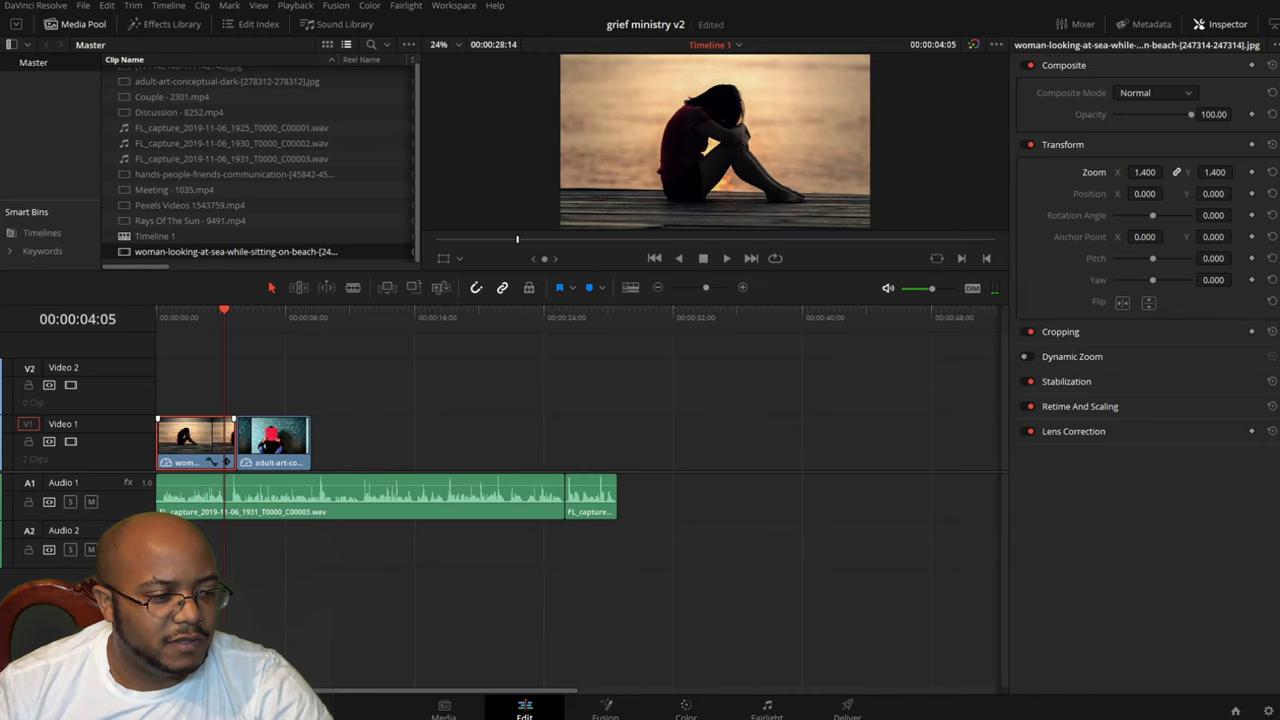
drag(235, 441, 222, 441)
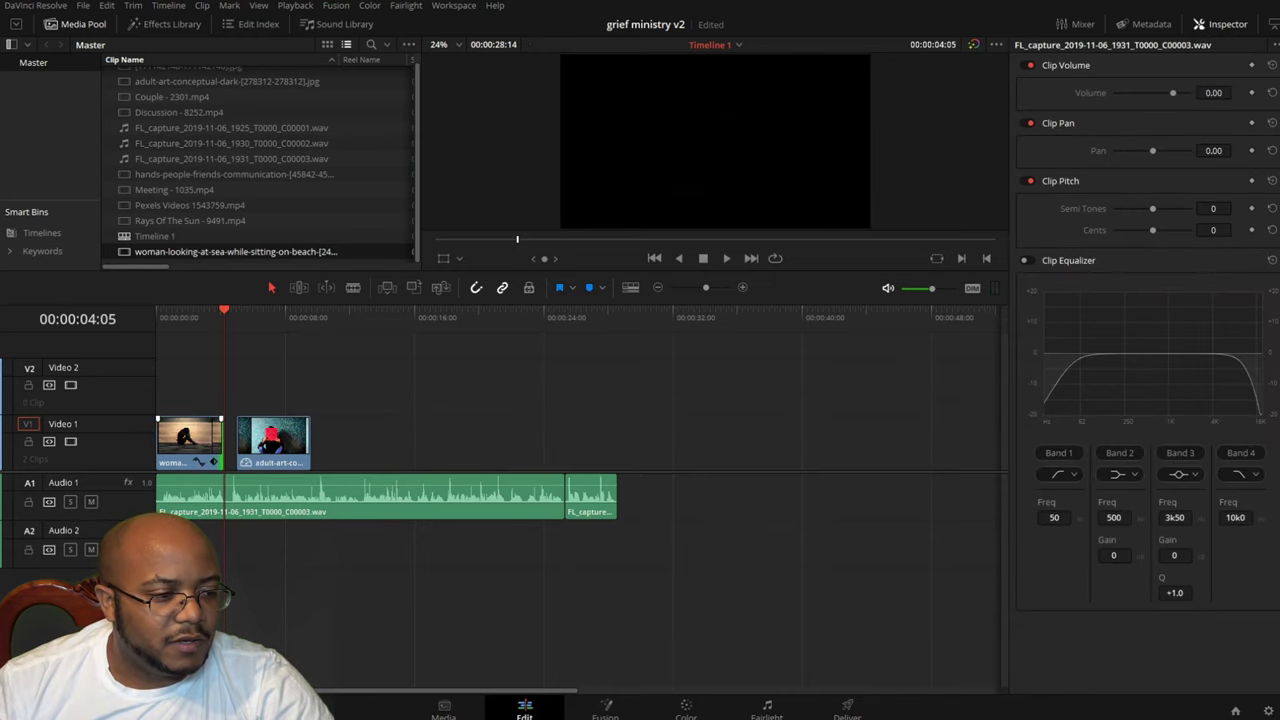
click(190, 440)
key(ctrl+s)
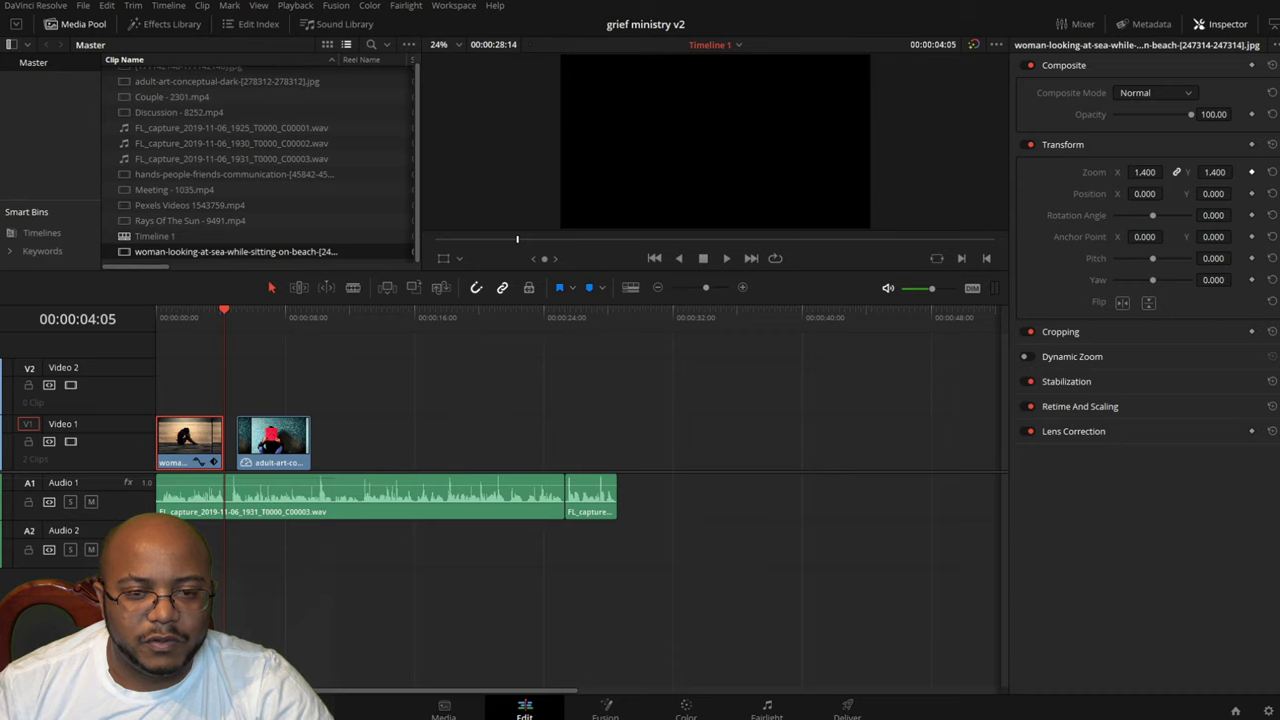
- Animate the woman-looking-at-sea clip's zoom with keyframes from 1.400 at its start to 1.2 at its end
key(Home)
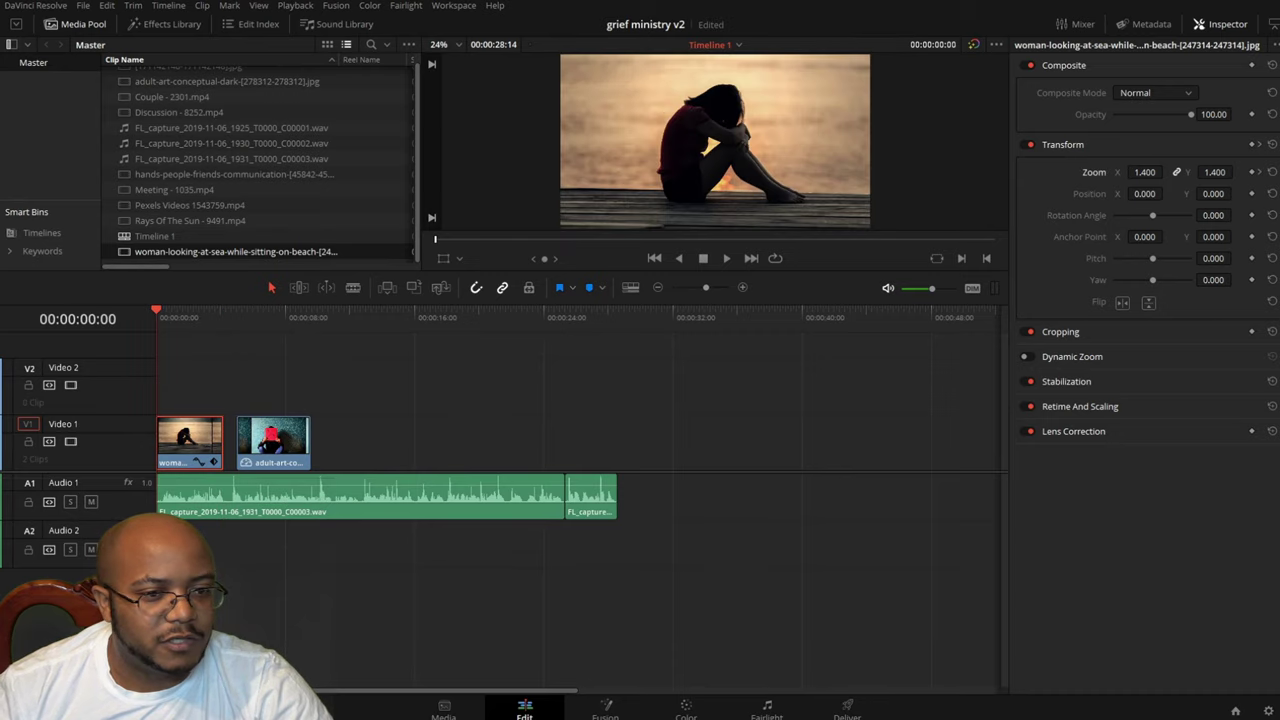
click(1252, 172)
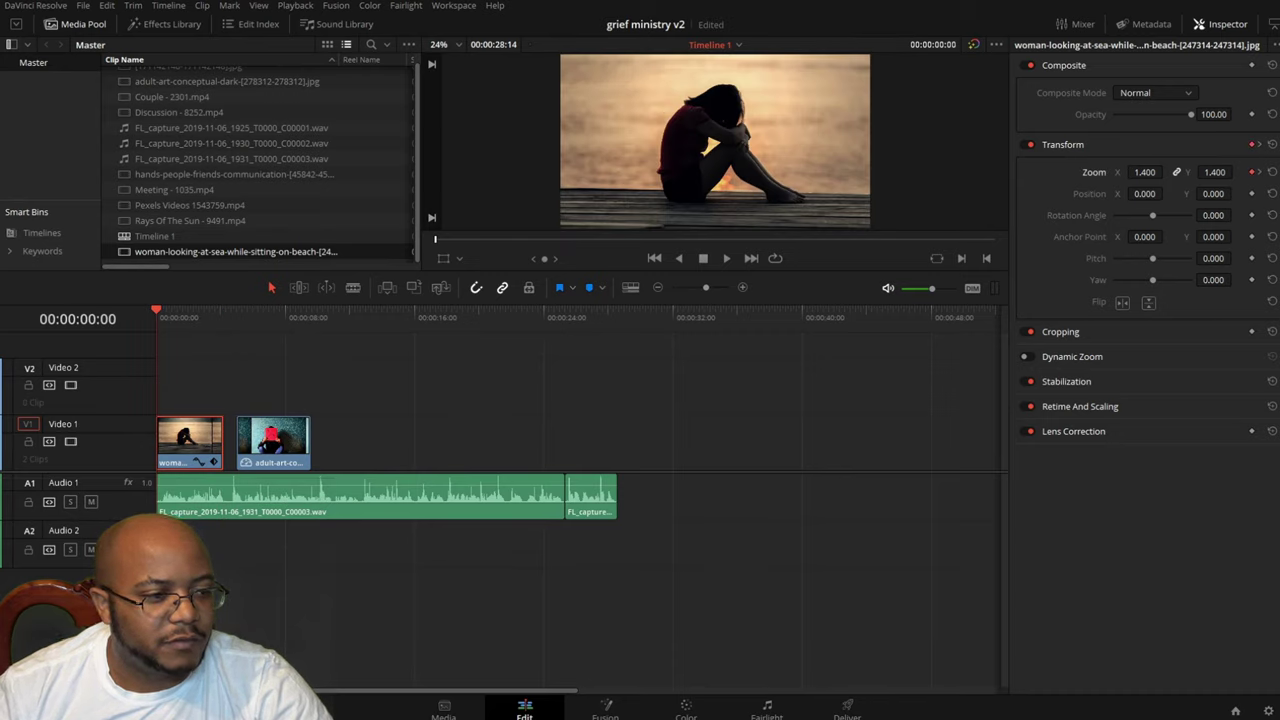
key(Down)
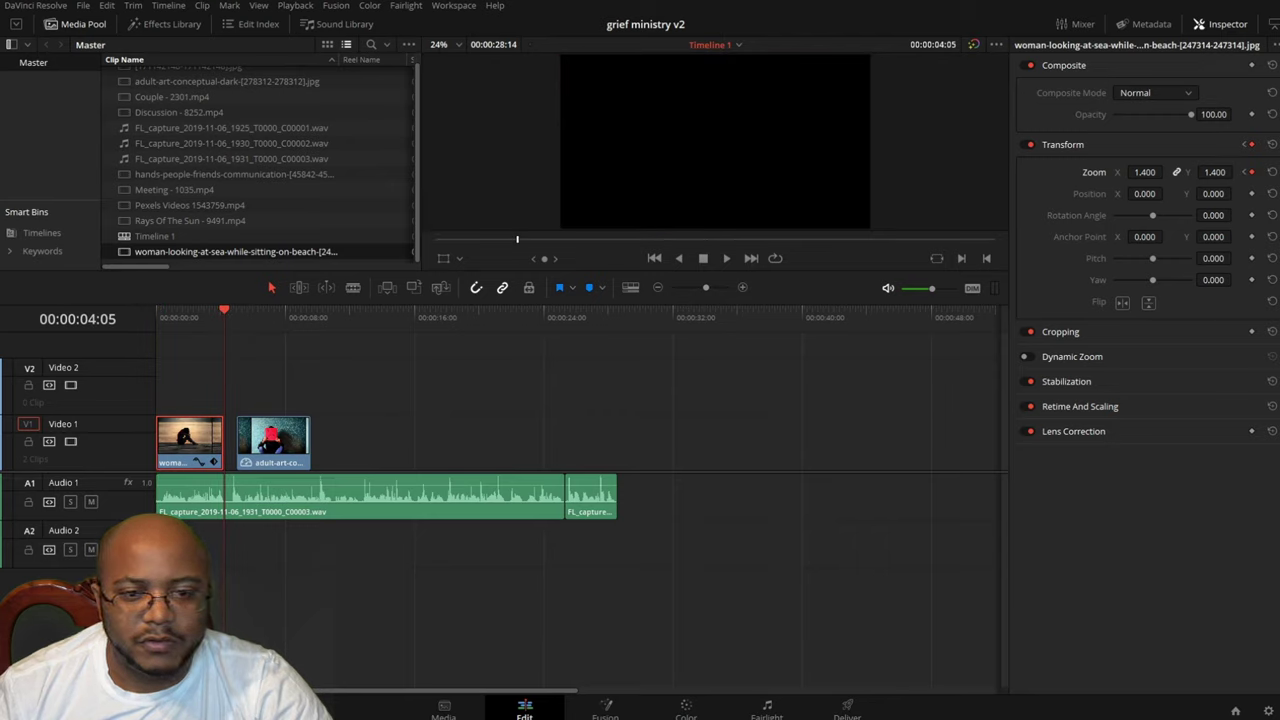
click(1145, 172)
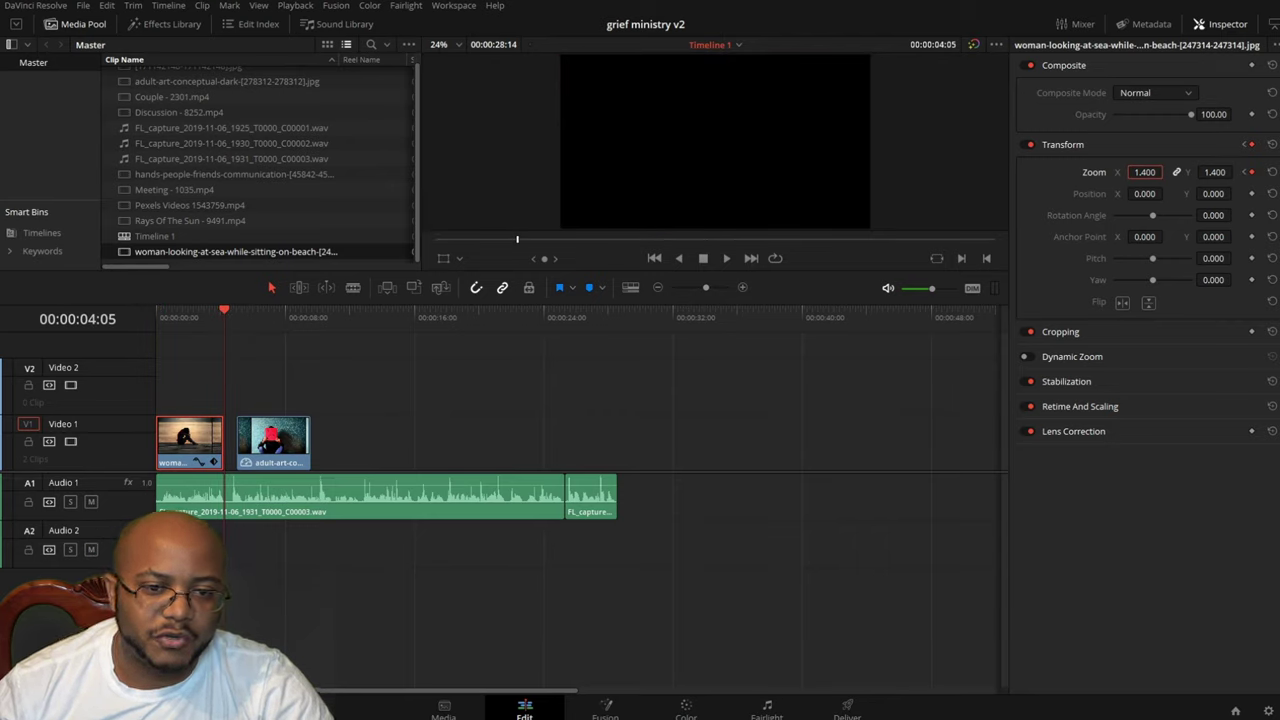
text(1.2)
key(Return)
- Play back the woman-looking-at-sea clip's zoom animation from the start and check its end keyframe
key(Up)
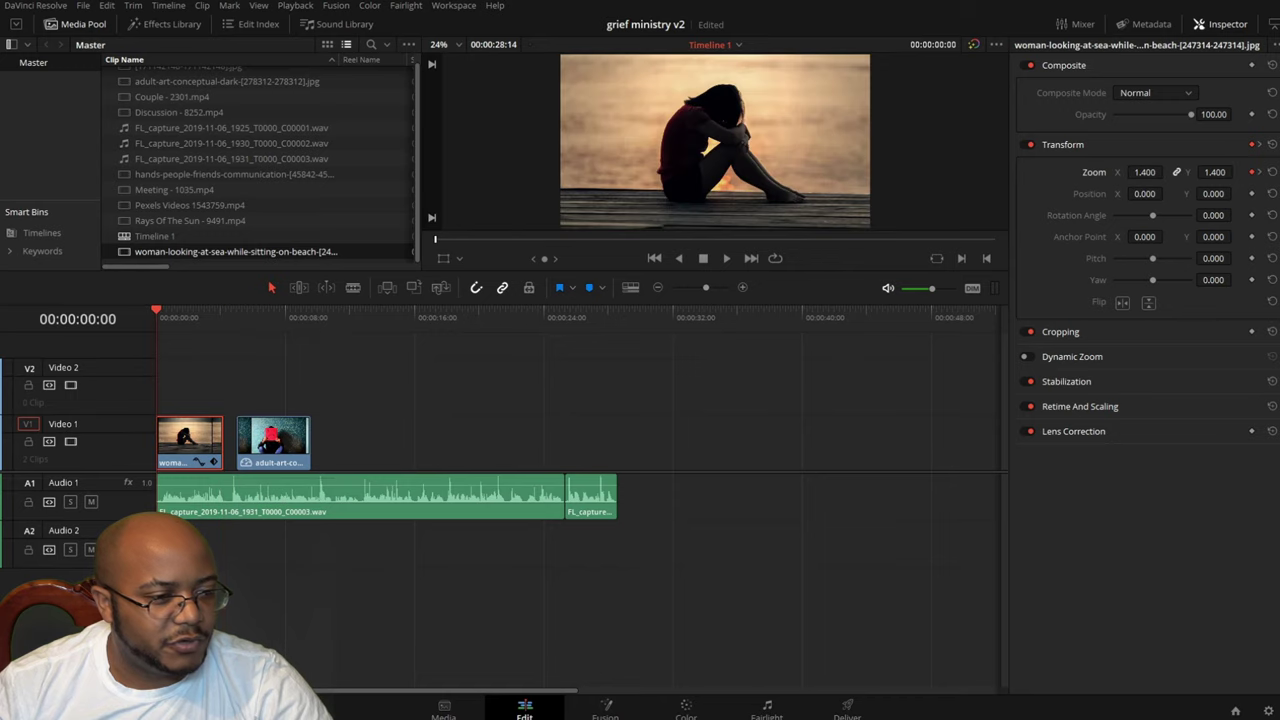
key(space)
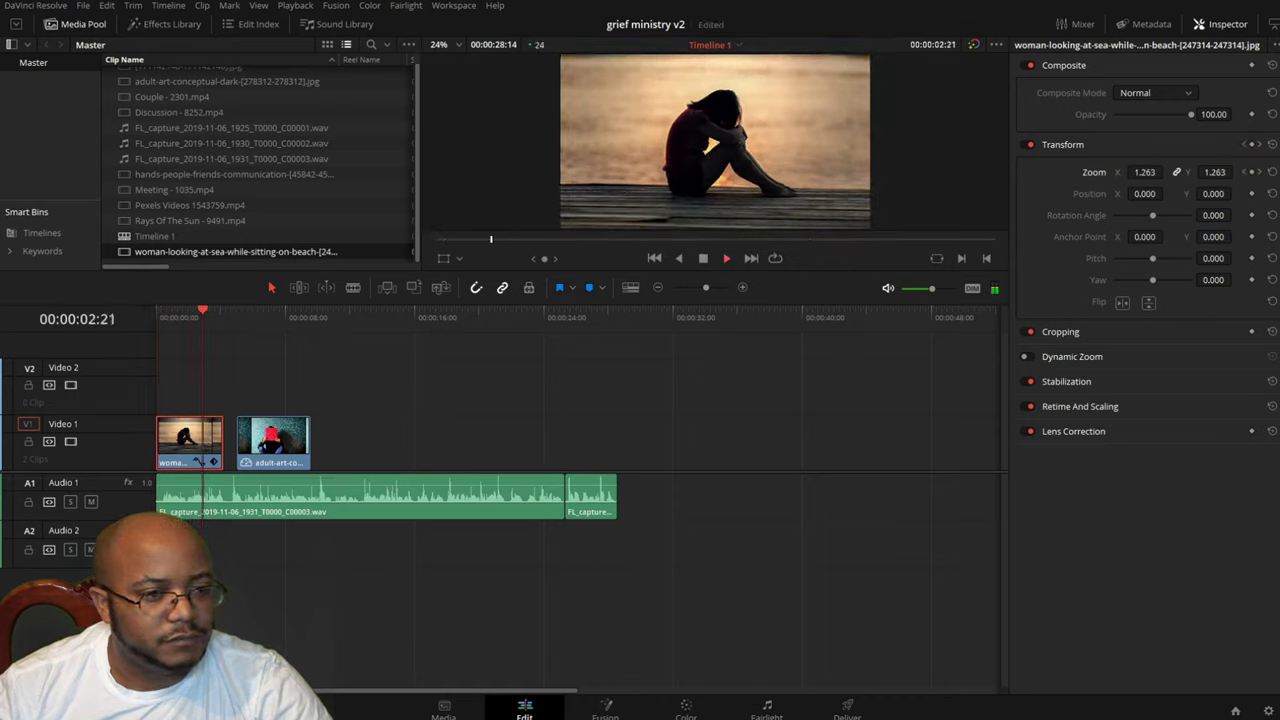
key(space)
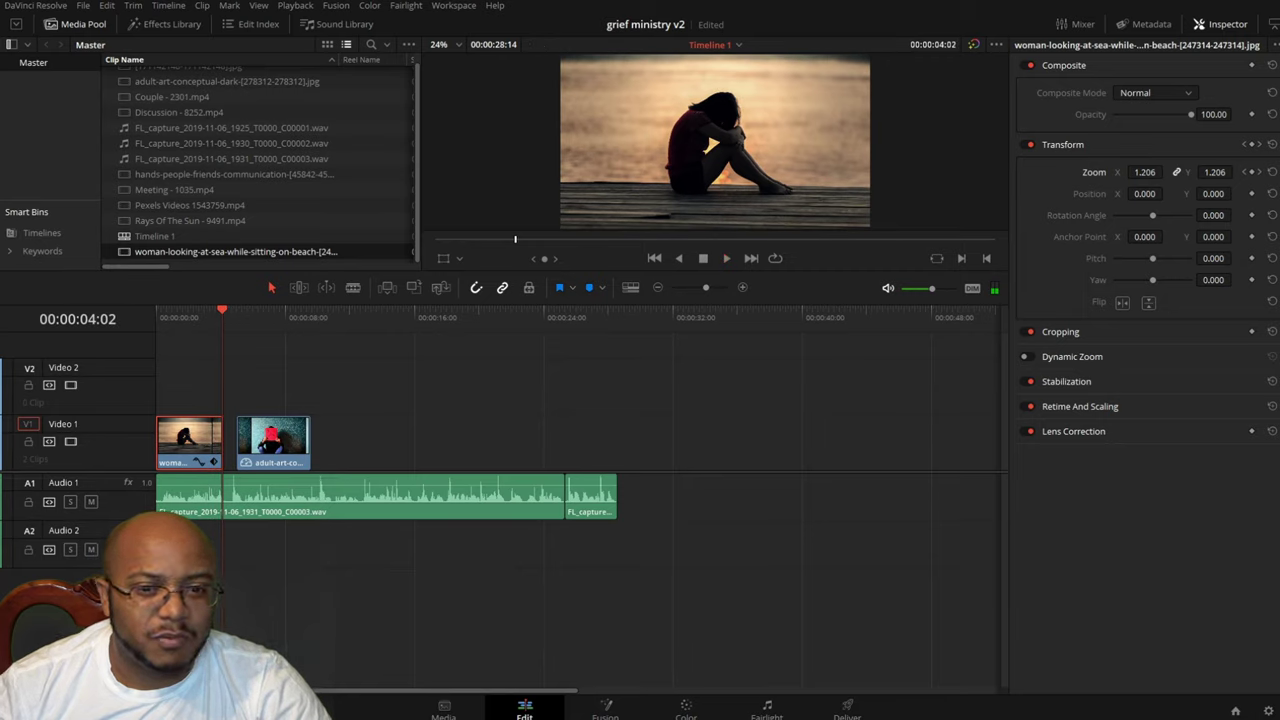
click(1259, 172)
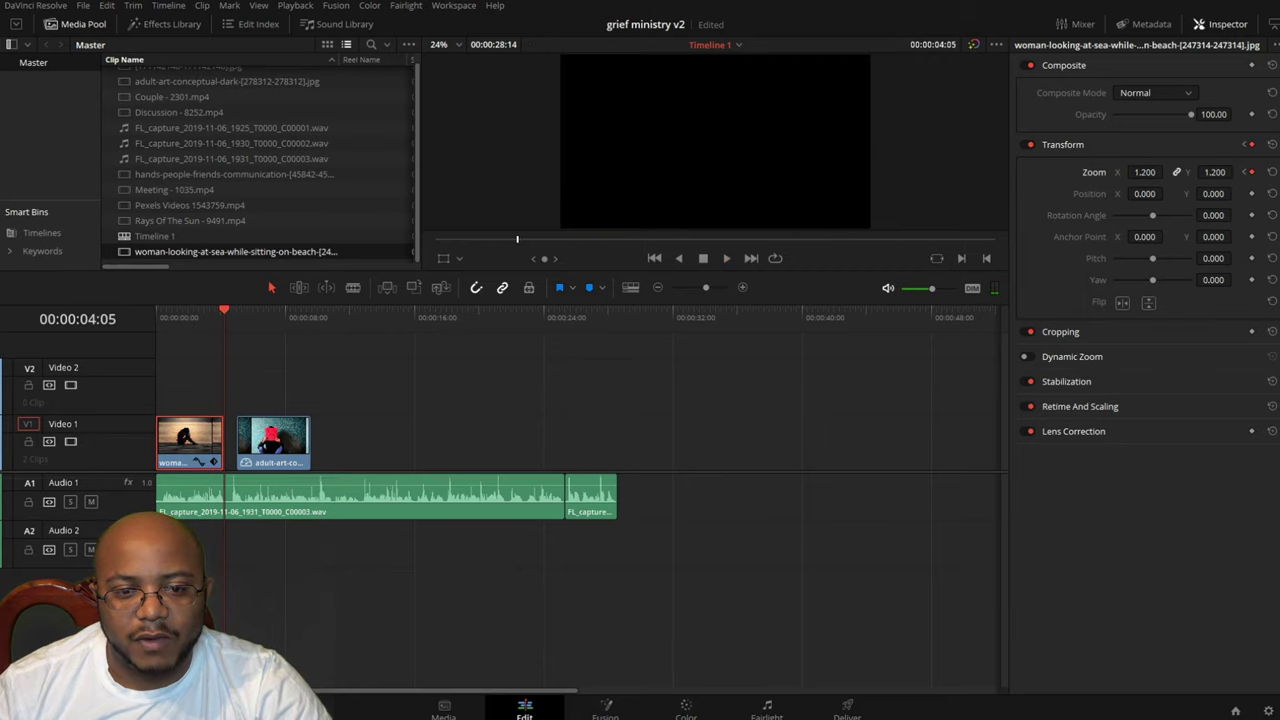
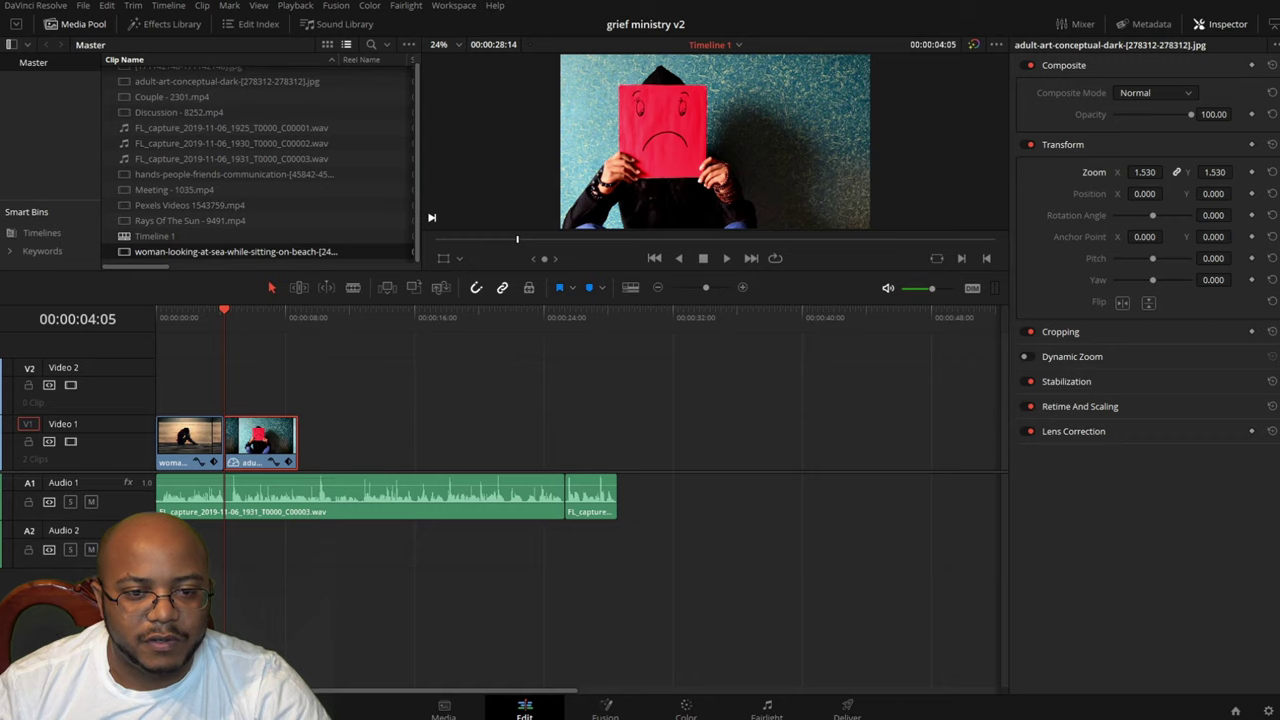
- Keyframe the adult-art clip's X position at 152 at its start, and trim the clip's end to the playhead at 00:00:08:14
drag(1144, 193, 1166, 193)
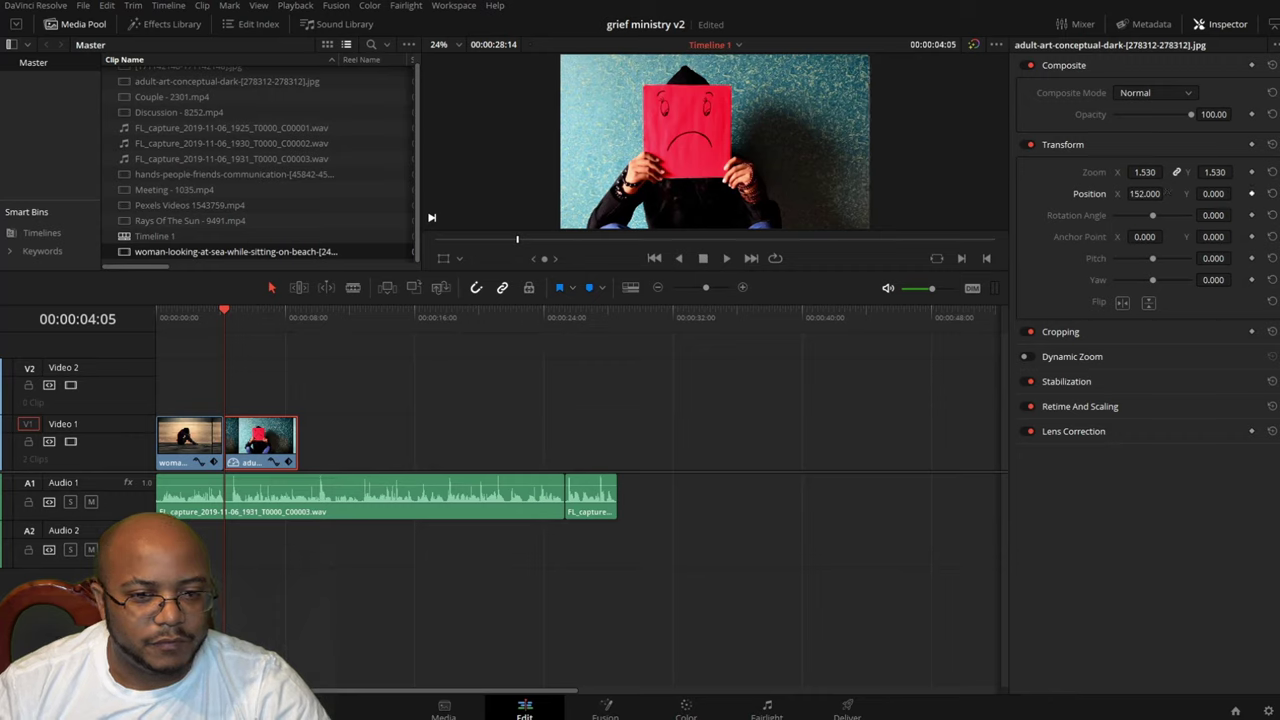
click(1251, 194)
key(space)
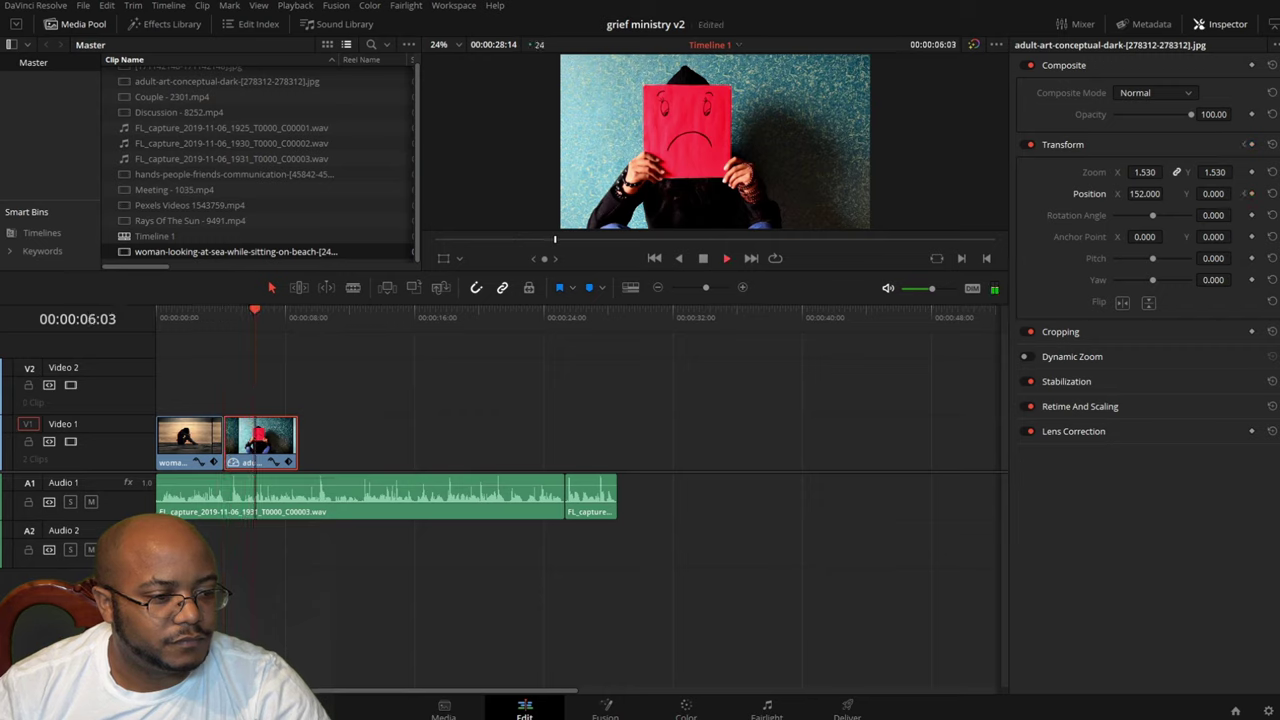
key(space)
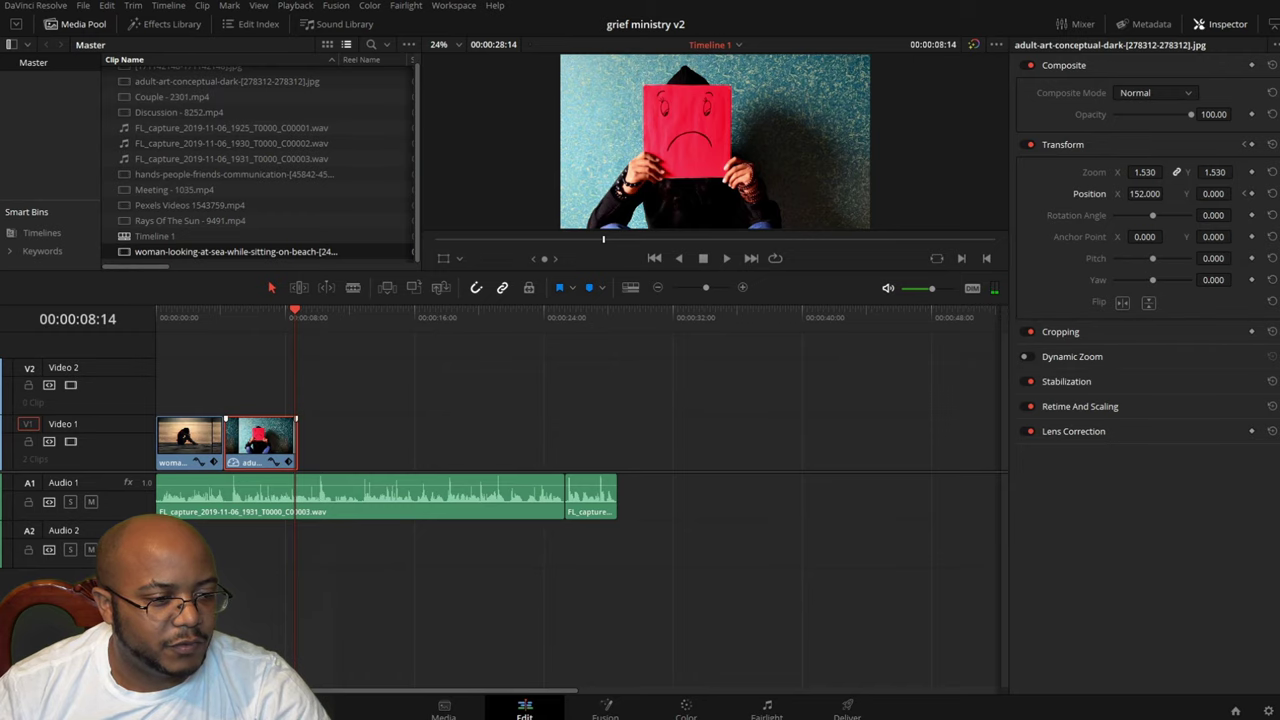
drag(297, 442, 293, 442)
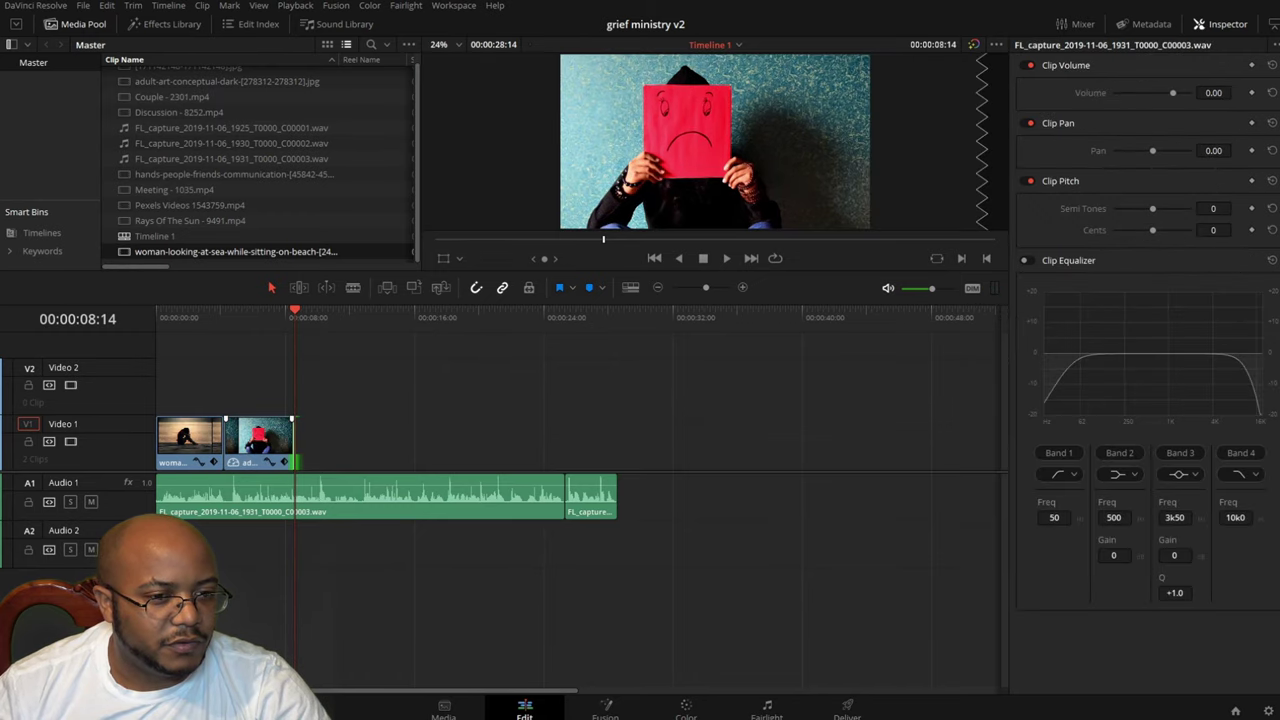
- Keyframe the adult-art clip's X position at -11 at its end, 00:00:08:14
click(293, 442)
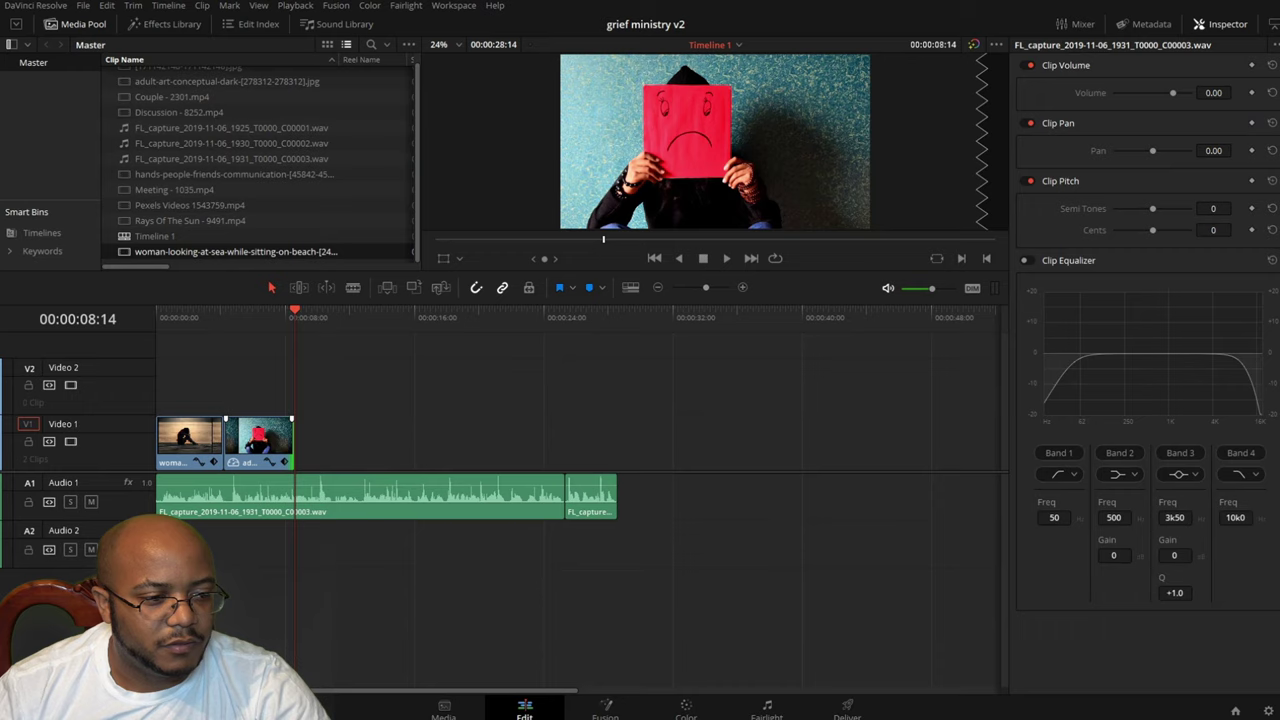
click(258, 438)
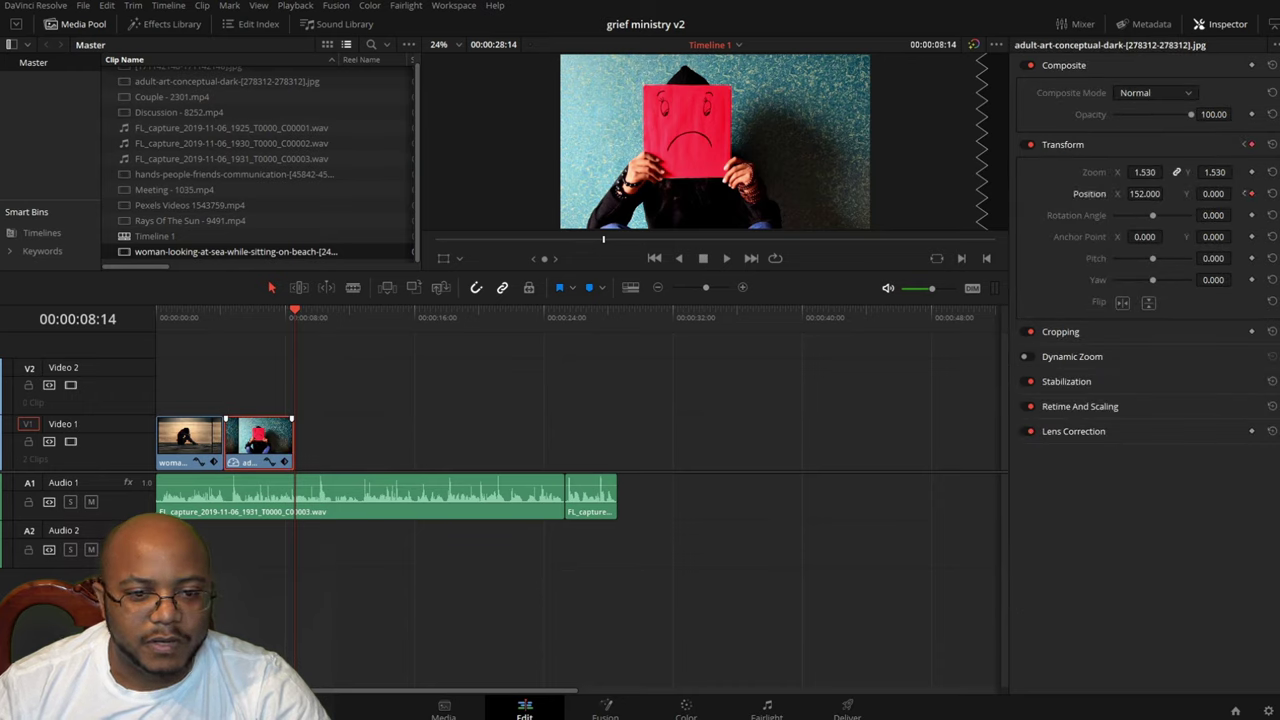
drag(1145, 194, 1082, 193)
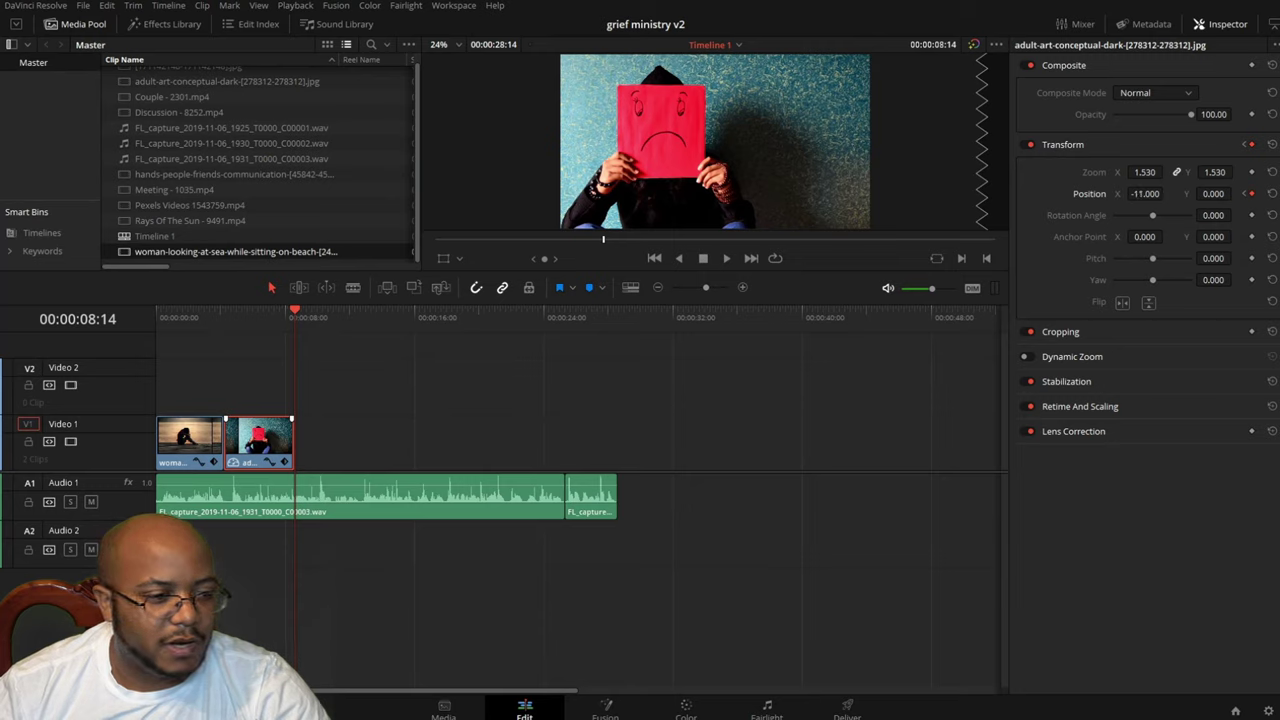
- Try out a 24-frame cross dissolve between the woman-looking-at-sea and adult-art clips in playback, and delete it
click(210, 316)
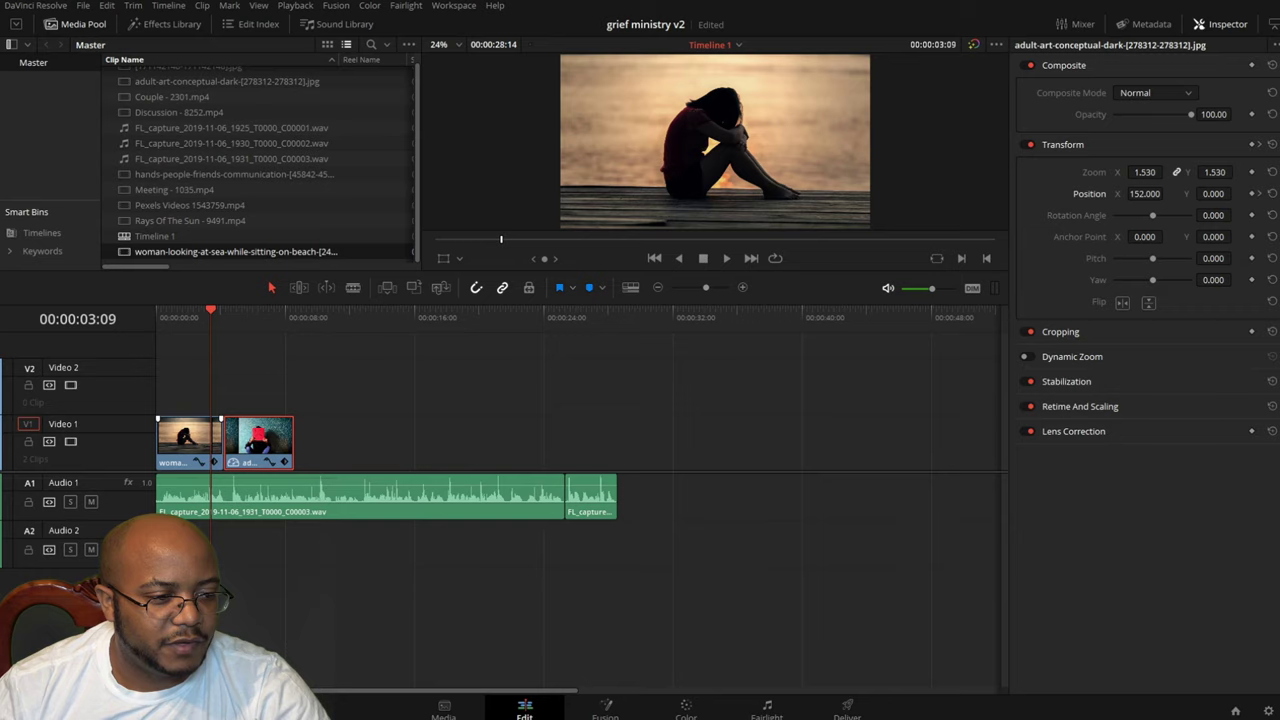
right_click(222, 441)
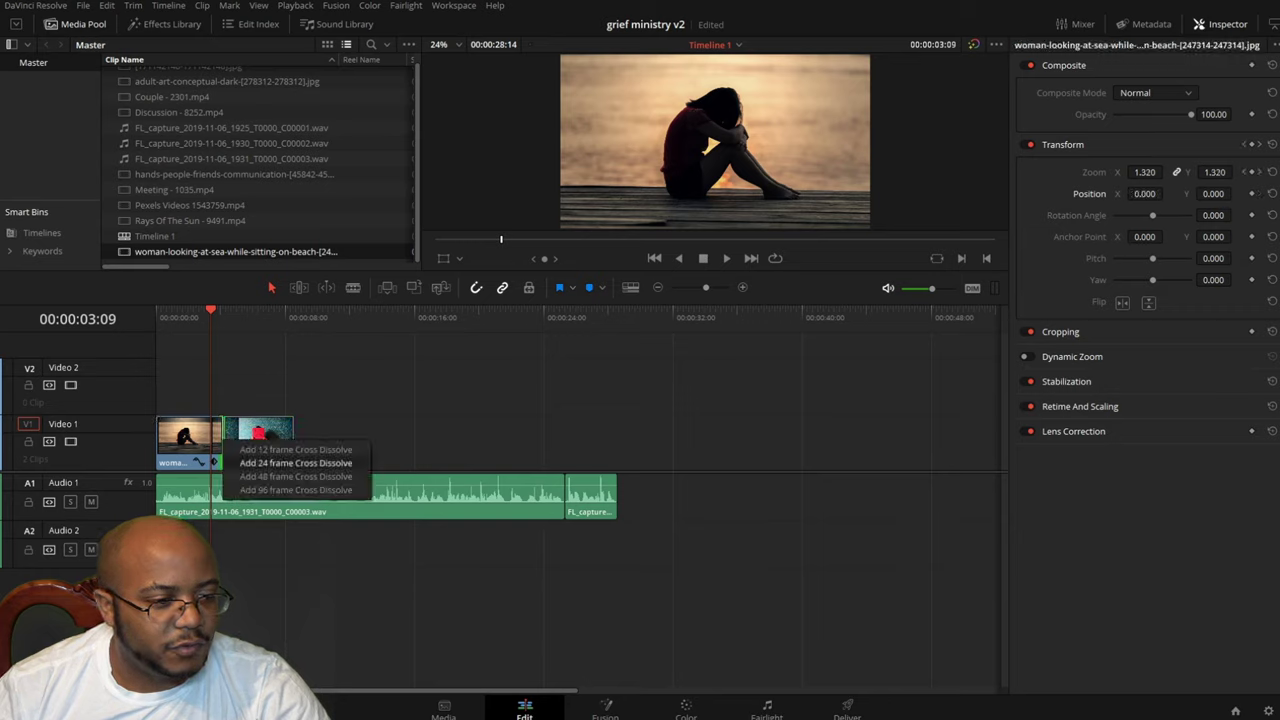
click(295, 463)
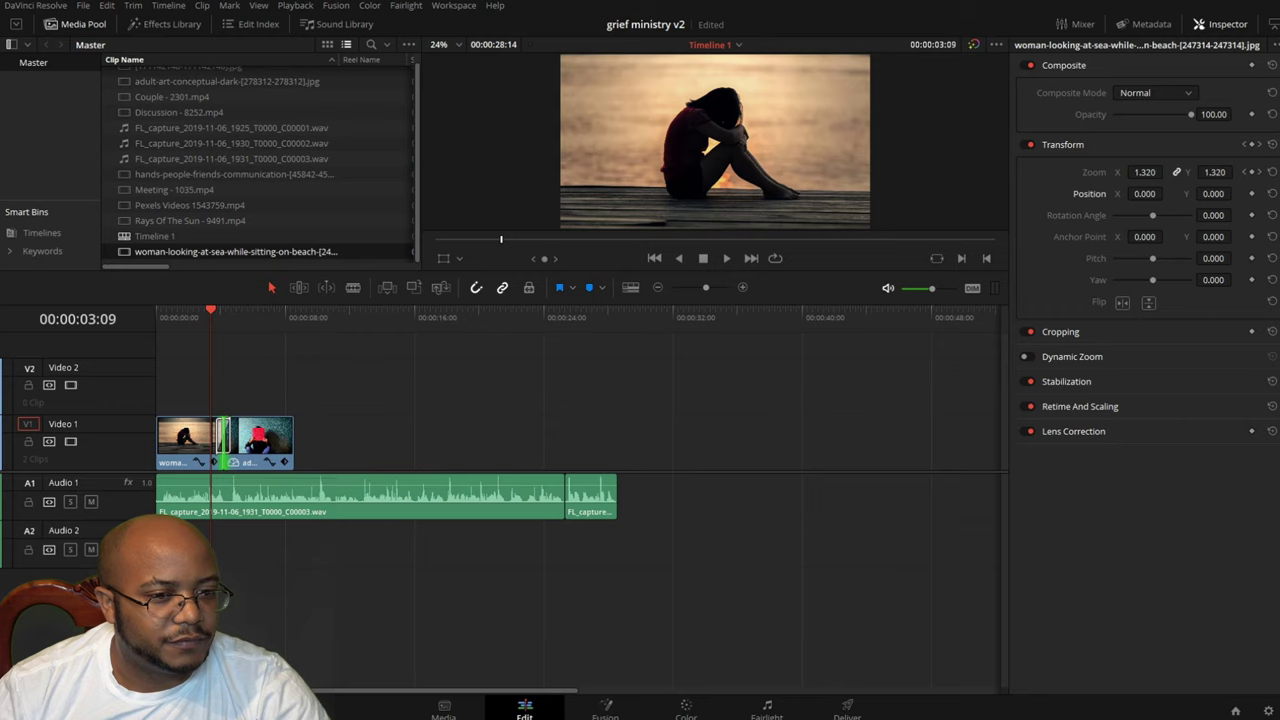
key(space)
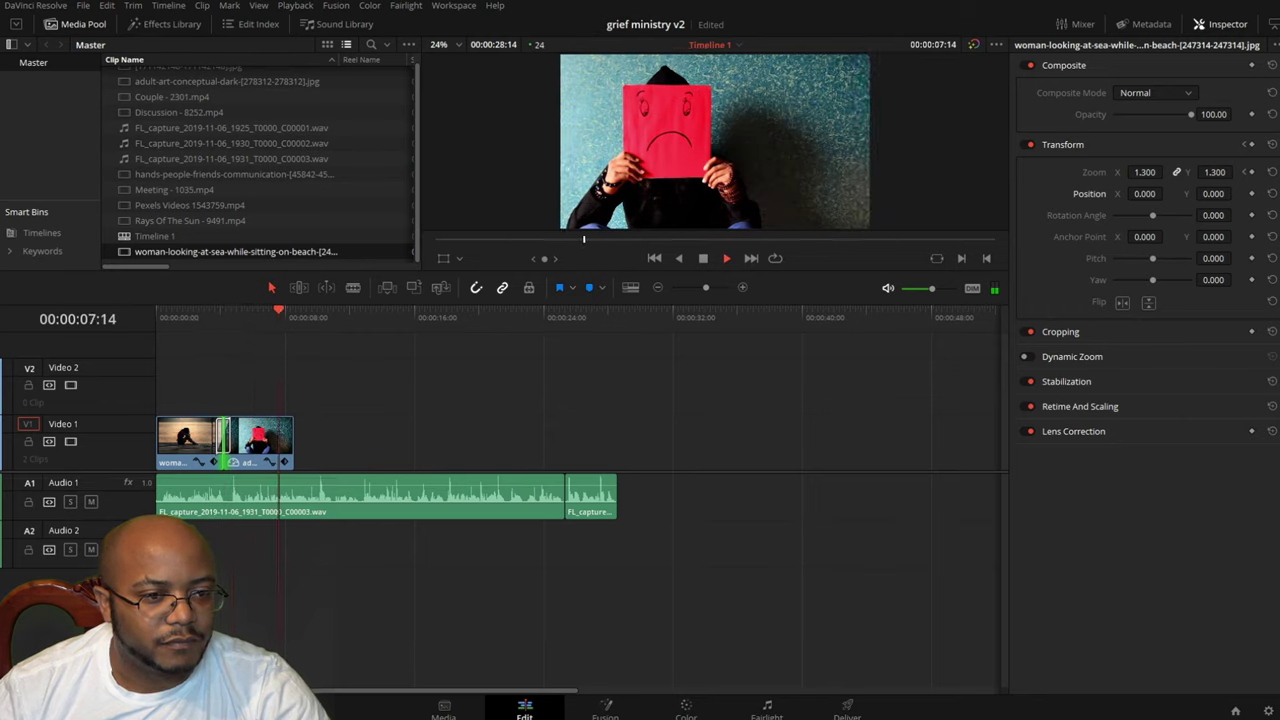
key(space)
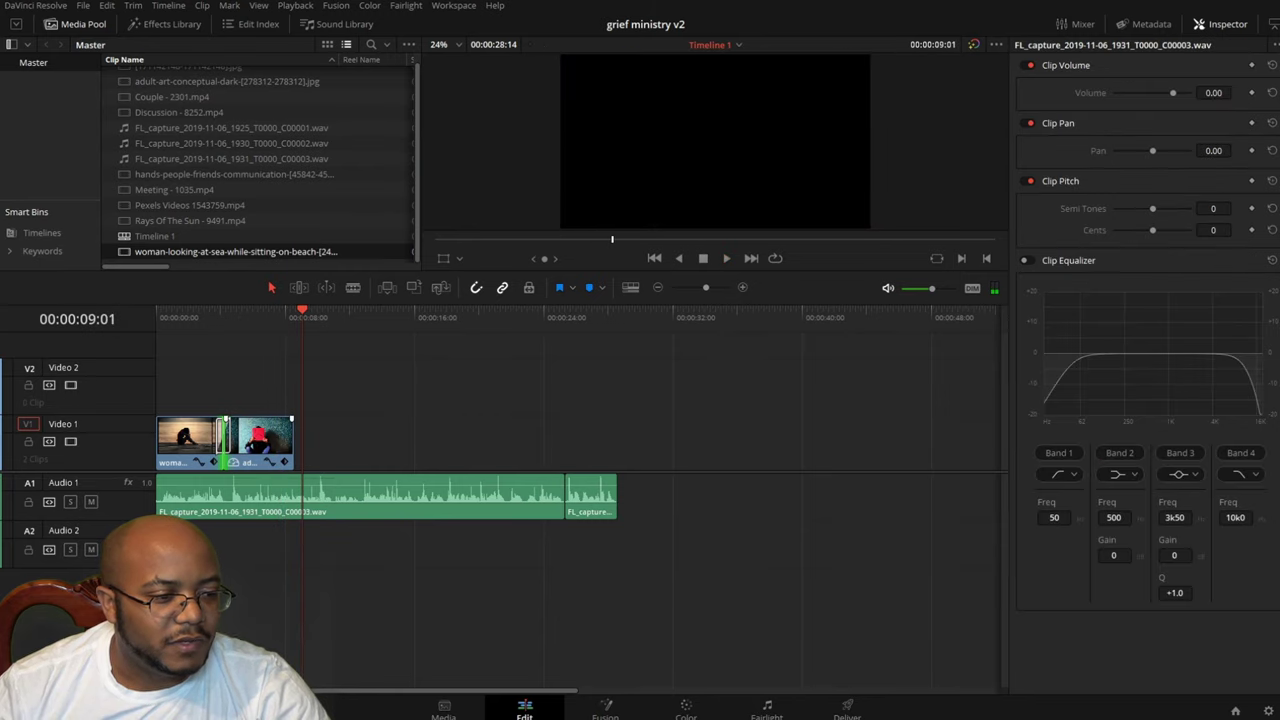
click(222, 436)
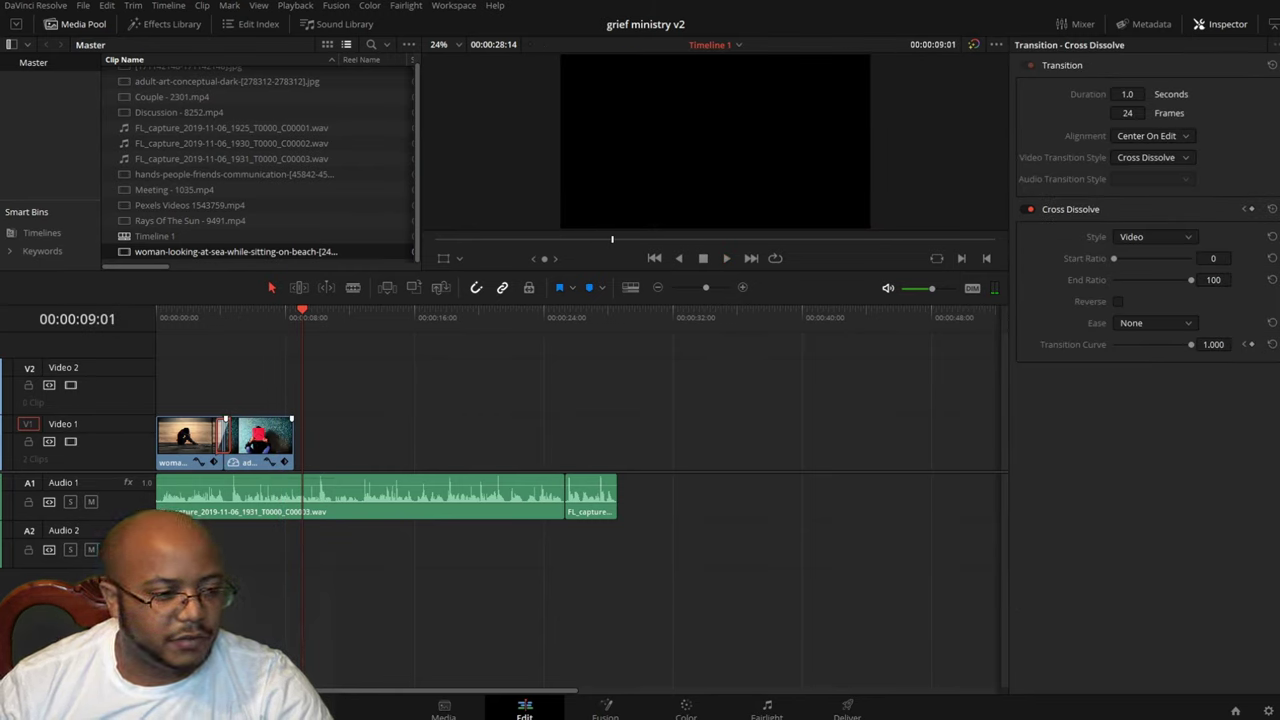
key(Delete)
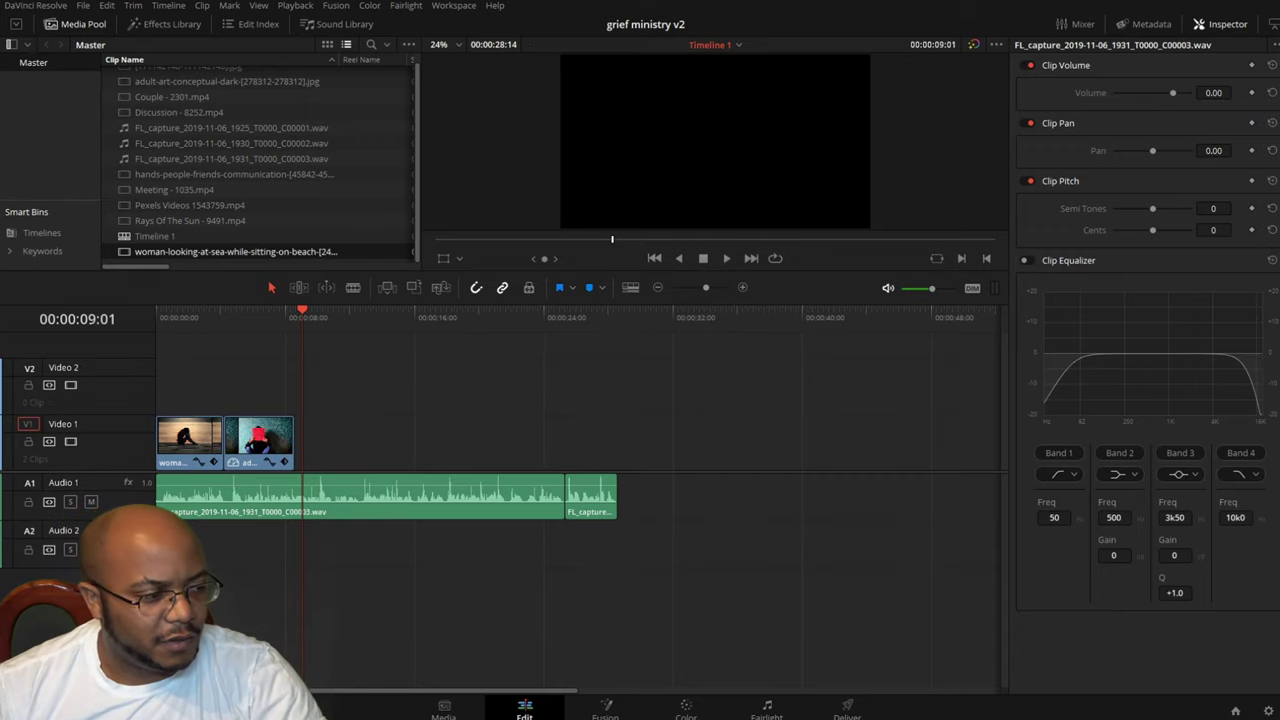
- Play back the cut between the two image clips, continue the voice-over to 00:00:12:15, and save the project
key(Up)
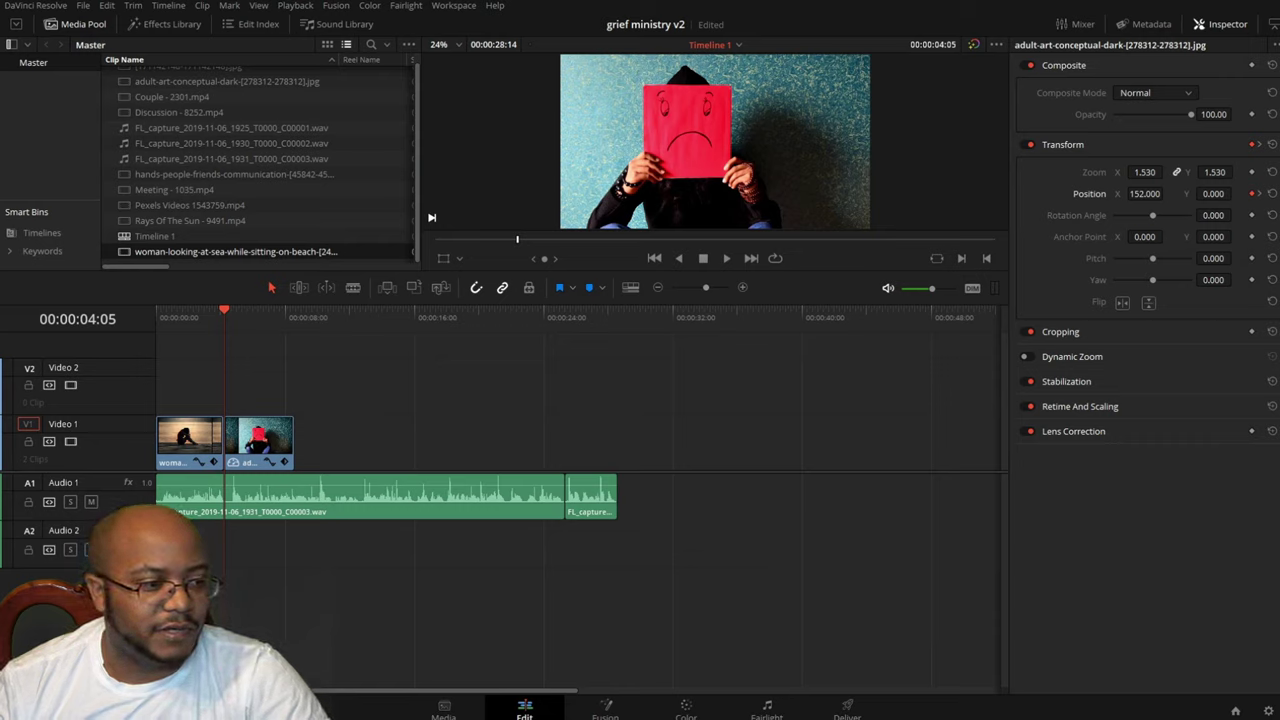
click(206, 318)
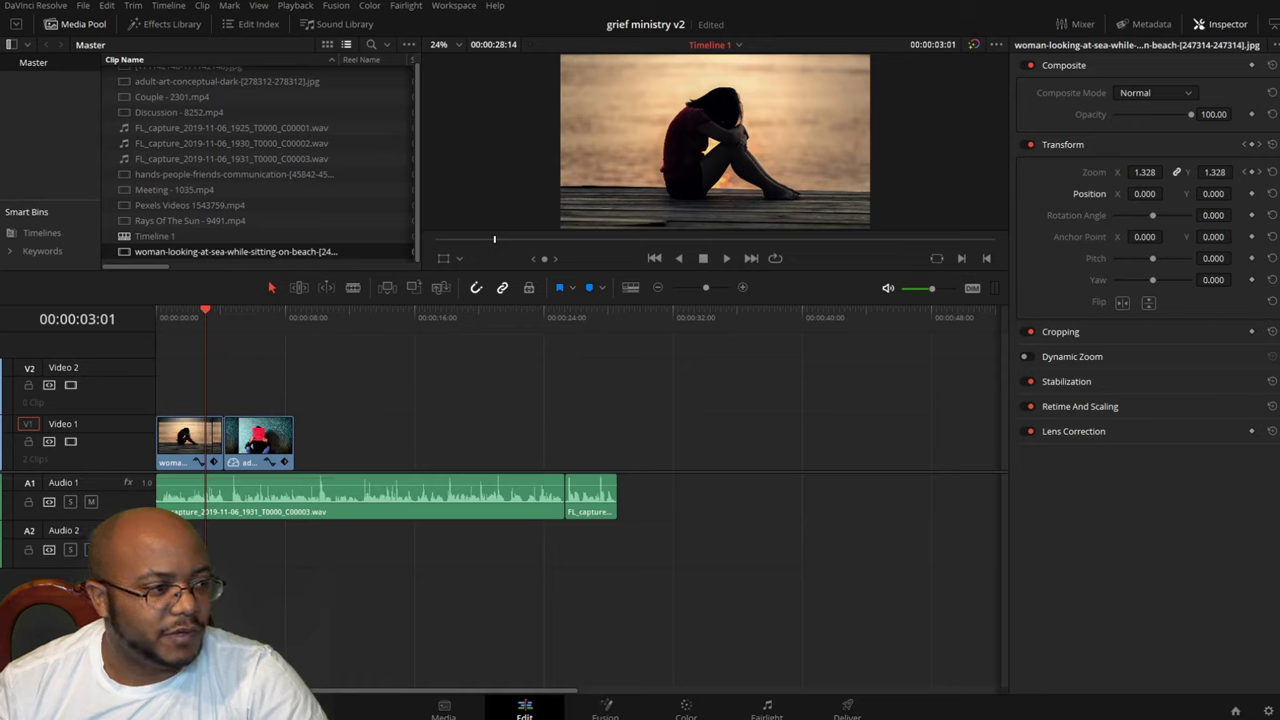
key(space)
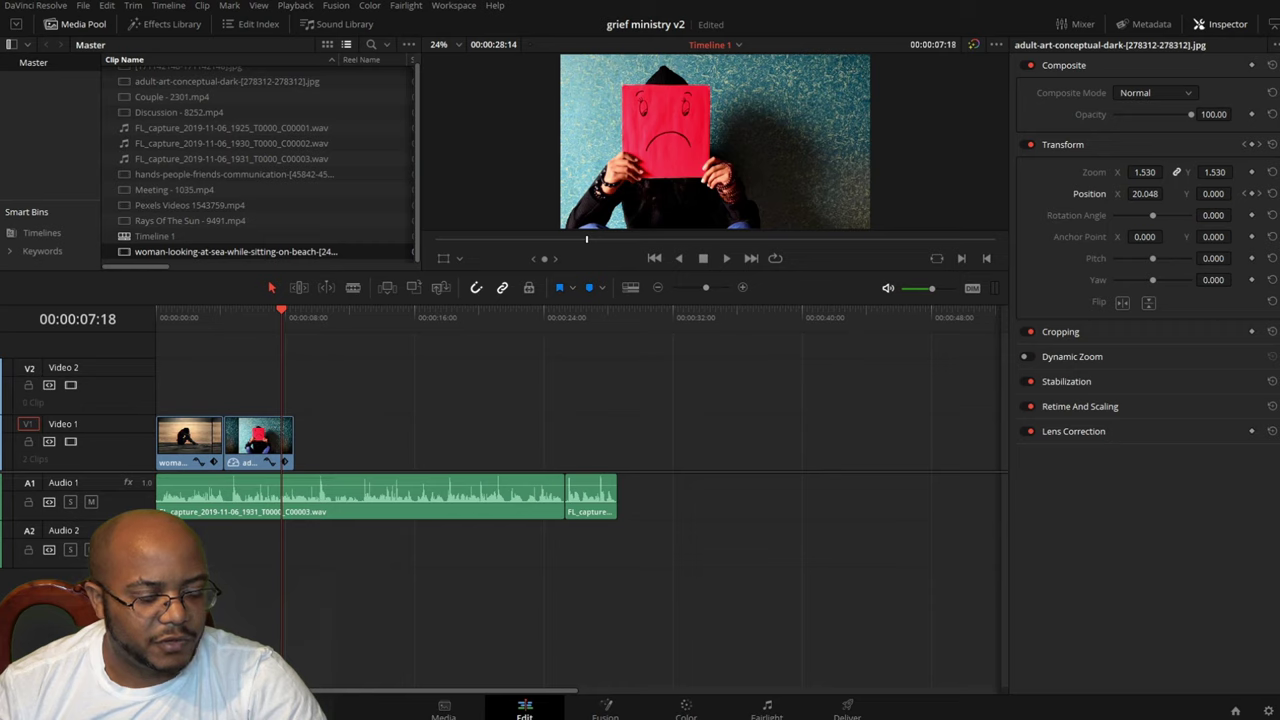
click(207, 312)
key(space)
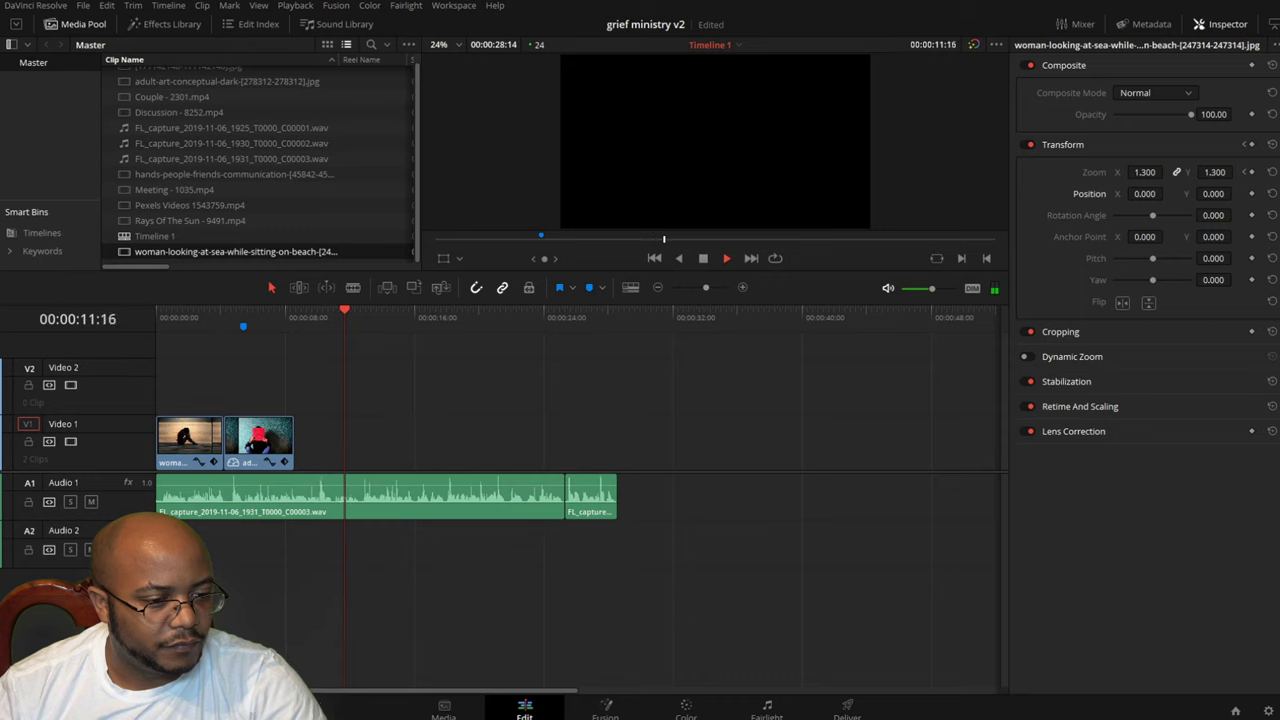
key(space)
key(ctrl+s)
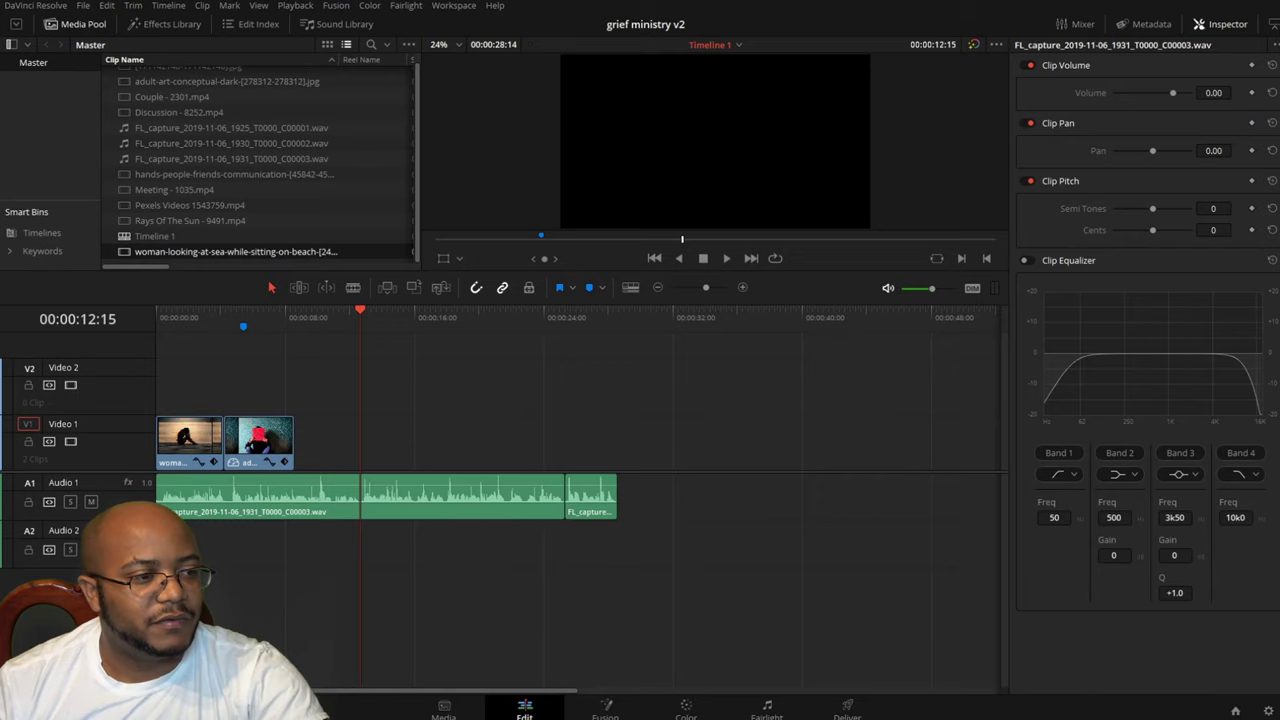
- Preview Discussion - 8252.mp4 and Meeting - 1035.mp4, and place Meeting - 1035.mp4 on Video 1 directly after the adult-art clip
scroll(230, 152, up, 1)
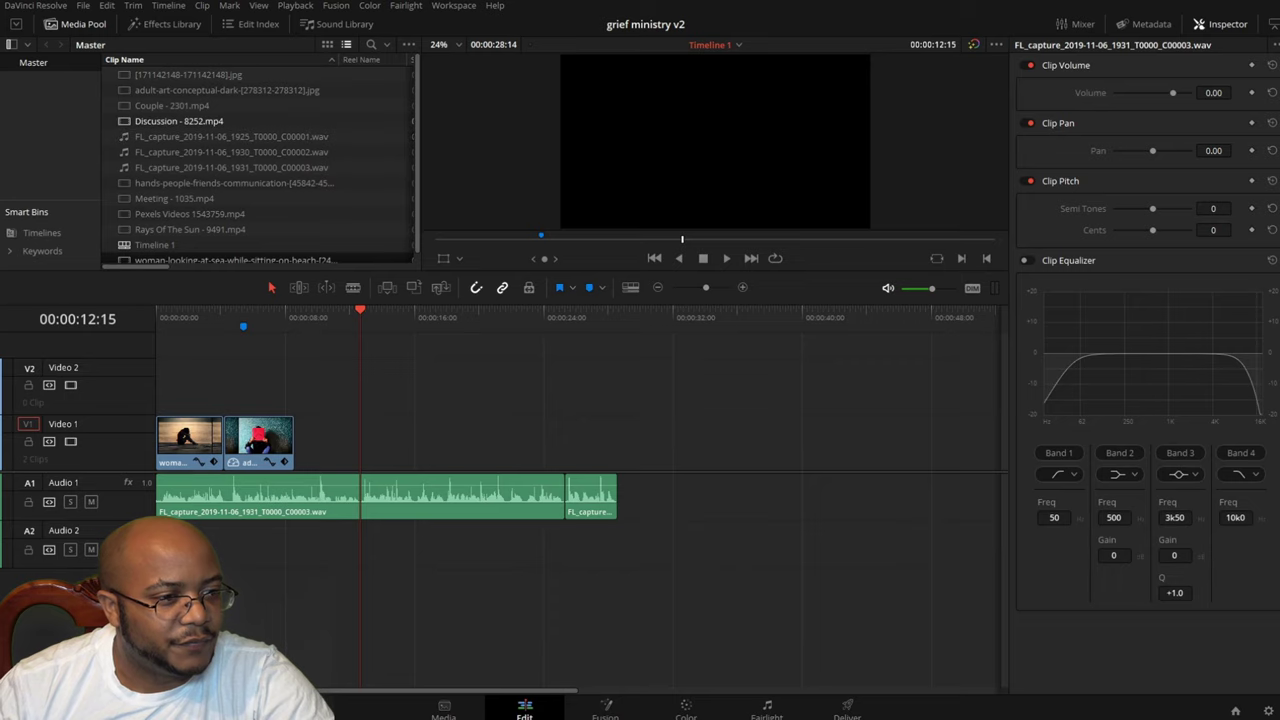
click(179, 121)
double_click(179, 121)
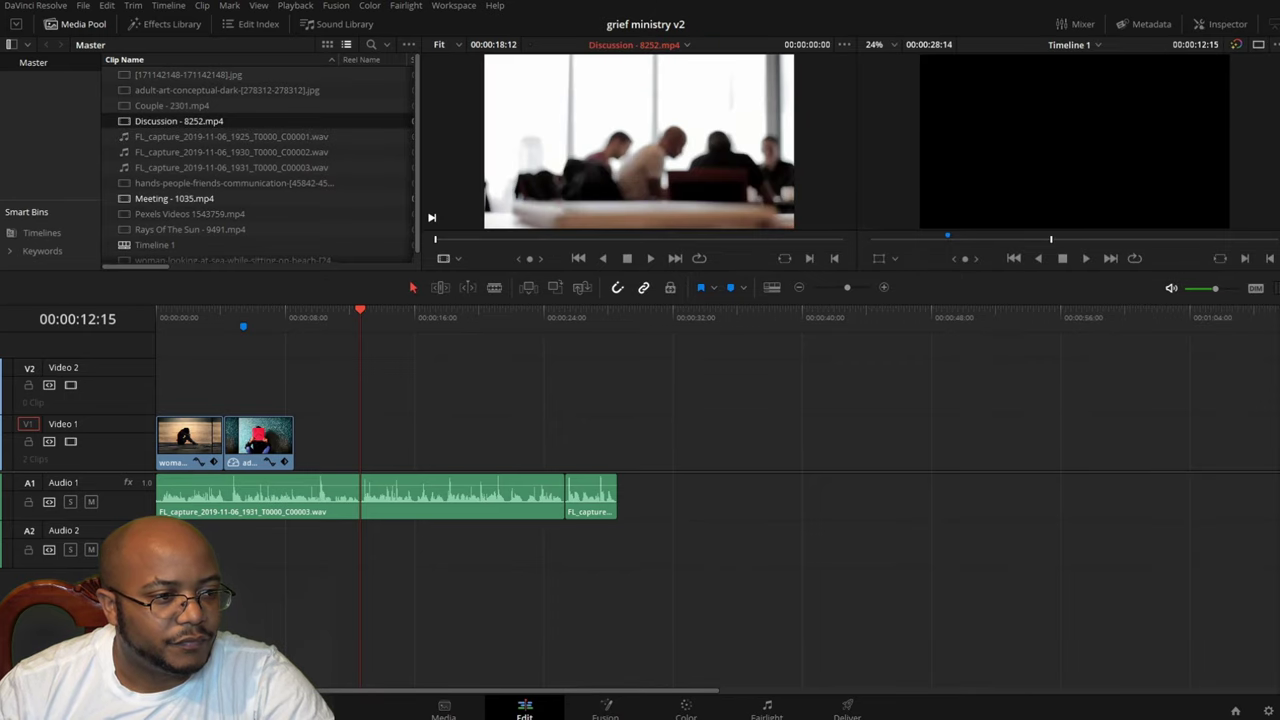
double_click(174, 199)
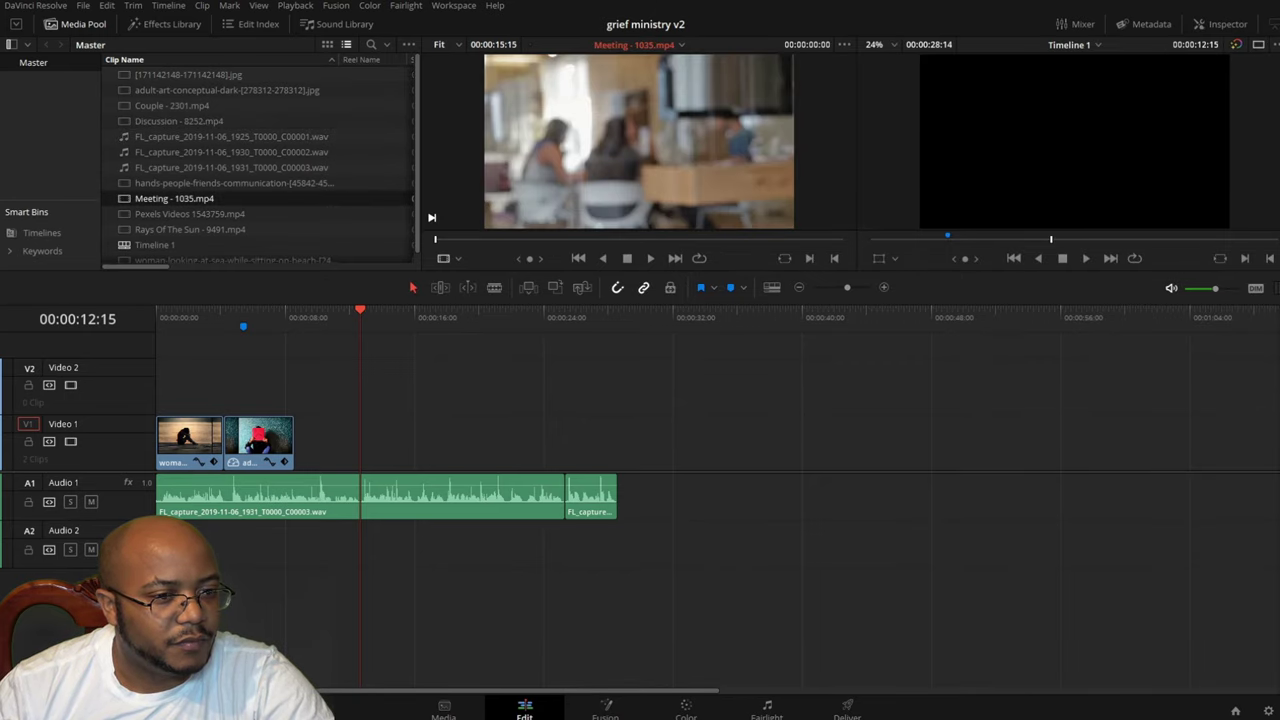
drag(174, 198, 300, 440)
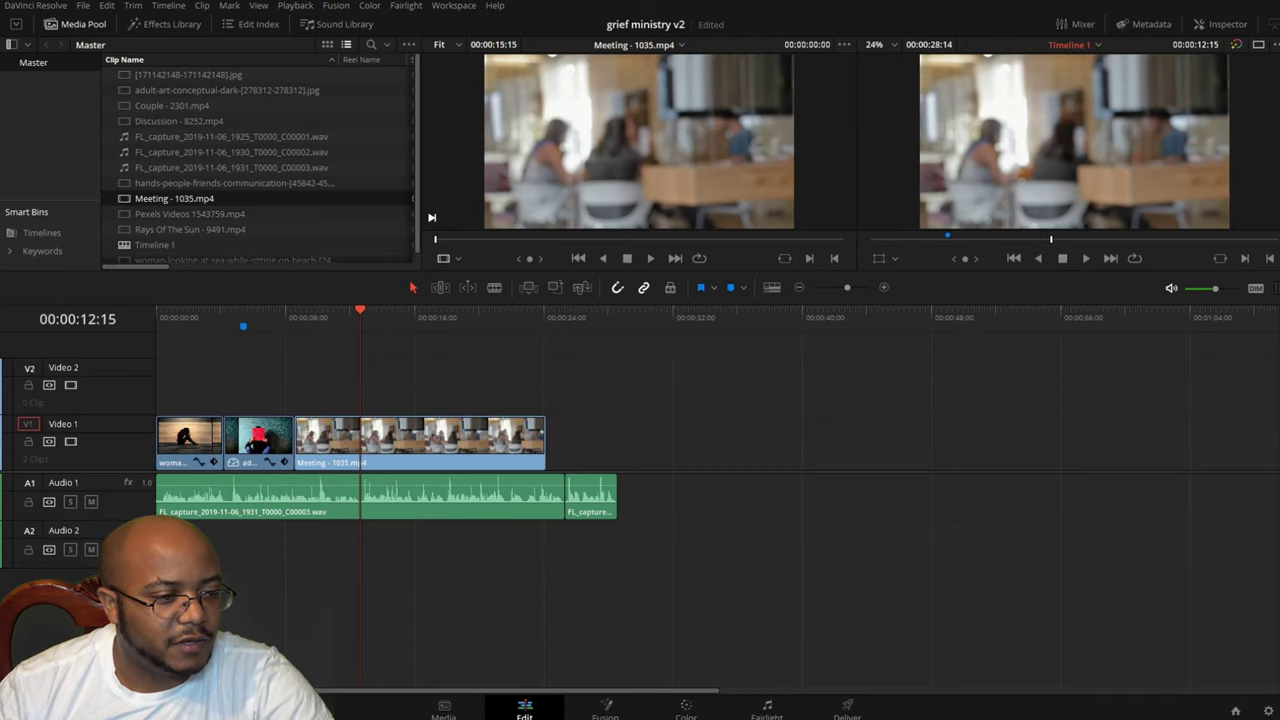
- Play the voice-over to 00:00:08:07 and roll the edit between the adult-art and Meeting - 1035.mp4 clips back 7 frames to the playhead
click(275, 318)
key(space)
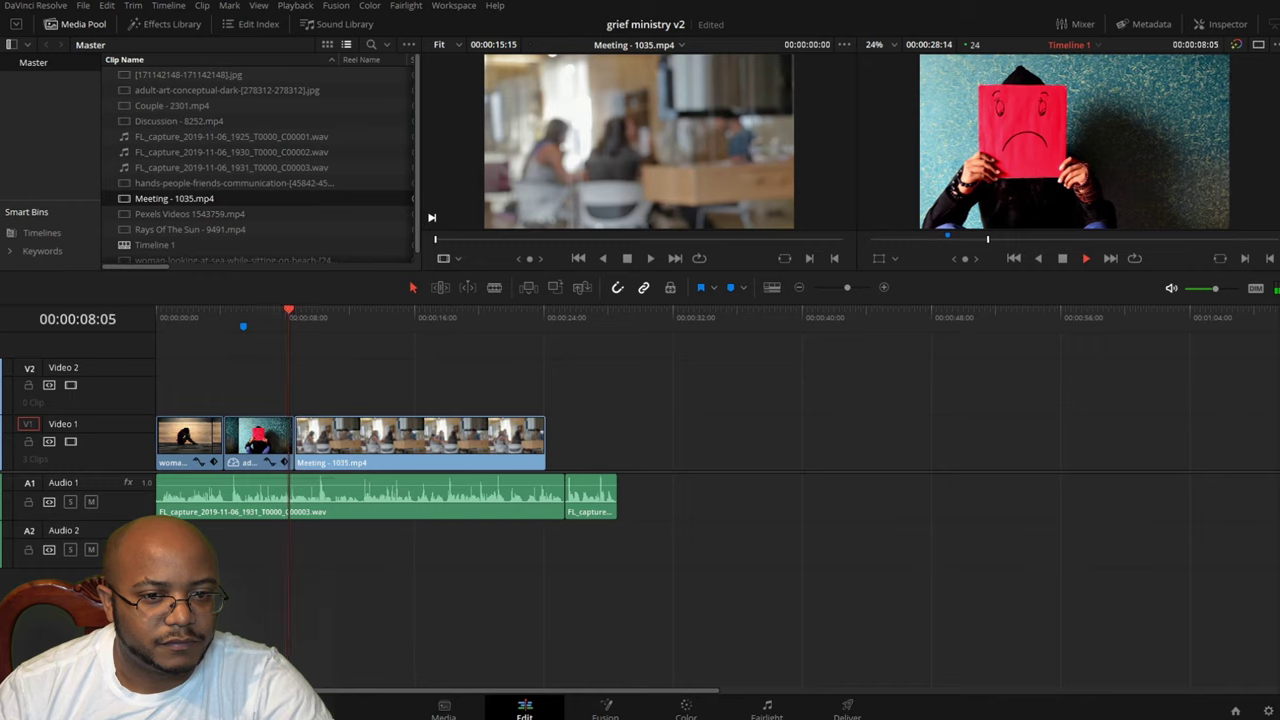
key(space)
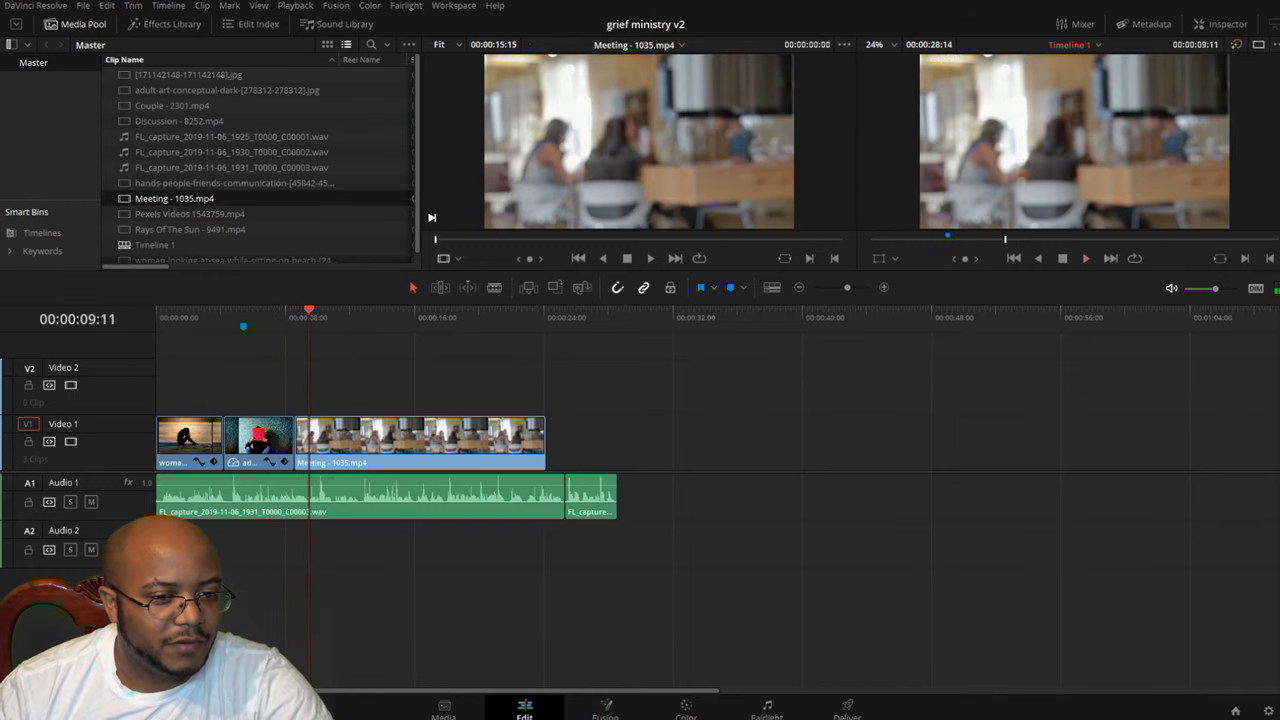
click(884, 288)
click(884, 288)
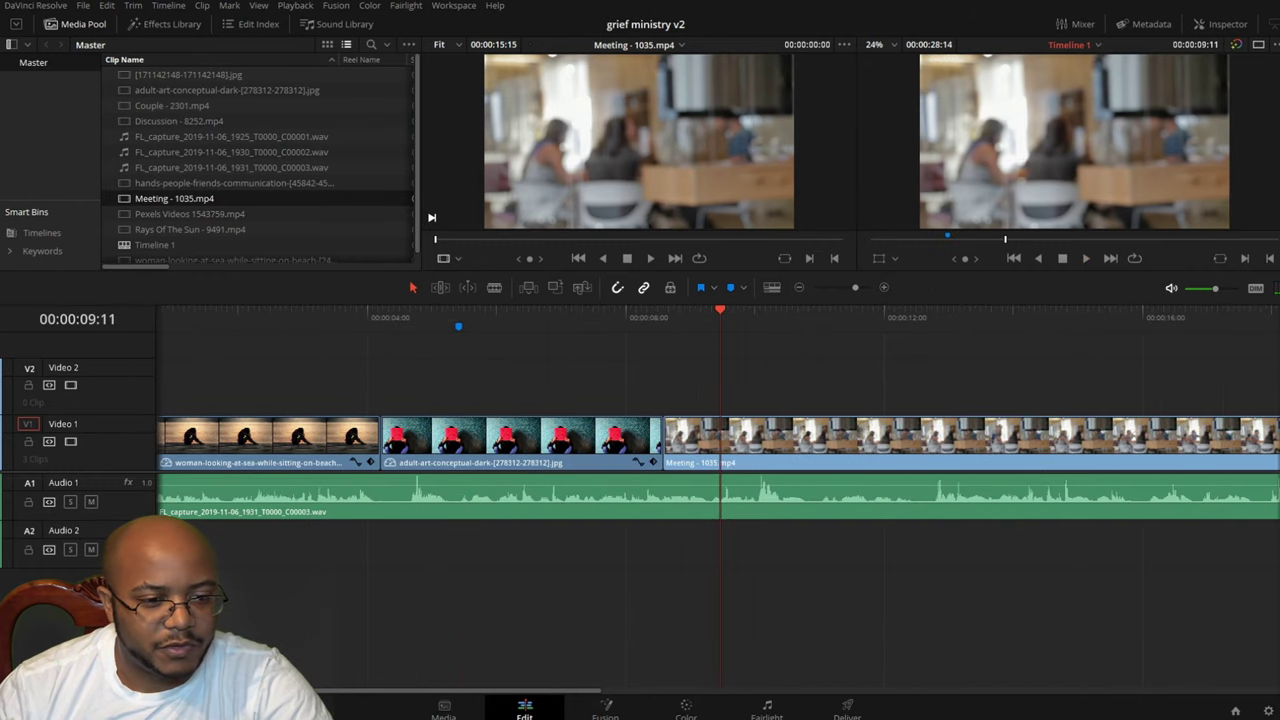
click(588, 318)
key(space)
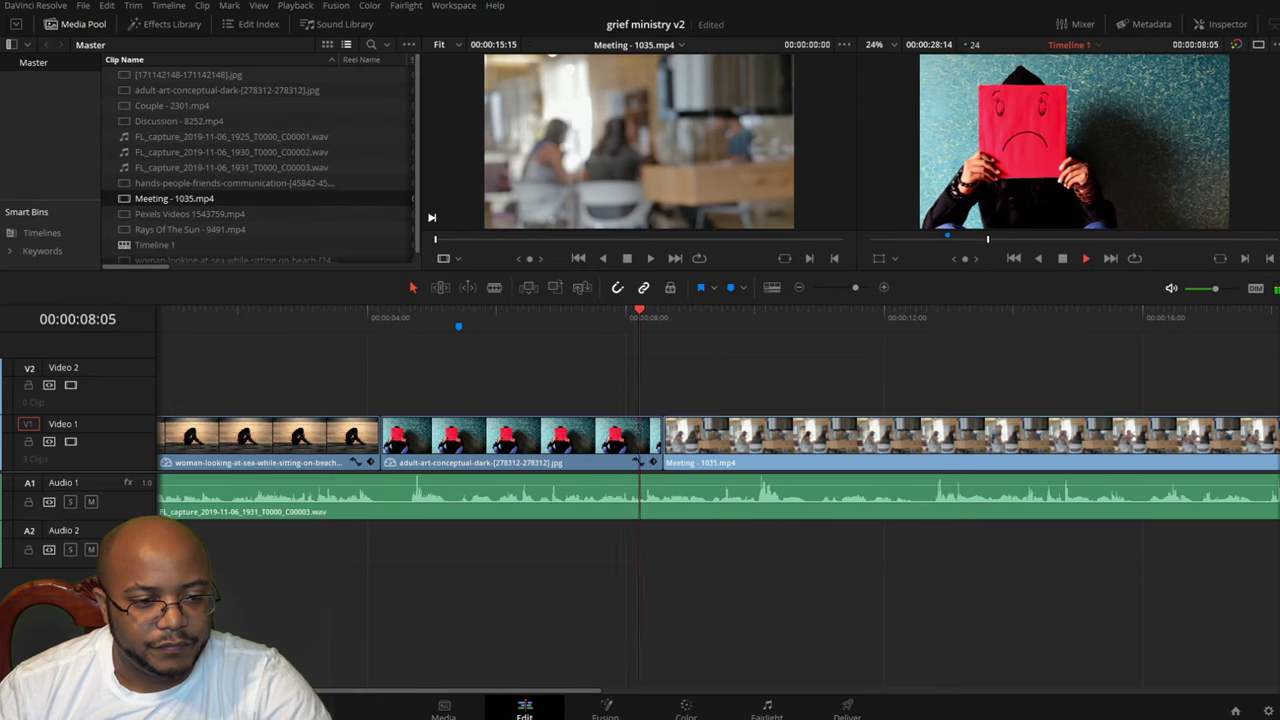
click(586, 318)
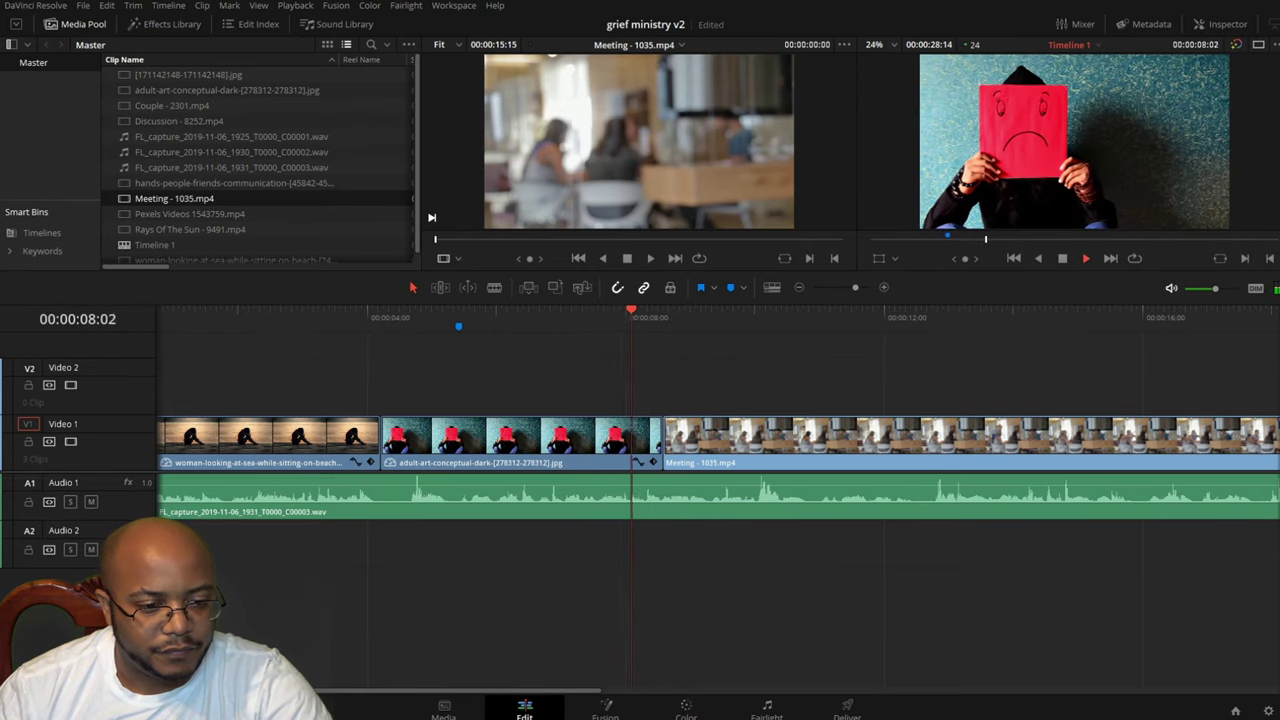
click(664, 445)
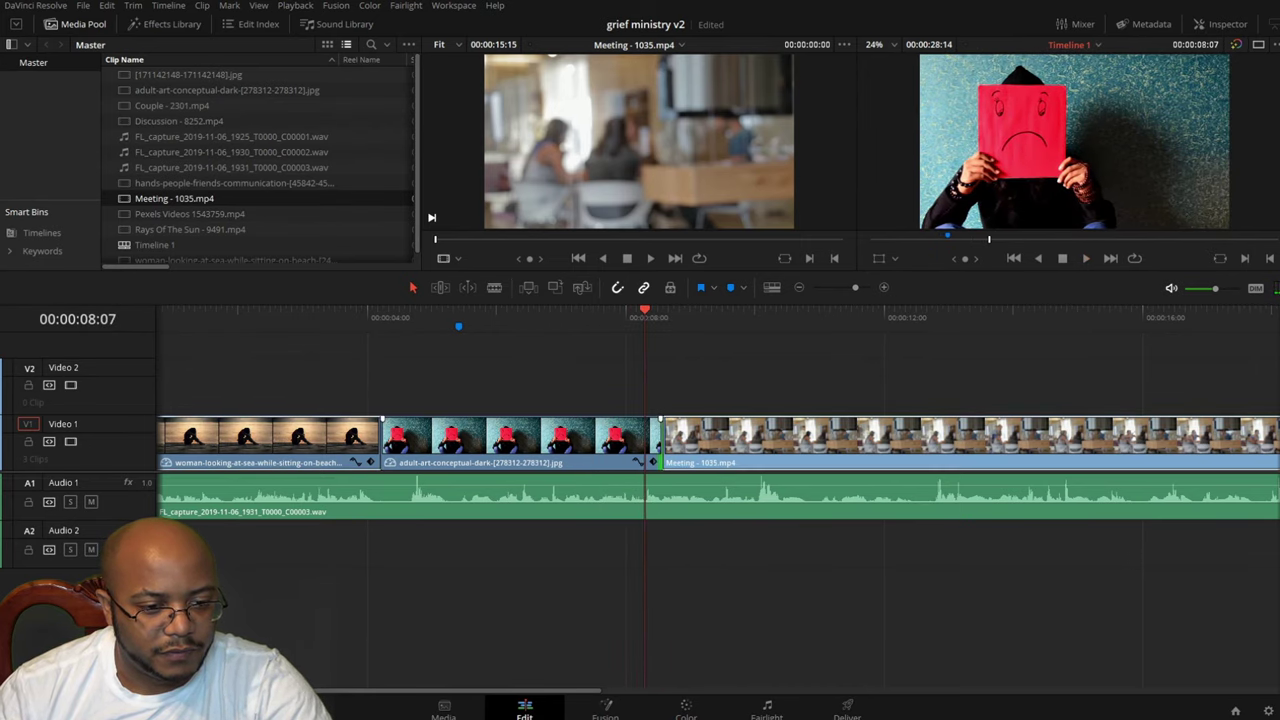
drag(660, 442, 688, 440)
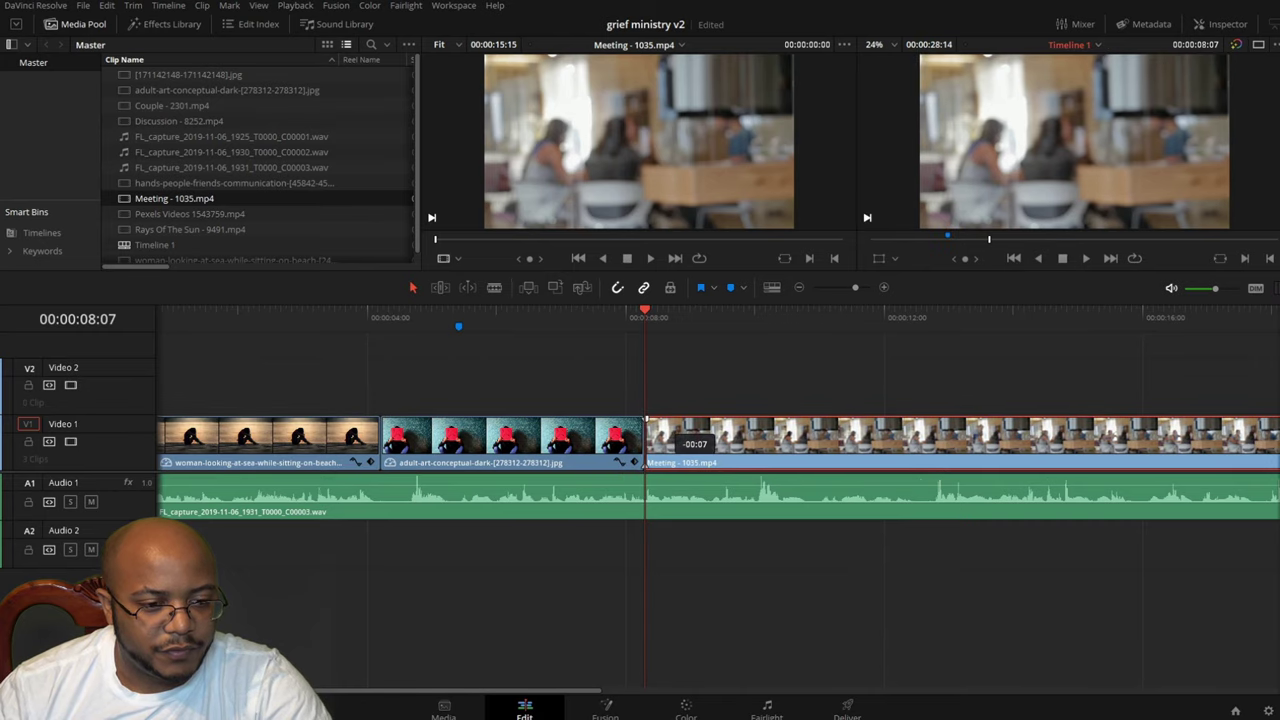
- Try to add a 24-frame cross dissolve between the adult-art and Meeting - 1035.mp4 clips
right_click(648, 442)
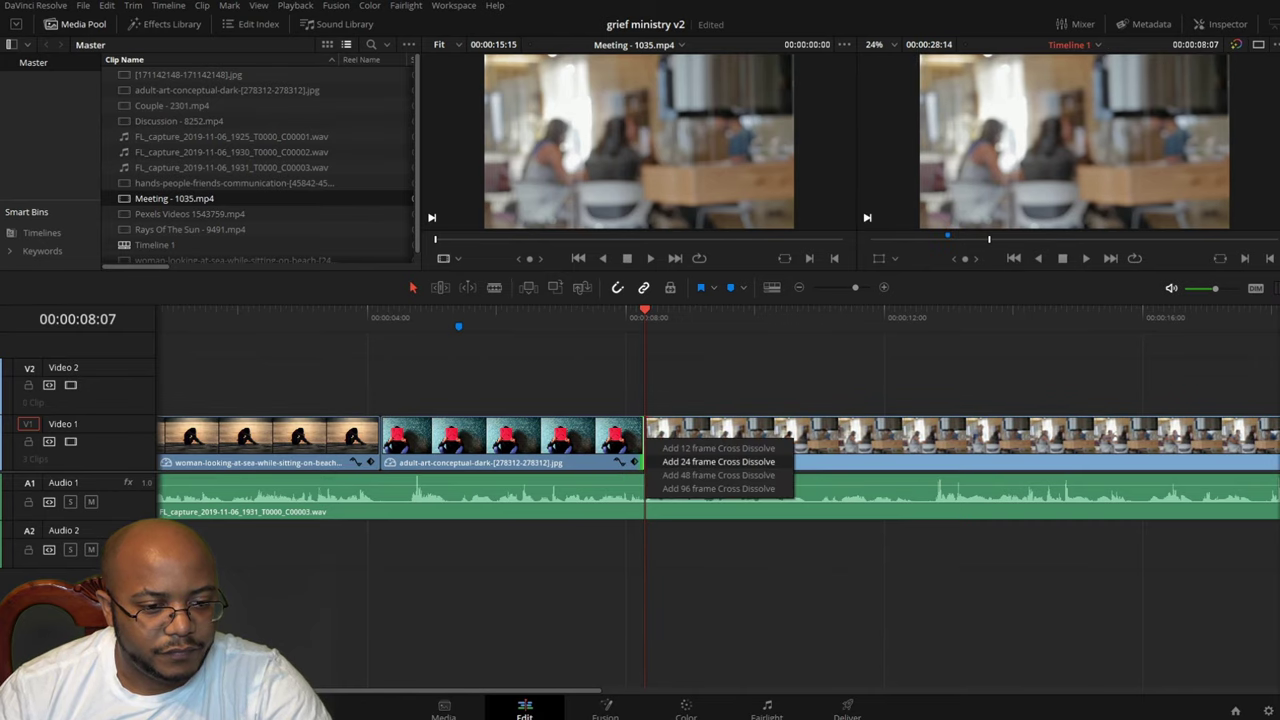
click(718, 461)
click(600, 411)
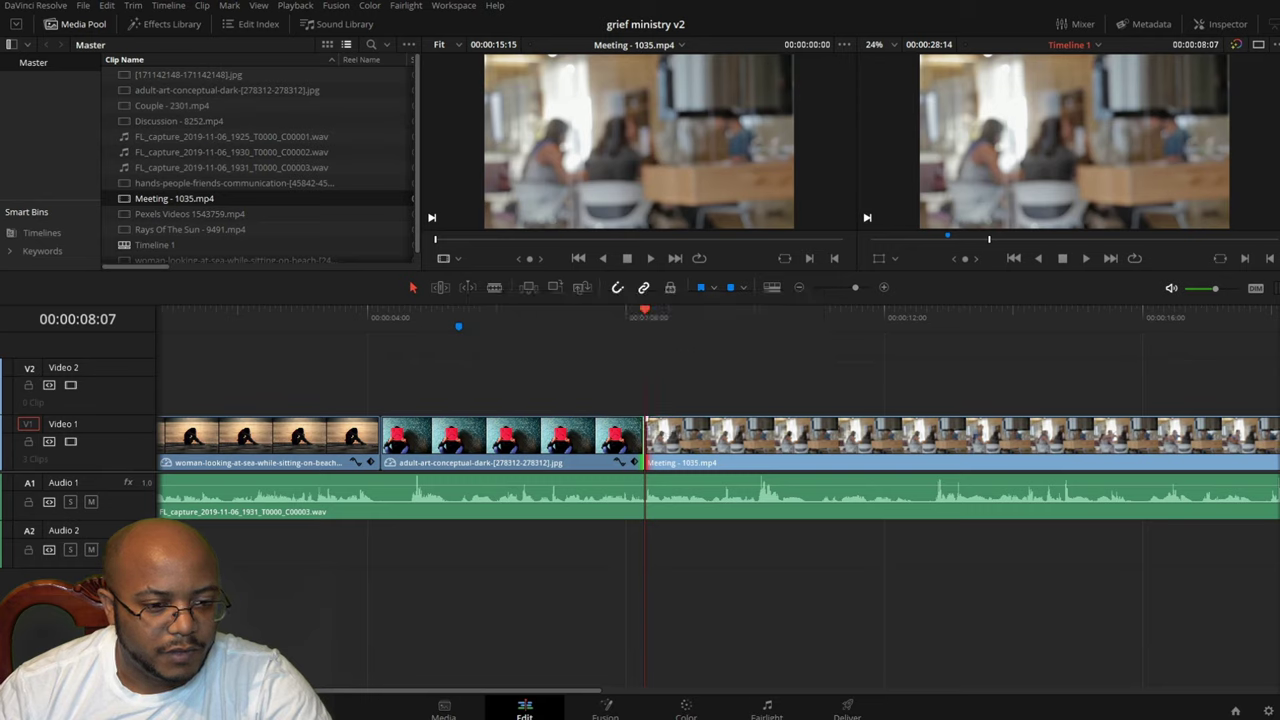
- Move Meeting - 1035.mp4 to Video 2 with a fade-in of about 10 frames over the lengthened adult-art clip, and play back the overlap
drag(688, 452, 712, 400)
drag(643, 440, 669, 440)
drag(685, 385, 644, 366)
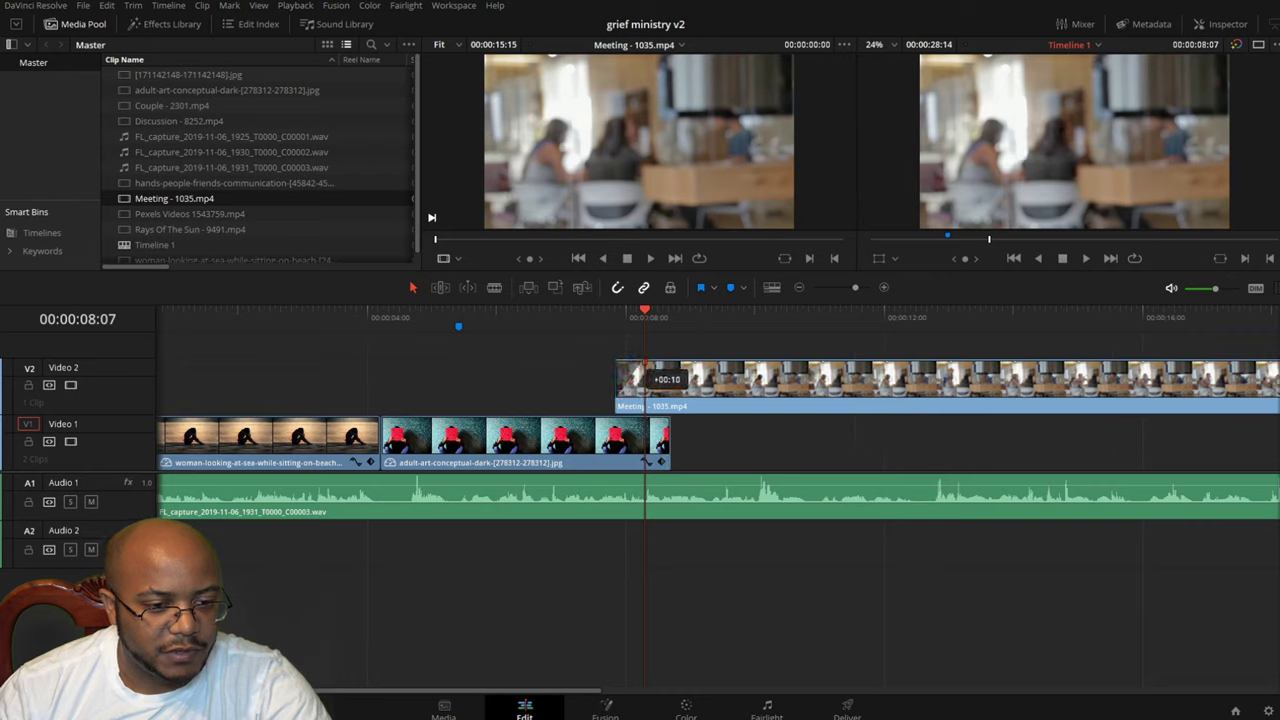
click(548, 315)
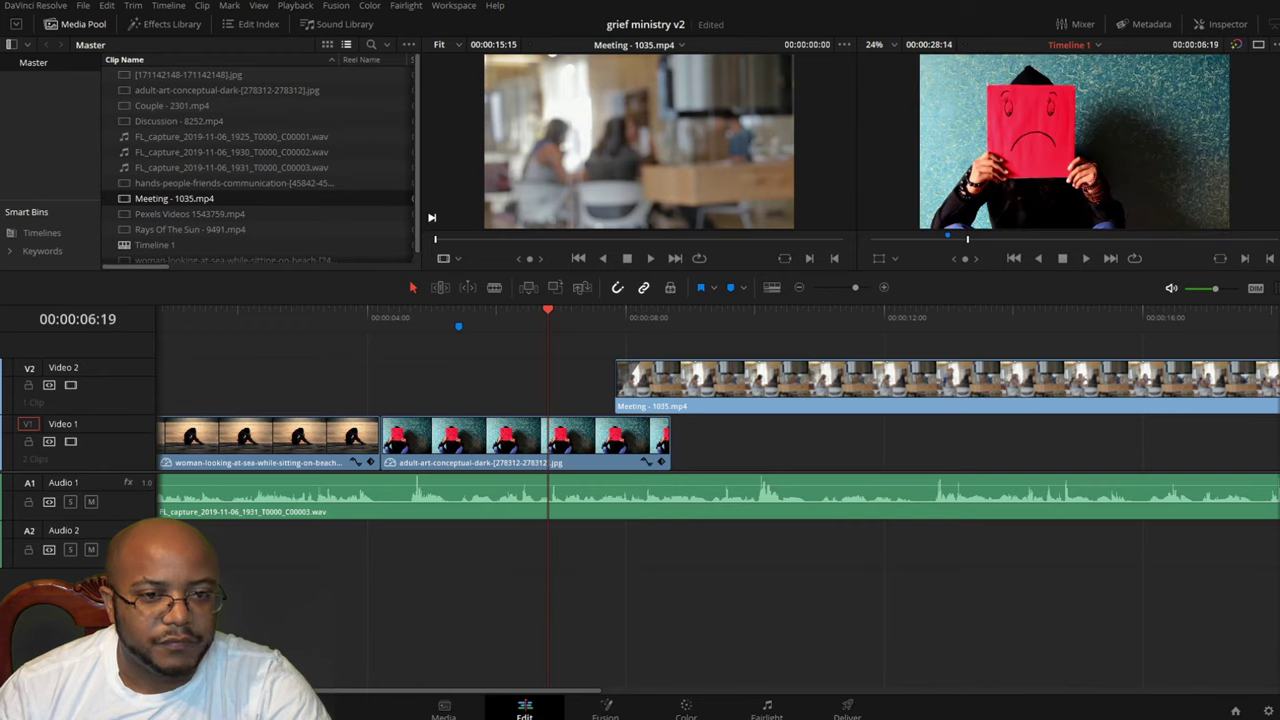
key(space)
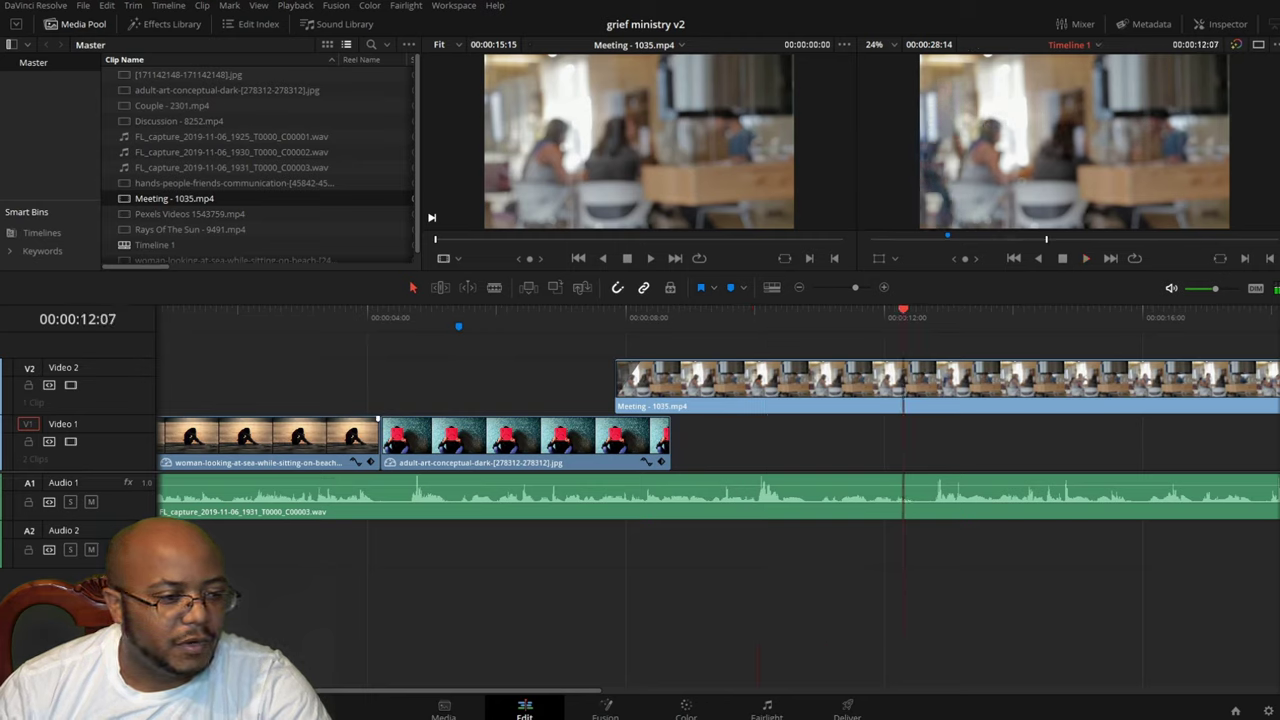
- Move the woman-looking-at-sea clip to Video 2 with a fade-out over the adult-art clip's extended start, and play back the overlap
drag(378, 420, 378, 366)
drag(384, 438, 342, 438)
click(327, 316)
key(space)
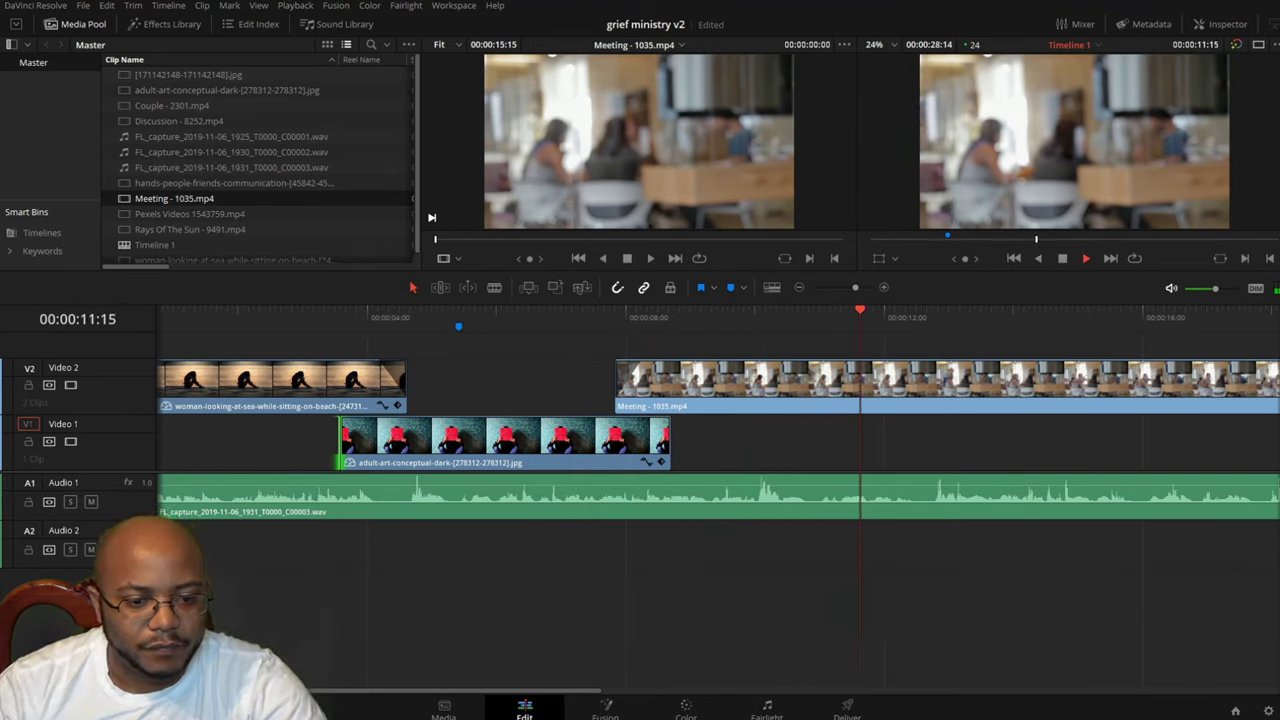
- Stop playback at 00:00:12:16 and split the Meeting - 1035.mp4 clip on Video 2 at the playhead
key(space)
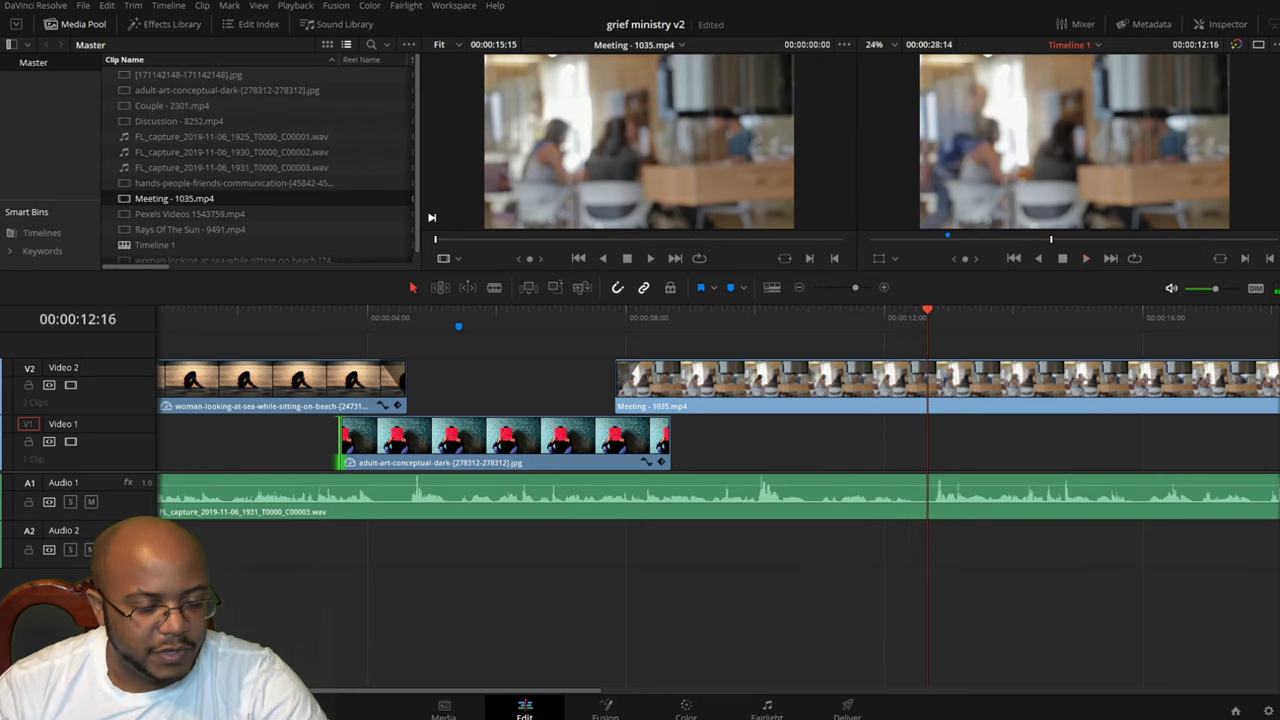
key(b)
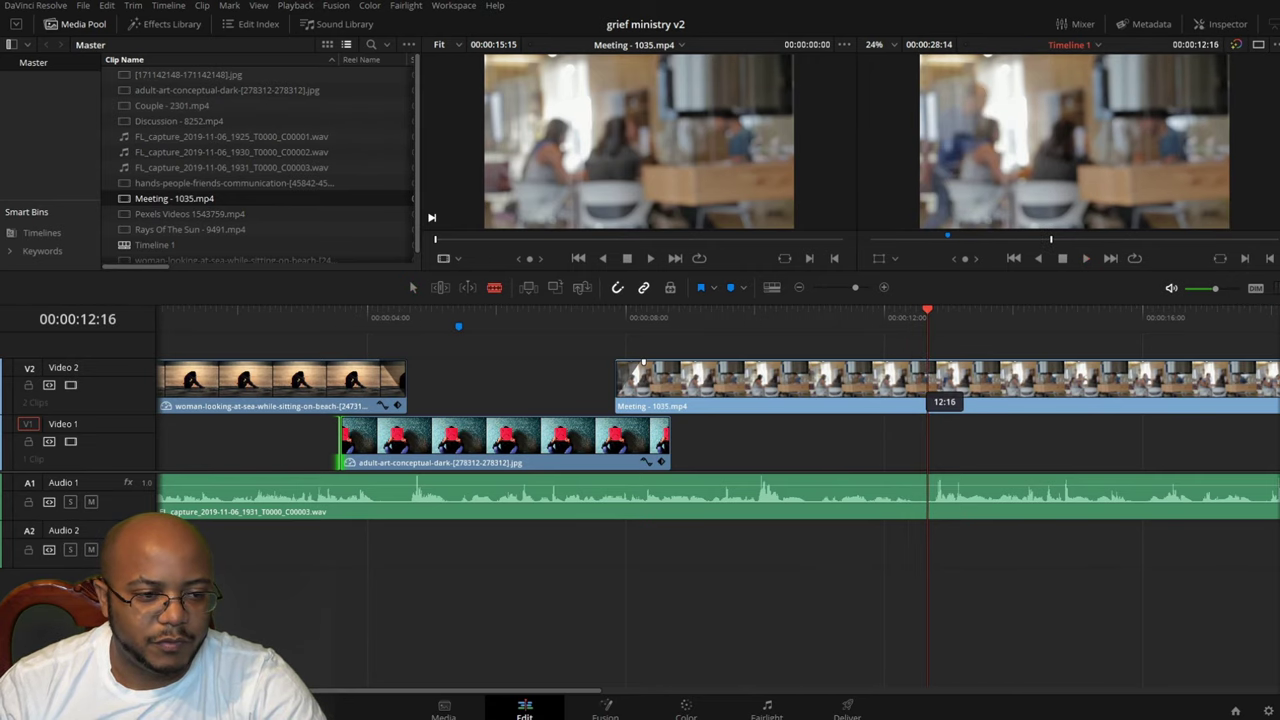
click(928, 395)
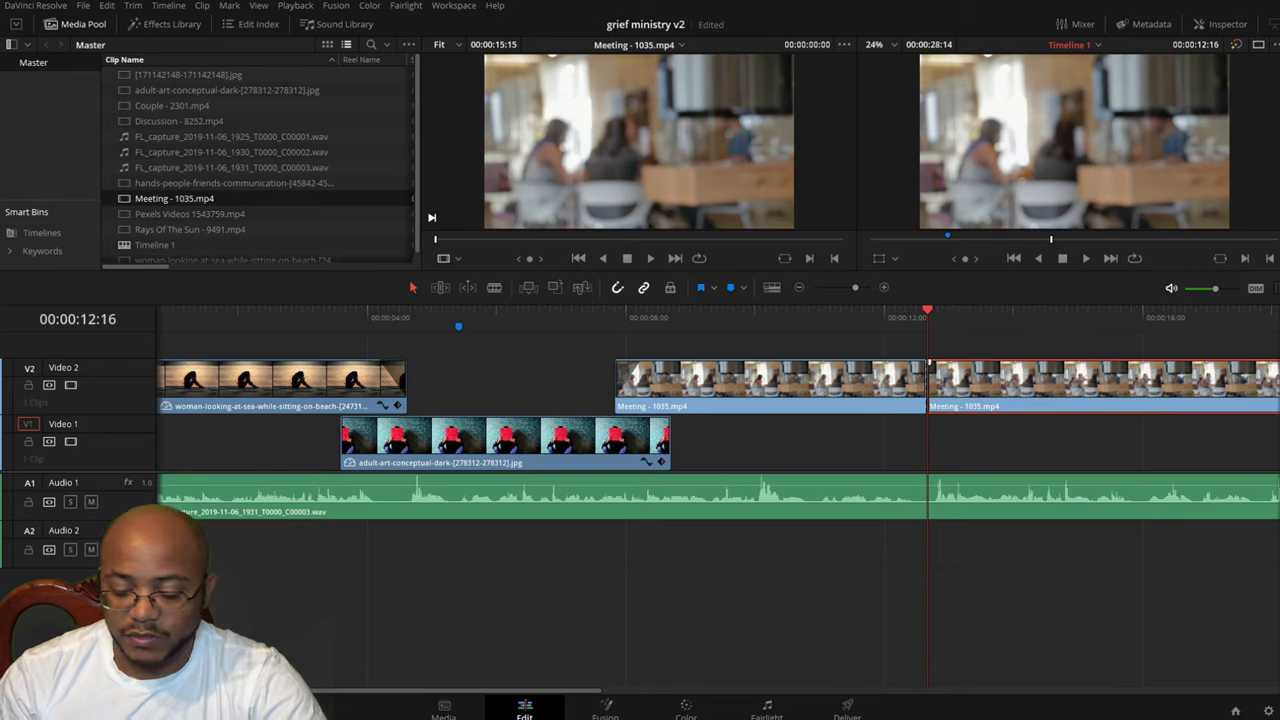
- Delete the Meeting - 1035.mp4 portion after 00:00:12:16 and play the voice-over past the cut to 00:00:13:21
key(BackSpace)
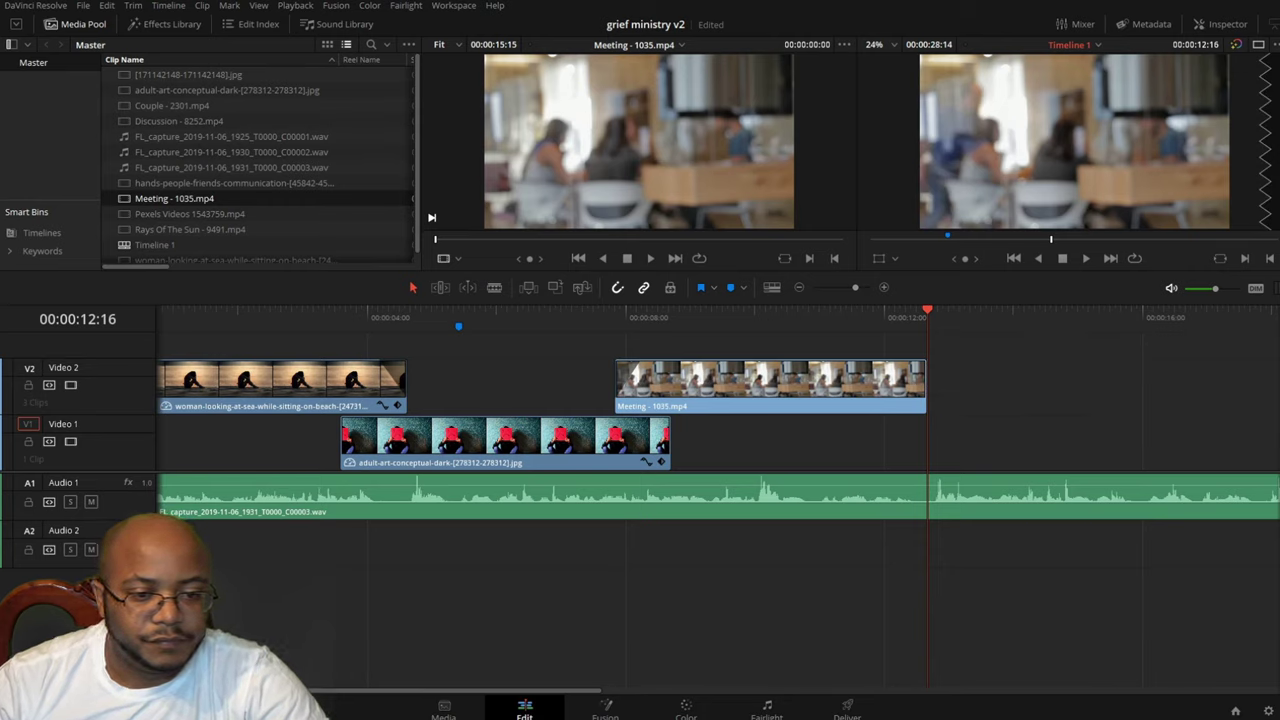
click(858, 317)
key(space)
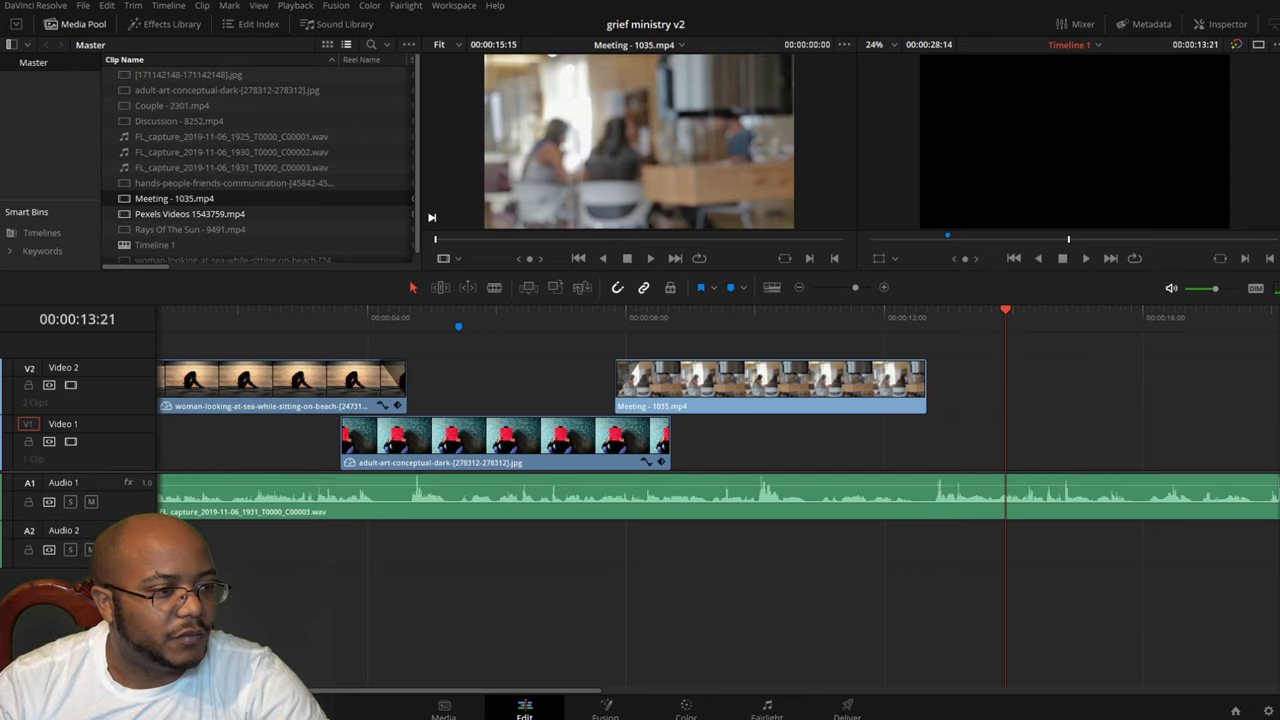
- Preview the candidate images and place the hands-people-friends-communication image on Video 1 from about 00:00:11:07, overlapping the end of Meeting - 1035.mp4
double_click(172, 106)
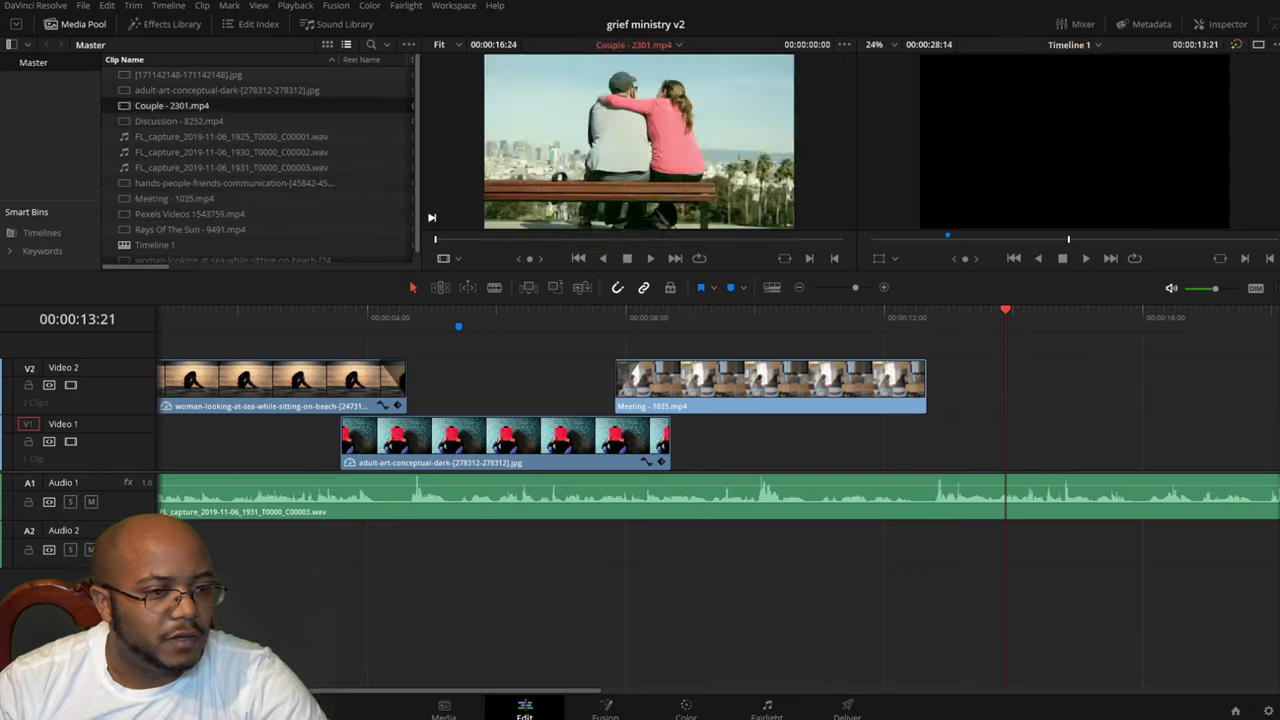
double_click(200, 90)
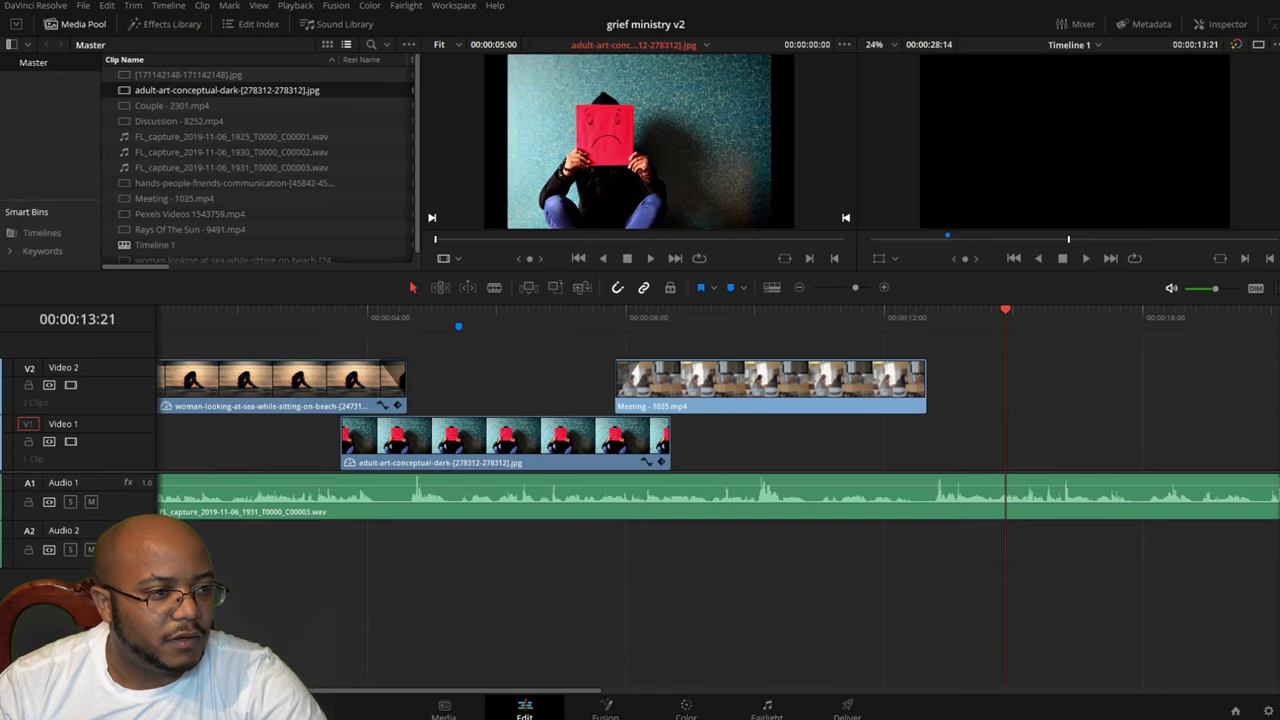
double_click(188, 75)
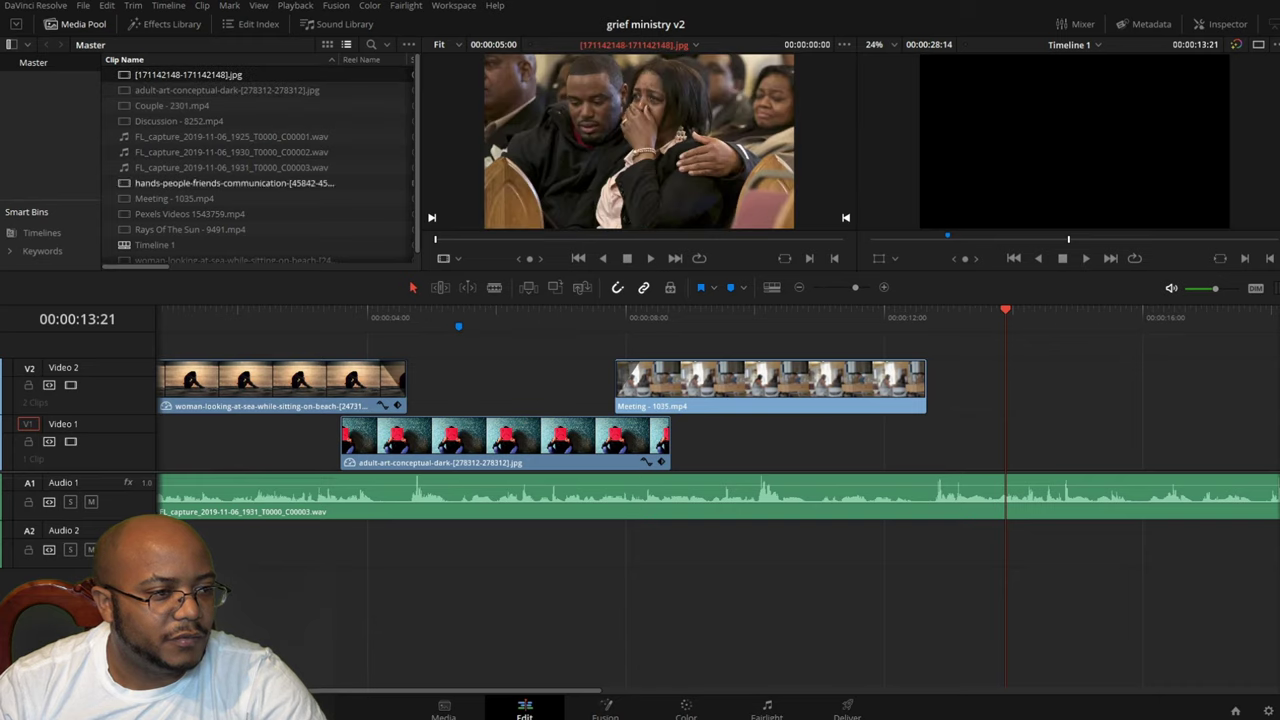
double_click(200, 183)
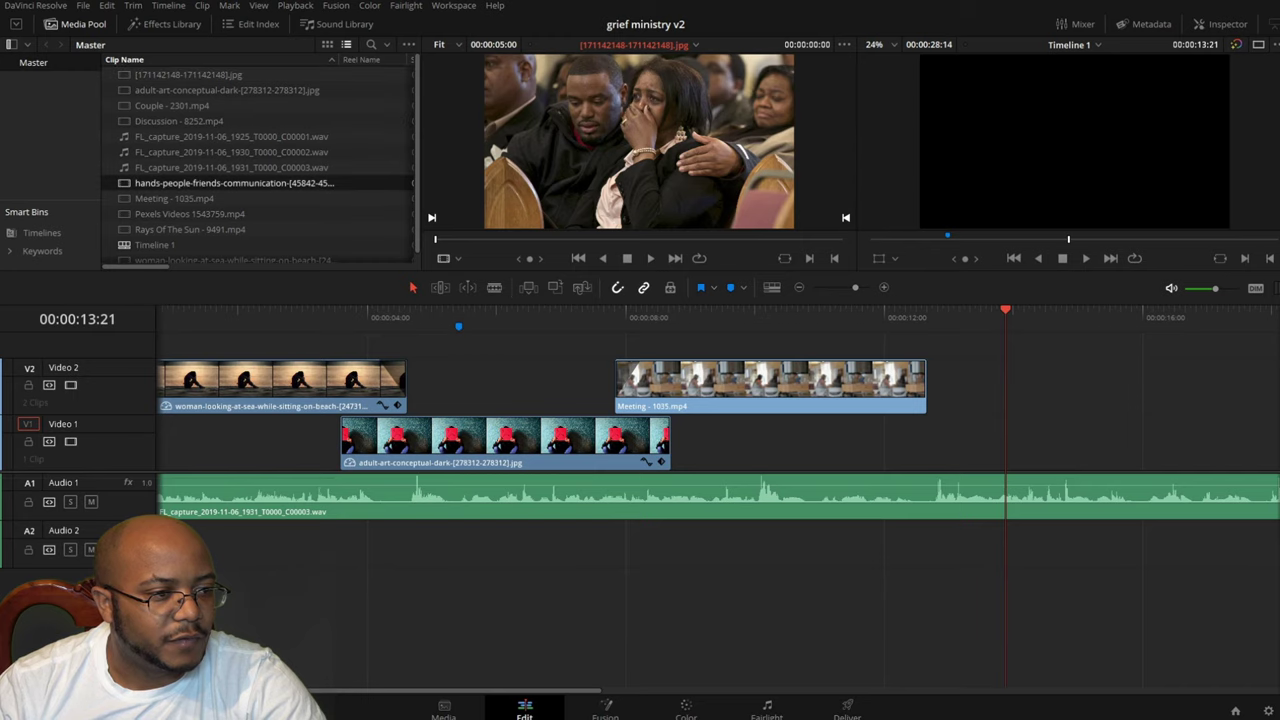
drag(200, 183, 935, 450)
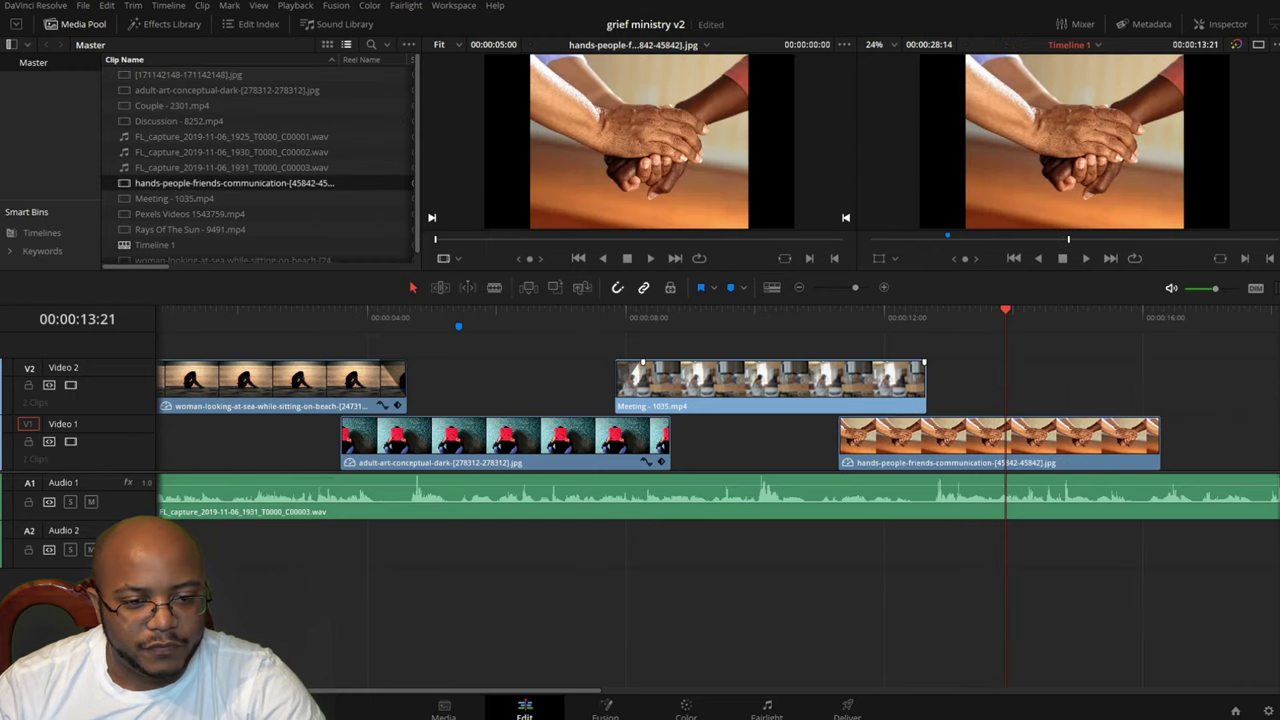
- Add a fade-out of about 10 frames to Meeting - 1035.mp4, and play on to add a timeline marker at 00:00:16:01
drag(924, 365, 896, 363)
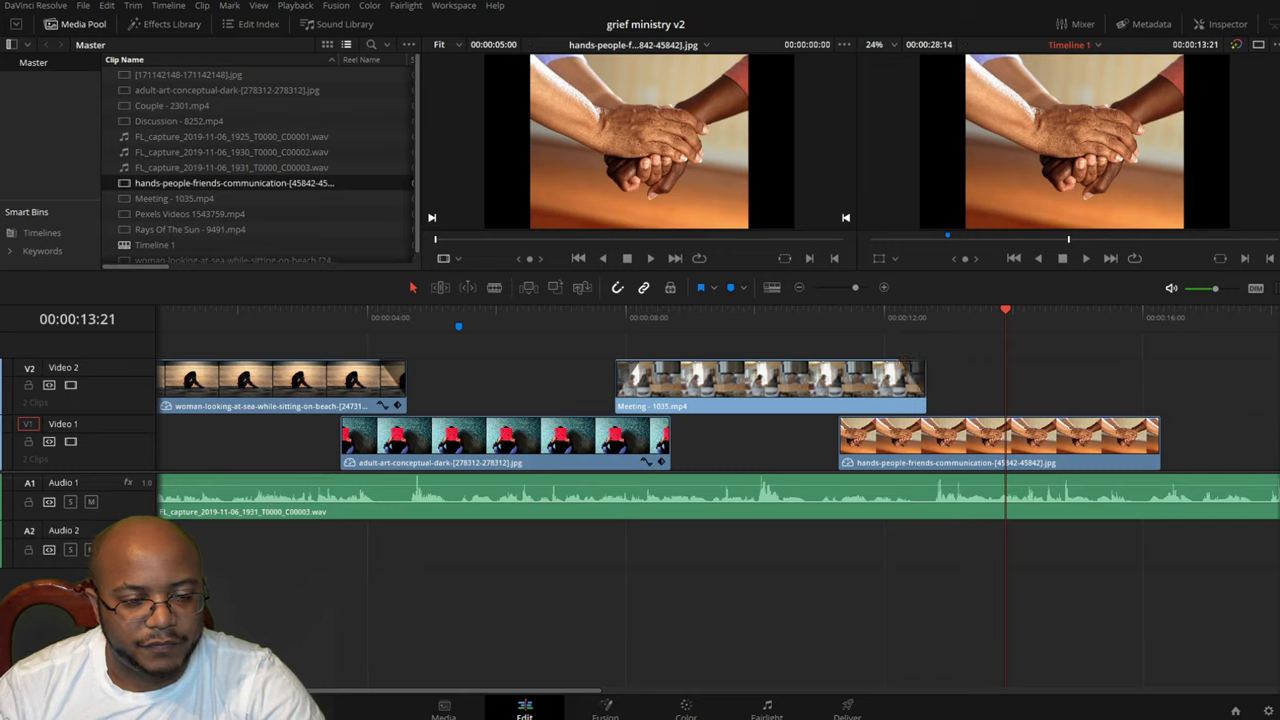
click(796, 318)
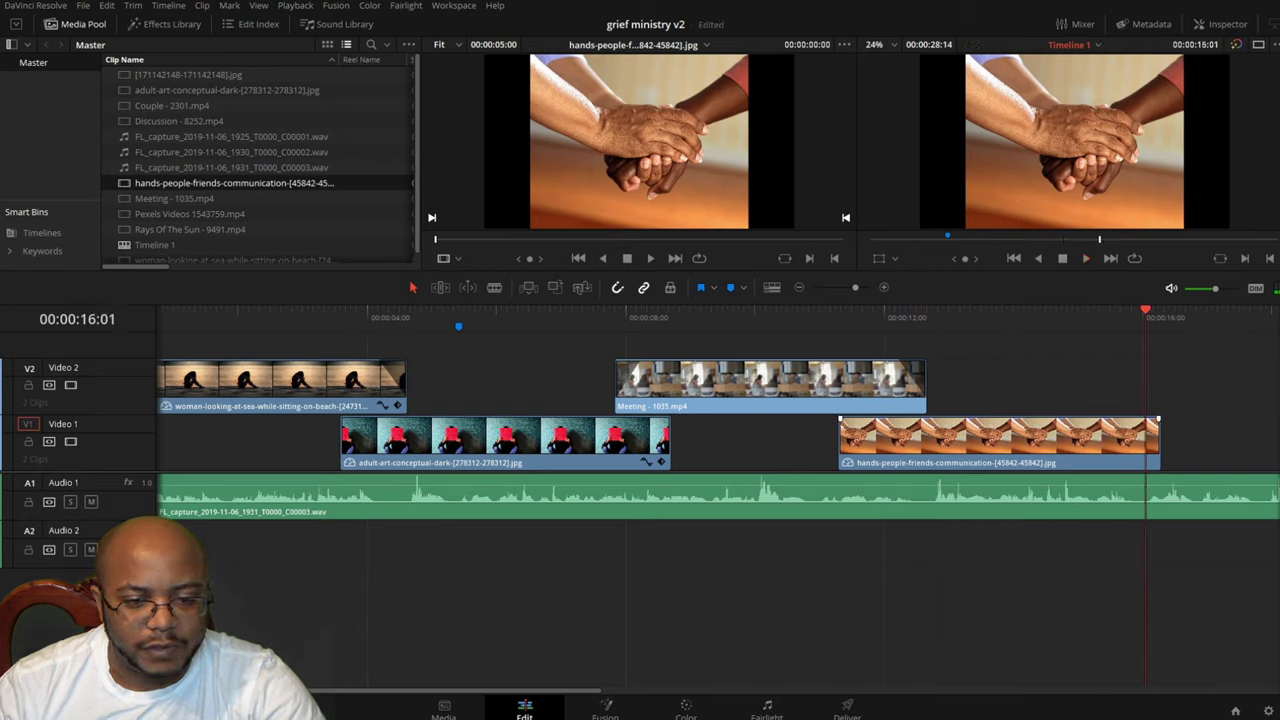
drag(1158, 445, 1159, 445)
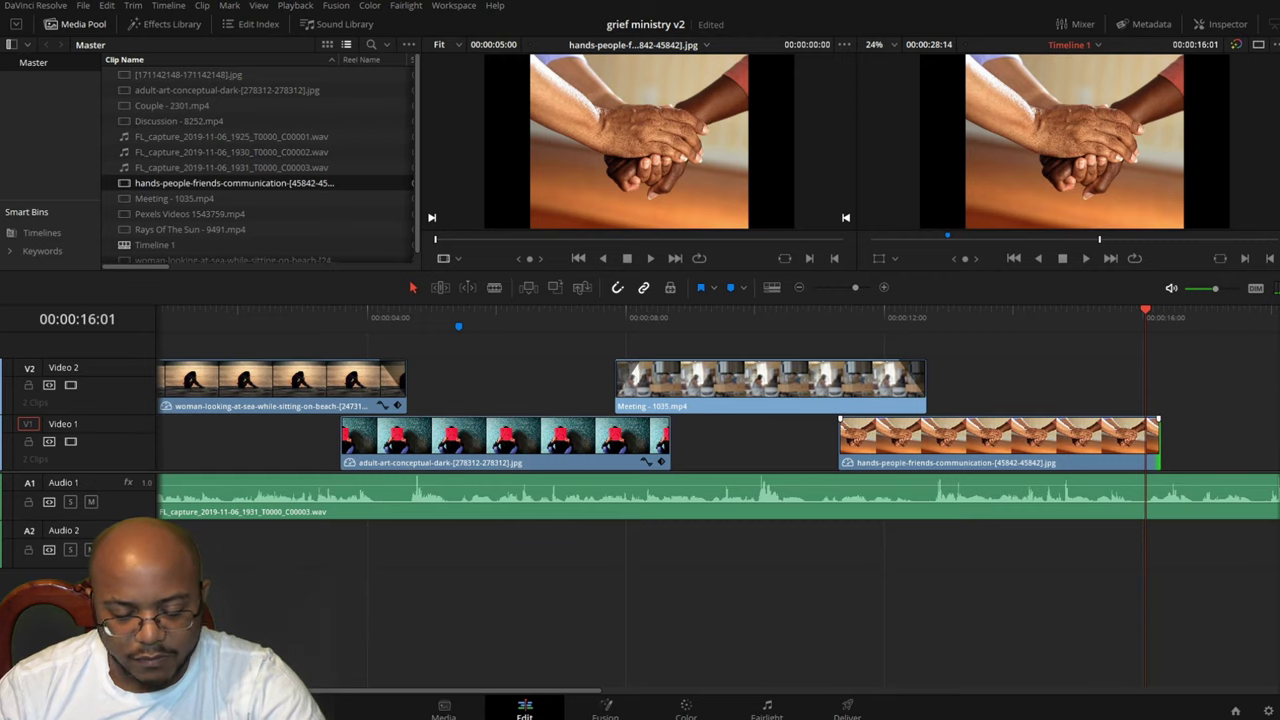
key(m)
- Set the hands clip's zoom to 1.440 so it fills the frame, and keyframe the zoom at 00:00:12:16
click(1070, 442)
click(1220, 23)
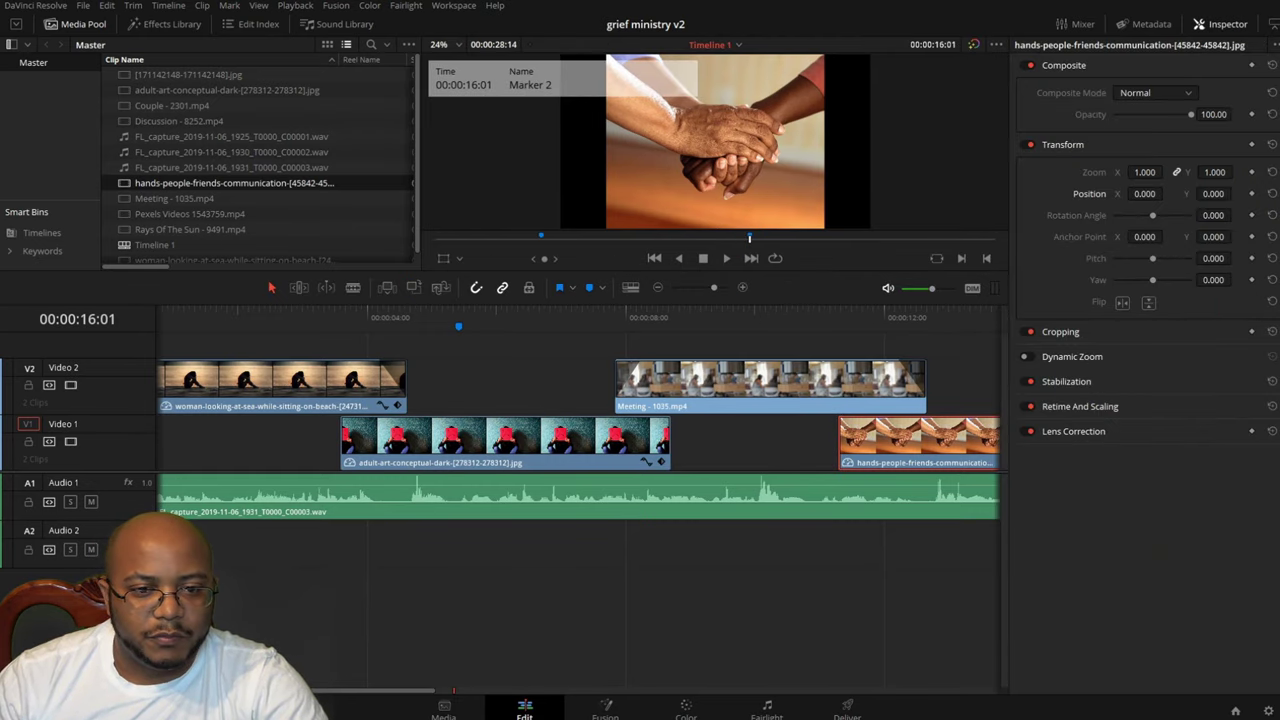
drag(1145, 172, 1166, 172)
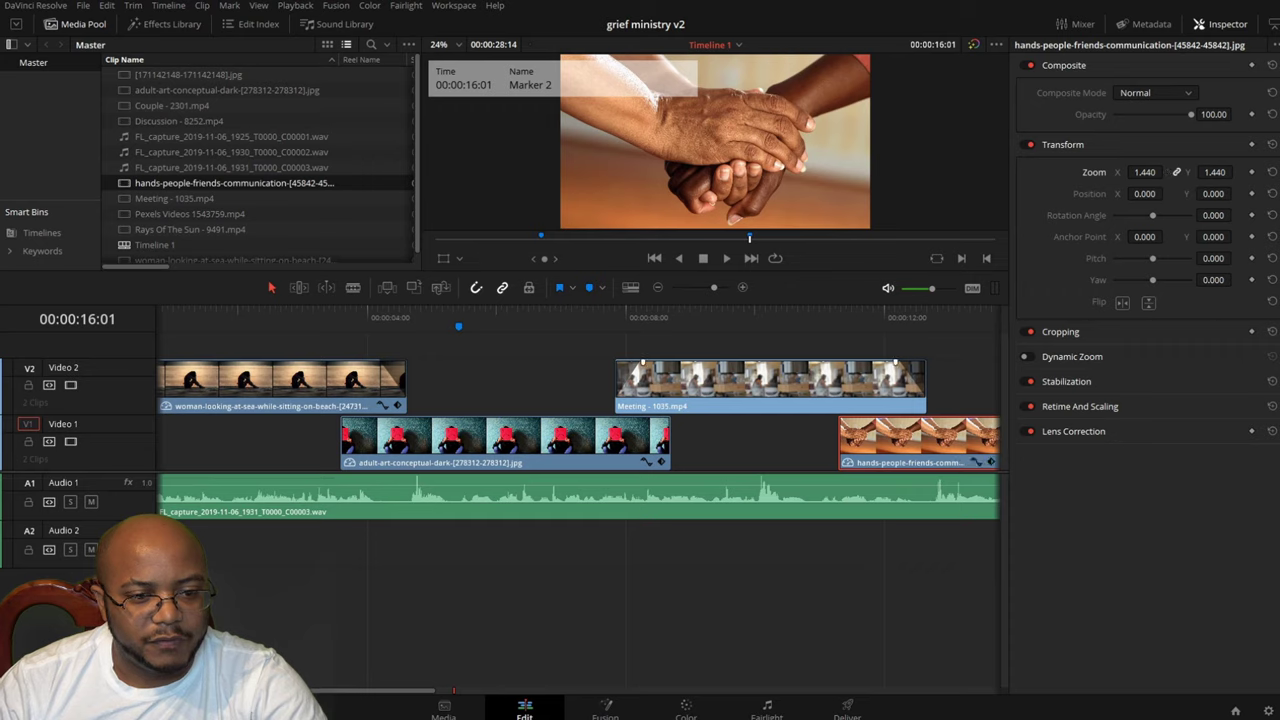
key(Up)
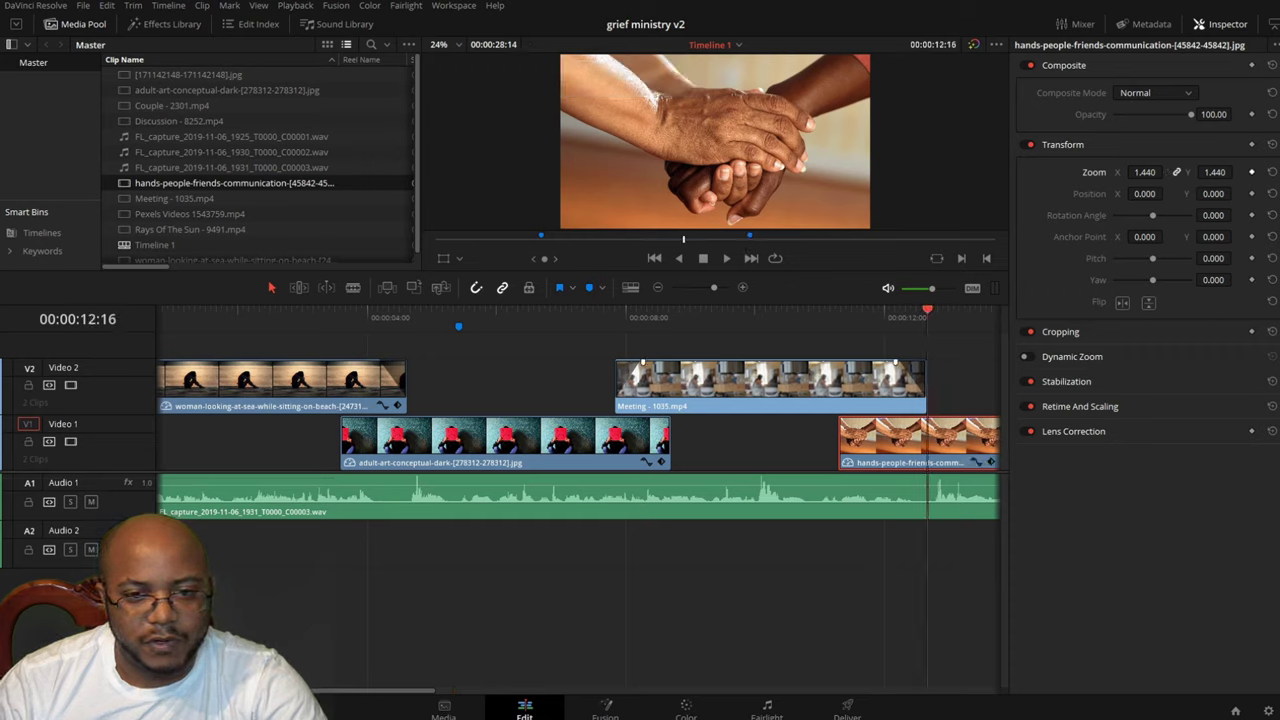
scroll(578, 440, right, 10)
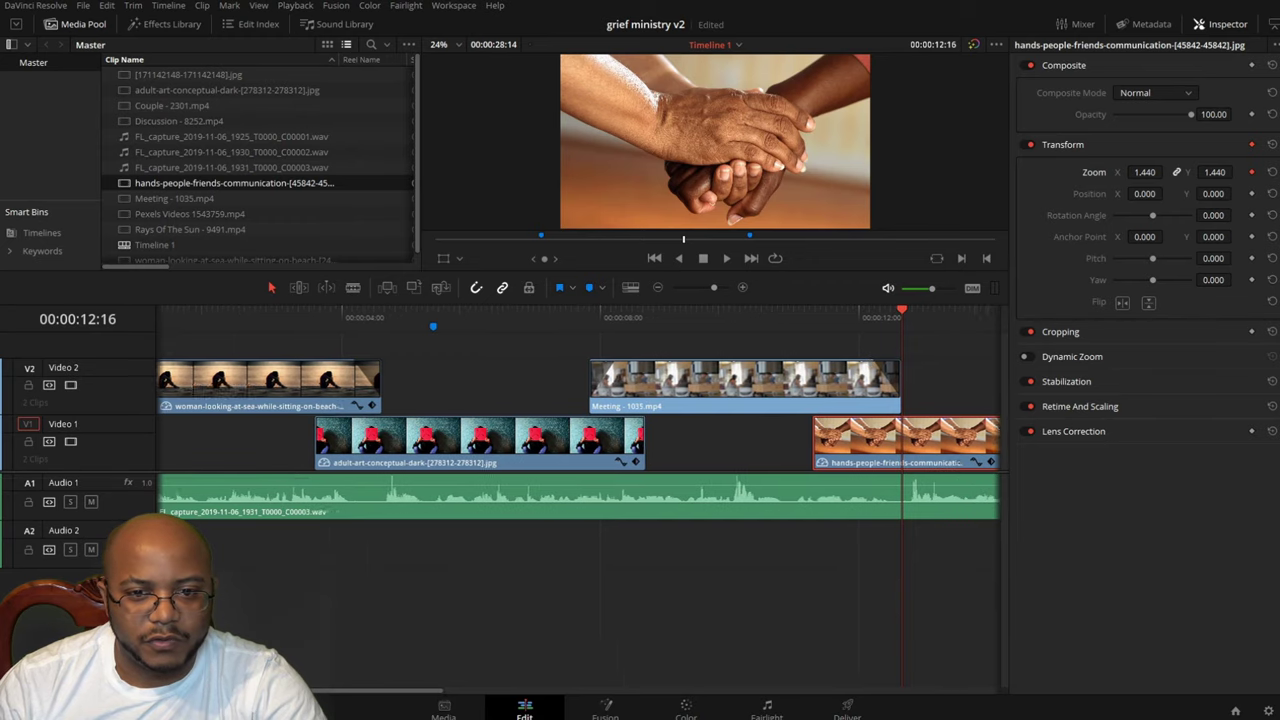
scroll(578, 440, right, 1)
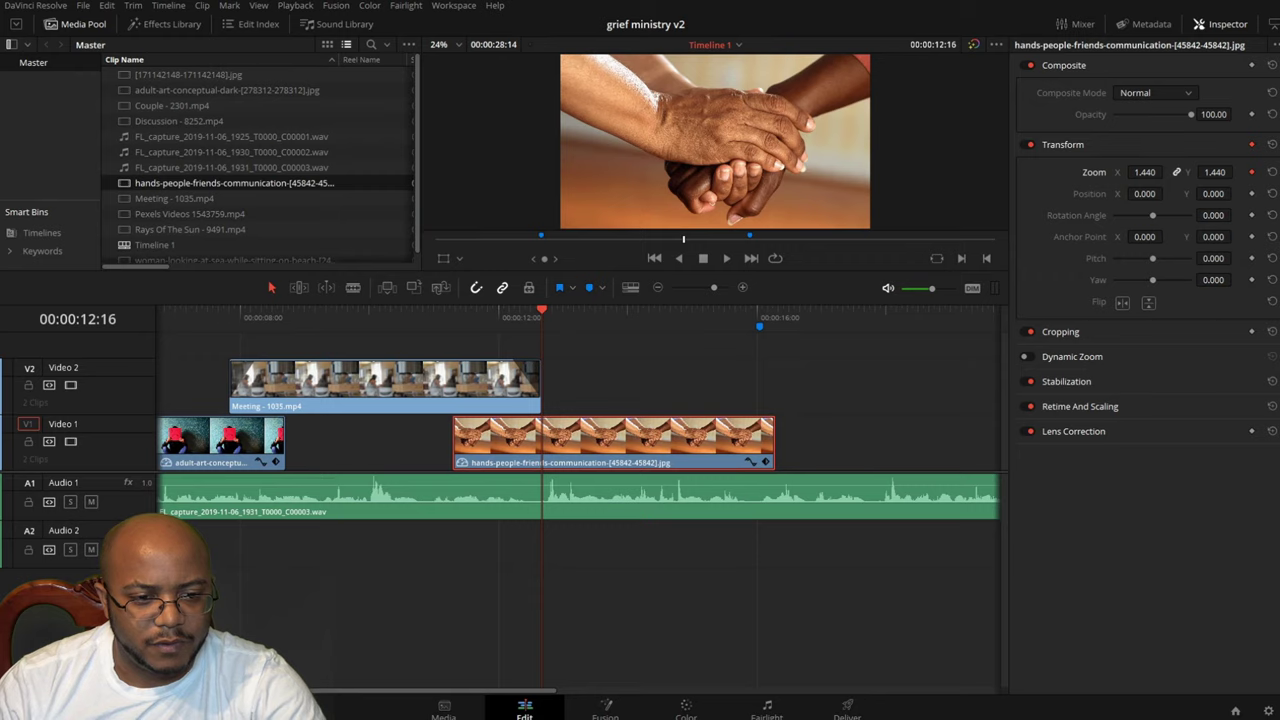
- Set a zoom of 1.540 at the hands clip's end, 00:00:16:07, and play back the slow push-in
key(Down)
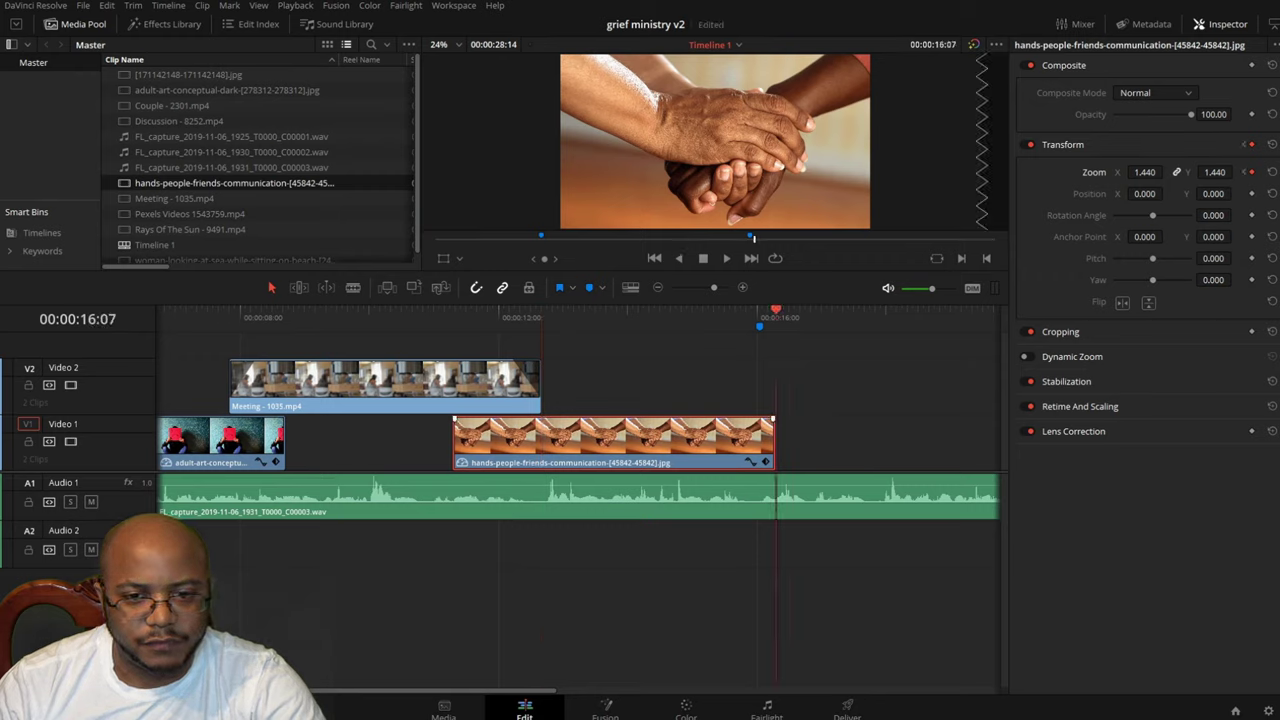
double_click(1145, 172)
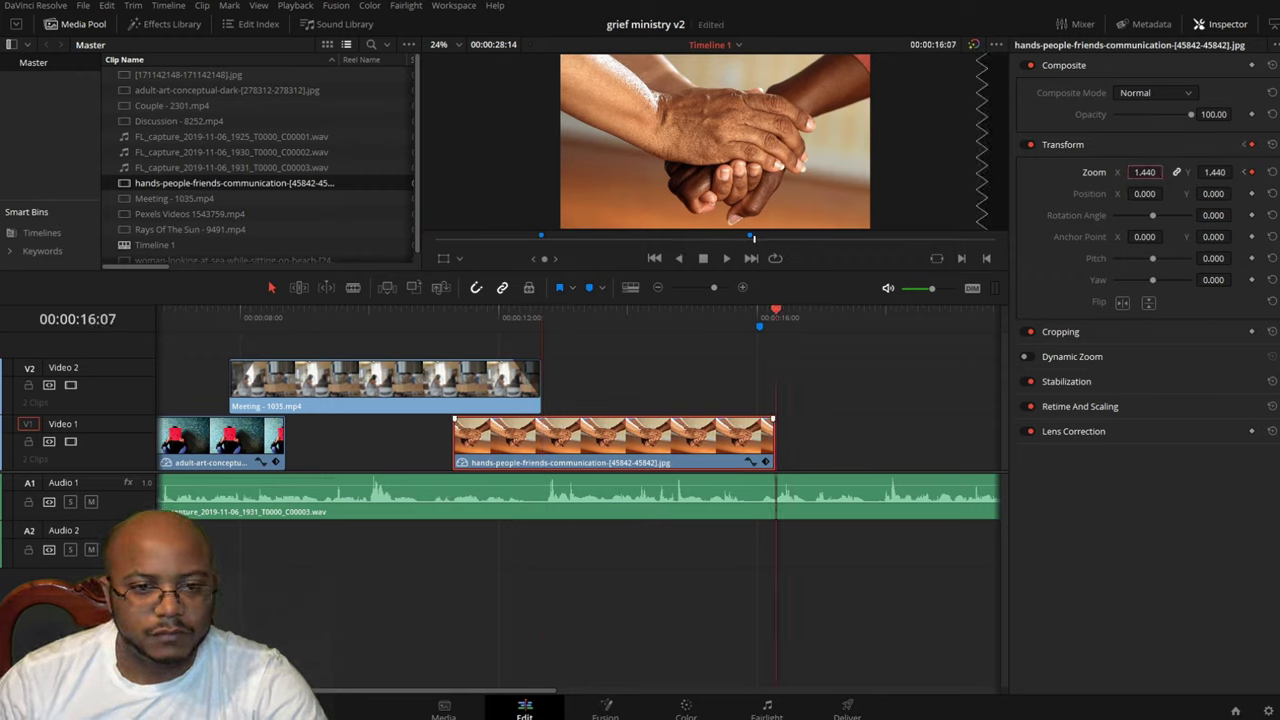
text(1)
key(Escape)
key(Up)
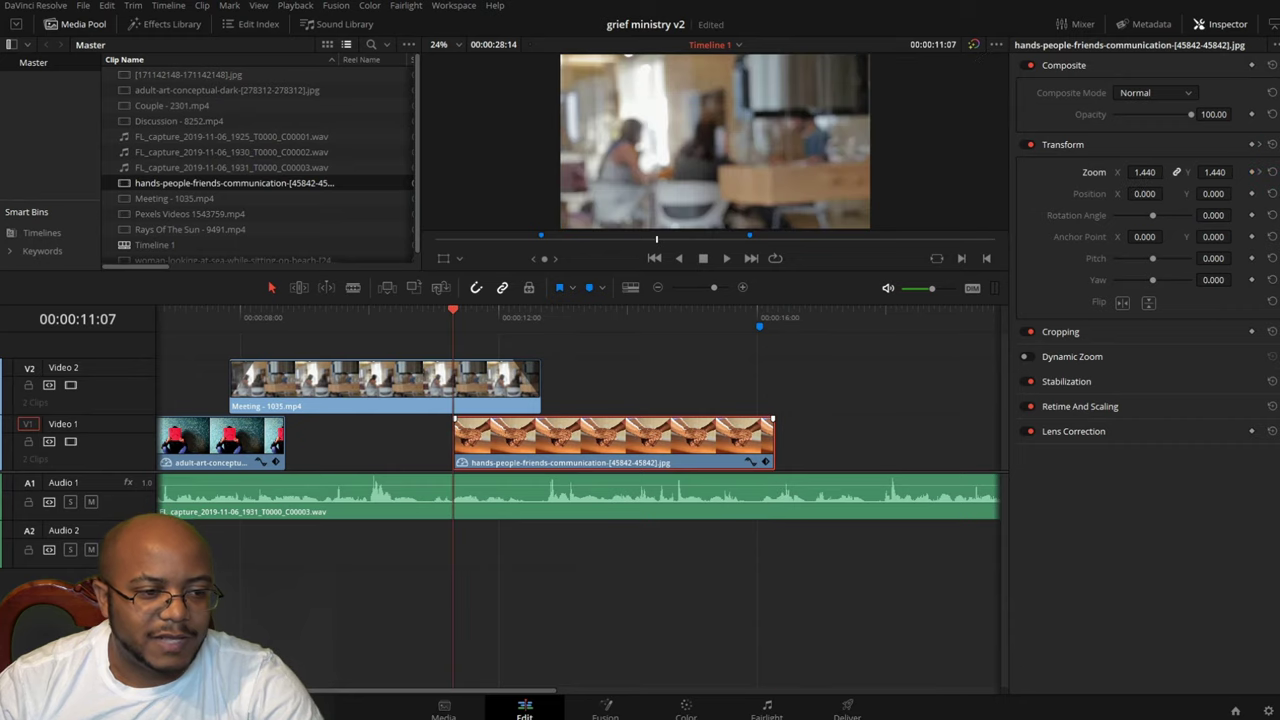
key(space)
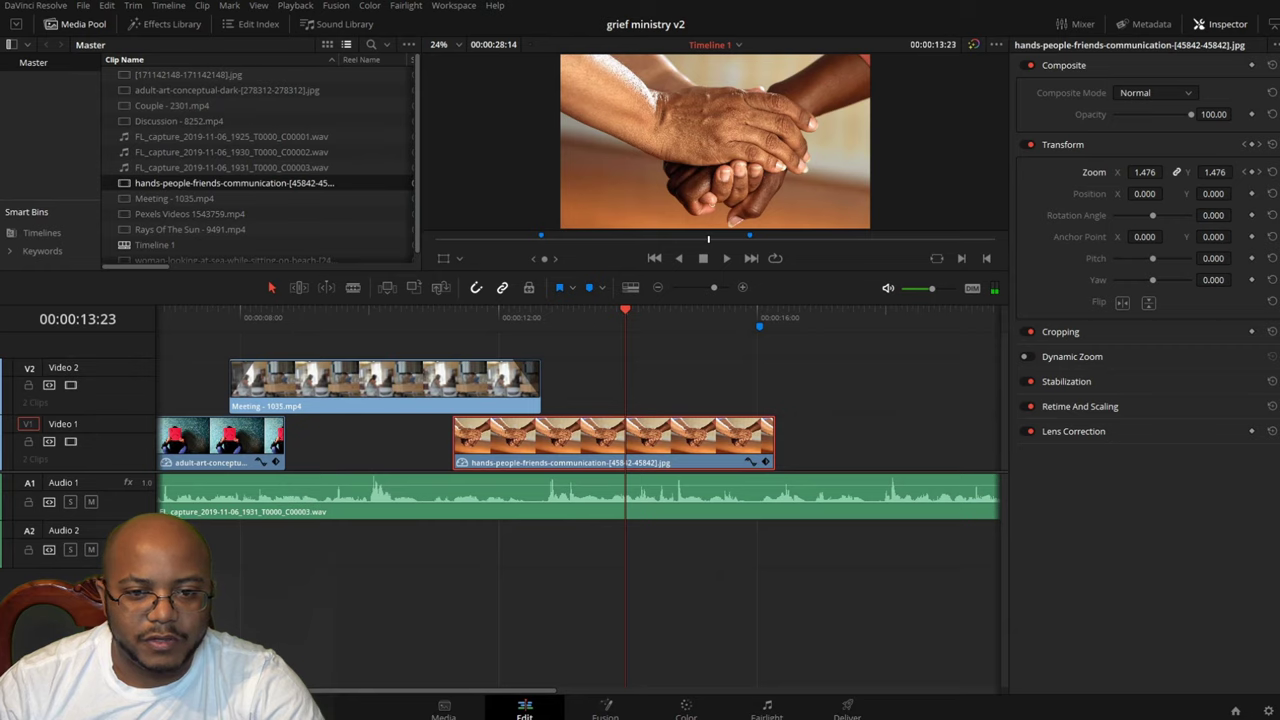
- Replace the hands clip's zoom keyframe at 00:00:12:16 with one of 1.440 at 00:00:11:22, and play back the clip
key(Up)
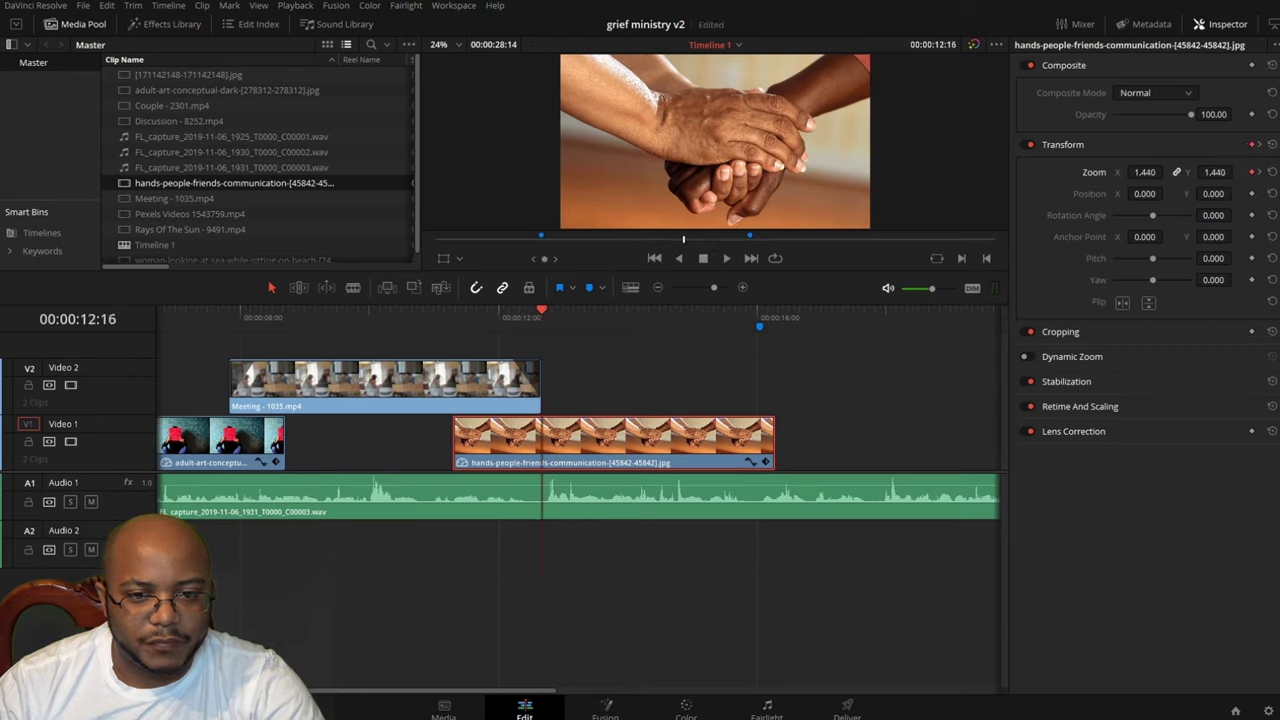
click(1252, 172)
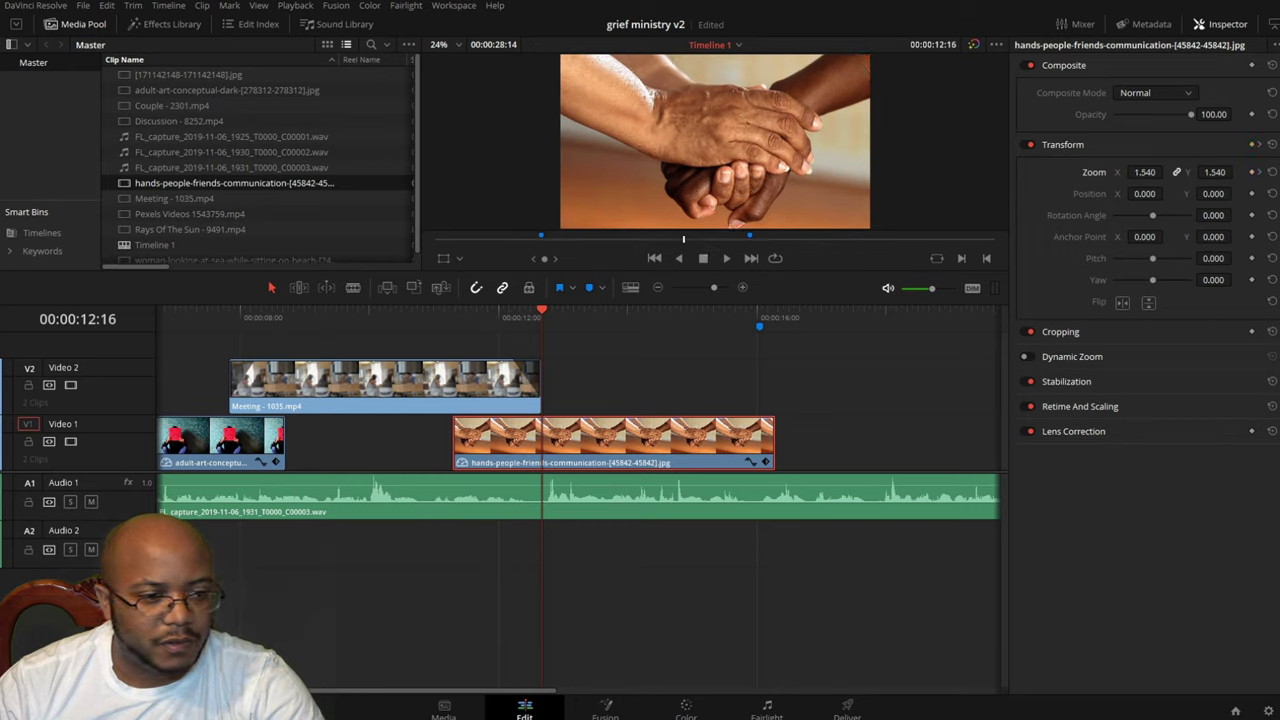
click(493, 318)
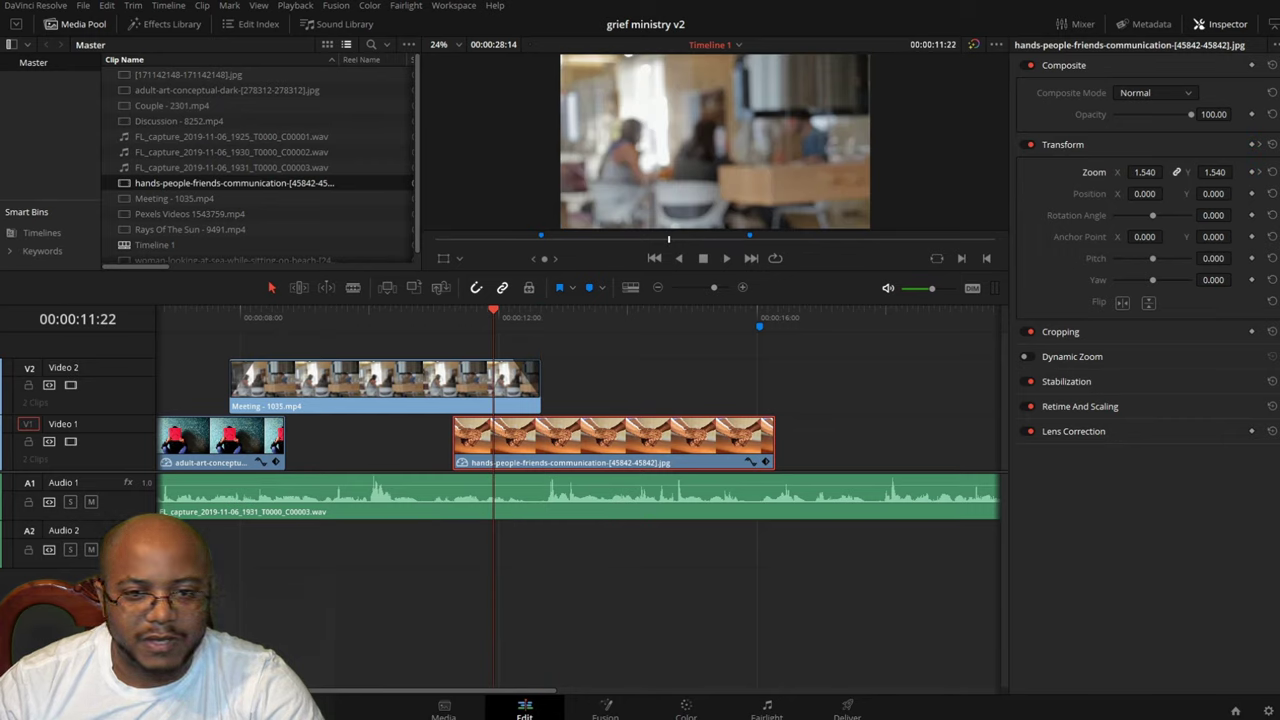
double_click(1144, 172)
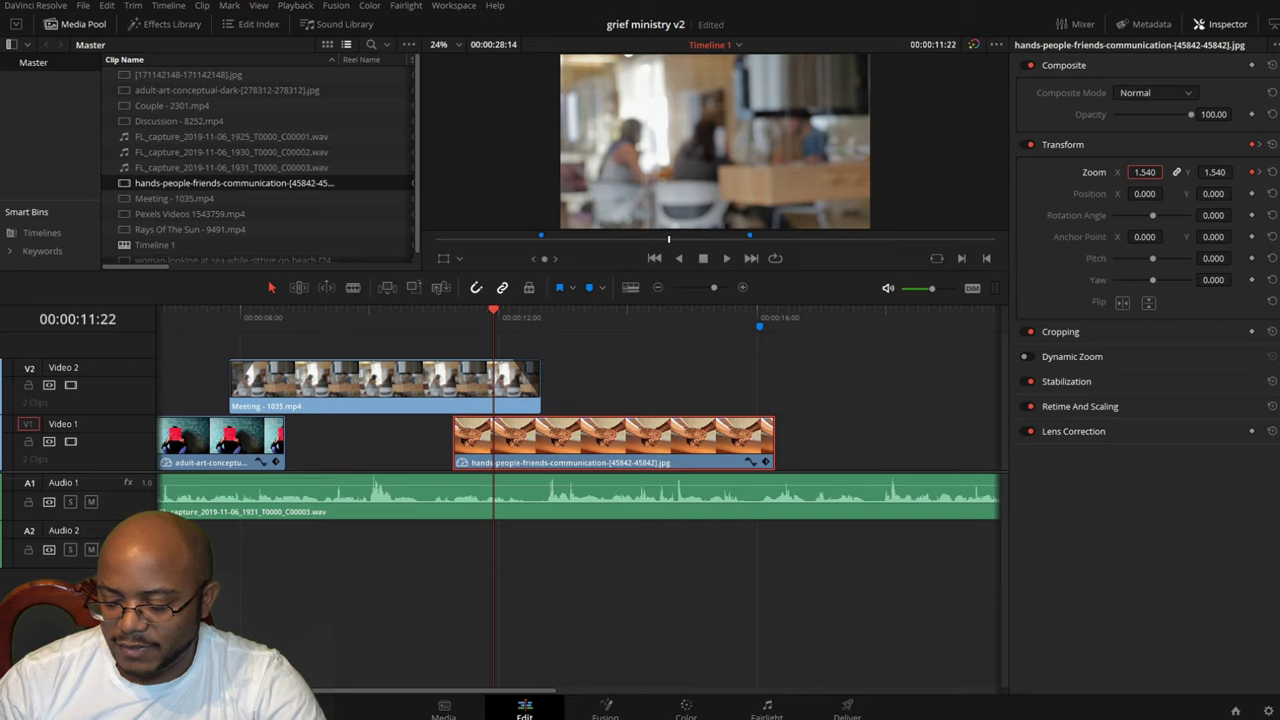
text(1.)
text(.44)
key(Return)
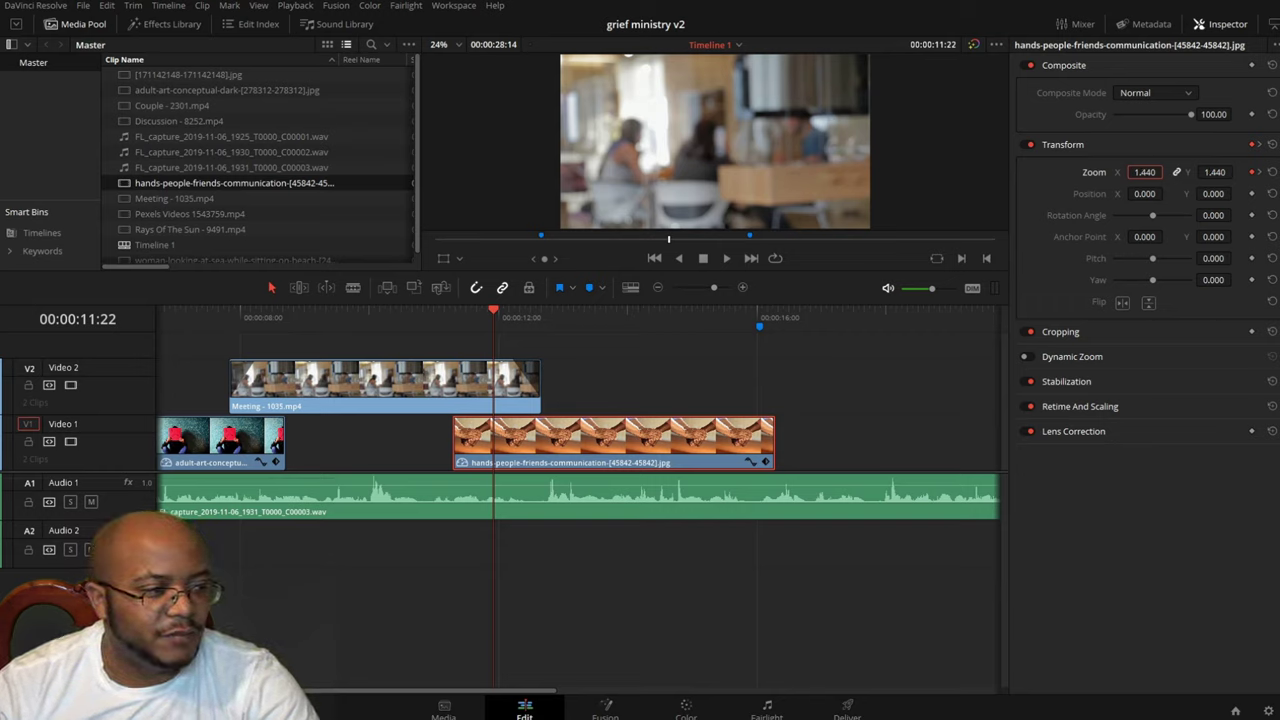
click(453, 318)
key(space)
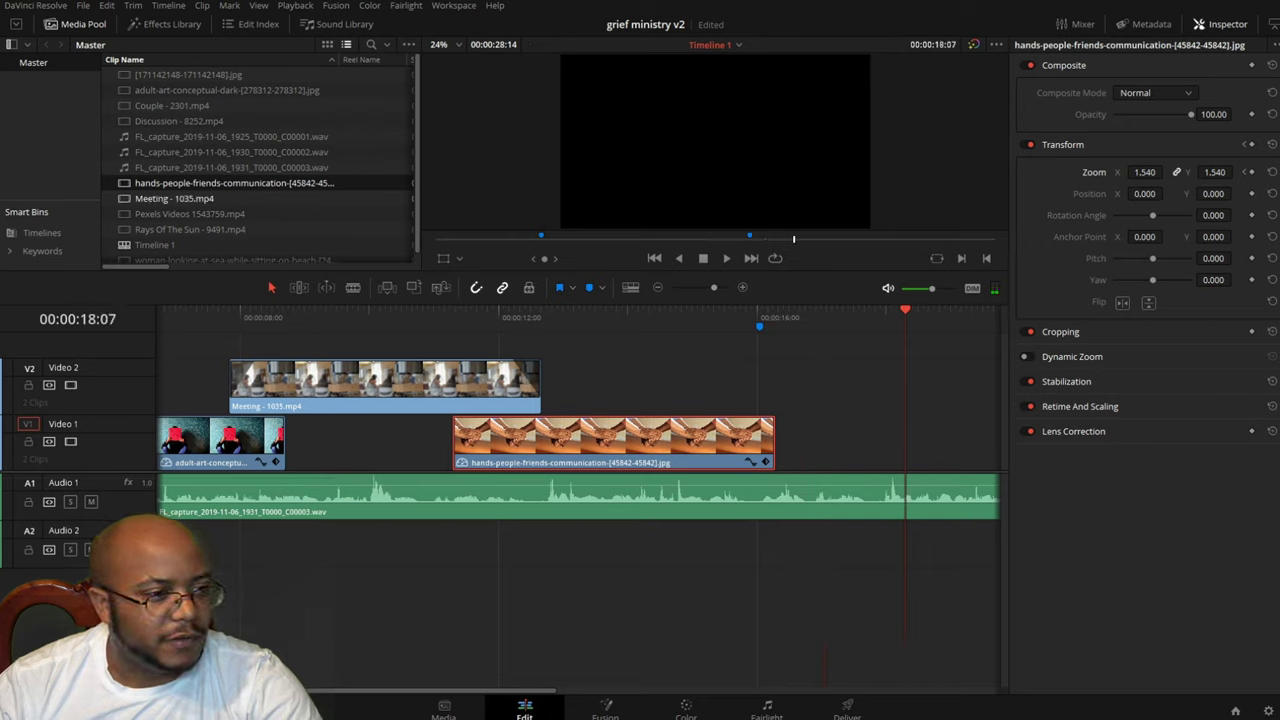
- Preview the media pool's videos and images to choose a clip to follow the hands image
double_click(174, 199)
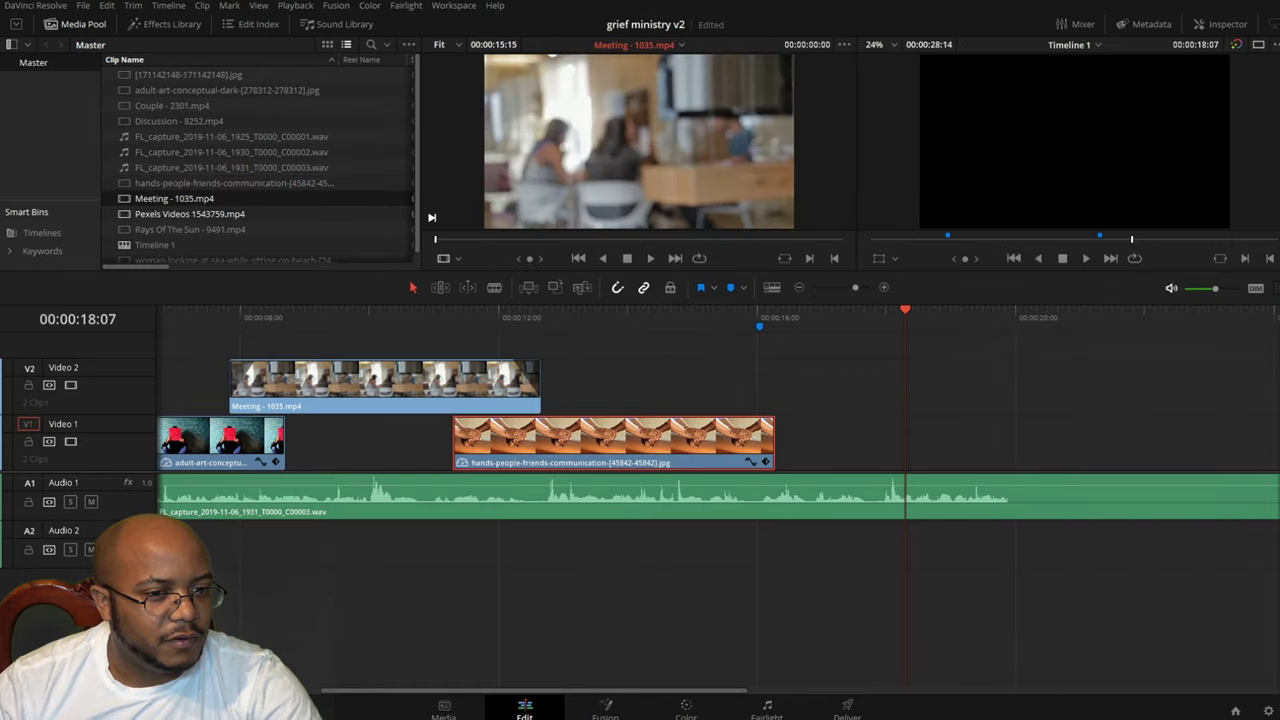
double_click(189, 214)
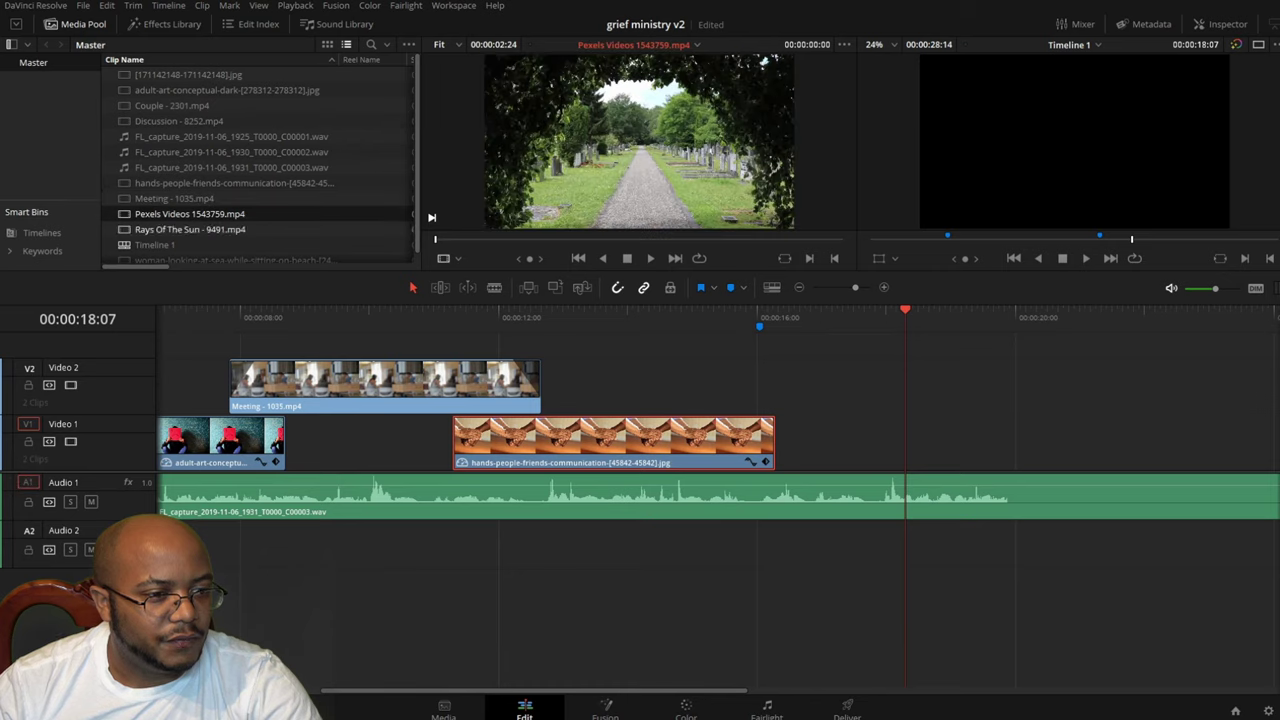
double_click(189, 230)
scroll(189, 212, down, 1)
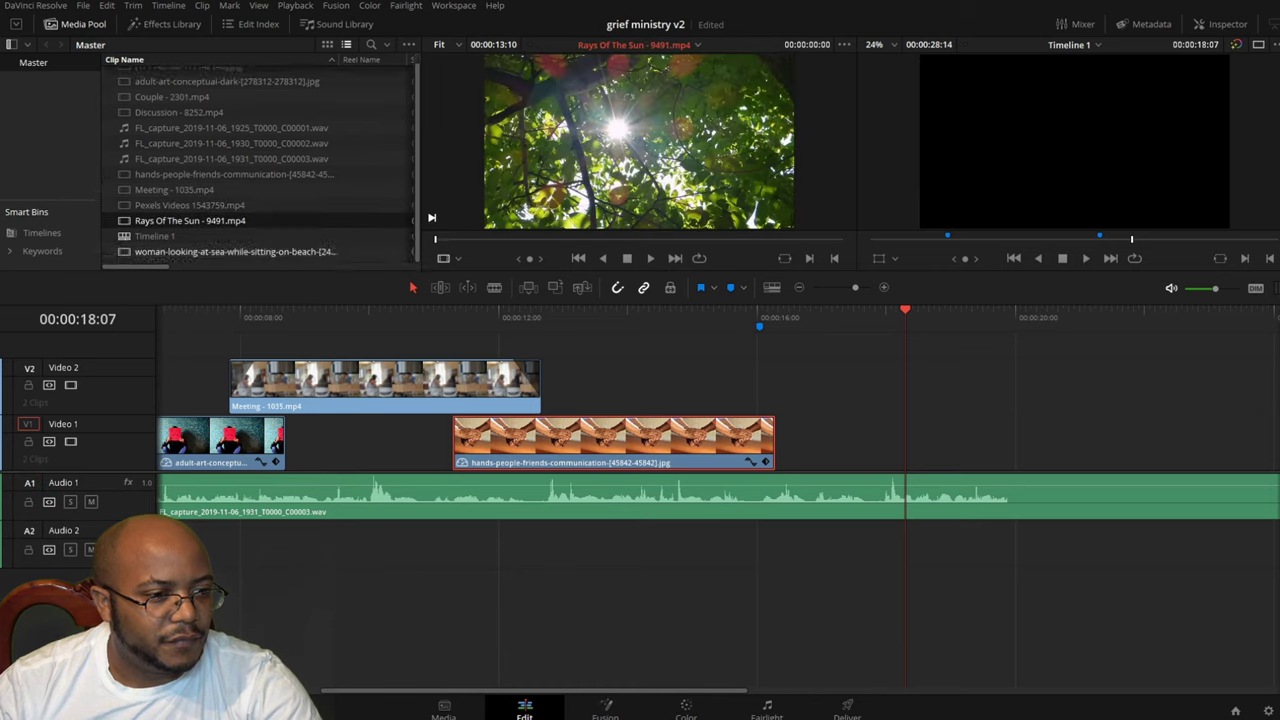
double_click(200, 252)
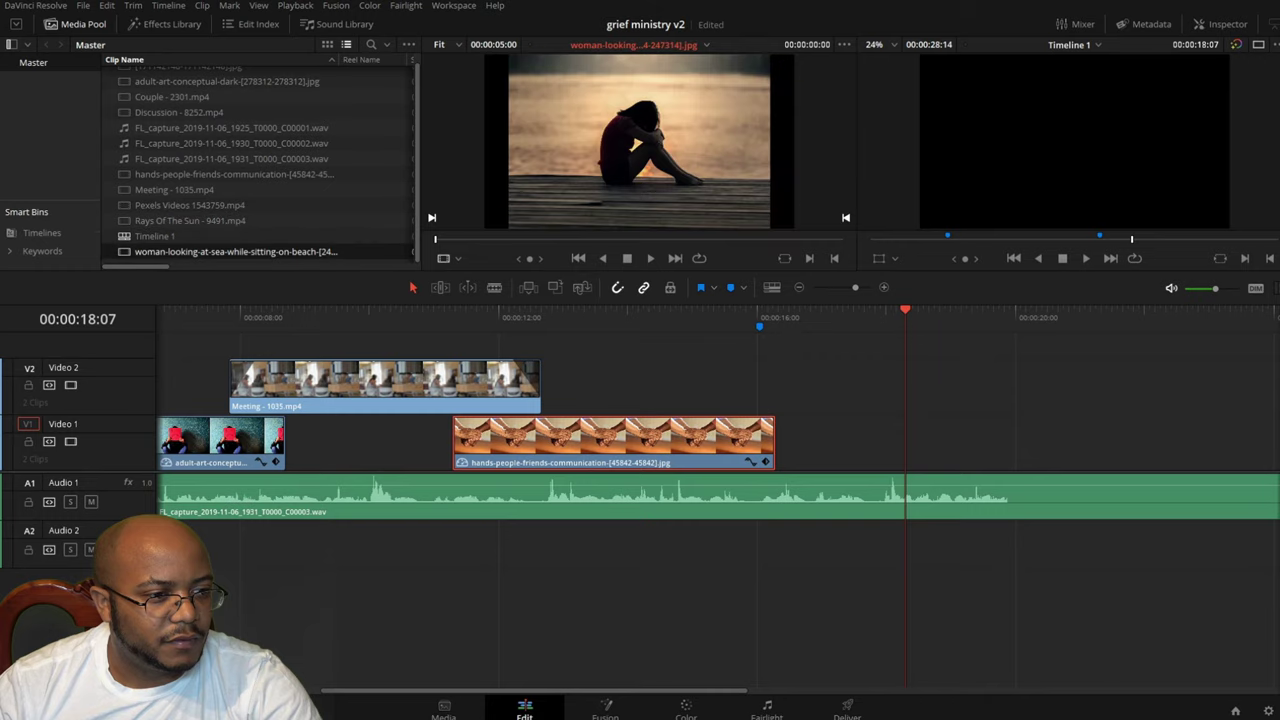
key(Up)
key(Up)
key(Up)
key(Up)
key(Up)
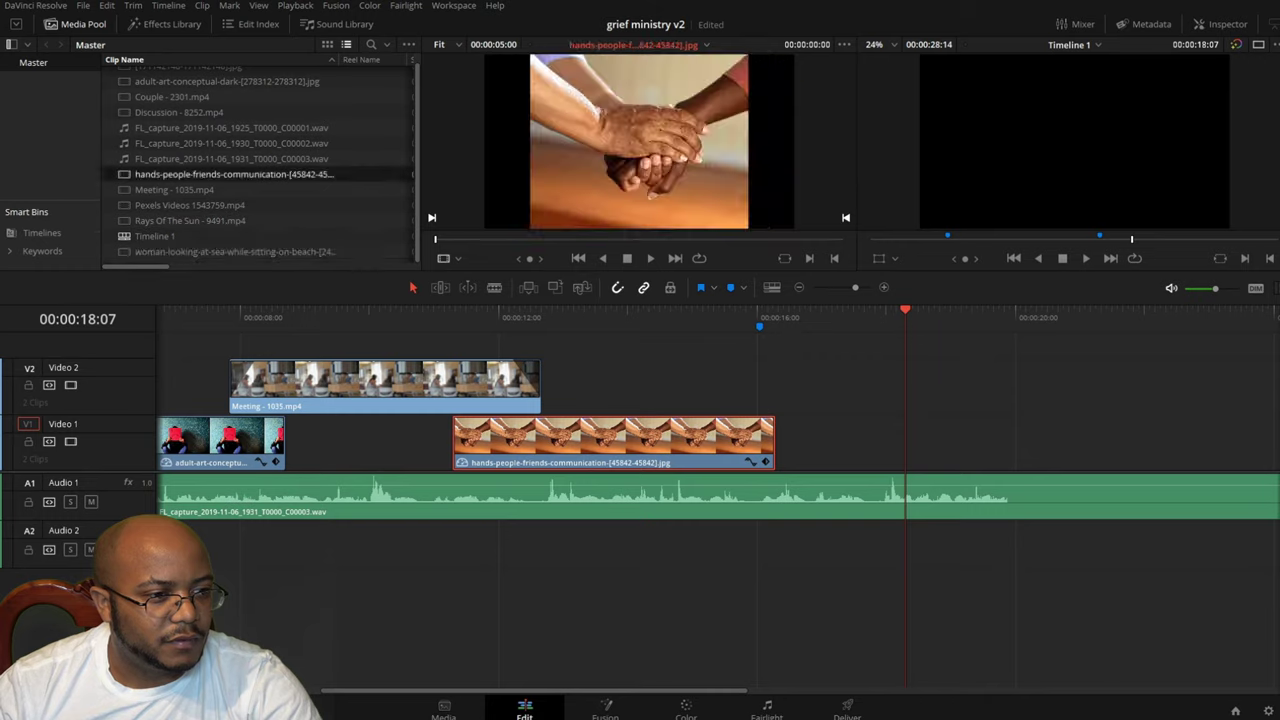
key(Up)
key(Up)
key(Up)
key(Up)
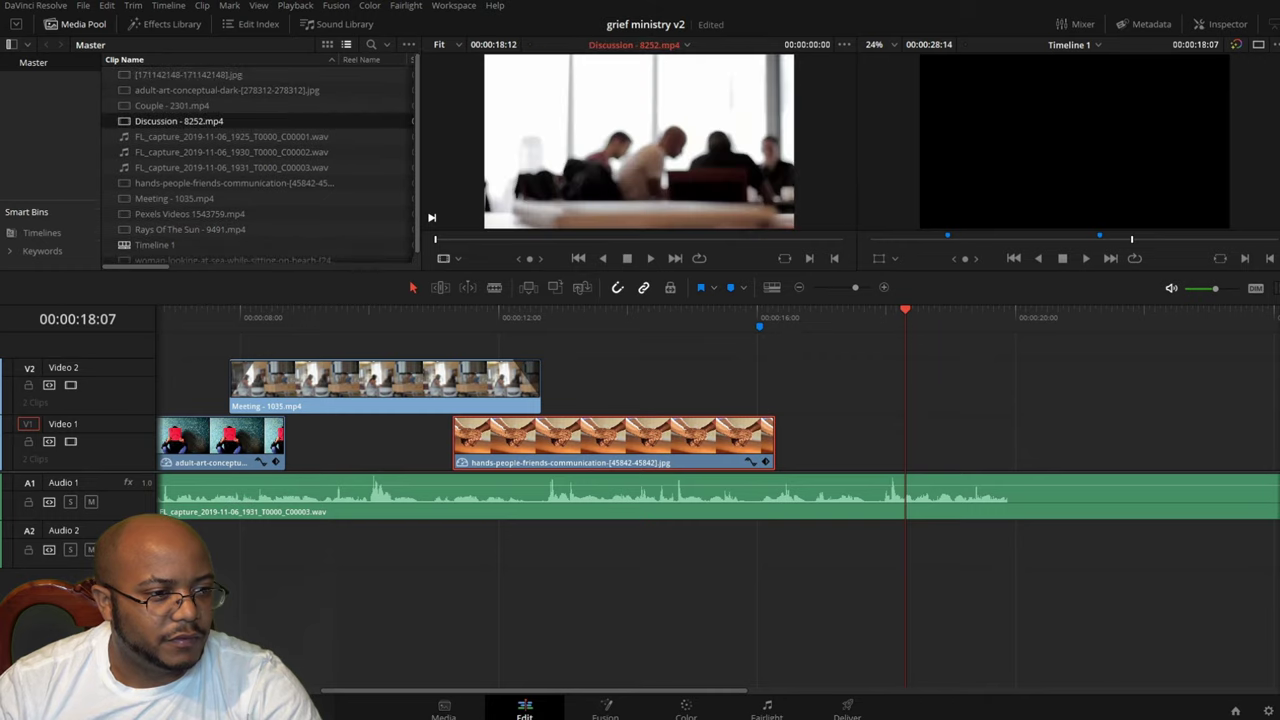
- Place Discussion - 8252.mp4 on Video 2 at the 00:00:16:01 marker with a fade-in over the extended hands clip, and play it back
mouse_move(179, 121)
mouse_down()
mouse_move(756, 332)
mouse_move(780, 396)
mouse_move(777, 365)
mouse_move(790, 366)
mouse_up()
drag(773, 445, 788, 445)
click(711, 317)
key(space)
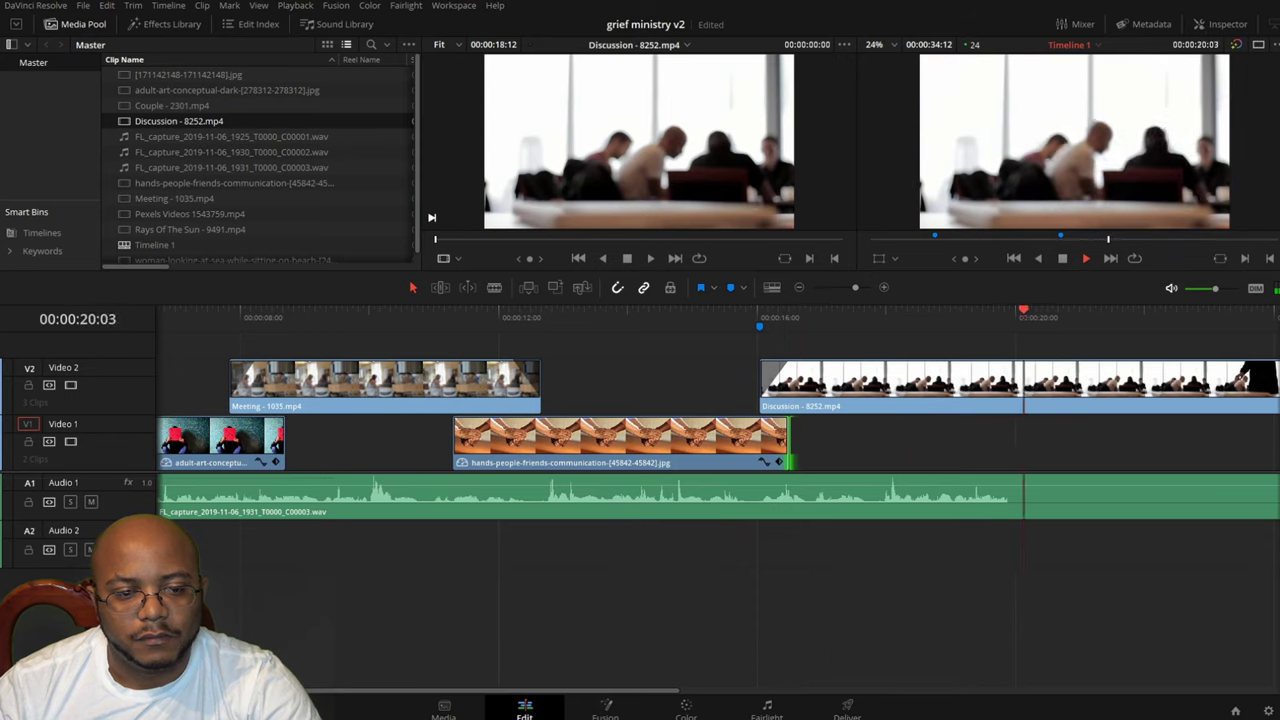
- Stop playback at 00:00:21:11 and trim the end of Discussion - 8252.mp4 to the playhead
key(space)
click(799, 287)
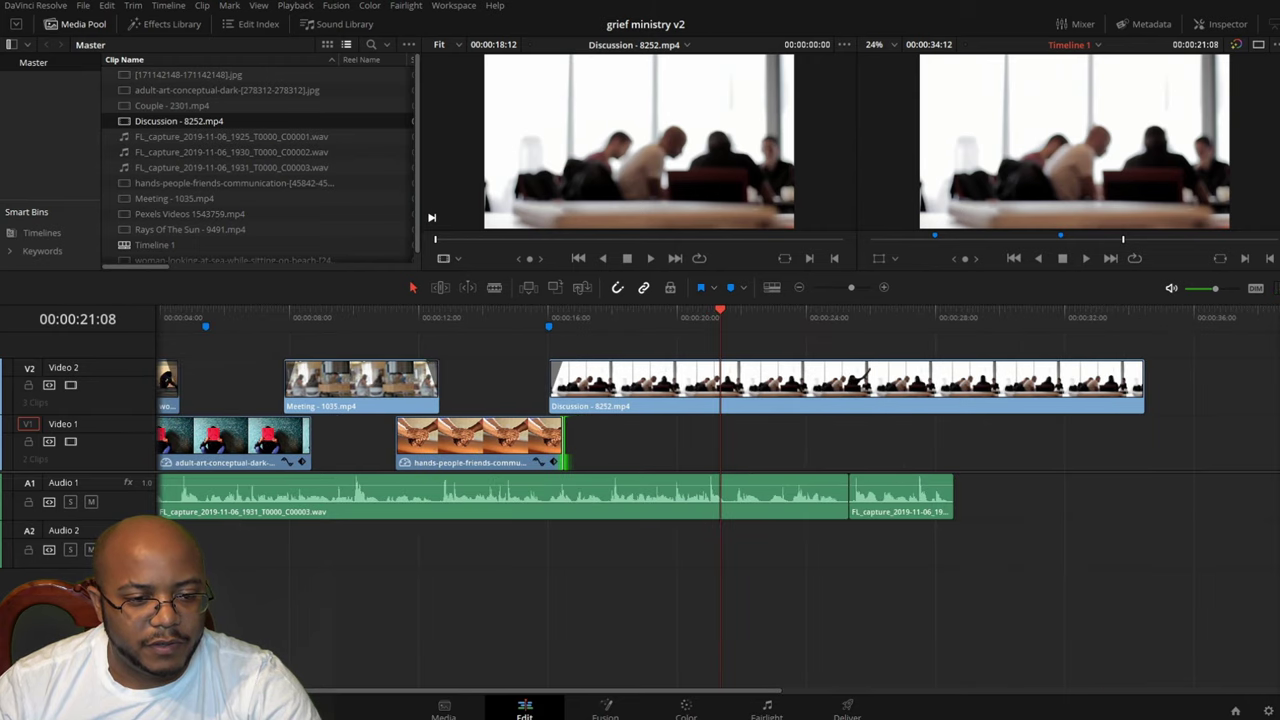
key(space)
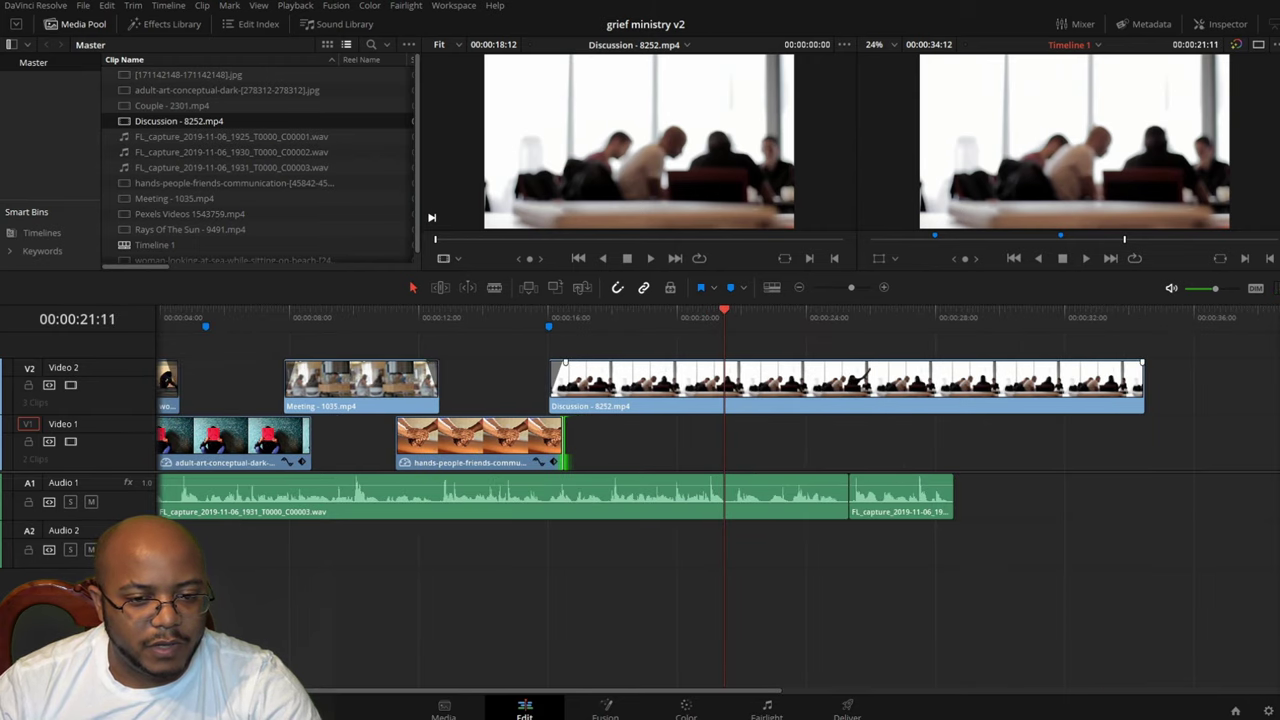
key(shift+bracketright)
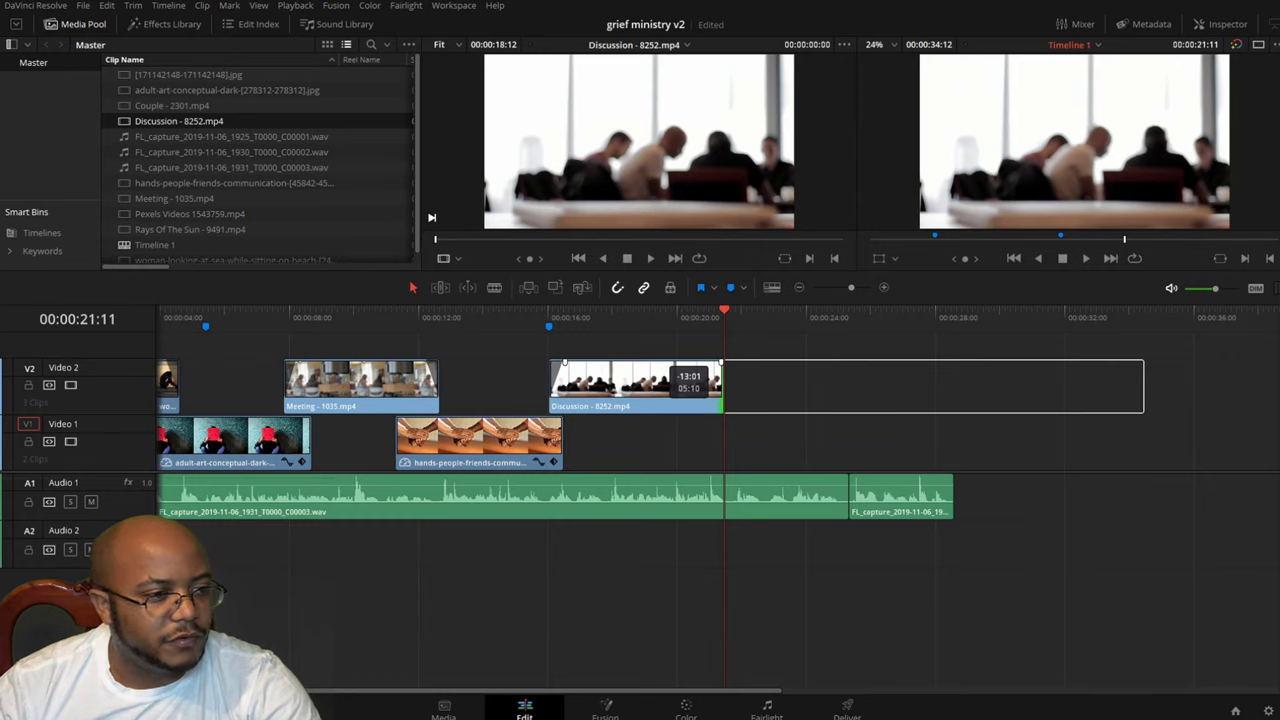
- Save the project, place Pexels Videos 1543759.mp4 on Video 1 under the end of Discussion - 8252.mp4, and fade out the Discussion clip
scroll(258, 160, down, 1)
key(ctrl+s)
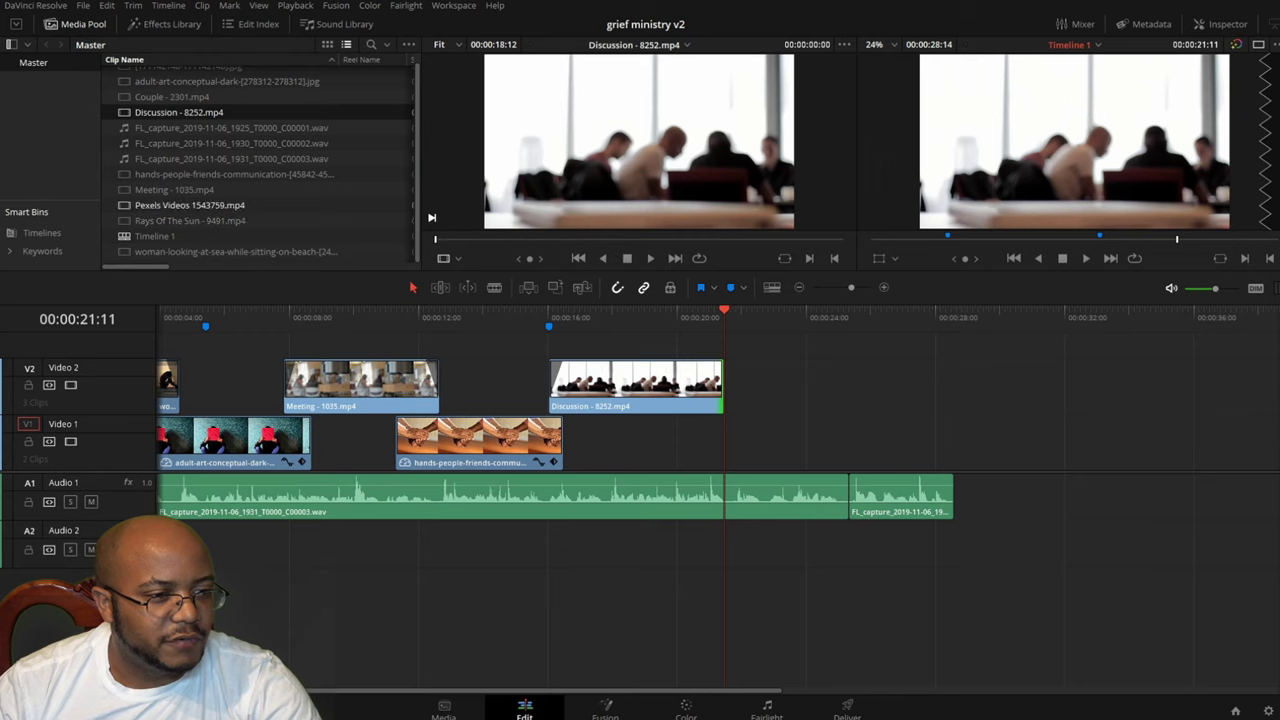
double_click(190, 205)
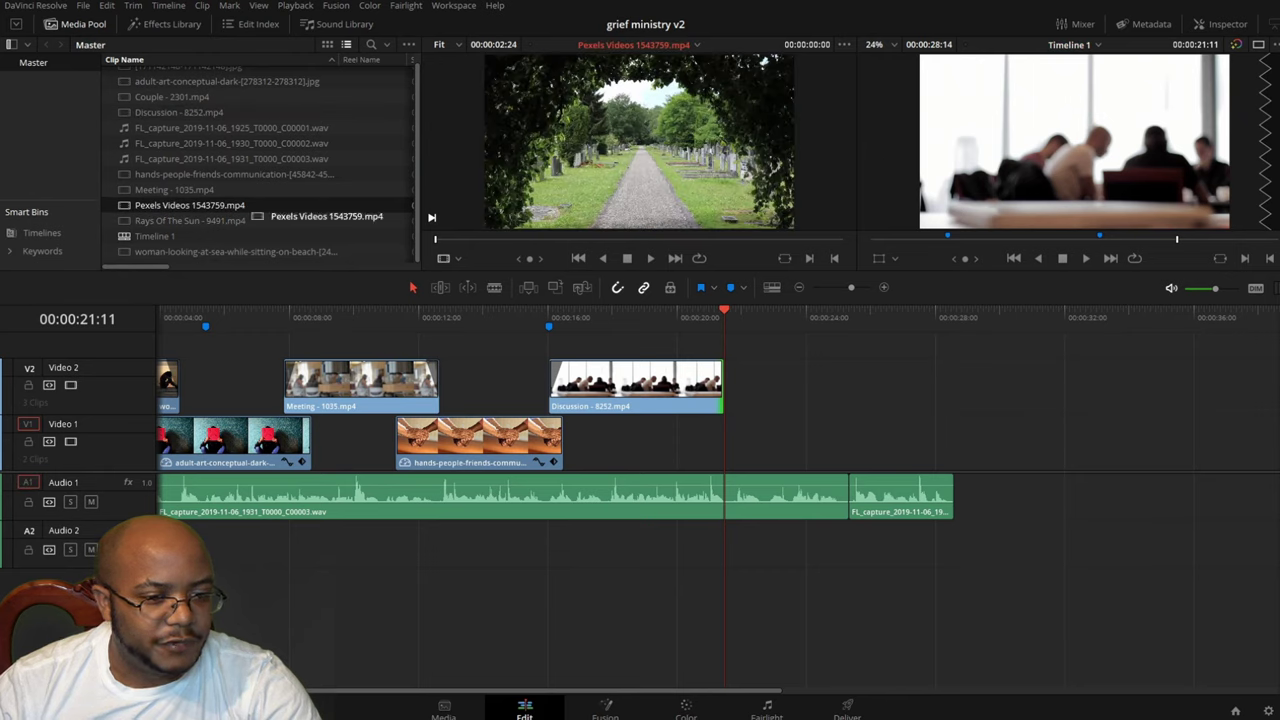
mouse_move(256, 215)
mouse_down()
mouse_move(750, 450)
mouse_move(265, 216)
mouse_up()
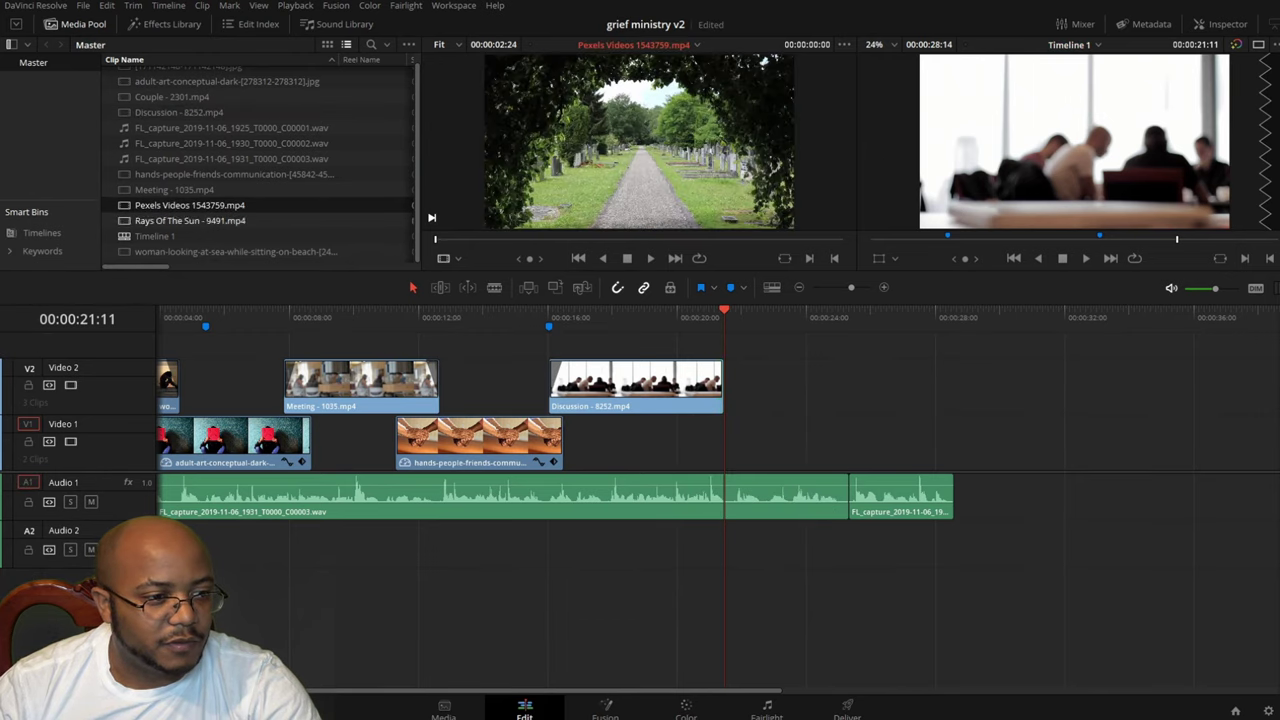
key(ctrl+s)
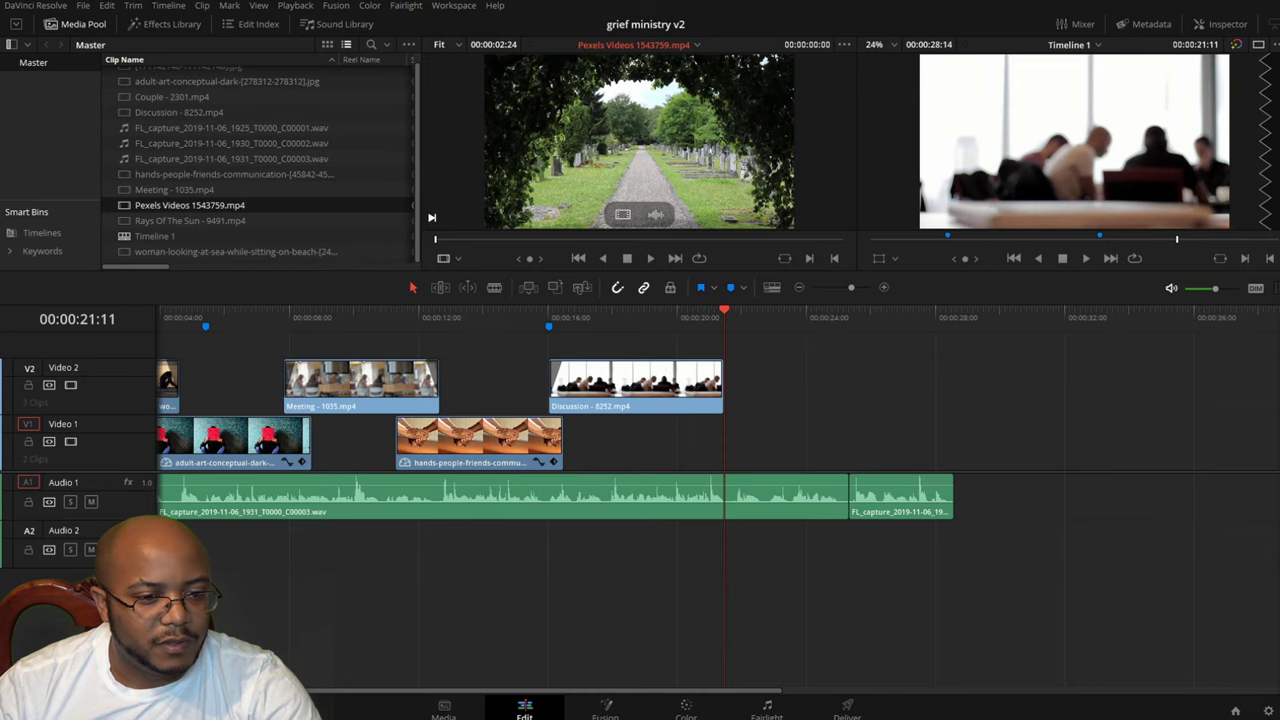
drag(640, 160, 747, 440)
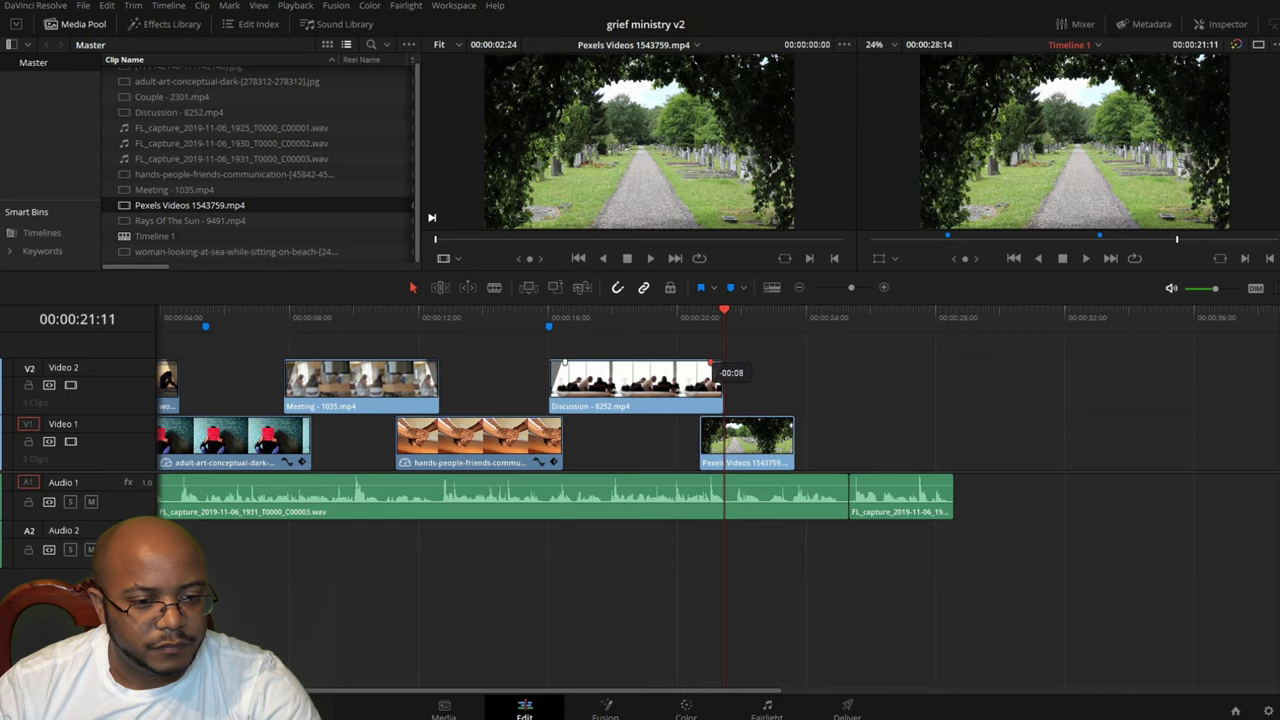
- Delete the Pexels clip from Video 1, review the voice-over up to 00:00:24:02, and save the project
key(Up)
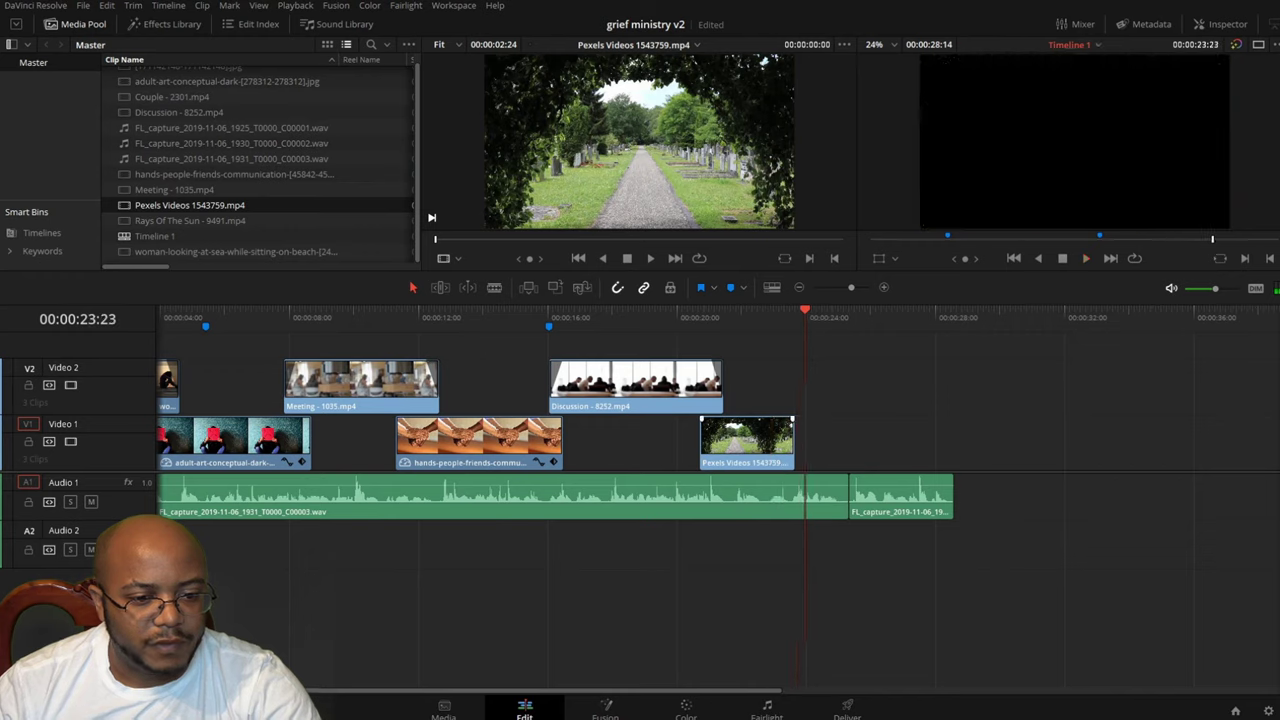
key(Delete)
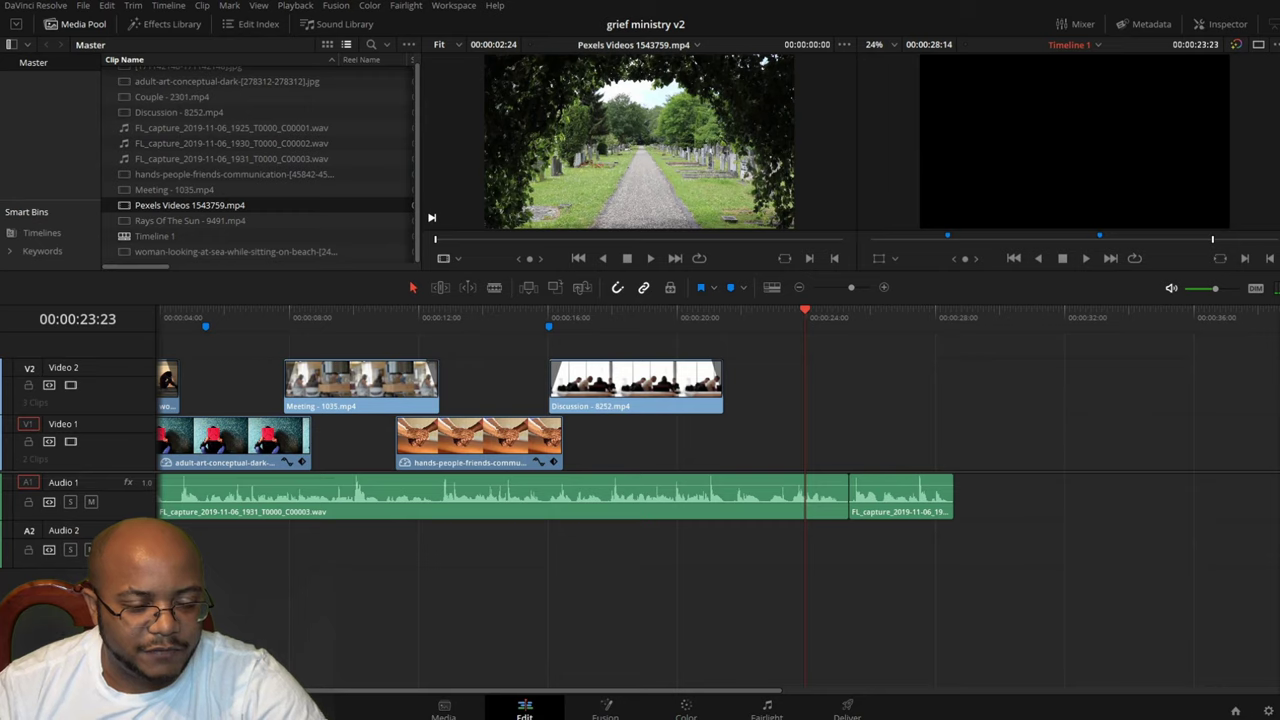
click(759, 313)
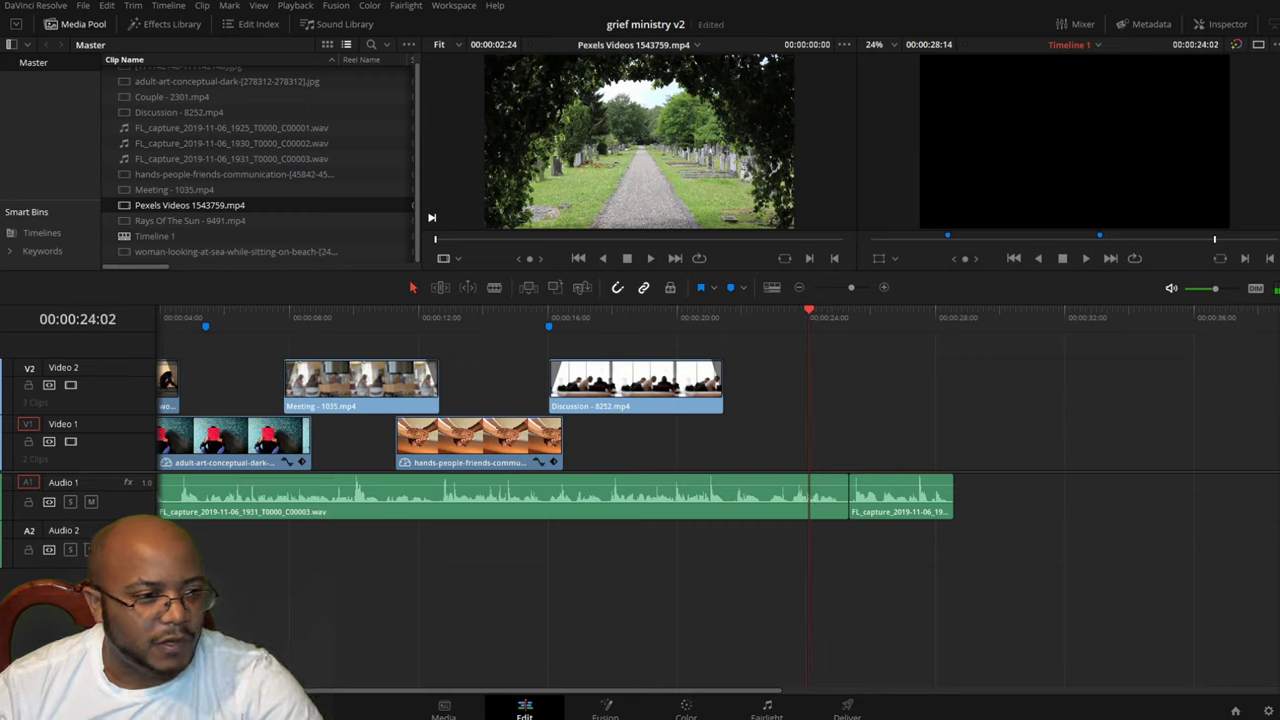
key(ctrl+s)
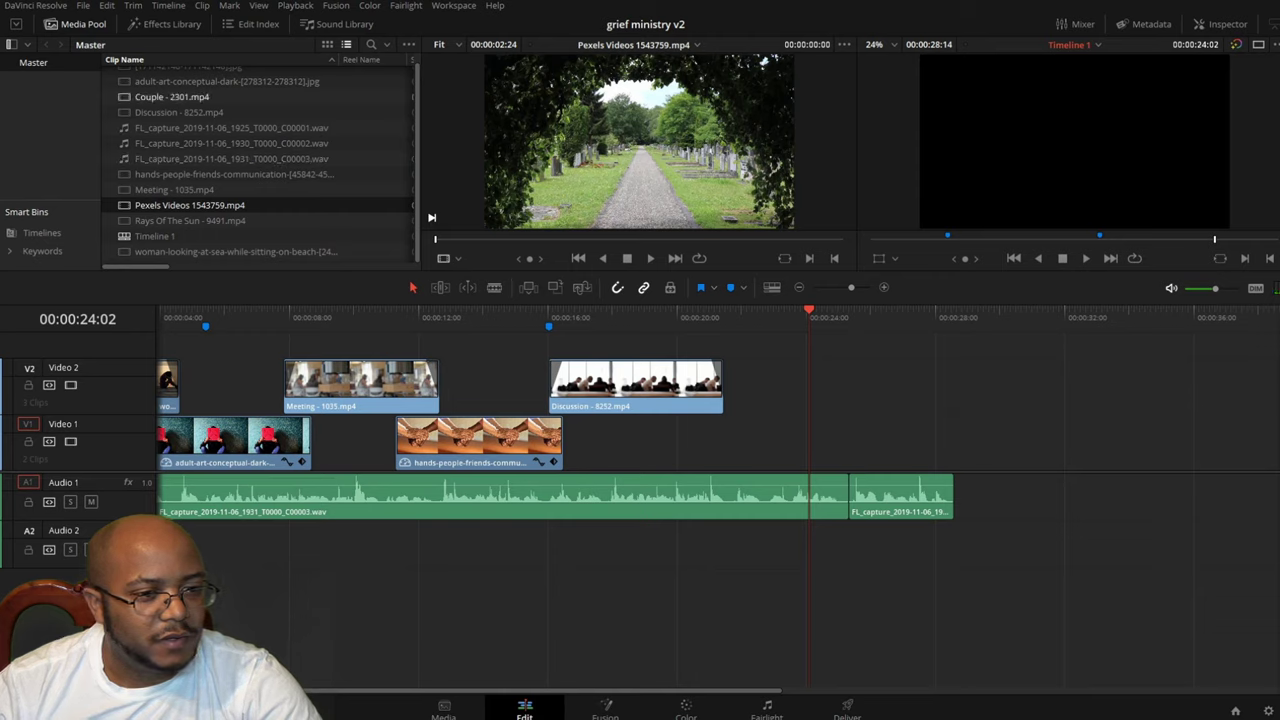
- Place Couple - 2301.mp4 on Video 1 at 00:00:24:02, shift it about one second earlier, and play it back
double_click(172, 97)
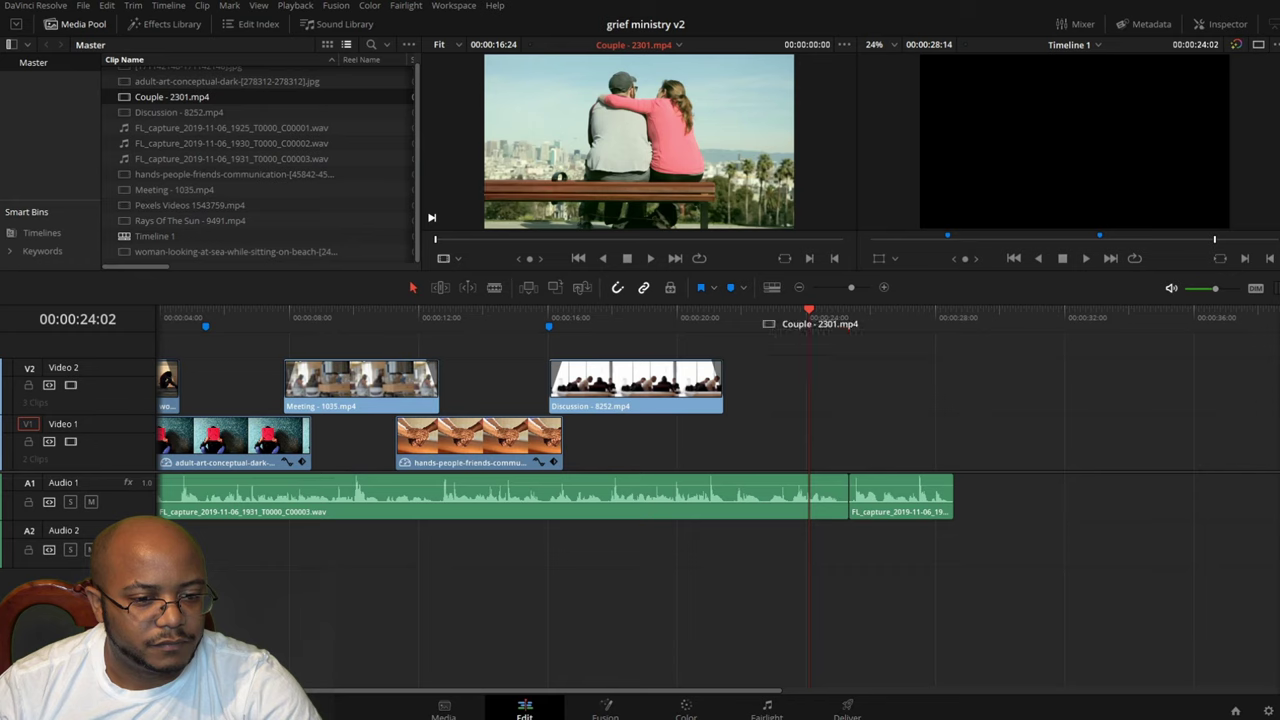
drag(765, 323, 815, 440)
click(782, 312)
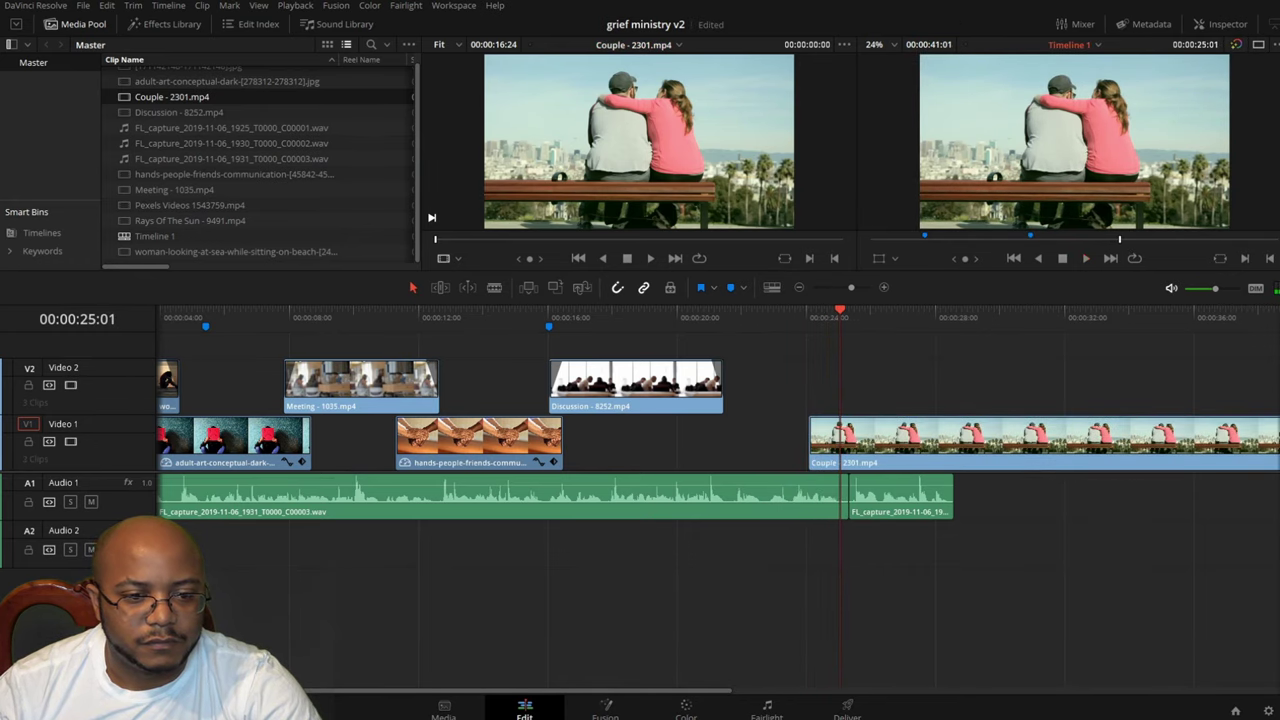
drag(887, 440, 855, 440)
click(744, 313)
key(space)
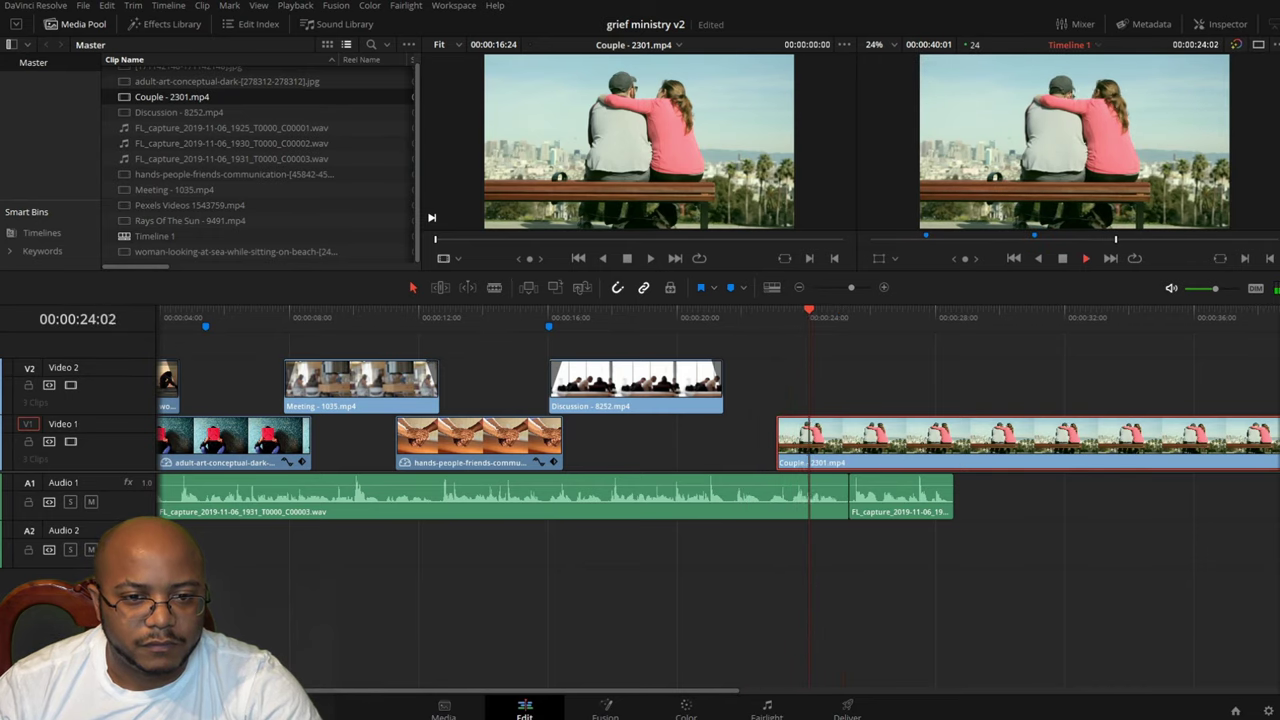
key(space)
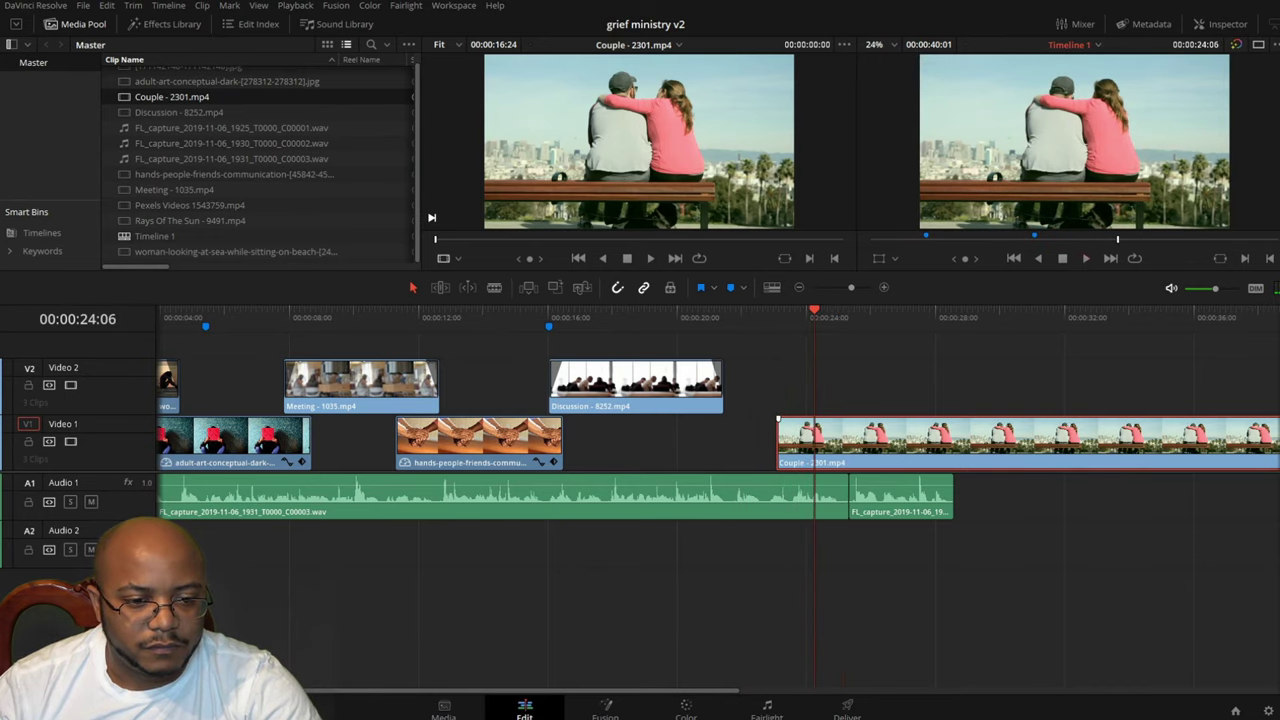
- Trim the start of Couple - 2301.mp4 by about 18 frames, split it at 00:00:28:14, and delete the part beyond the voice-over
drag(779, 428, 803, 432)
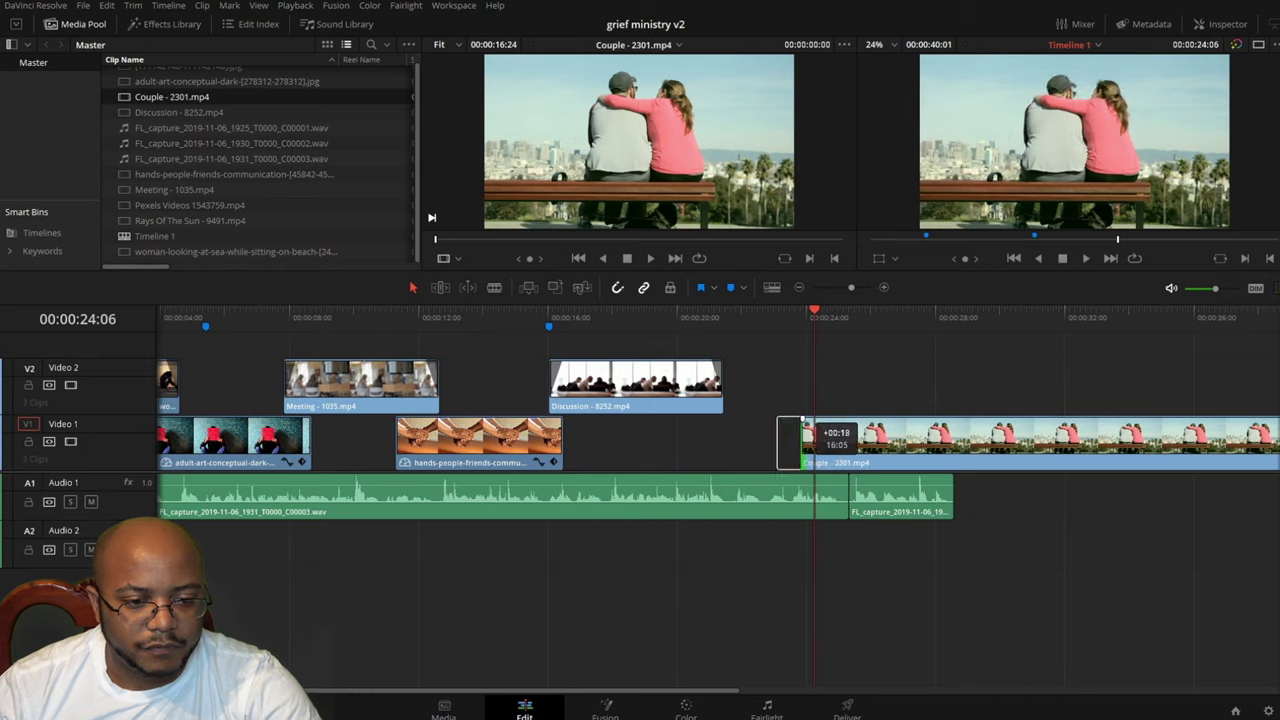
key(space)
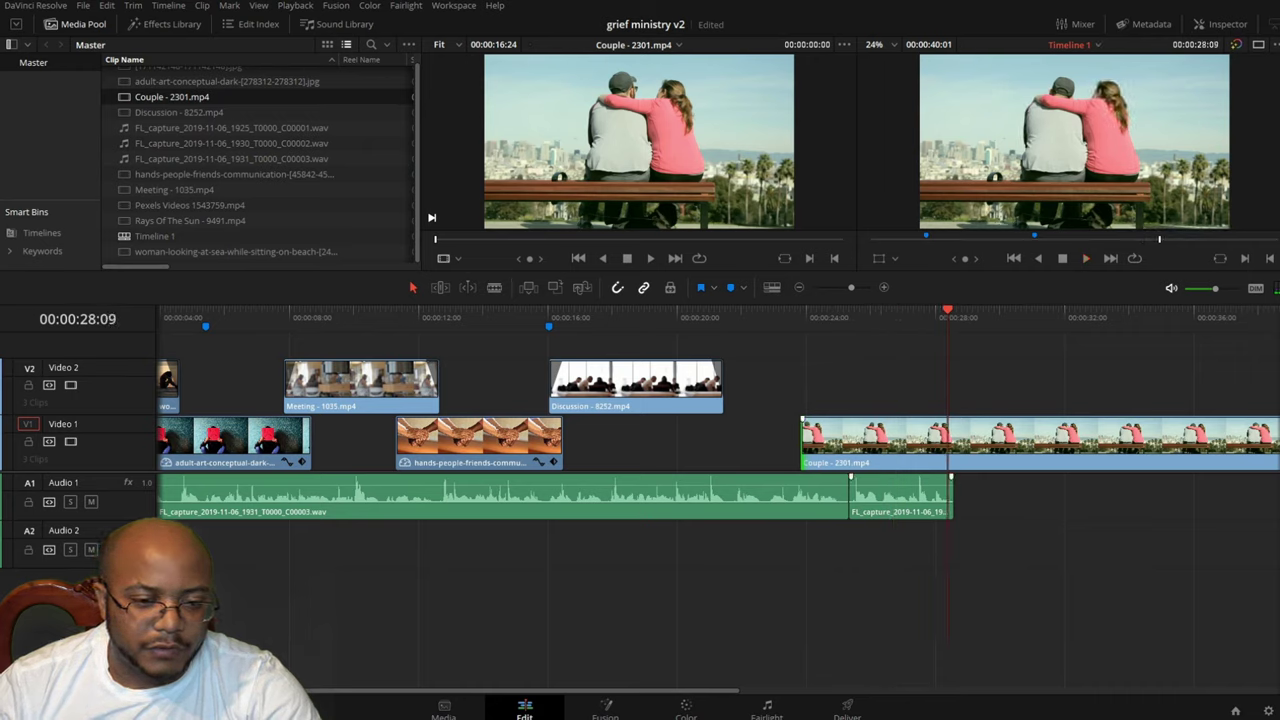
key(b)
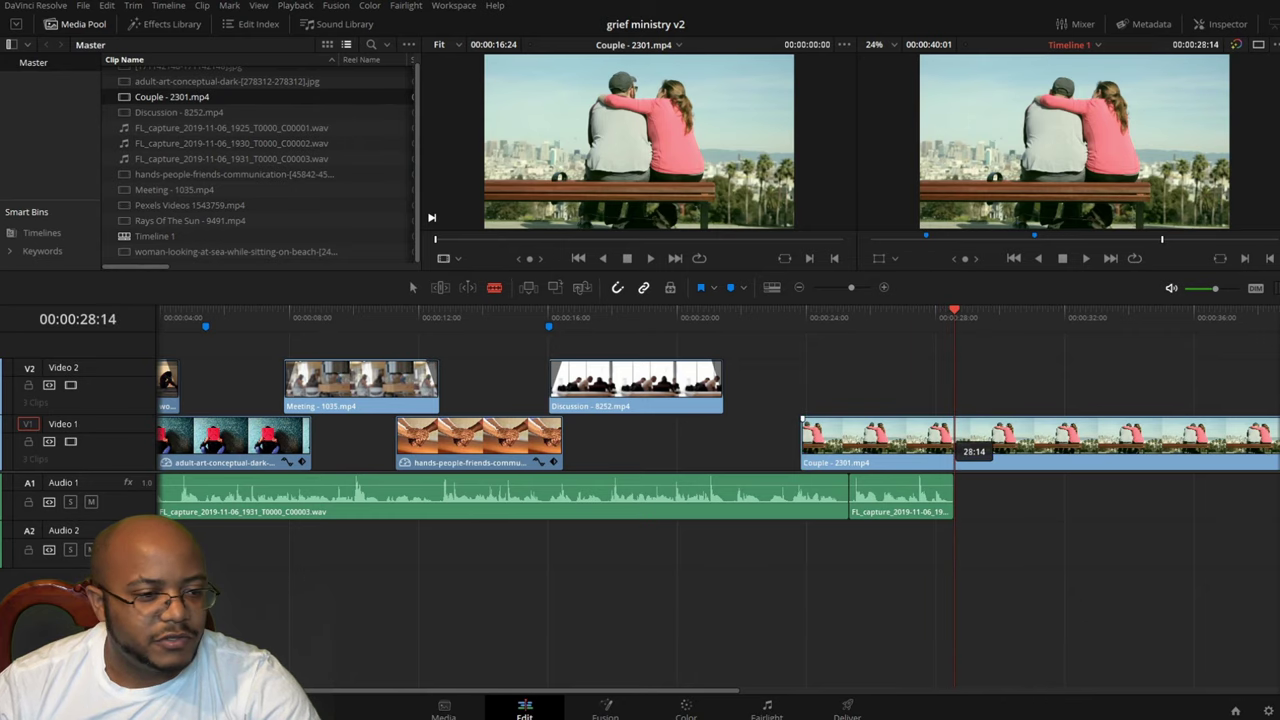
click(954, 440)
key(a)
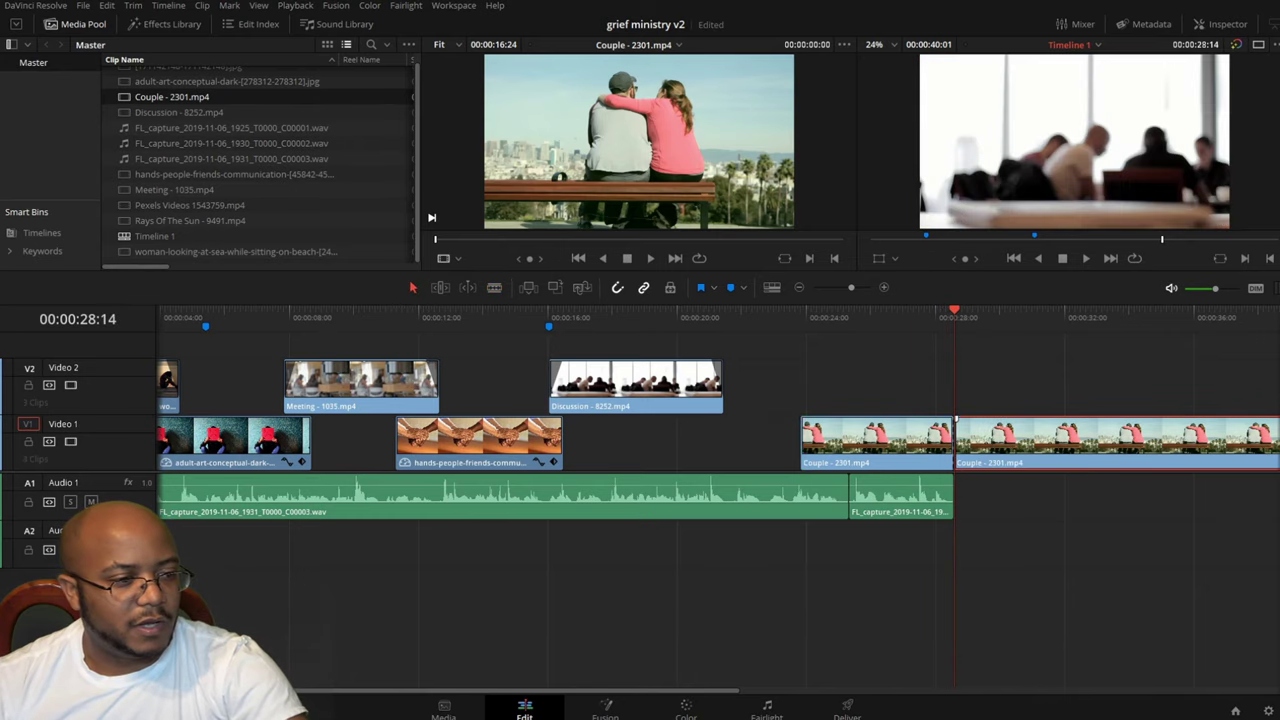
key(Delete)
scroll(258, 160, up, 1)
double_click(188, 75)
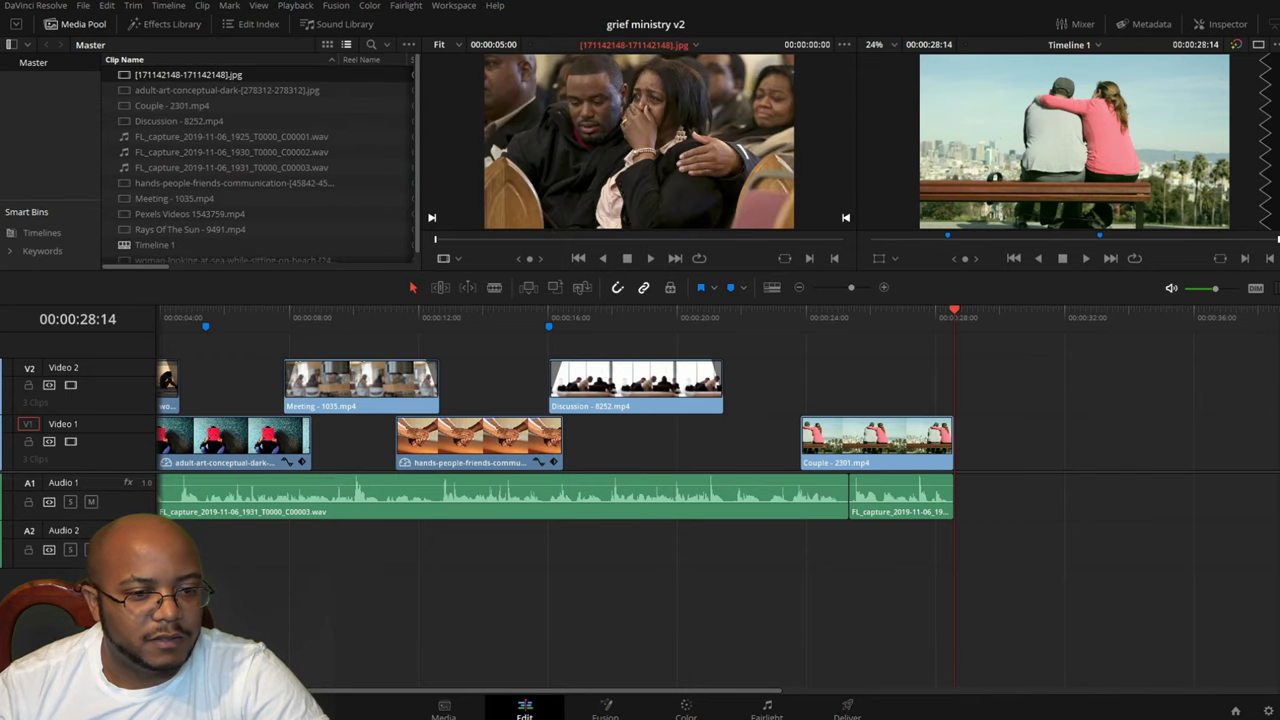
drag(690, 283, 780, 385)
click(513, 318)
key(space)
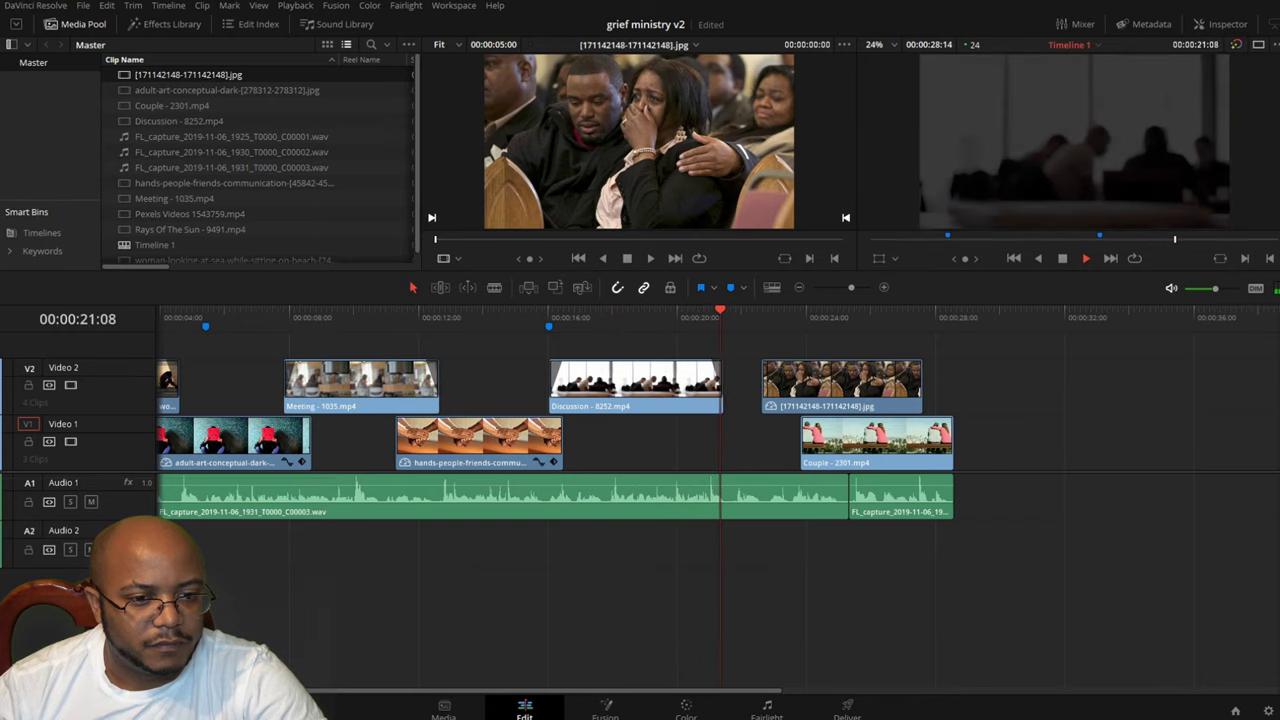
drag(869, 385, 747, 441)
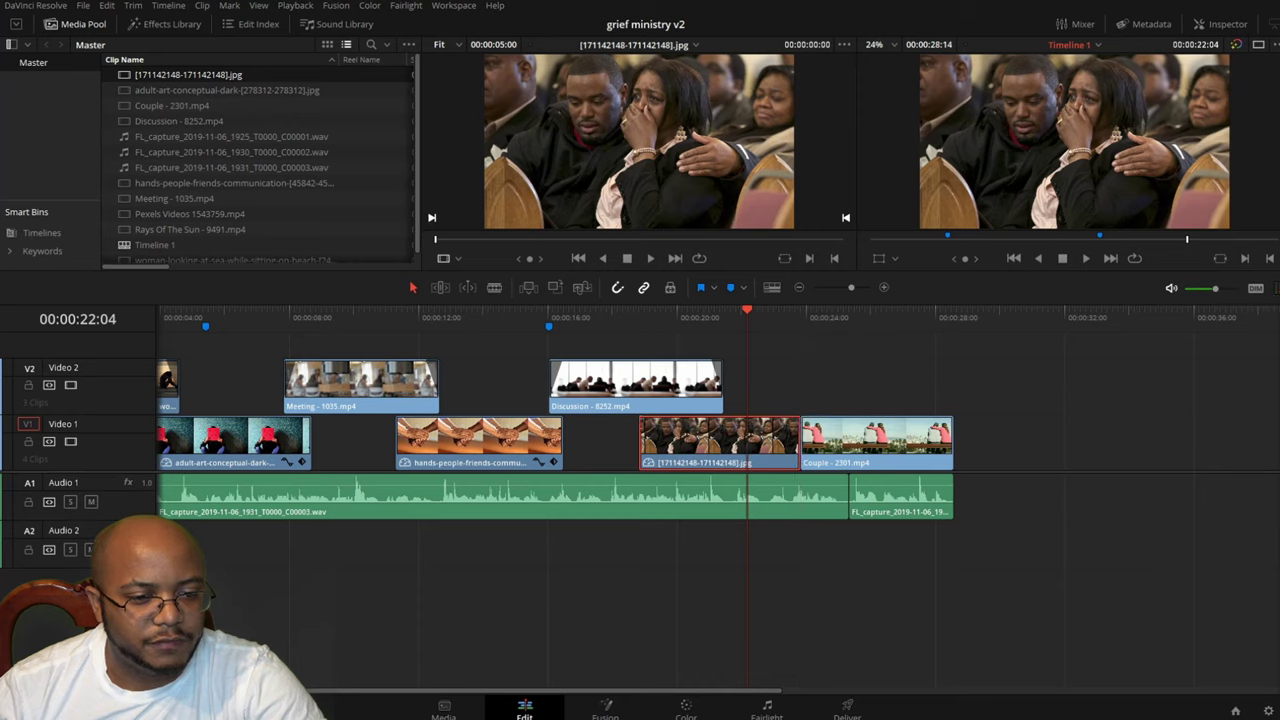
click(694, 317)
key(space)
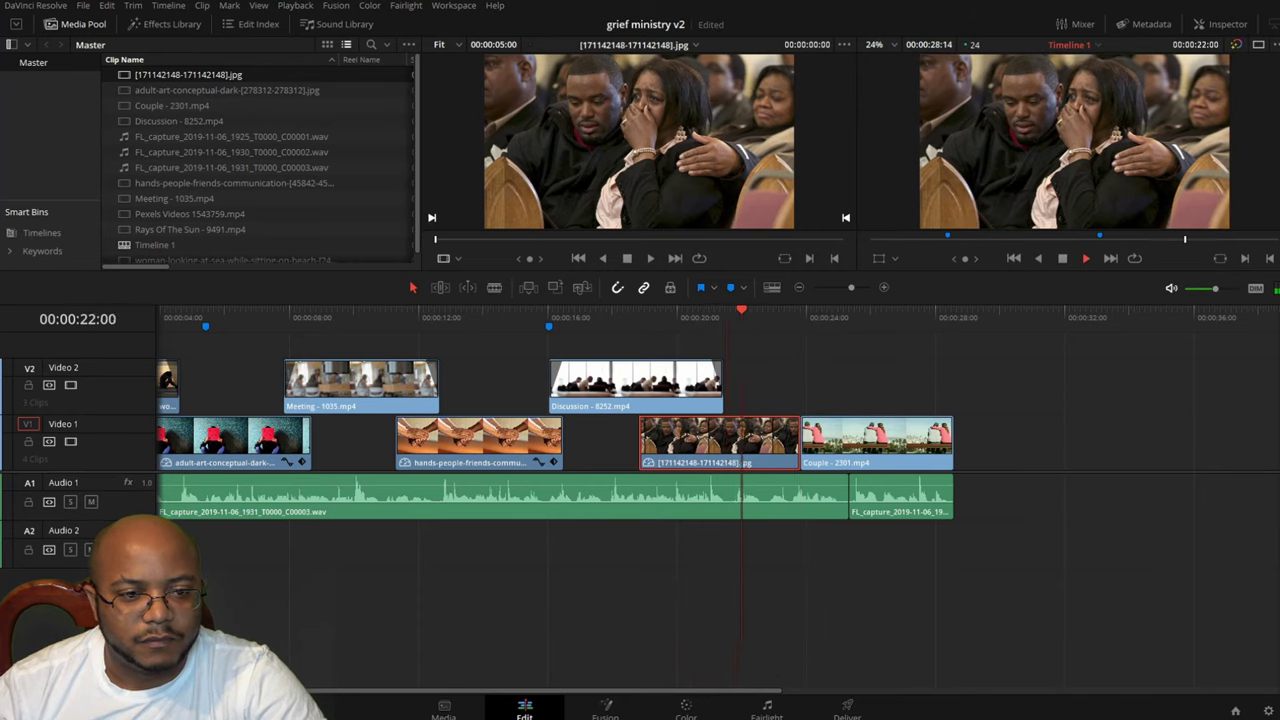
- Extend the end of Discussion - 8252.mp4 slightly over the church image and play back the transition
drag(721, 386, 734, 386)
click(707, 317)
key(space)
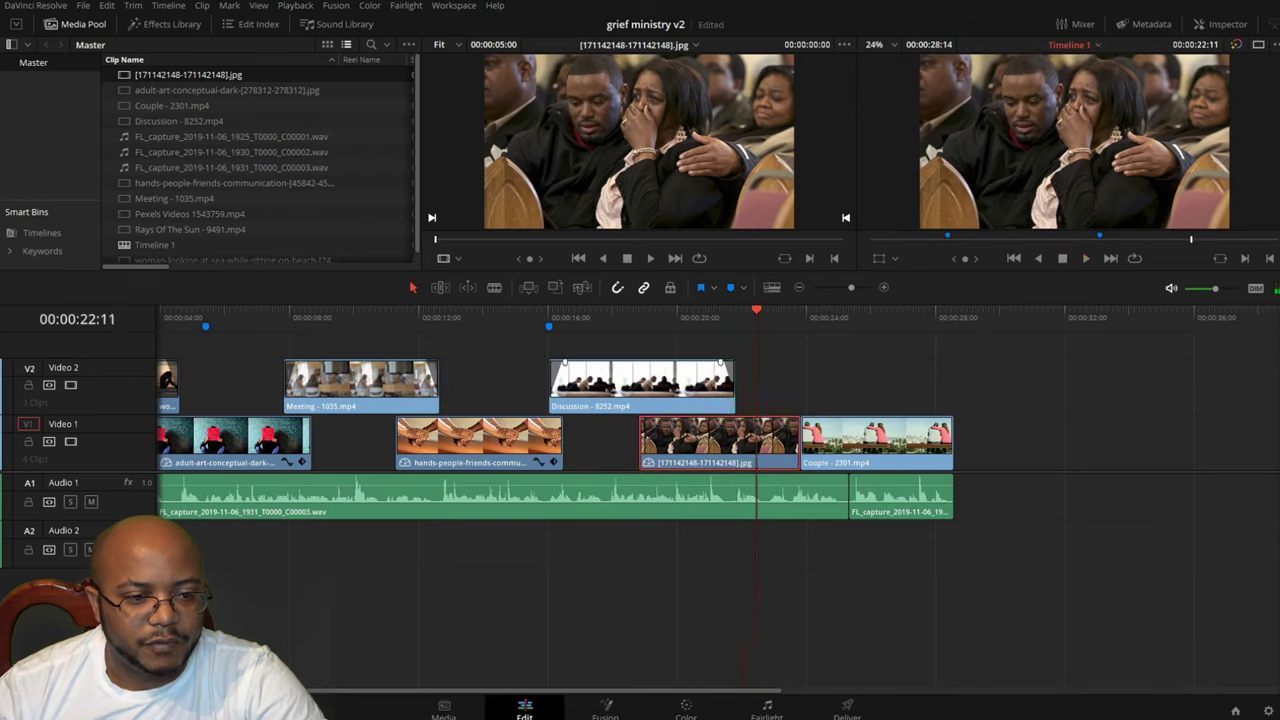
click(701, 317)
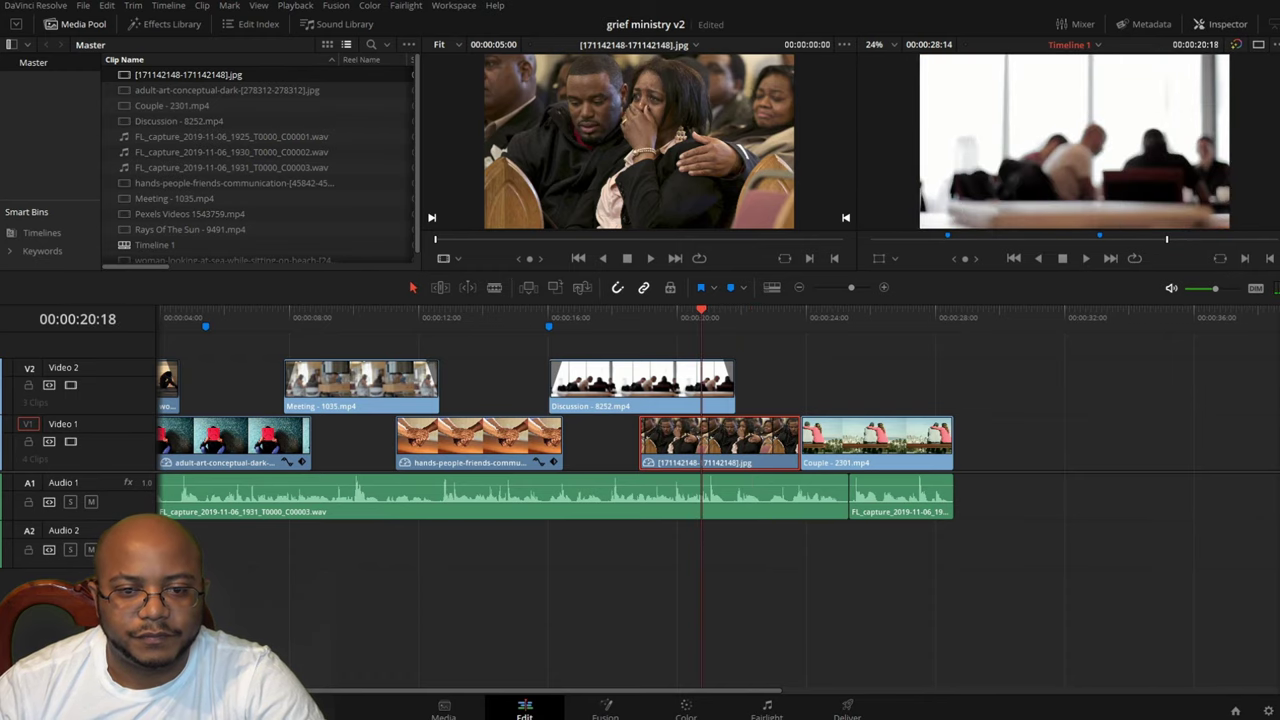
- Set the church image's zoom to 1.090 and its Y position to -37 in its transform properties
click(1220, 24)
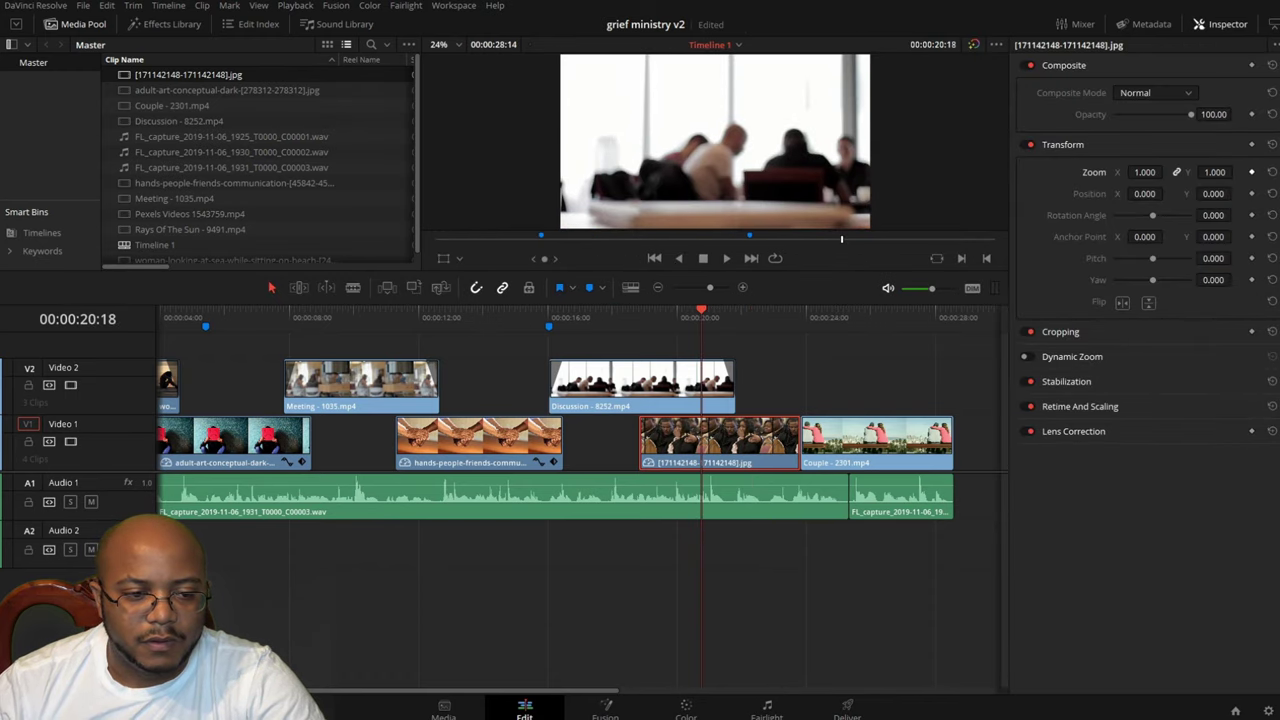
key(space)
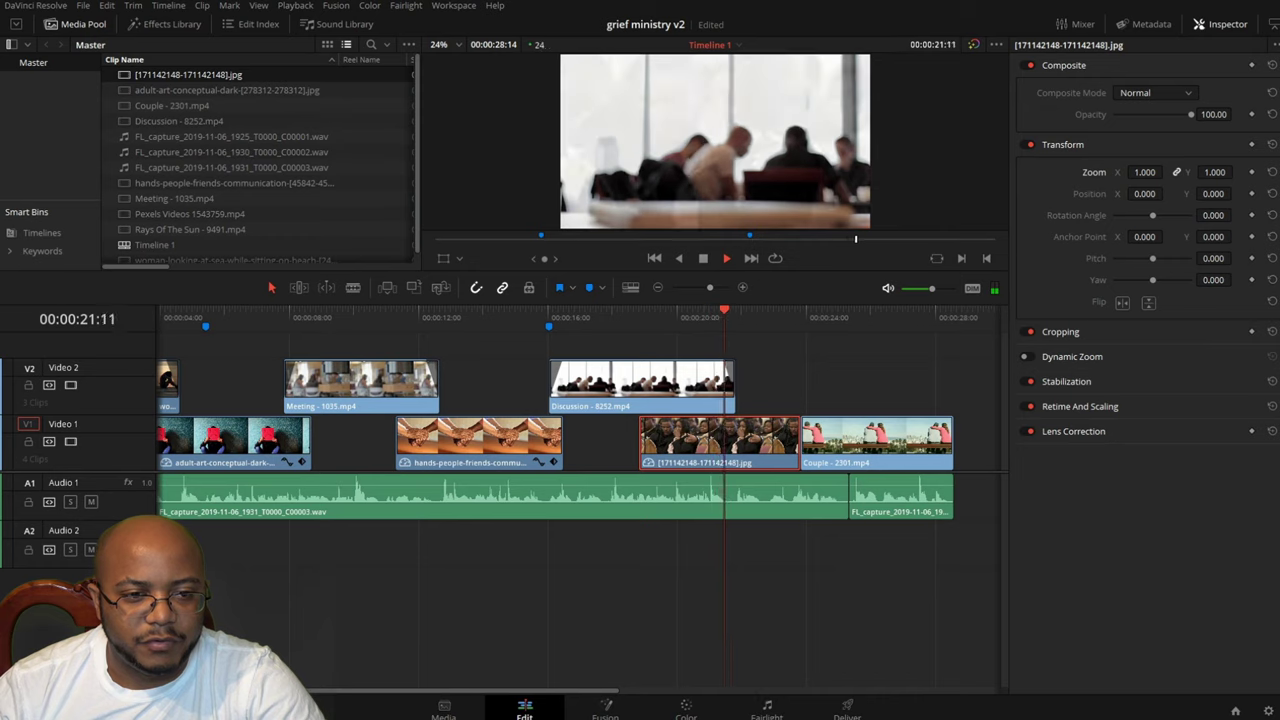
drag(1145, 172, 1188, 194)
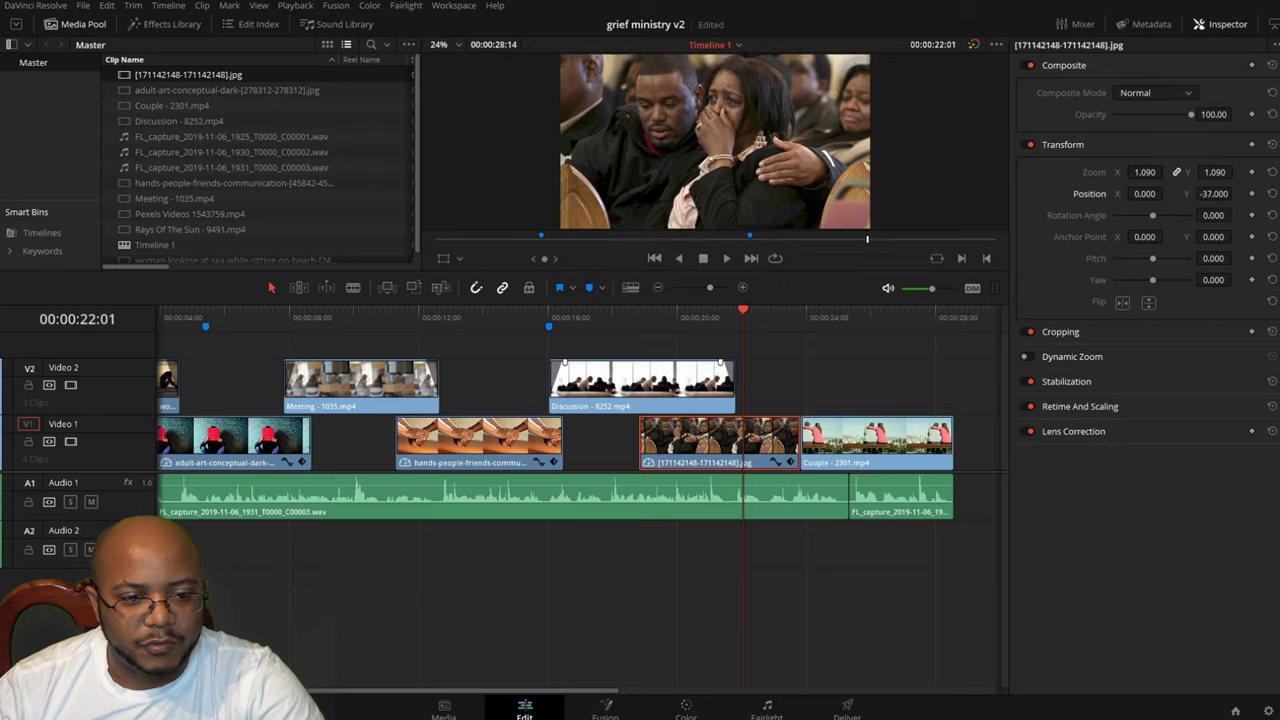
- Keyframe the church image's position at 00:00:23:20 with X 65 and Y -33
drag(743, 312, 801, 312)
click(778, 312)
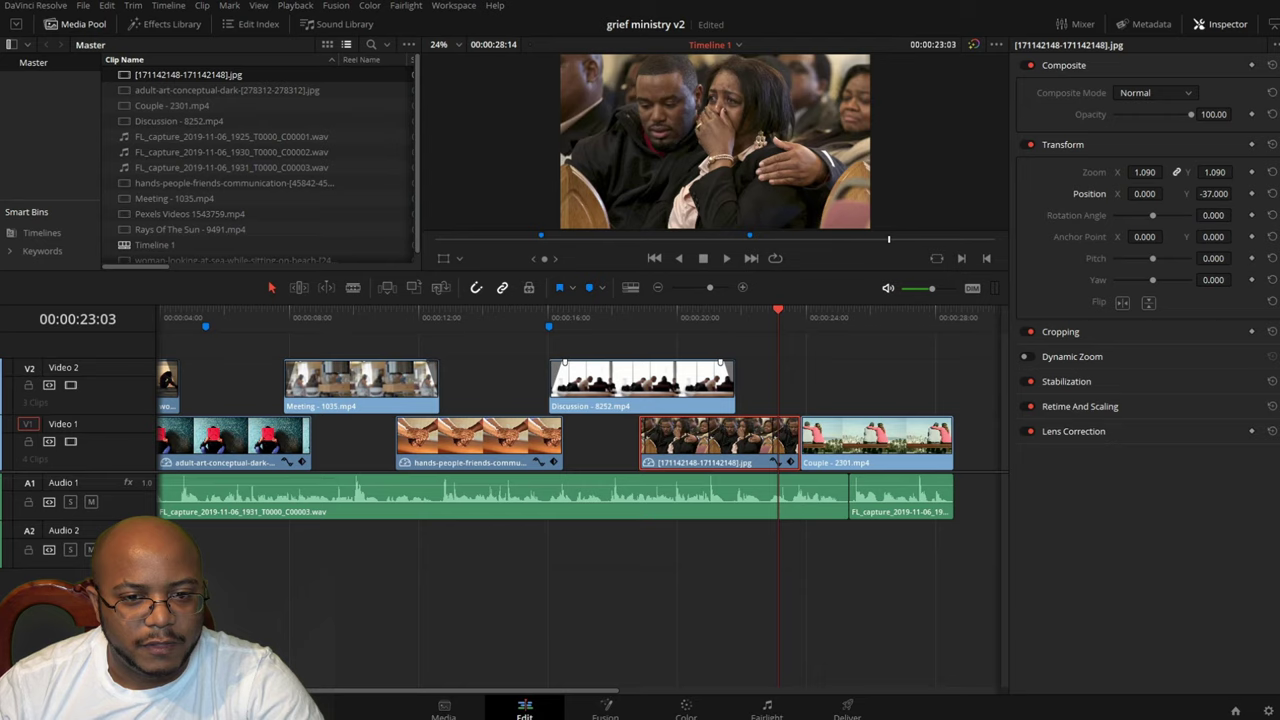
drag(1214, 194, 1174, 193)
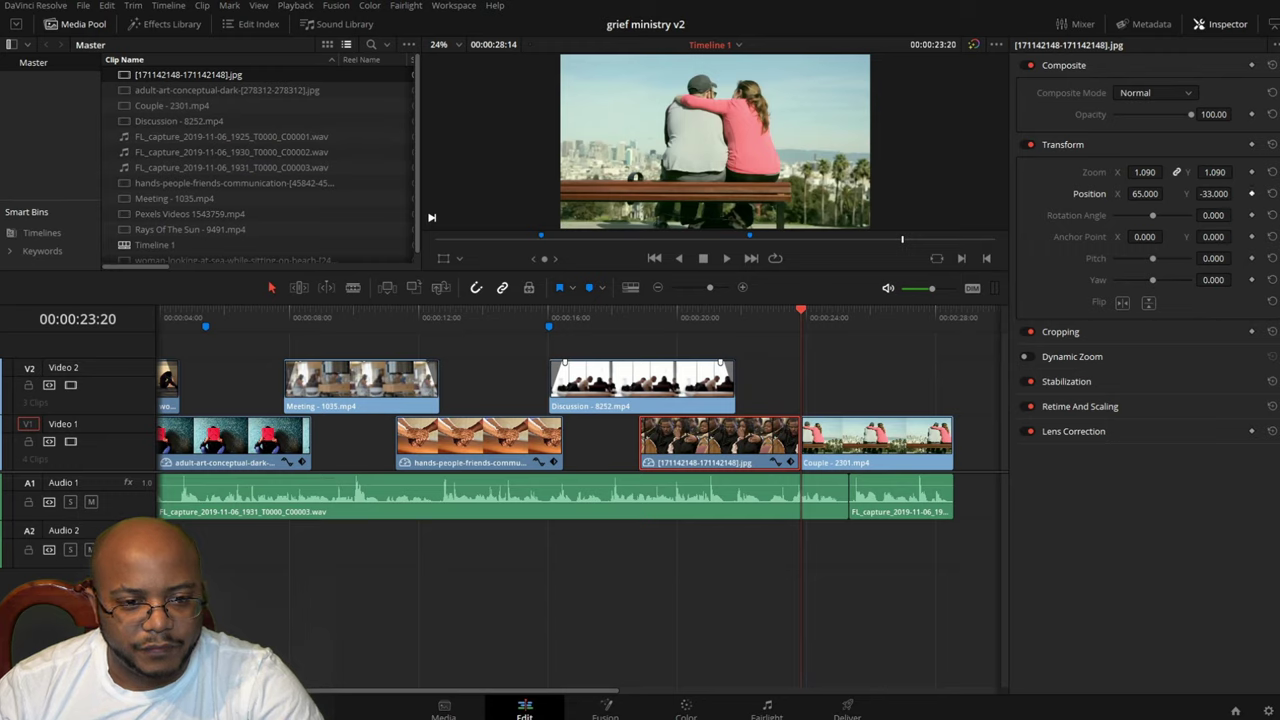
- Keyframe the church image's position at 00:00:20:10 with X set to 0, and play back the sideways pan
click(690, 317)
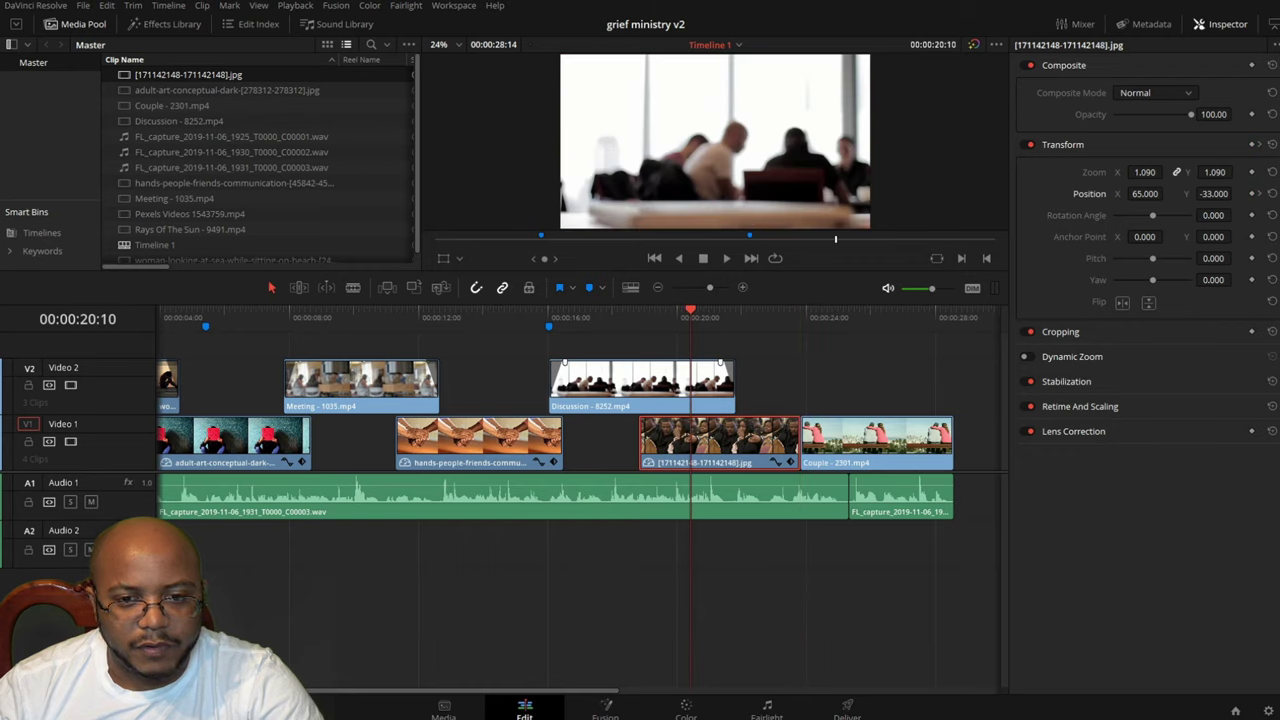
double_click(1145, 194)
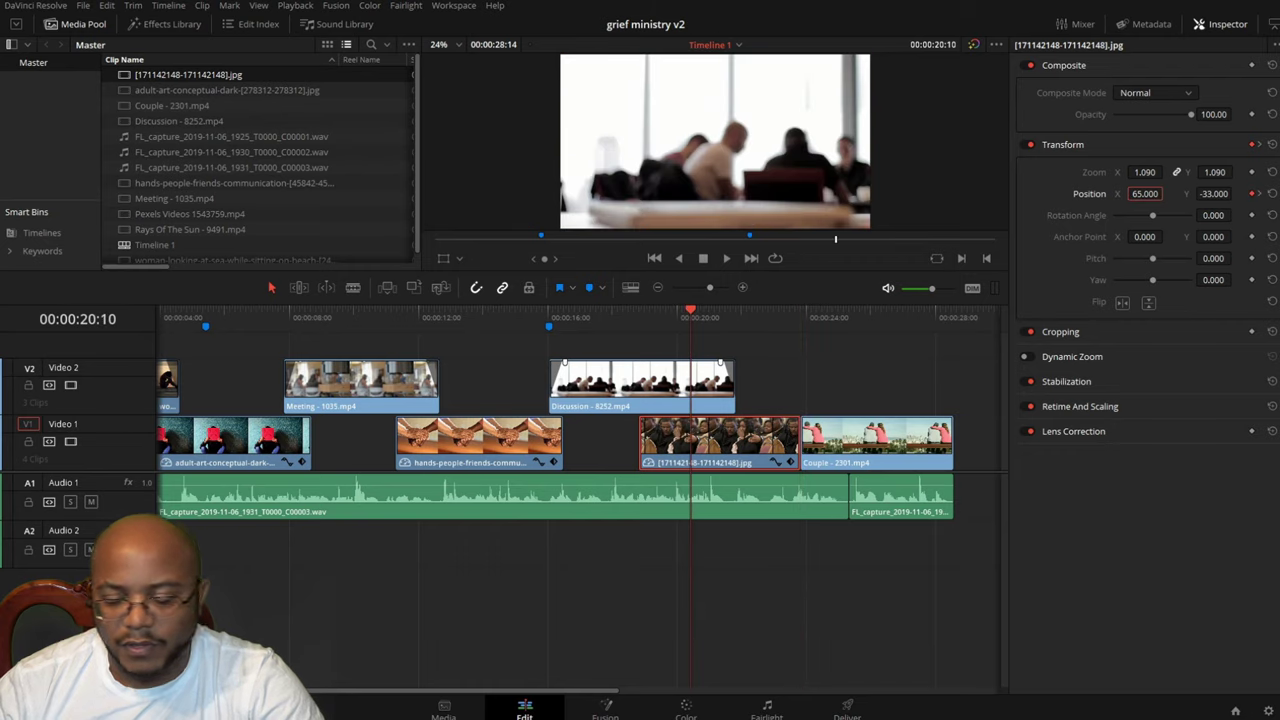
text(0)
key(Return)
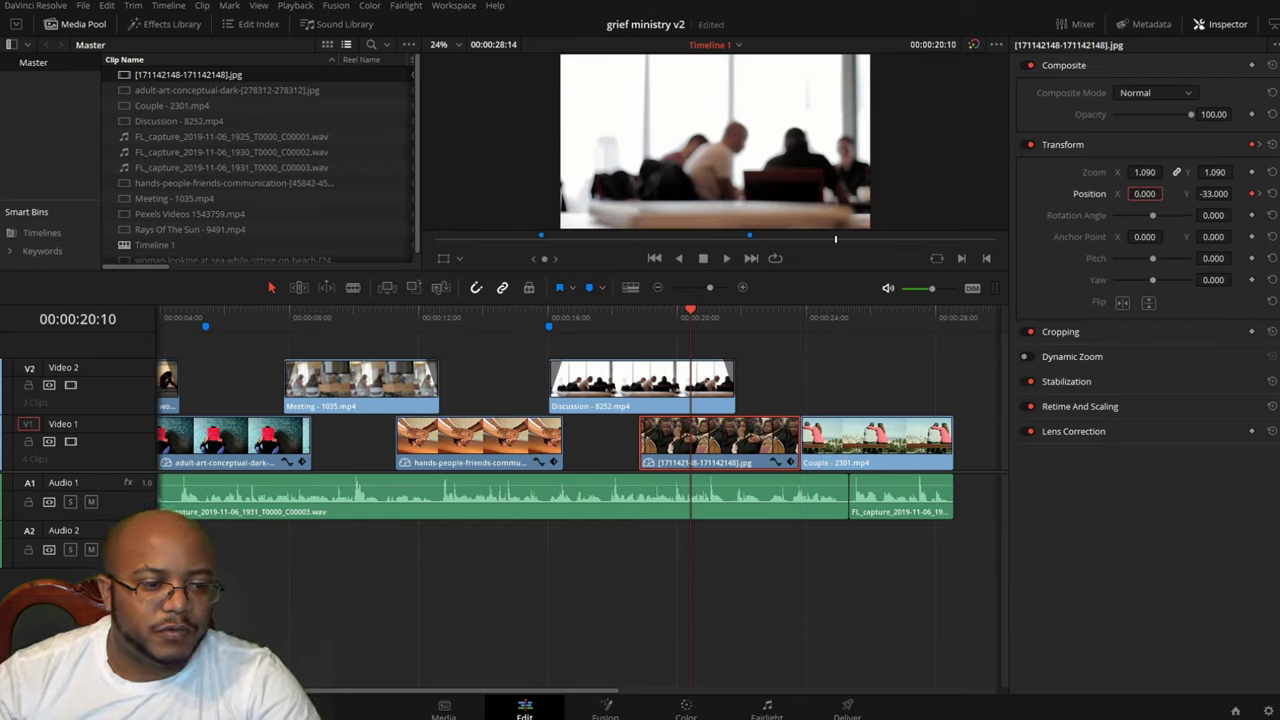
click(674, 317)
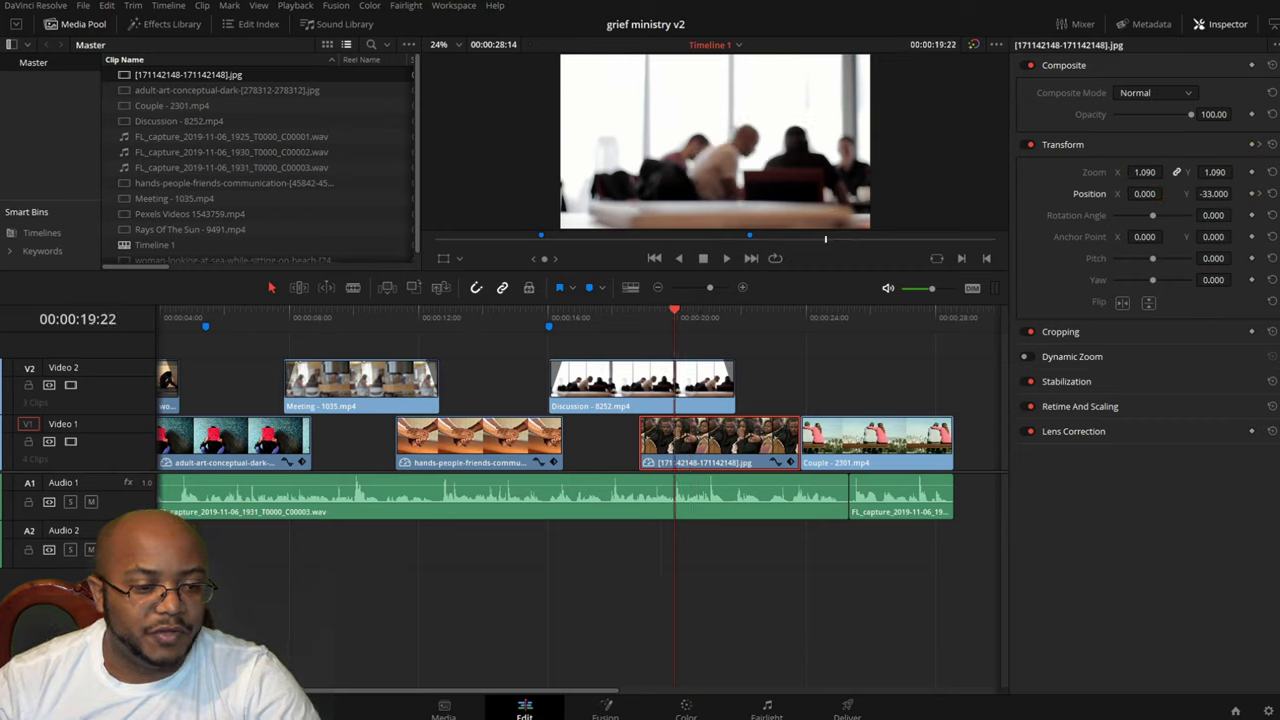
key(space)
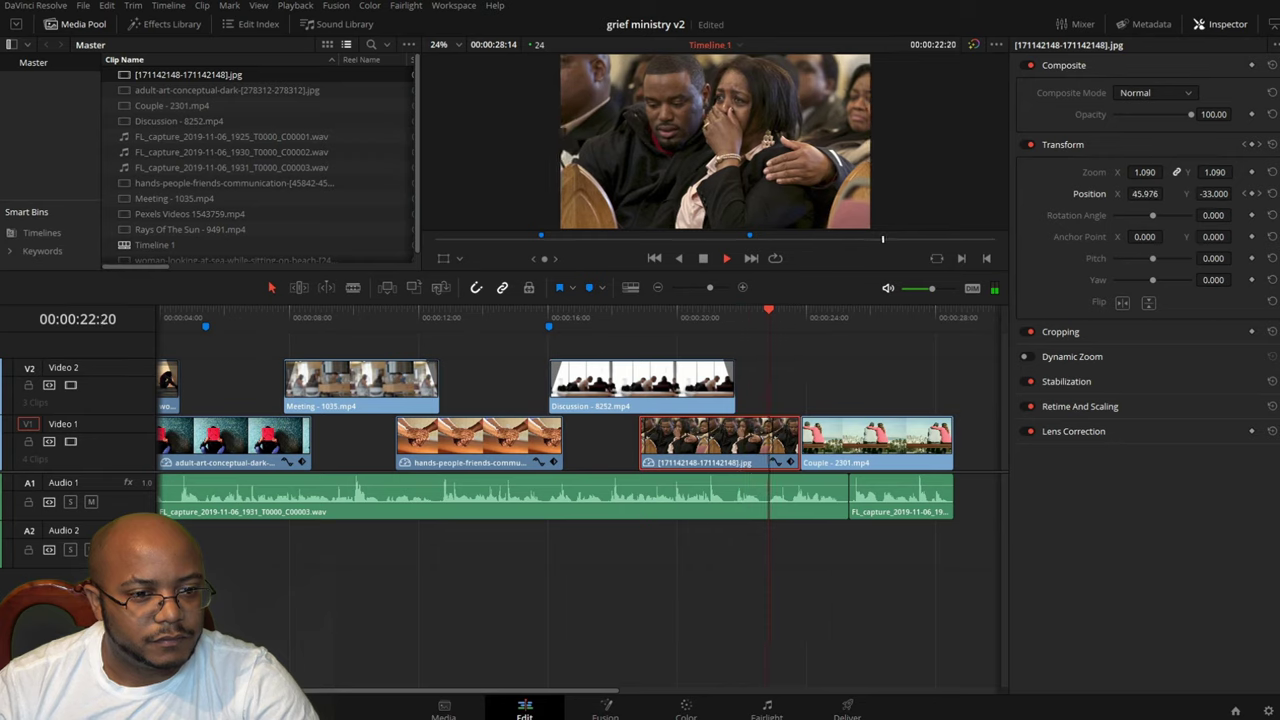
key(space)
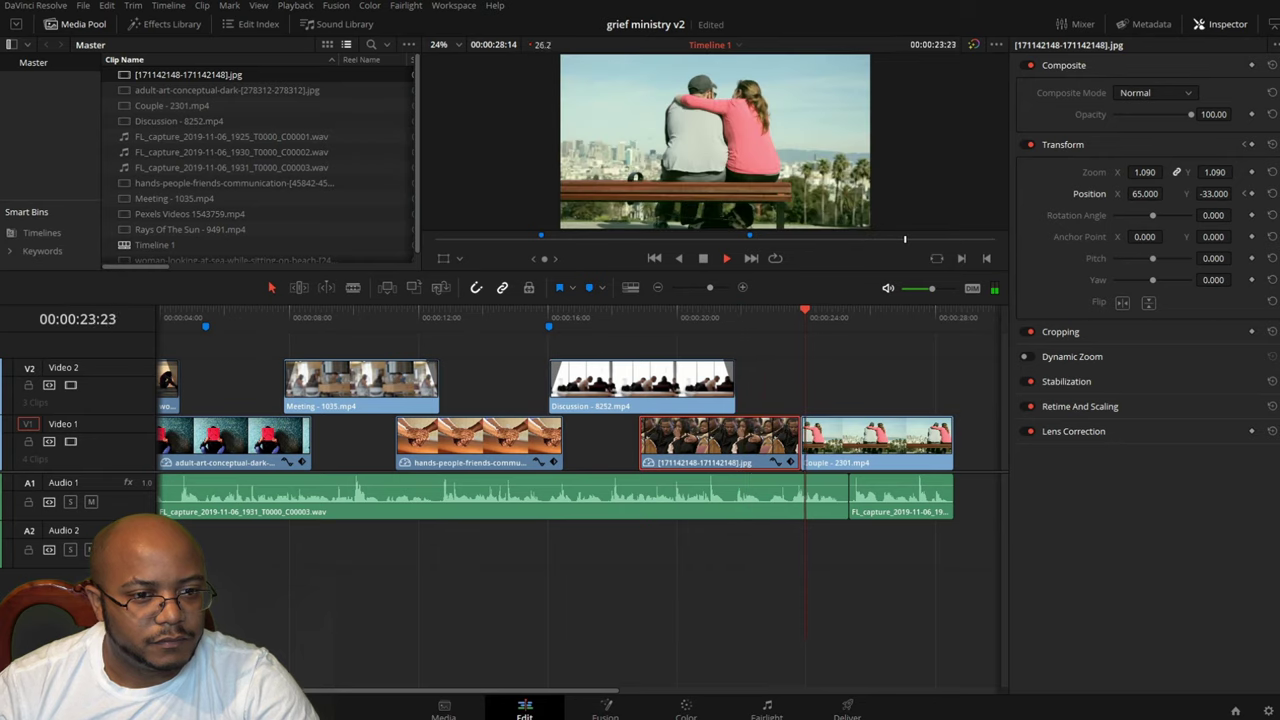
click(694, 316)
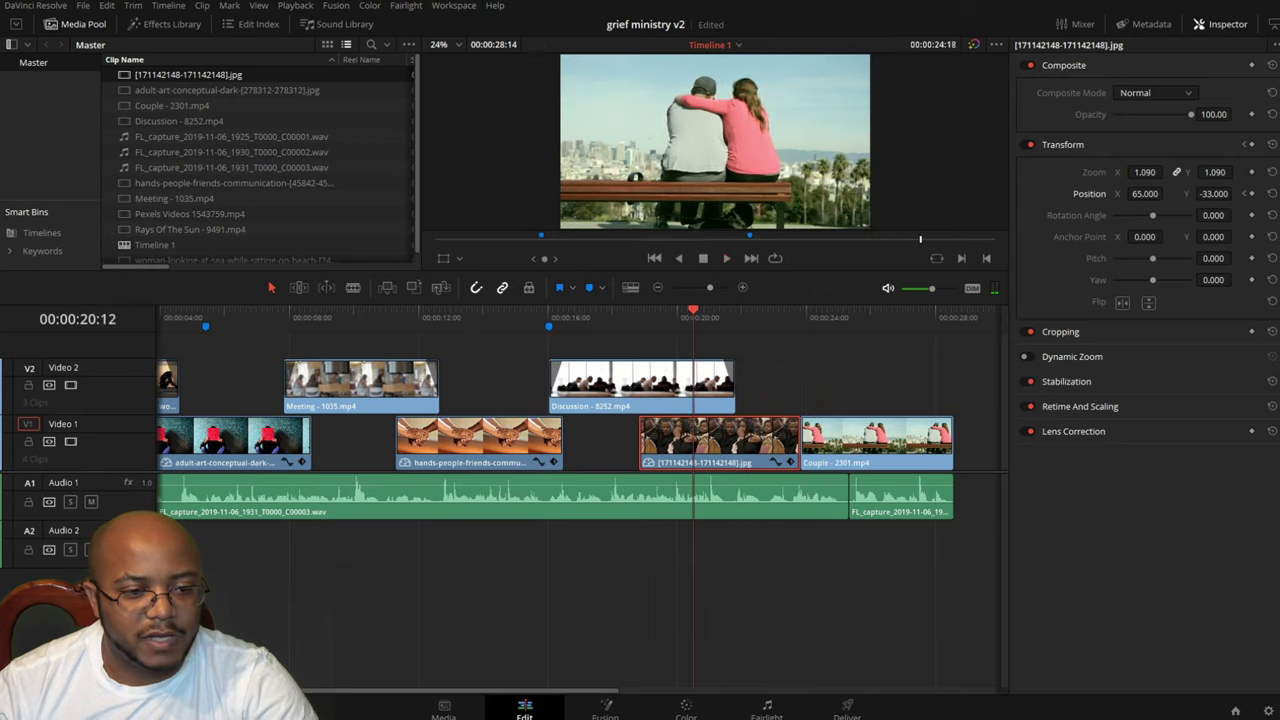
- Place the reflective-photo-of-woman-smiling image on Video 2 at 00:00:23:02, overlapping the church image's end, and play back the cut
key(space)
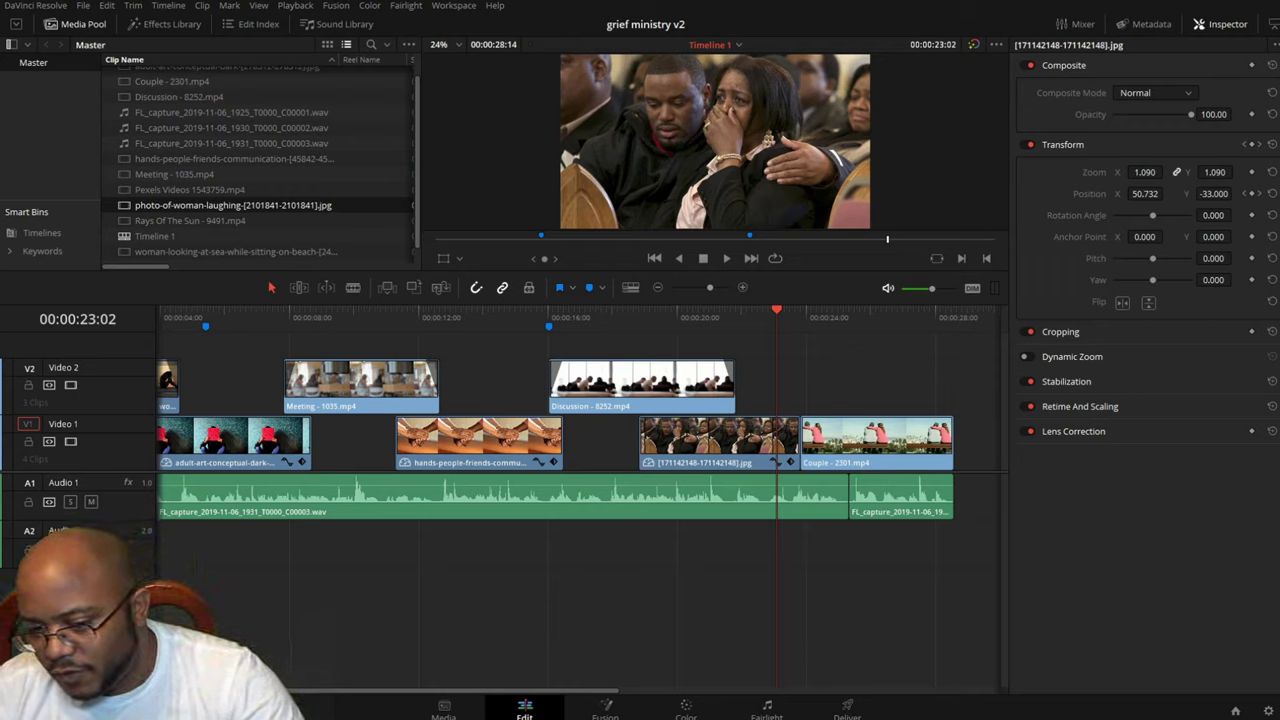
mouse_move(766, 375)
mouse_down()
mouse_move(803, 376)
mouse_move(742, 376)
mouse_up()
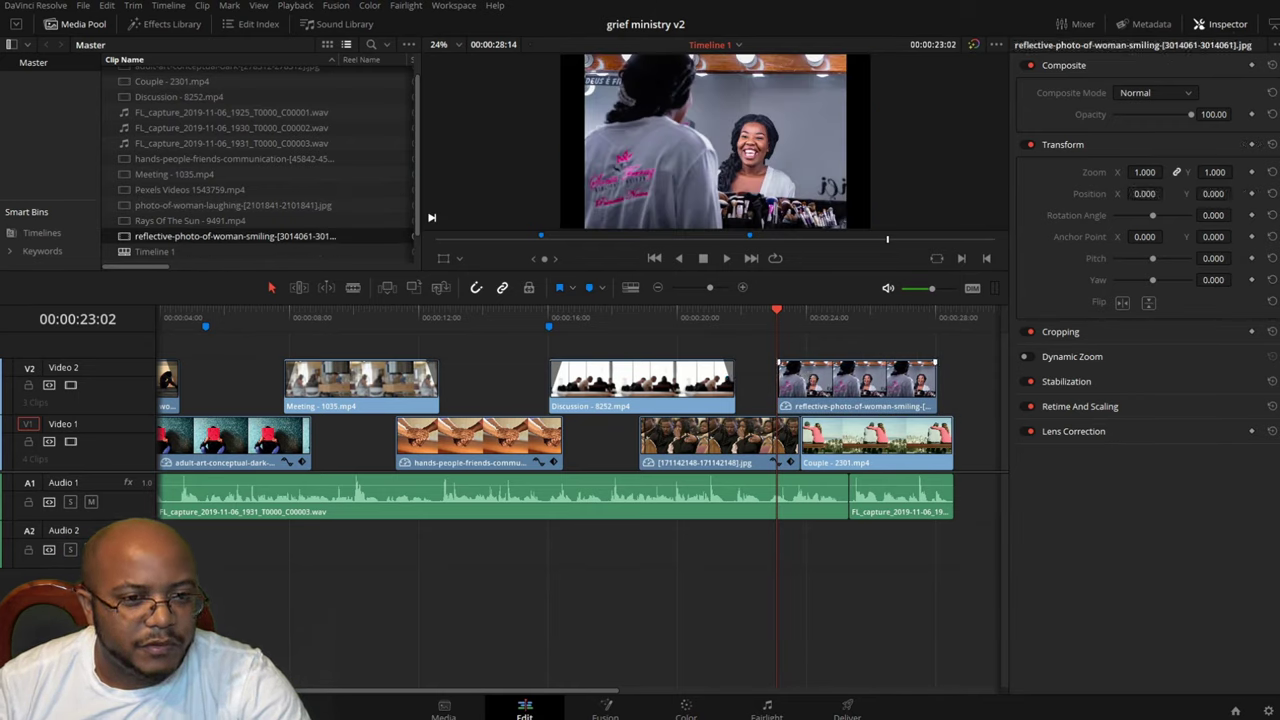
key(Up)
key(space)
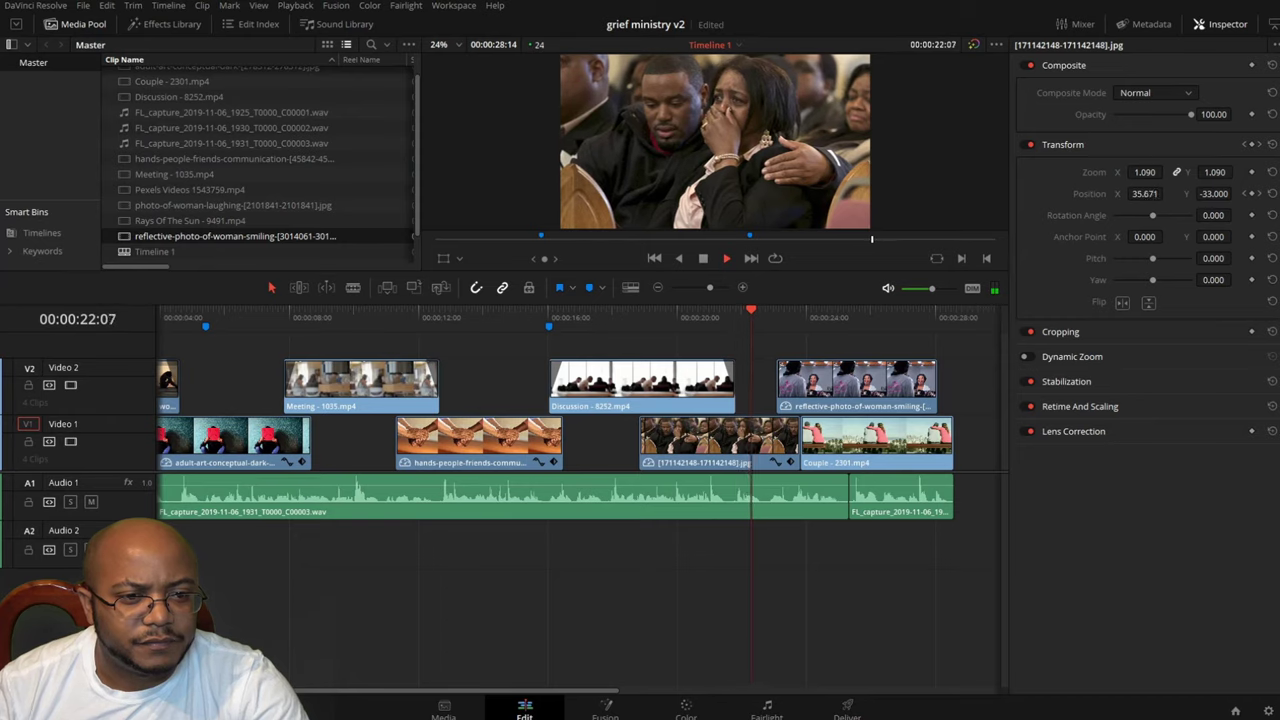
key(space)
key(Up)
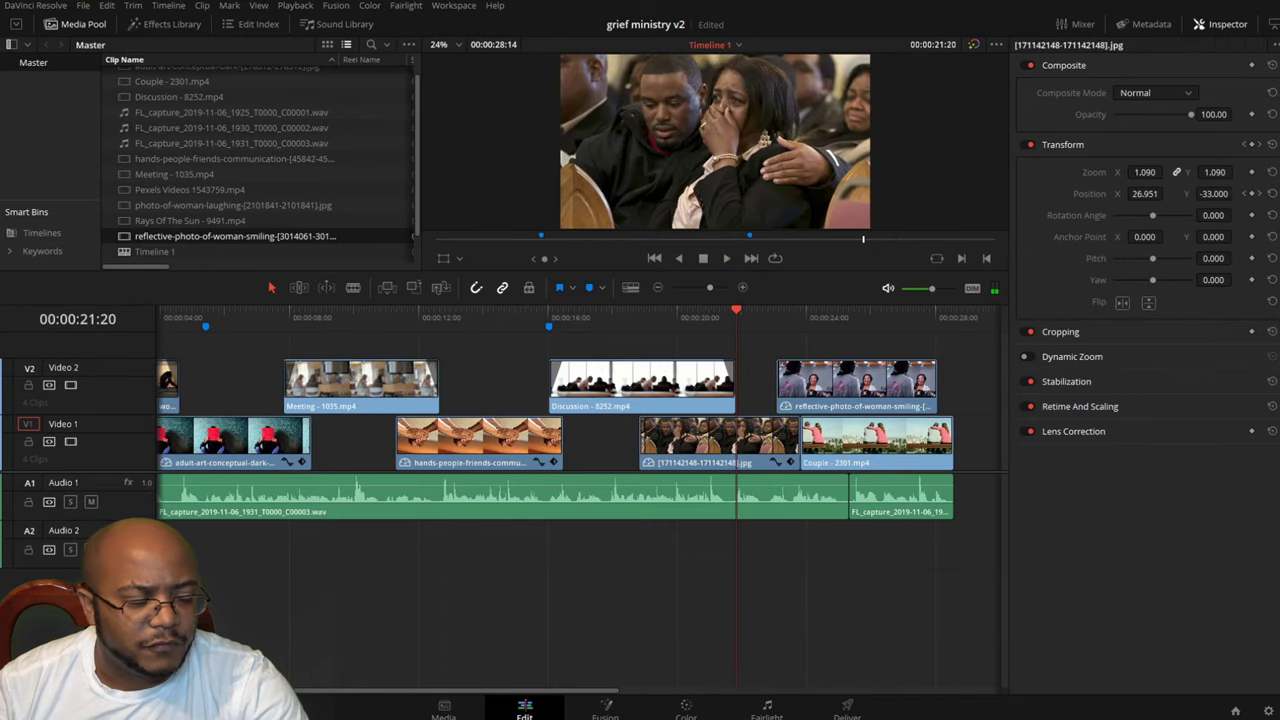
- Shift the smiling woman image earlier on Video 2 to start at about 00:00:22:21, playing back the voice-over to check its timing
click(742, 287)
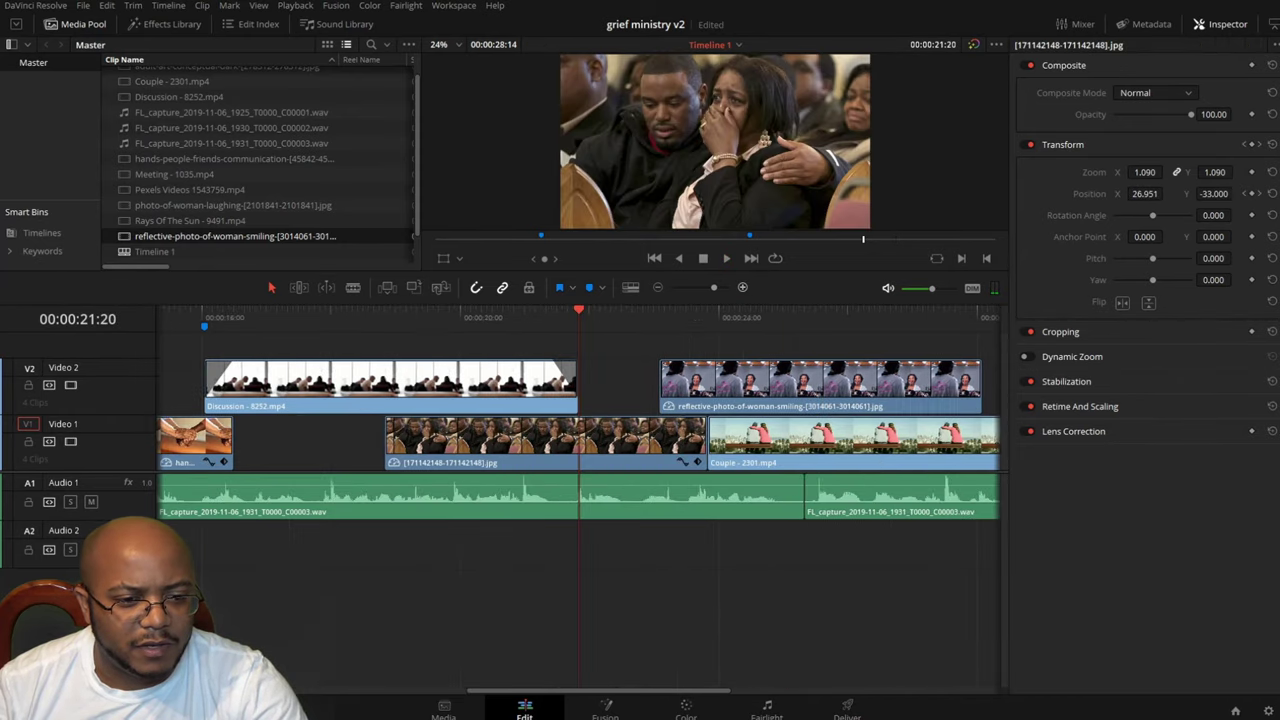
click(742, 287)
key(space)
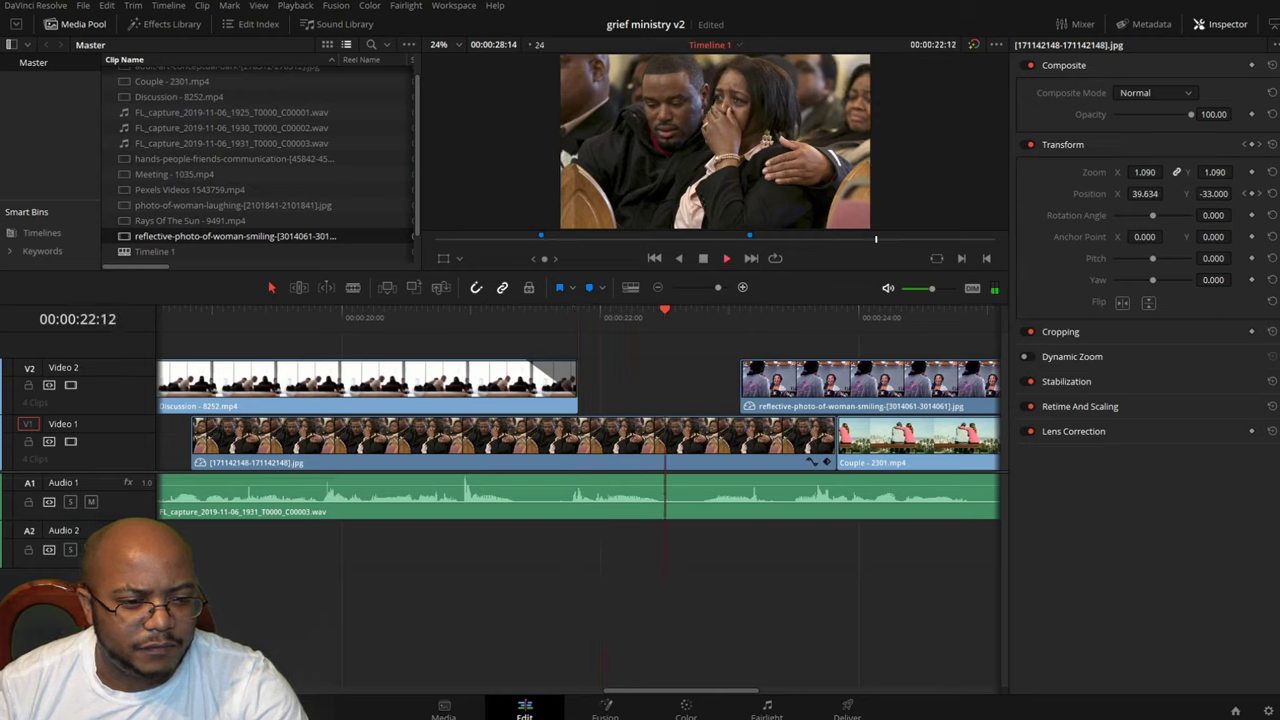
drag(815, 382, 796, 382)
key(space)
key(slash)
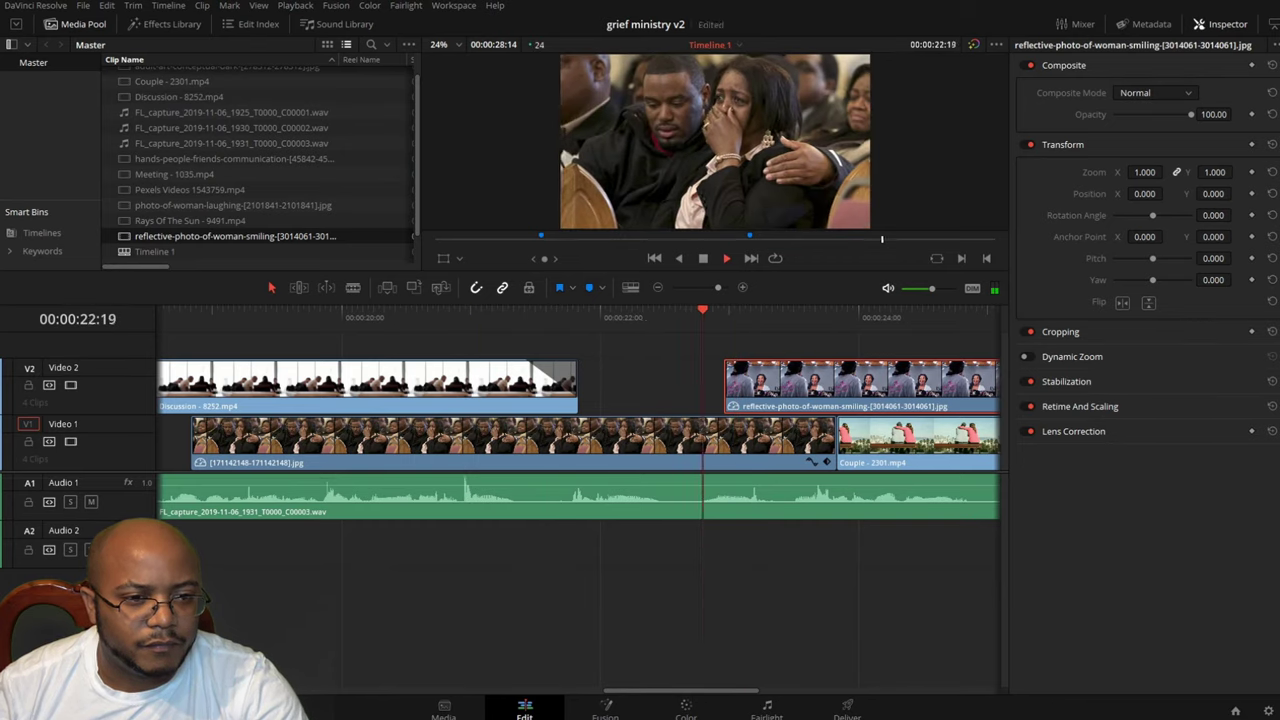
drag(762, 382, 751, 382)
click(666, 316)
key(space)
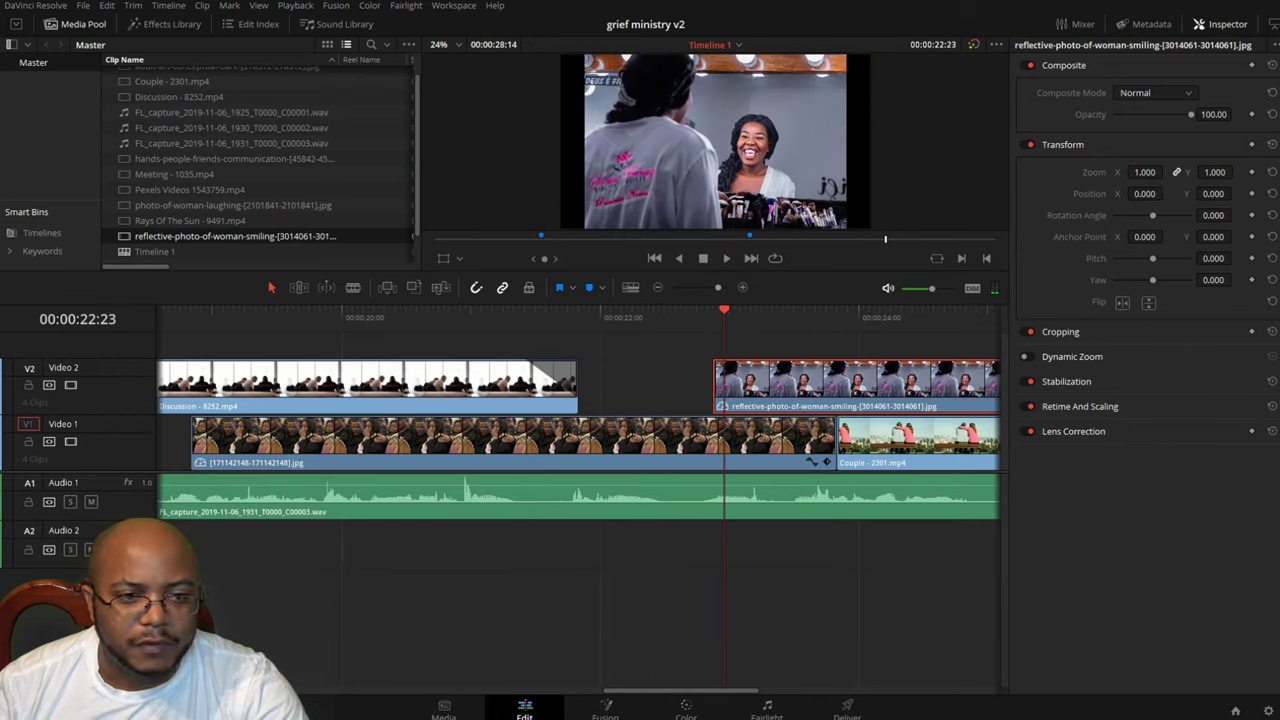
- Set the smiling woman image's zoom to 1.240 and play back the cut into it
drag(1144, 172, 1170, 172)
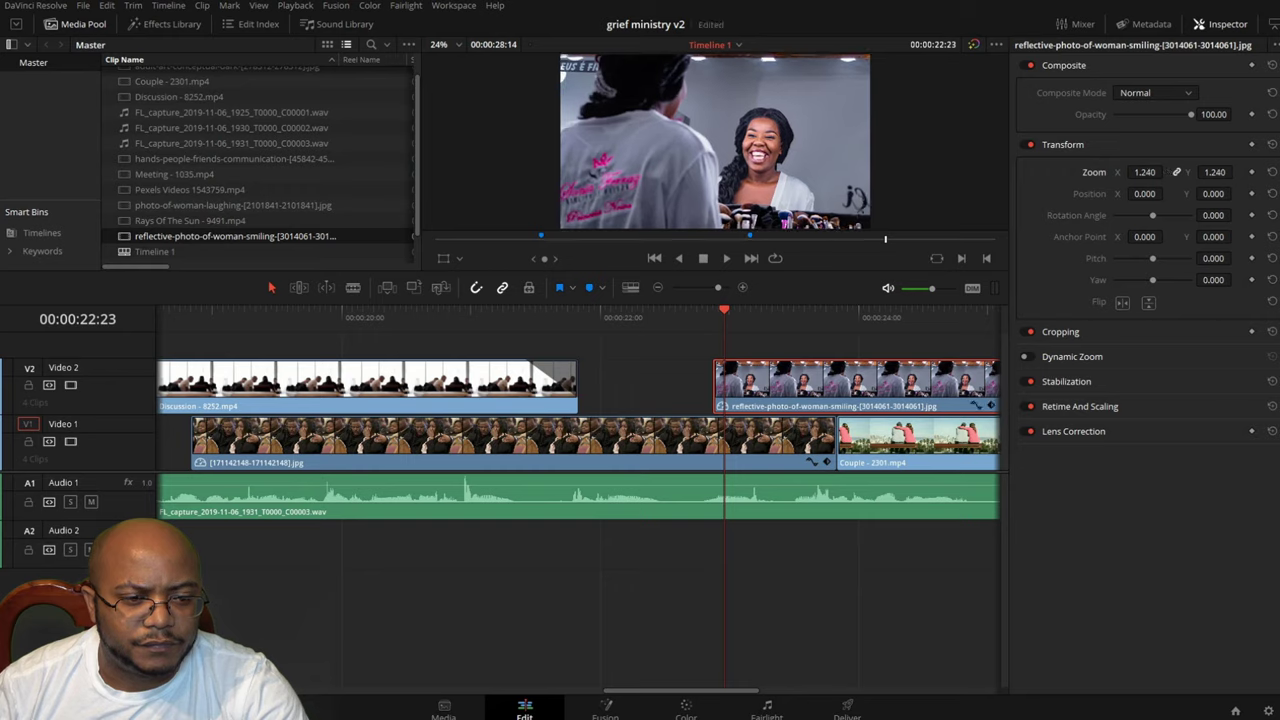
click(455, 316)
key(space)
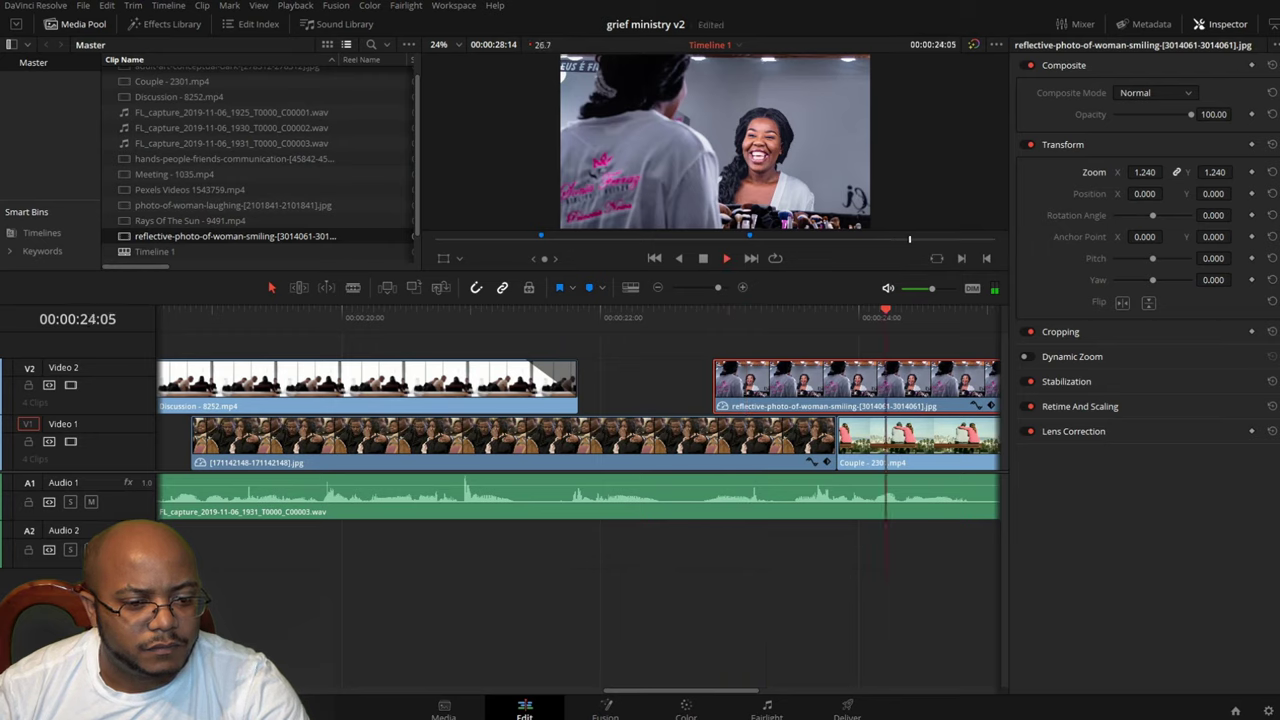
- Split the smiling woman image at 00:00:24:03 and delete the part after the cut
key(space)
key(Left)
key(Left)
key(Left)
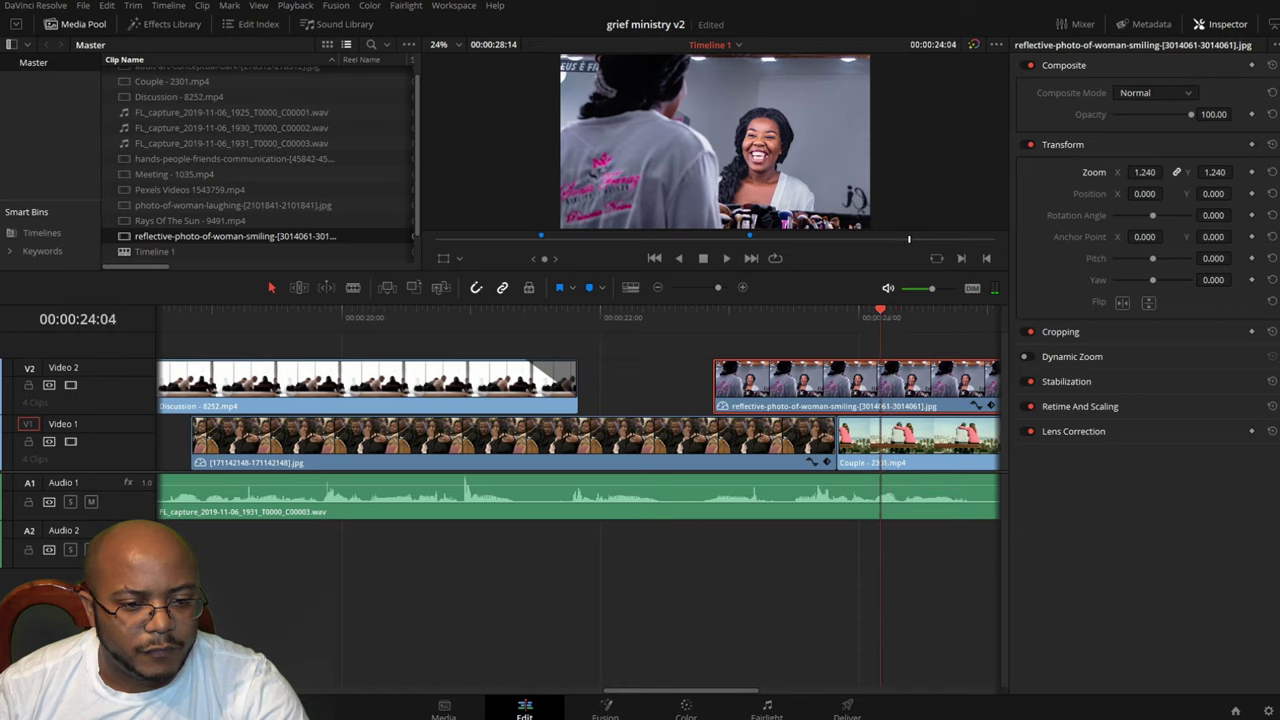
key(b)
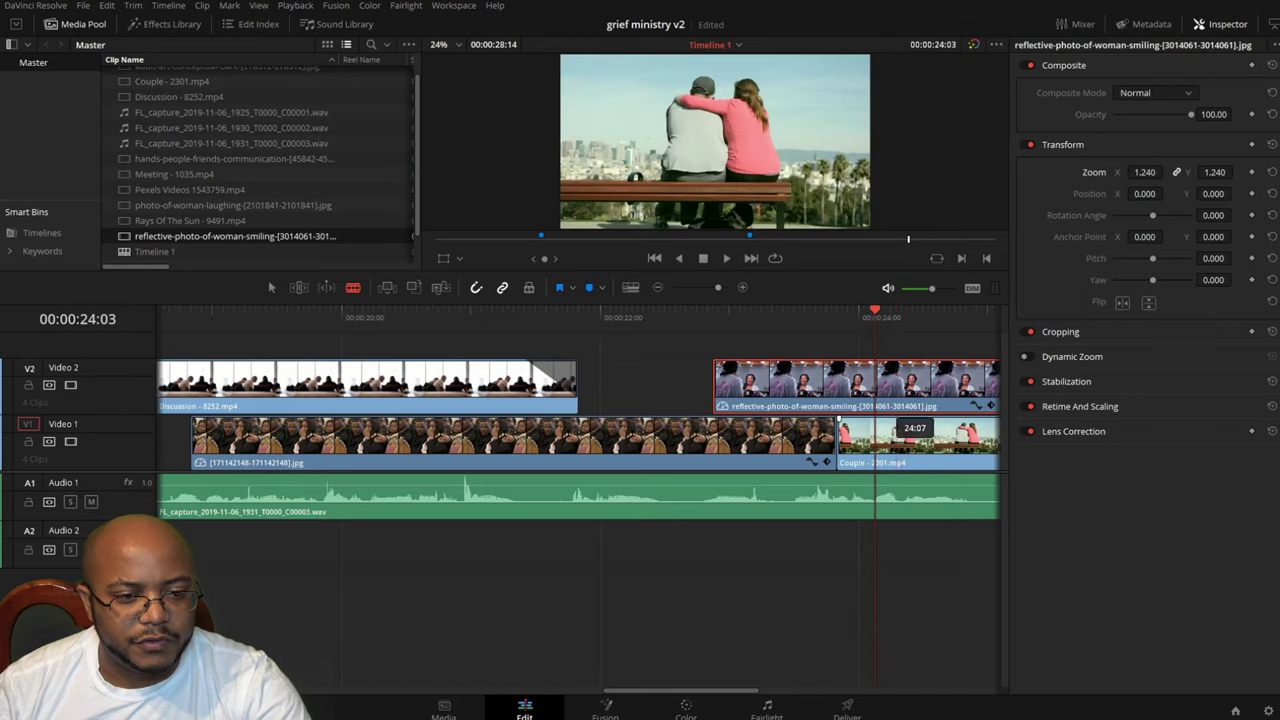
click(875, 393)
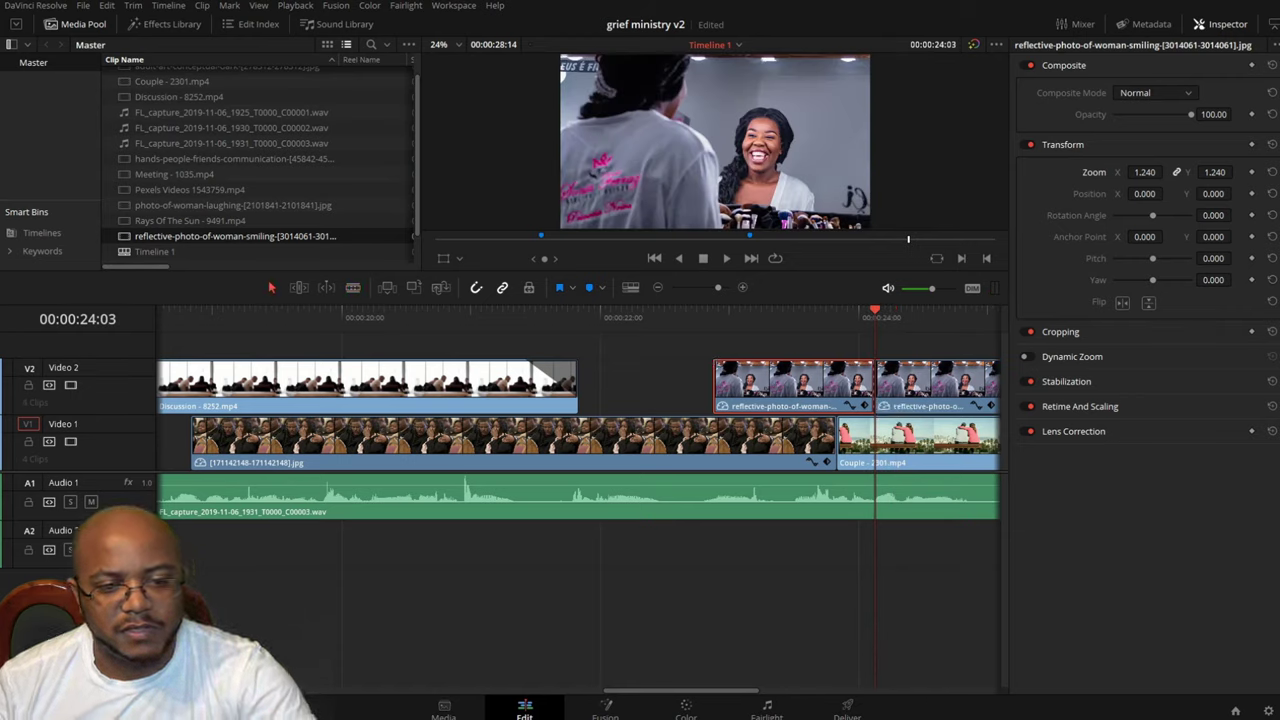
key(a)
key(Delete)
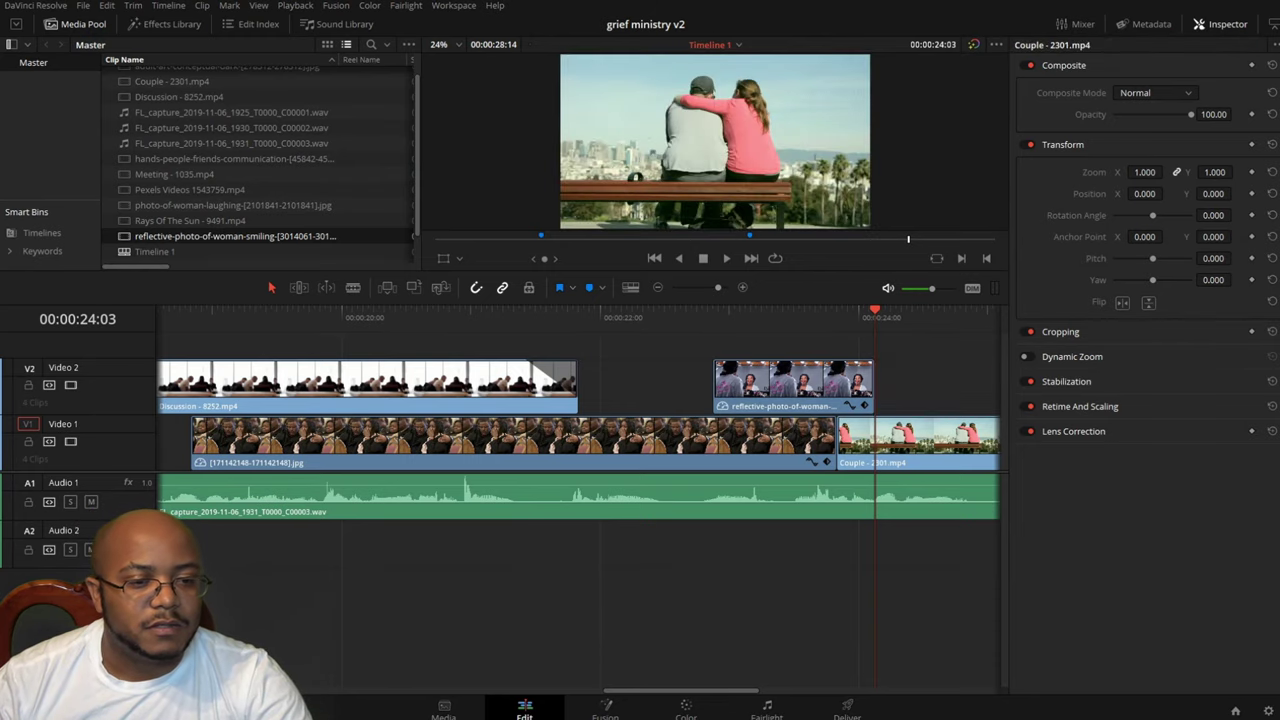
- Play back the timeline from the start of the church image into the Couple - 2301.mp4 clip
key(ctrl+minus)
key(ctrl+minus)
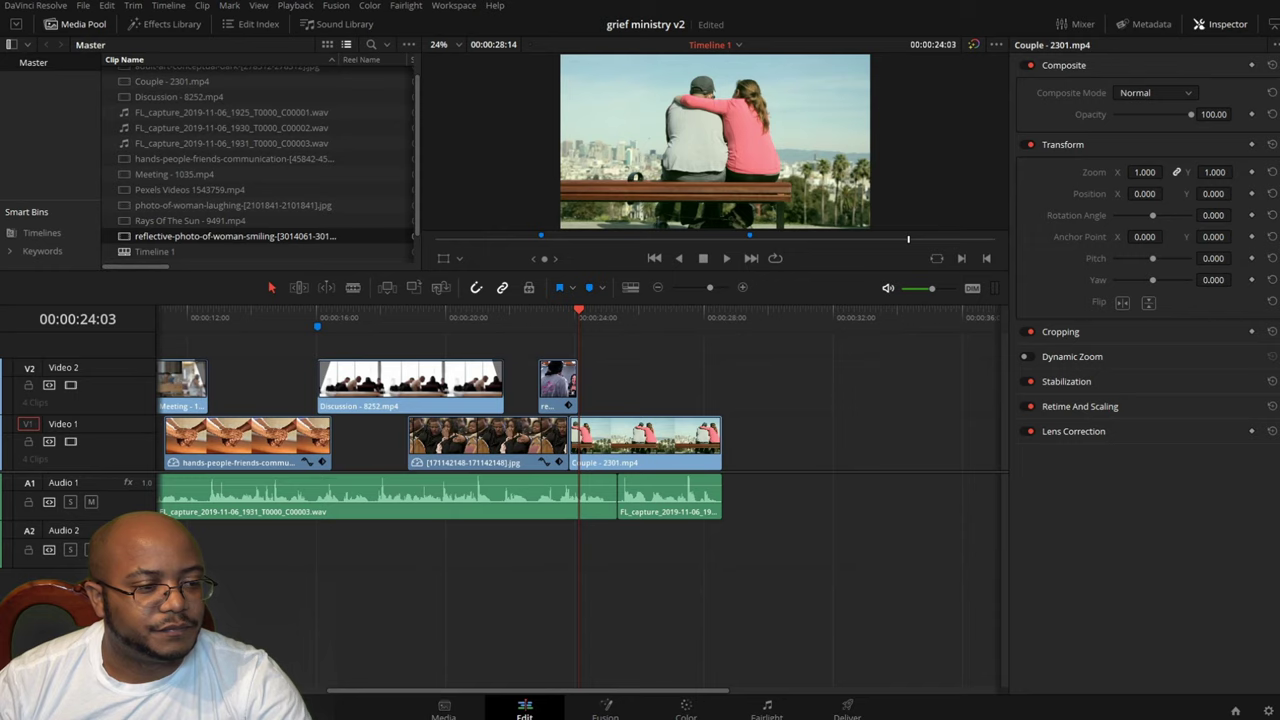
click(408, 318)
key(space)
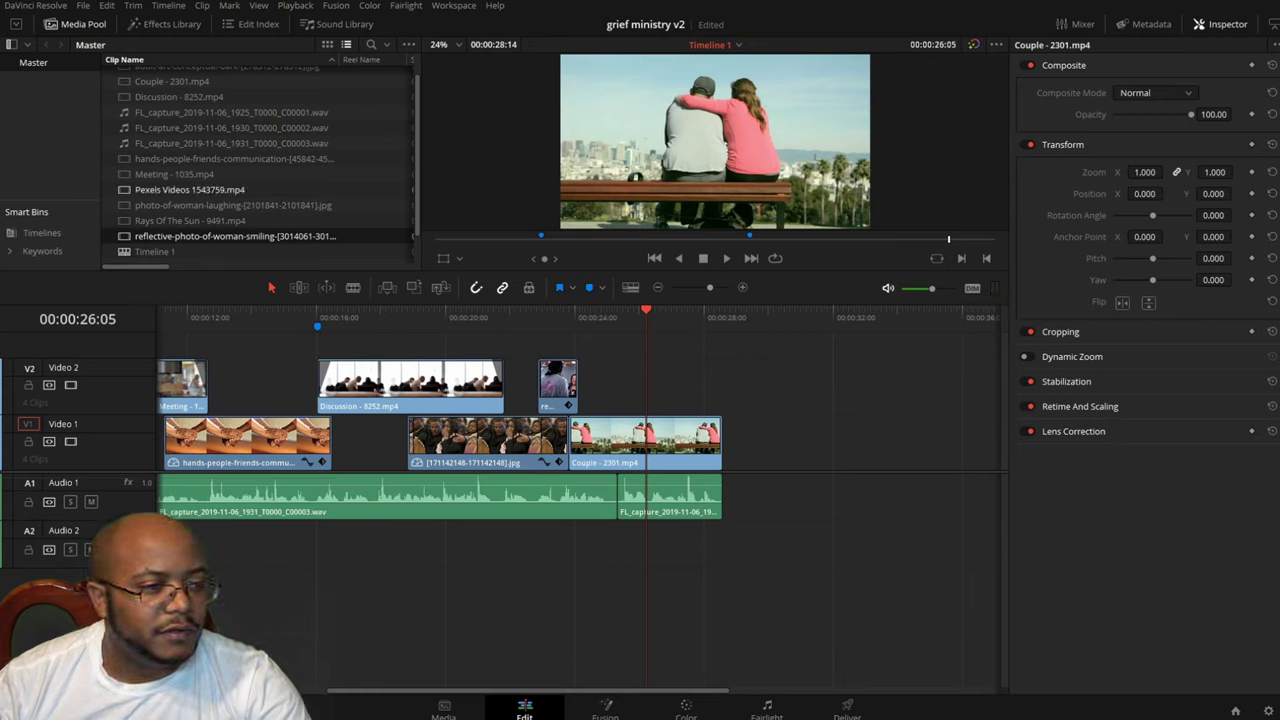
- Preview the imported stock clips and images, from Pexels Videos 1543759.mp4 to Rays Of The Sun - 9491.mp4, as candidates for the closing shot
double_click(190, 190)
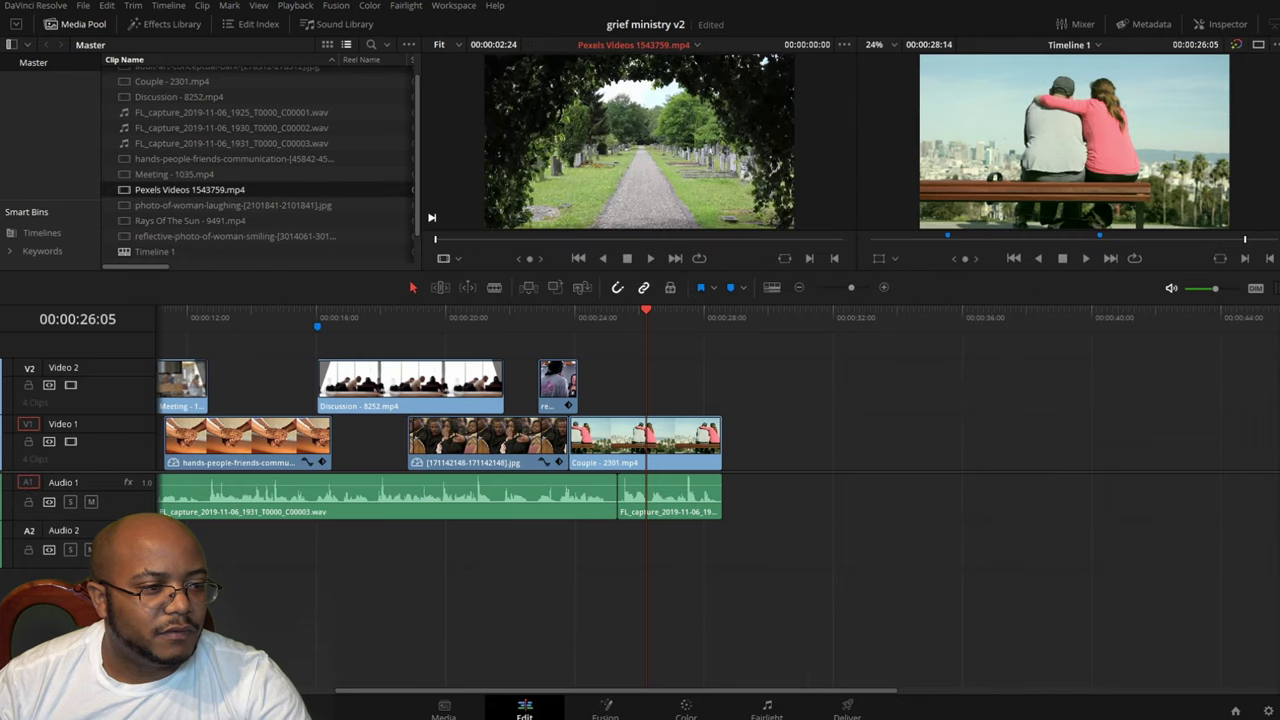
key(space)
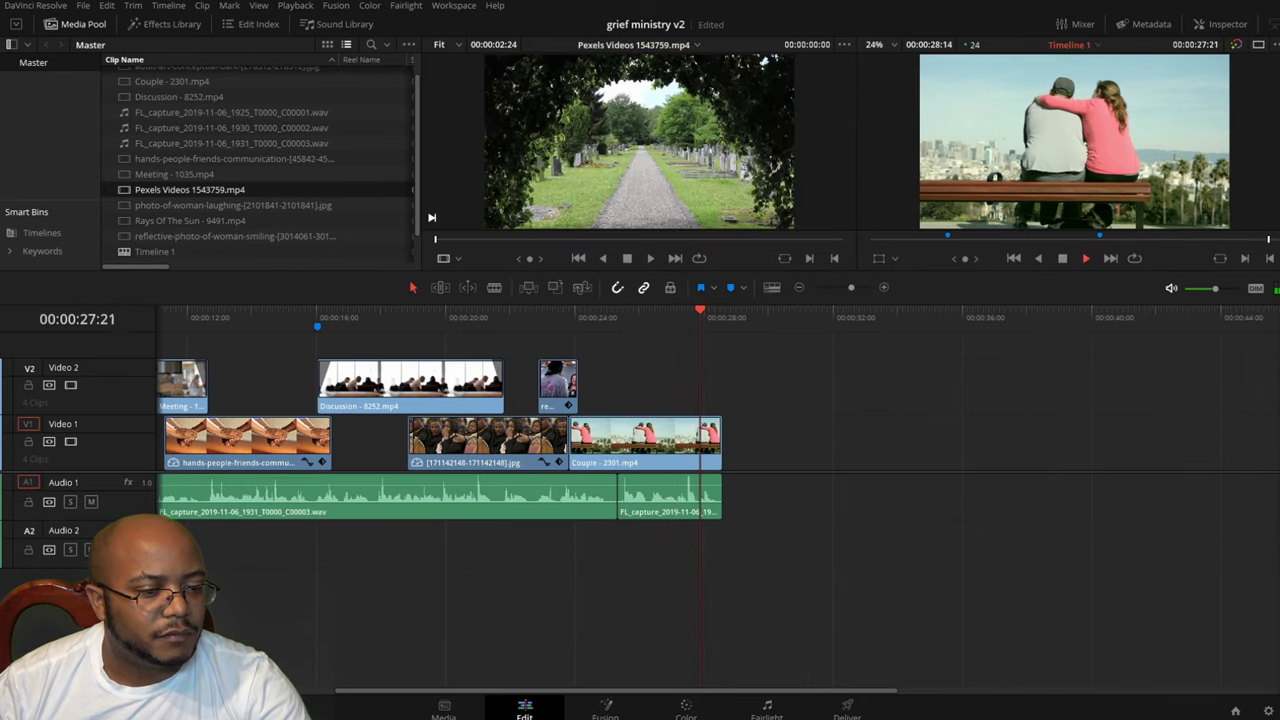
scroll(260, 160, up, 1)
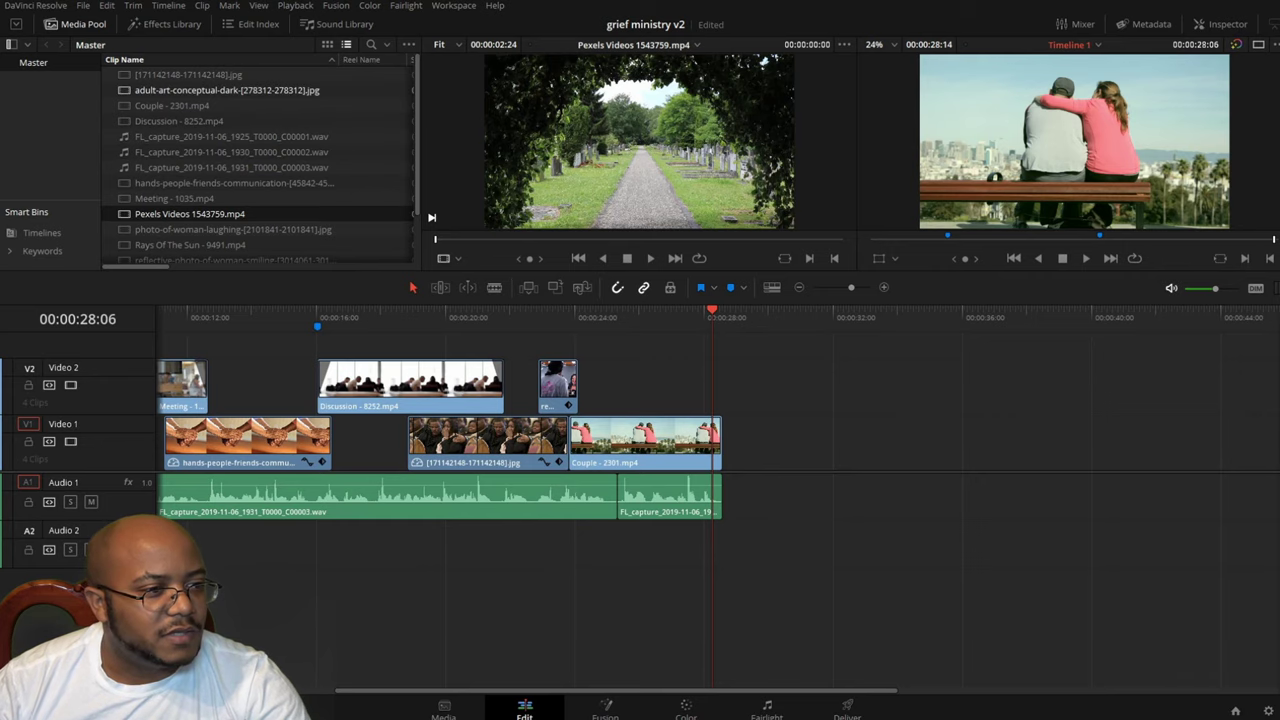
double_click(180, 121)
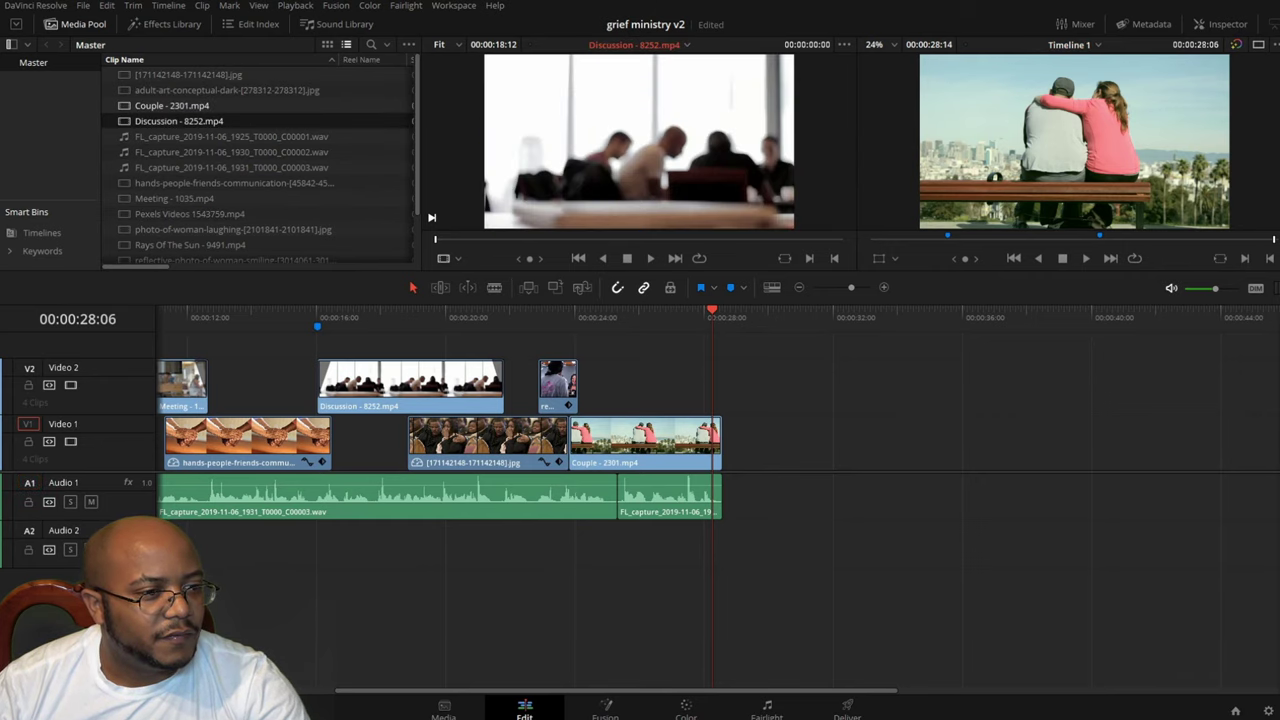
double_click(172, 106)
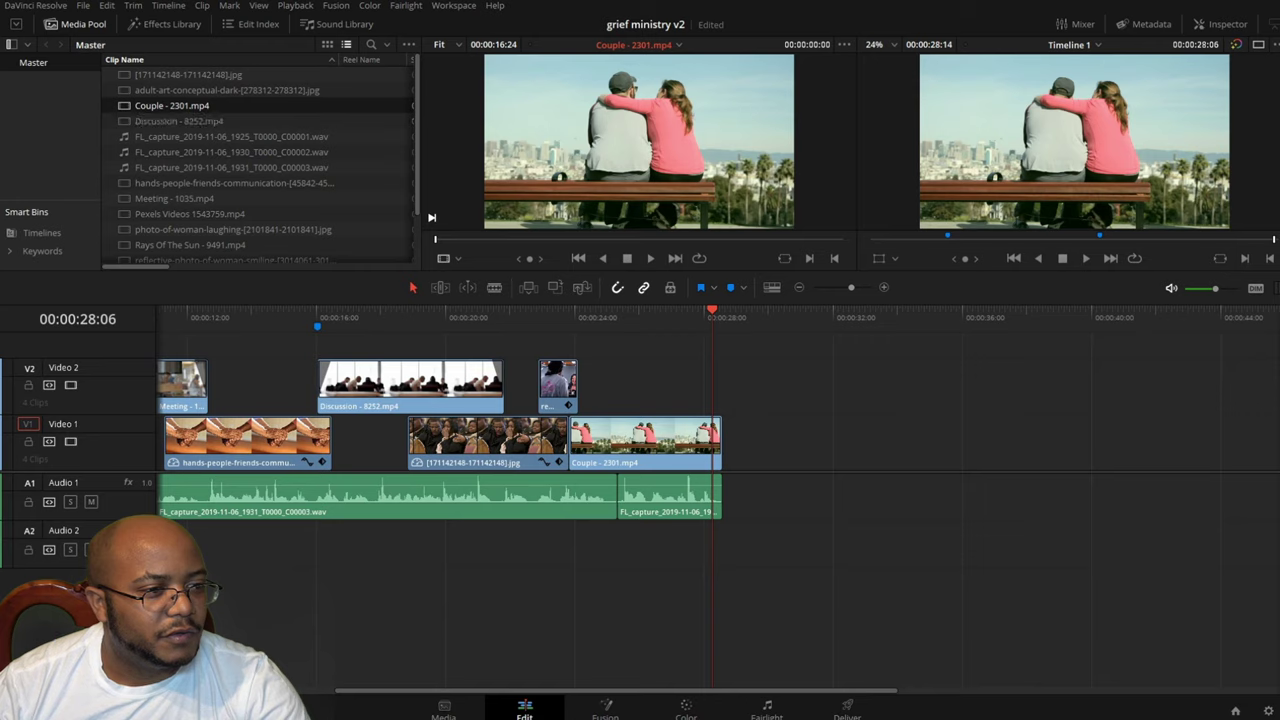
double_click(200, 183)
click(175, 199)
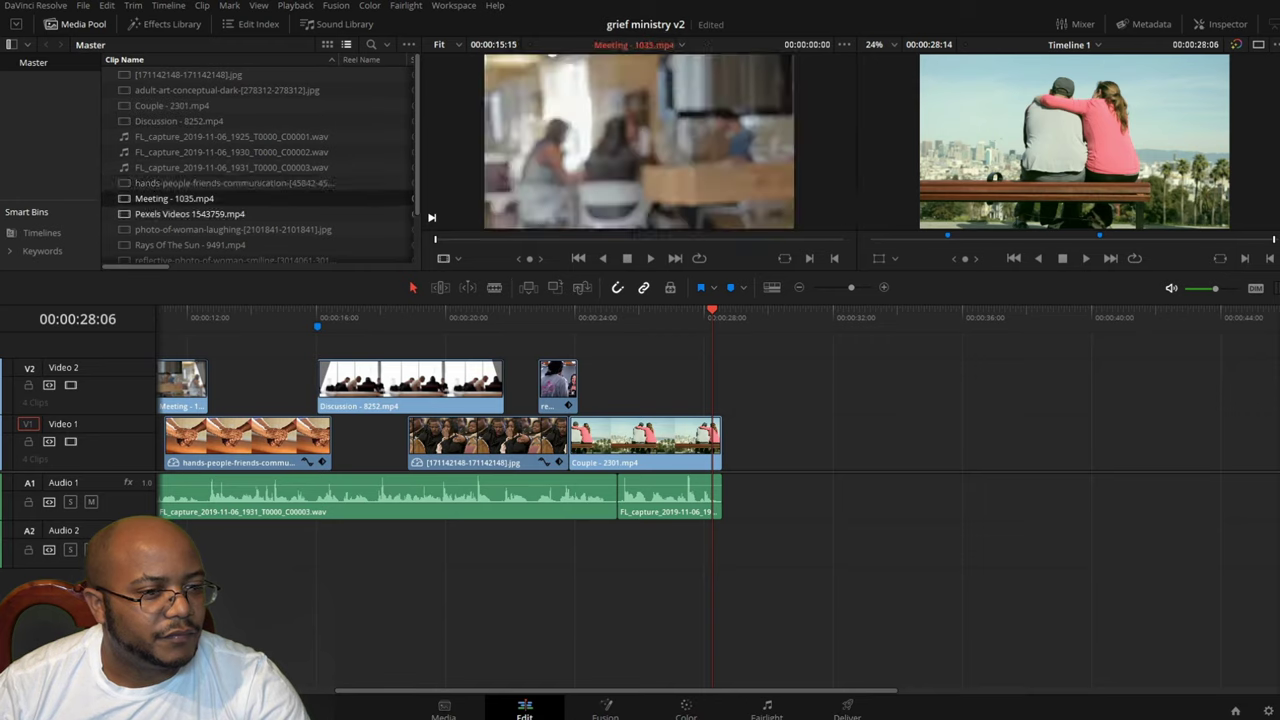
double_click(190, 214)
double_click(232, 230)
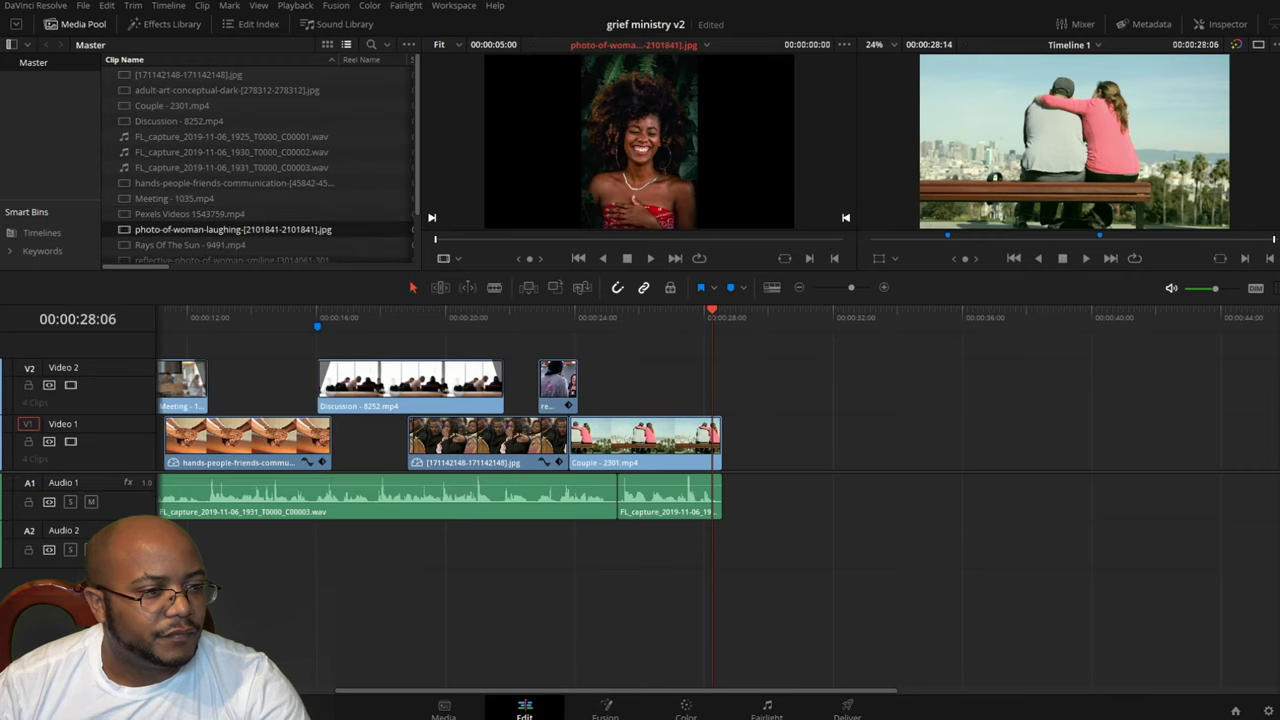
double_click(190, 245)
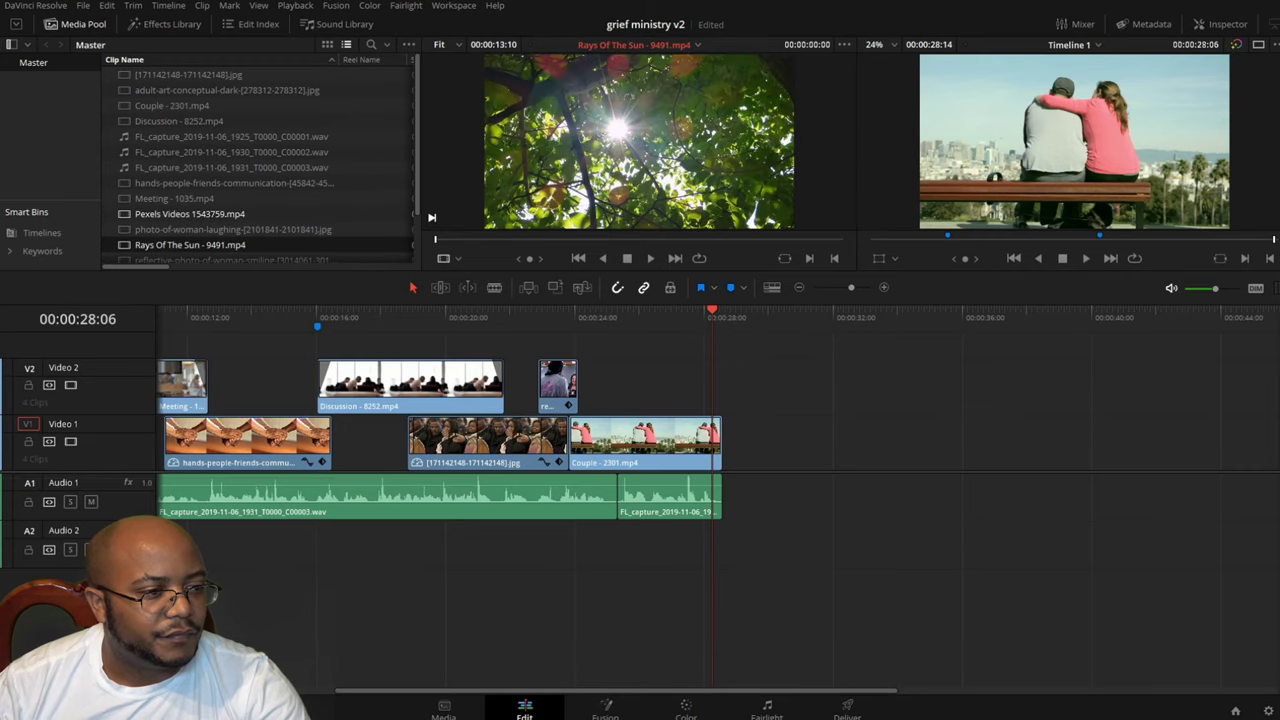
- Place Rays Of The Sun - 9491.mp4 on Video 2 overlapping the end of Couple - 2301.mp4, and play back the preceding section
drag(190, 245, 698, 385)
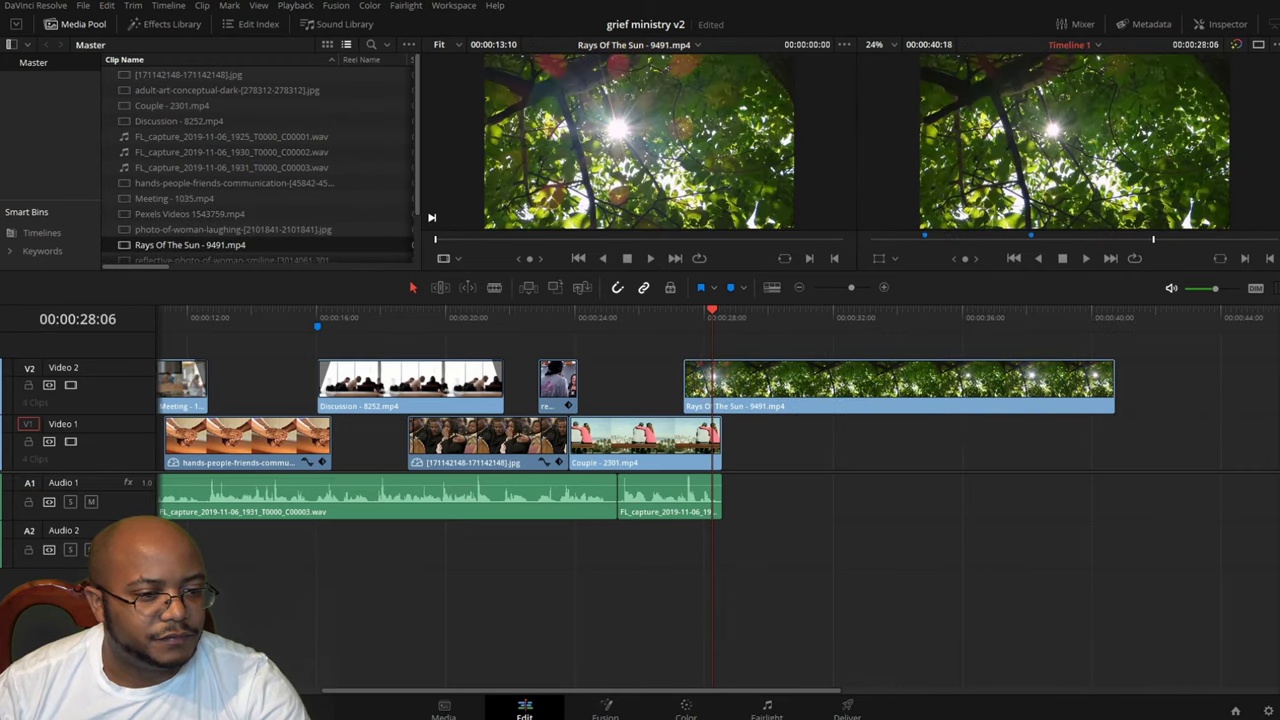
click(578, 317)
key(space)
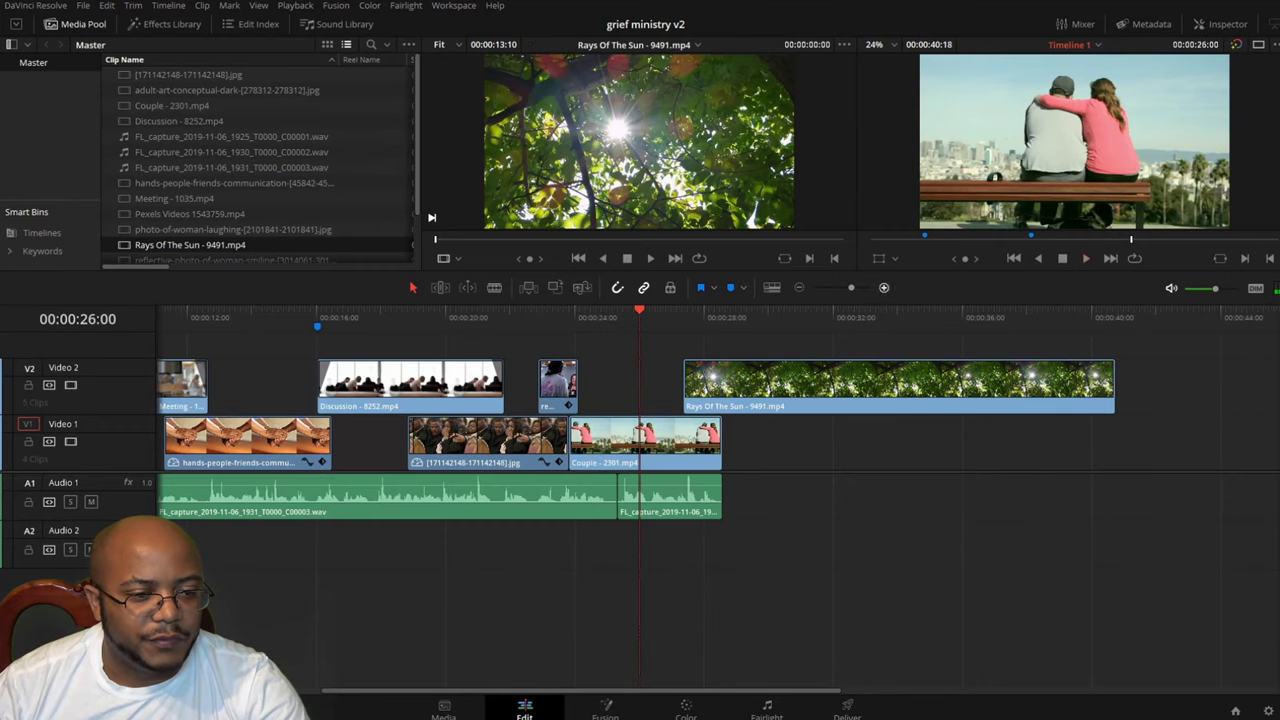
- Trim about 9 frames off the end of the first voice-over segment and move the following segment earlier to close the gap
key(ctrl+equal)
key(ctrl+equal)
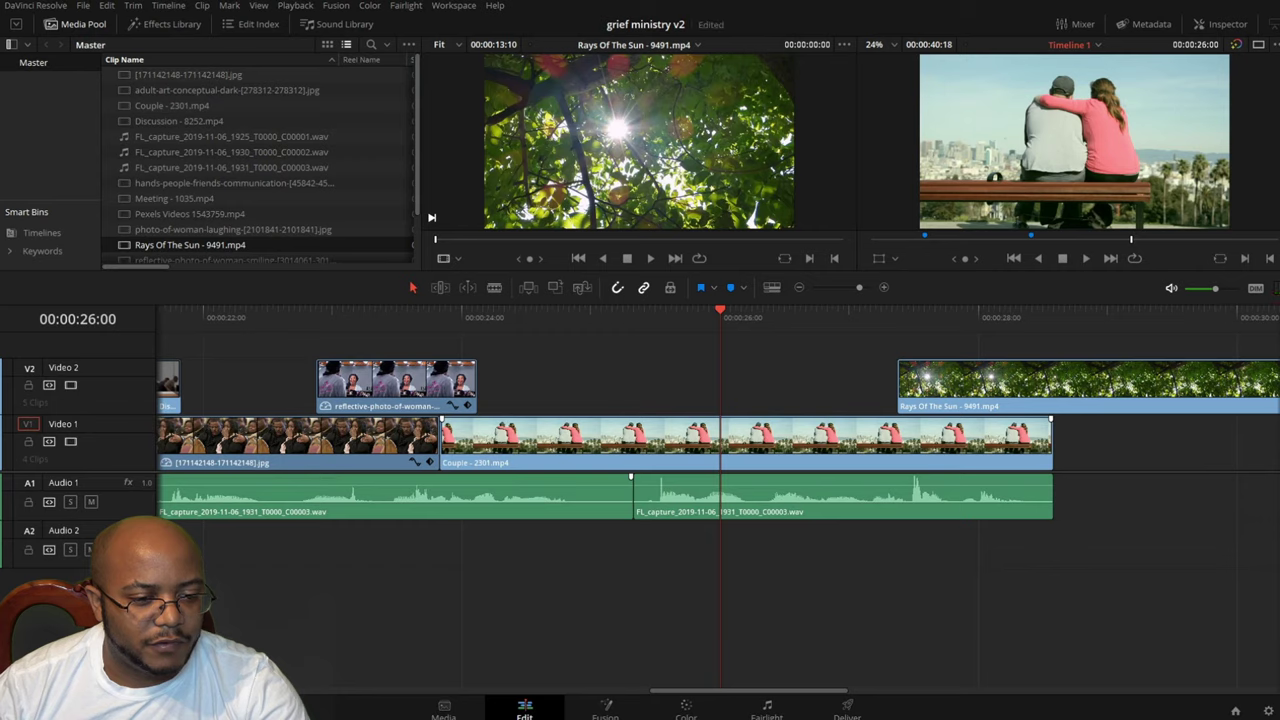
drag(630, 478, 581, 478)
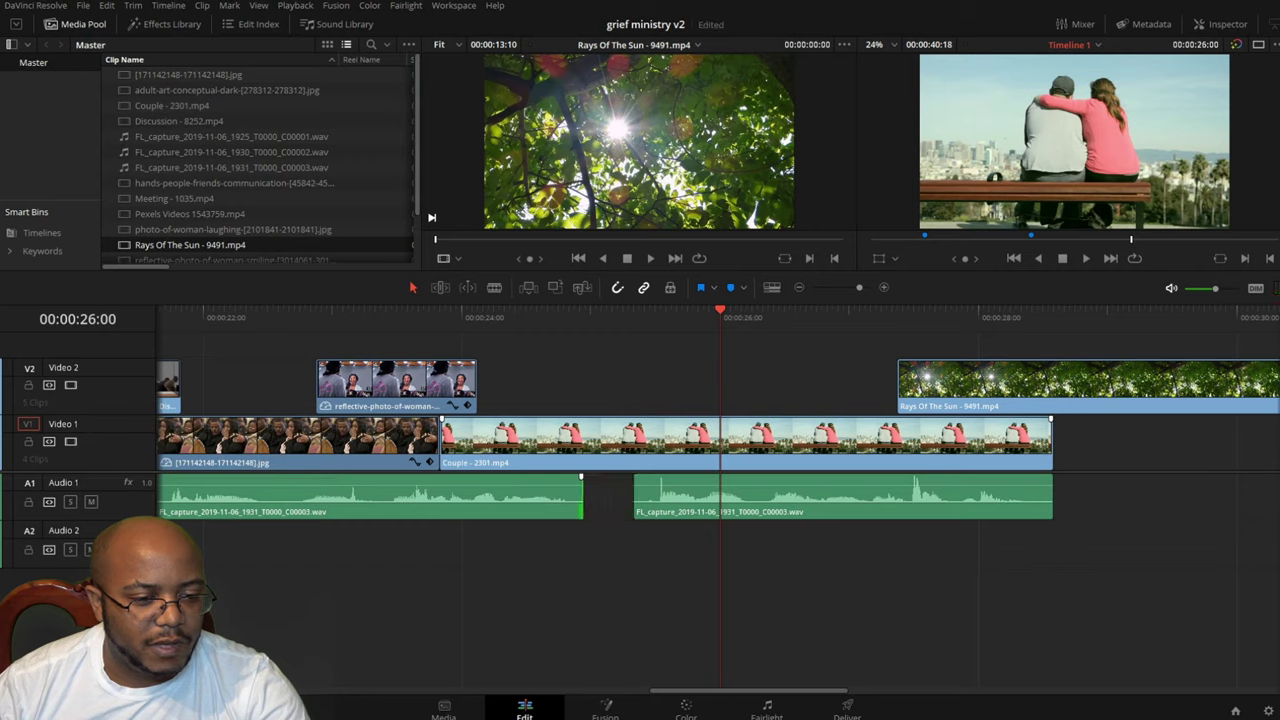
drag(847, 492, 797, 492)
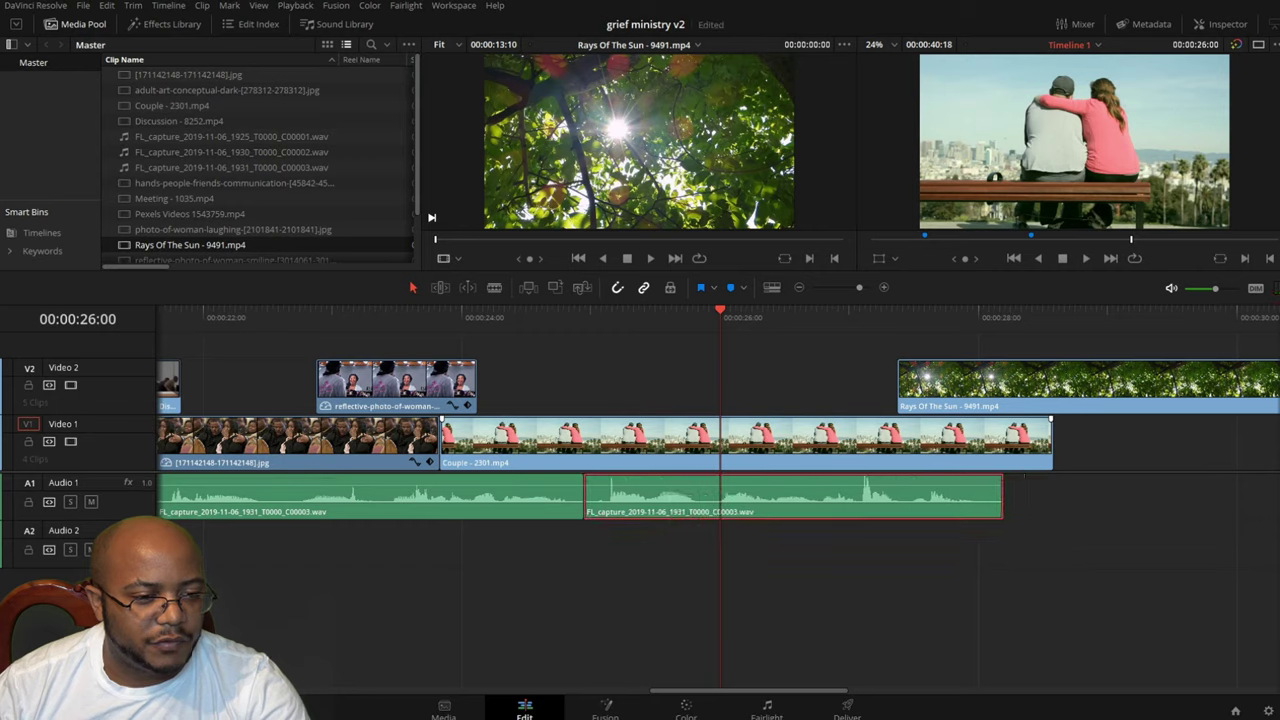
- Move Rays Of The Sun - 9491.mp4 to start at 00:00:25:22, add a short fade-in, and play back the transition
click(360, 318)
key(space)
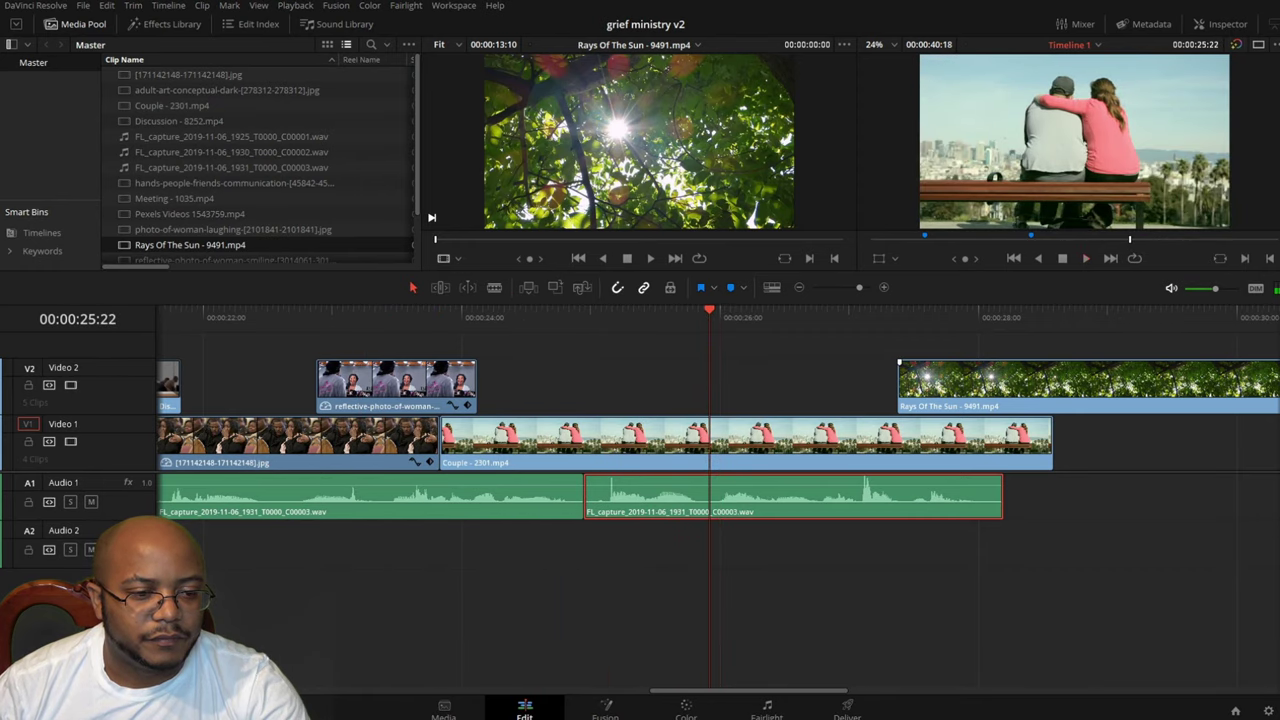
drag(1005, 388, 816, 388)
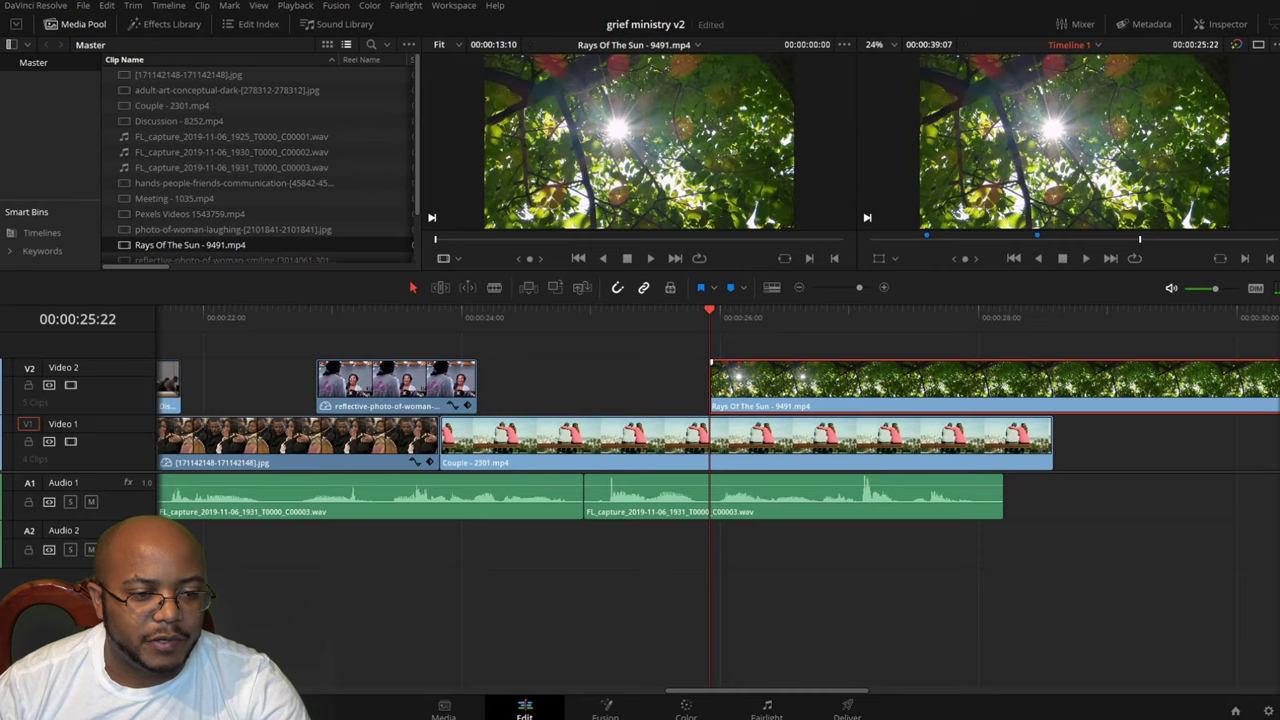
drag(712, 362, 764, 372)
click(391, 317)
key(space)
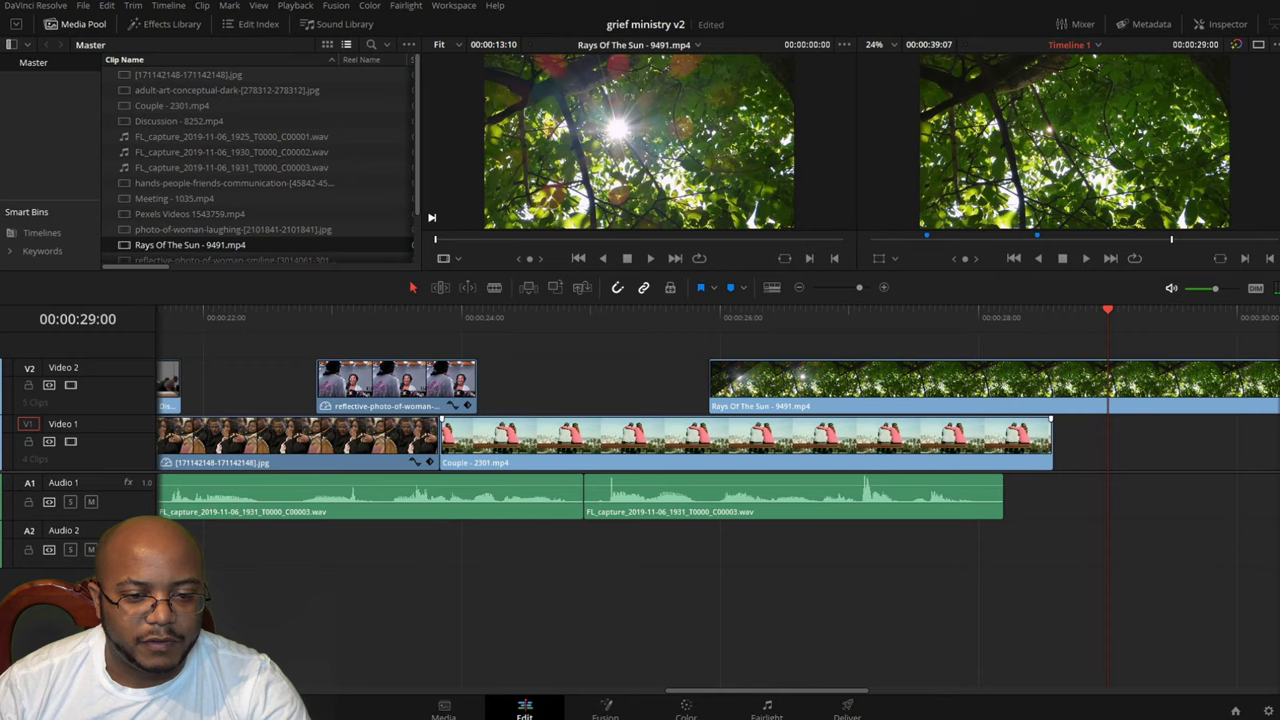
- Trim the end of Couple - 2301.mp4 to the voice-over's end, and cut off Rays Of The Sun - 9491.mp4 after 00:00:29:00
drag(1050, 440, 1003, 440)
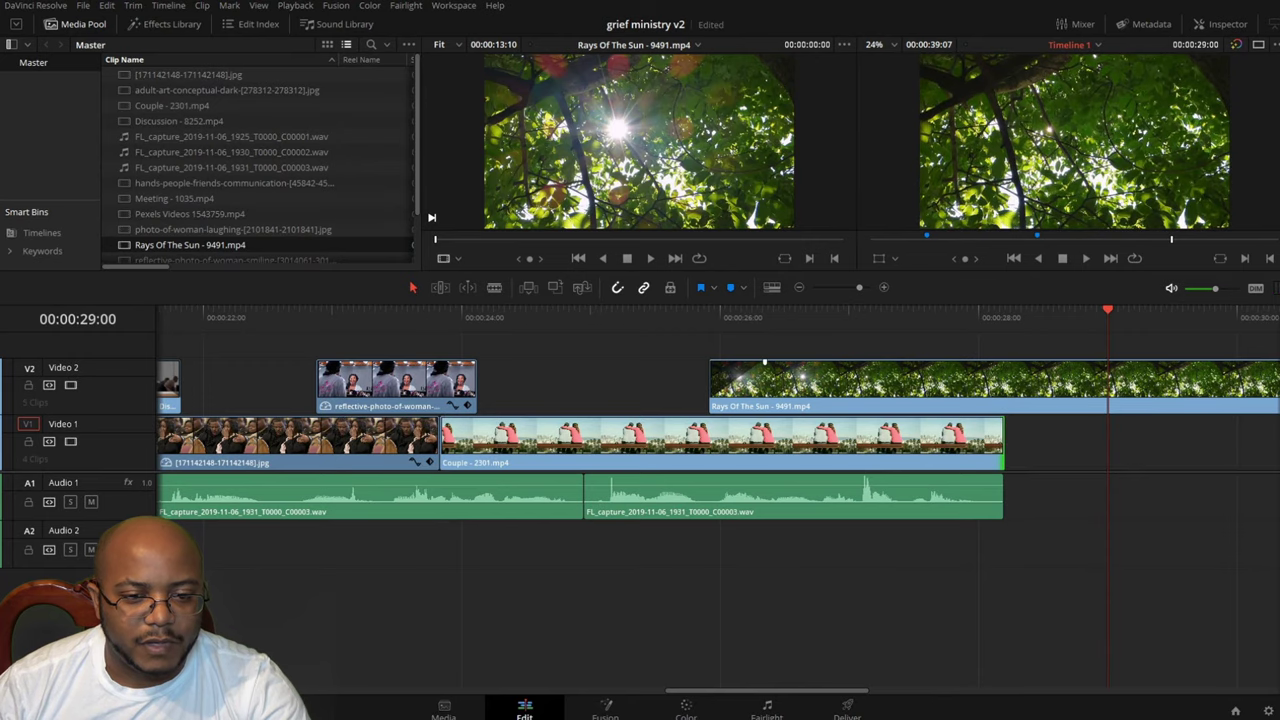
key(b)
click(1108, 384)
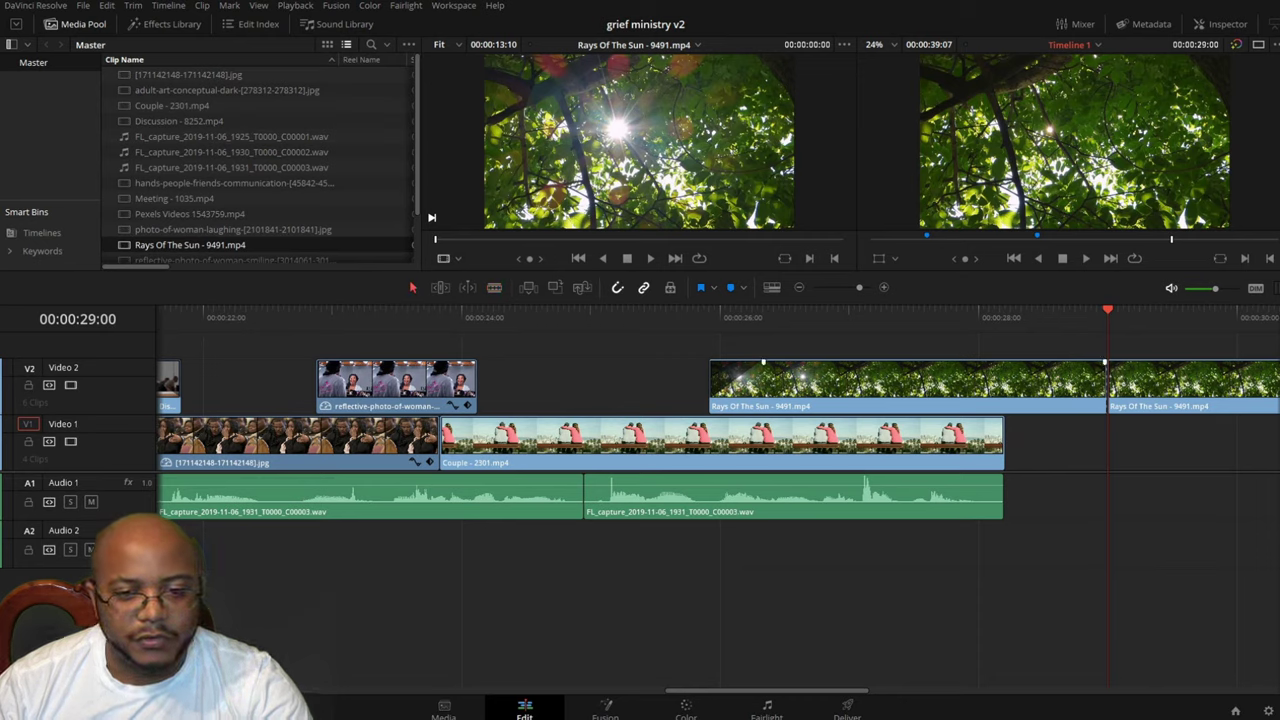
click(1110, 365)
key(Delete)
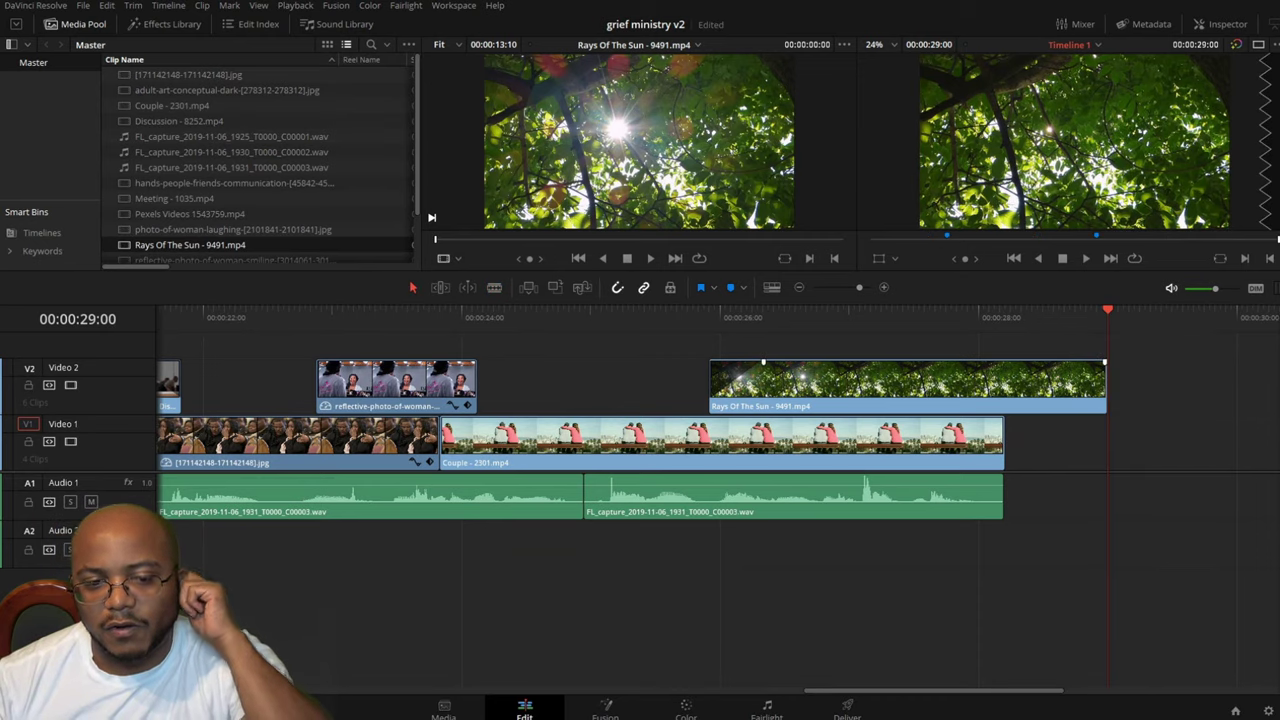
- Trim the end of Rays Of The Sun - 9491.mp4 to the voice-over's end, and play back from about 00:00:22:16
drag(1105, 385, 1003, 385)
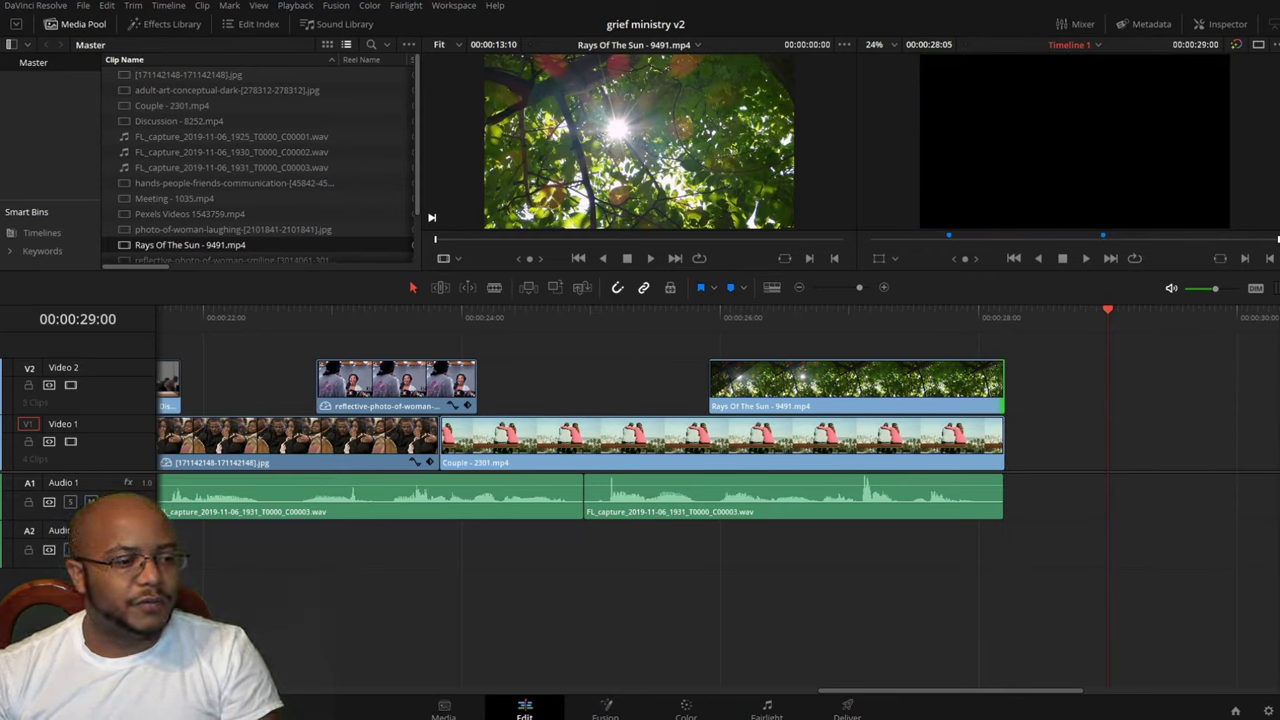
click(289, 317)
key(space)
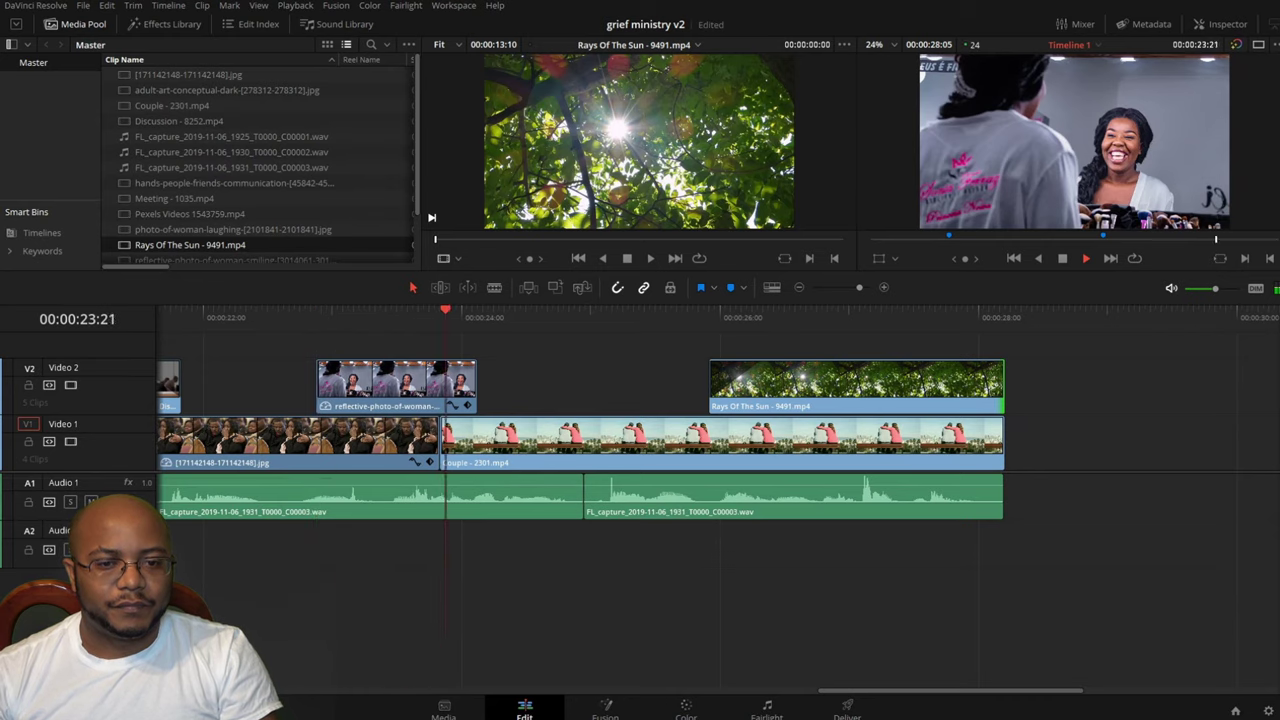
key(space)
- Set the zoom of the reflective-photo-of-woman-smiling clip to 1.340 at its end keyframe, at 00:00:24:03
click(317, 317)
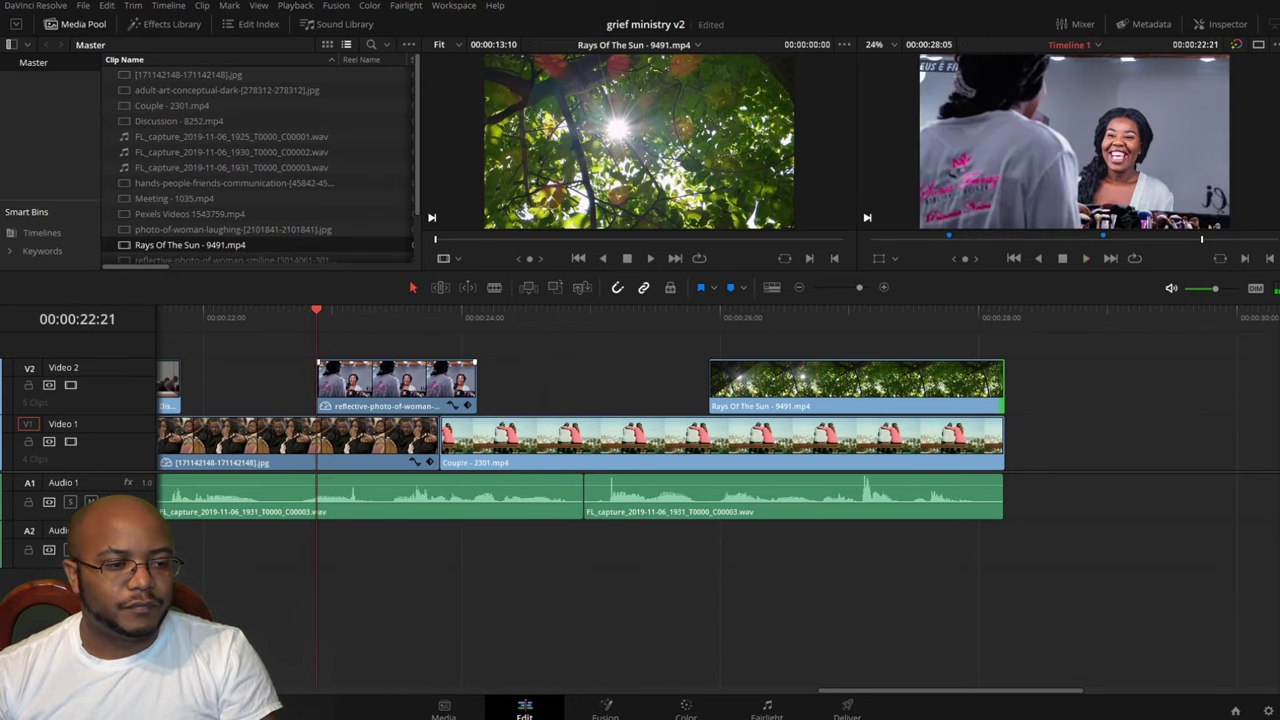
click(396, 382)
click(1220, 24)
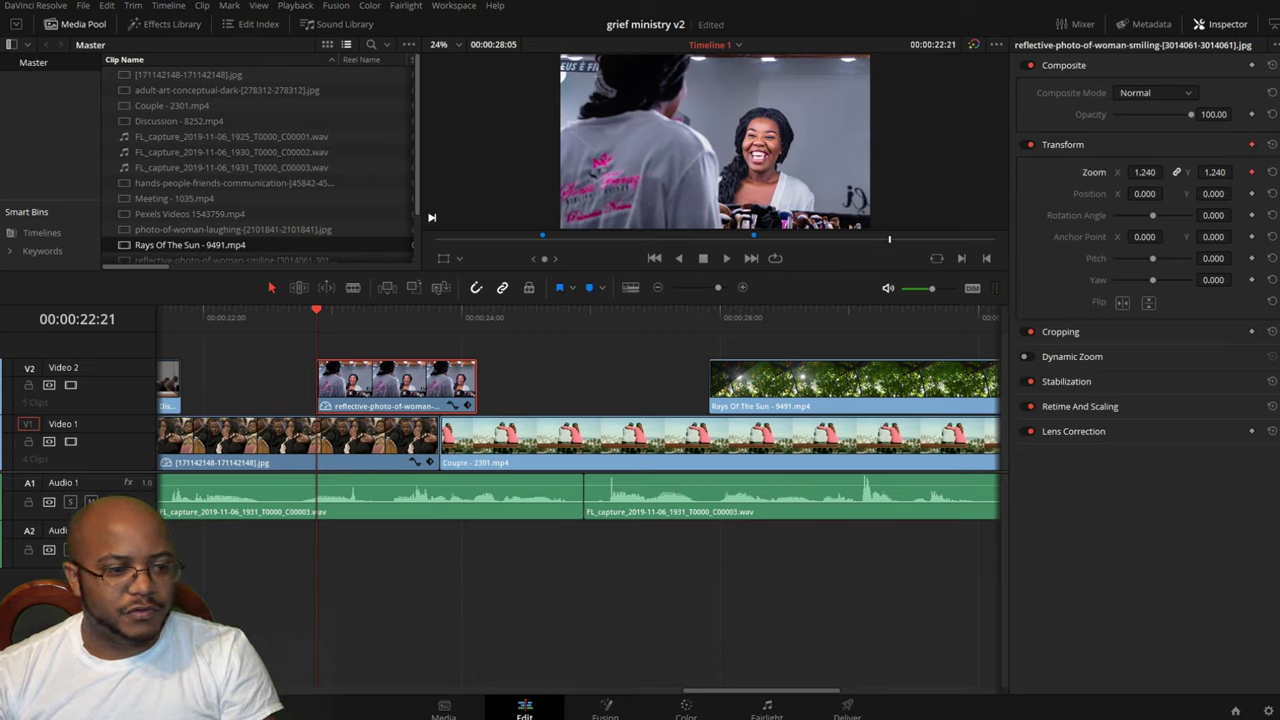
key(Down)
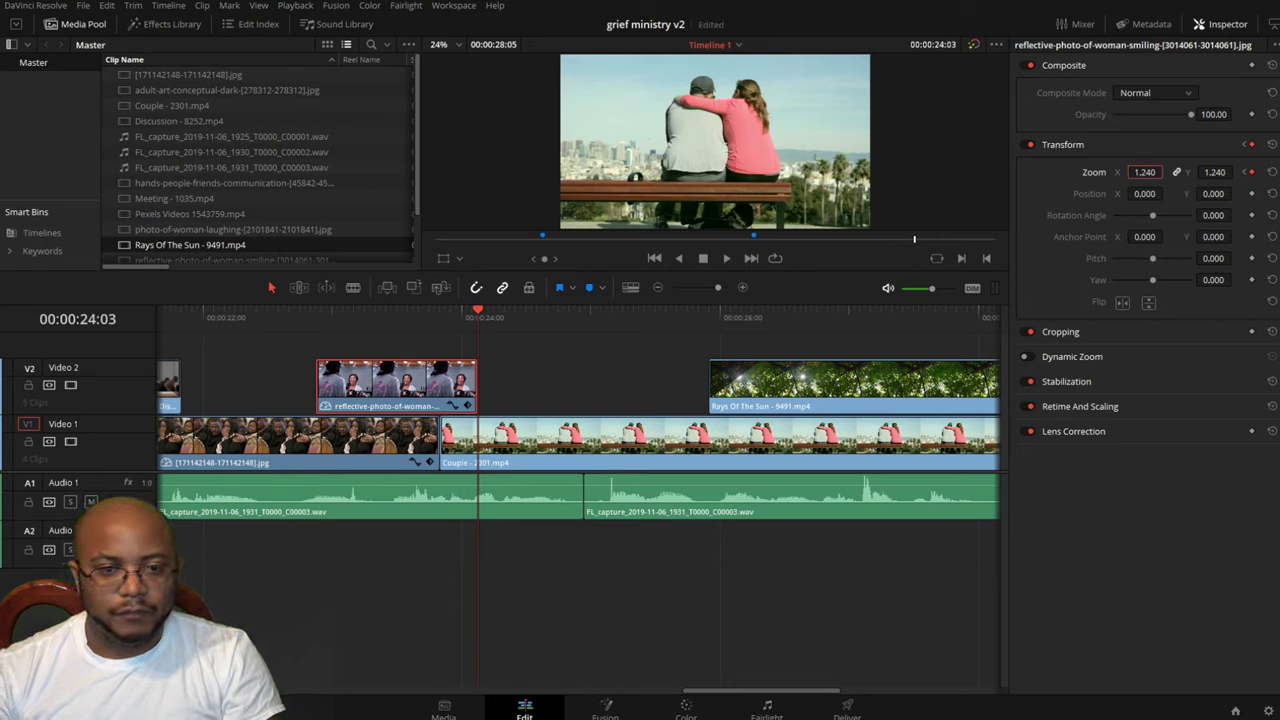
text(4)
key(Return)
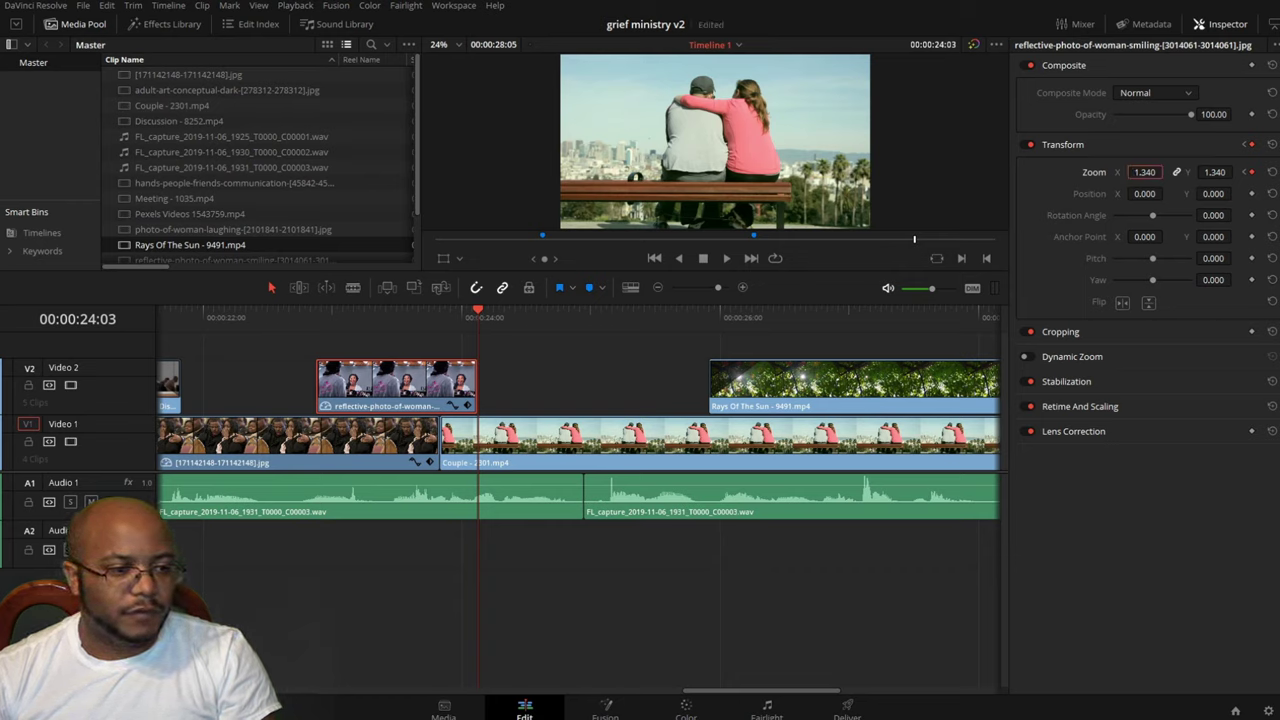
- Set the woman-smiling clip's end zoom to 1.300, play the timeline through to its end, and save the project
click(268, 317)
key(space)
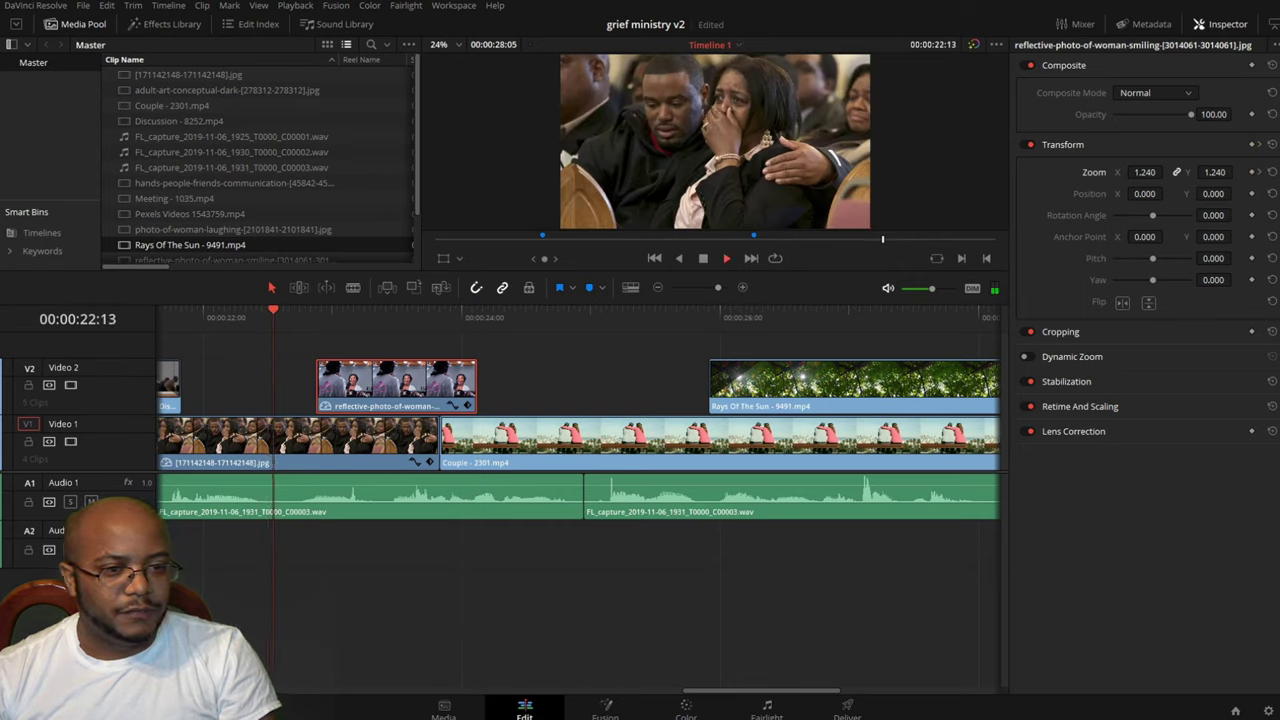
key(space)
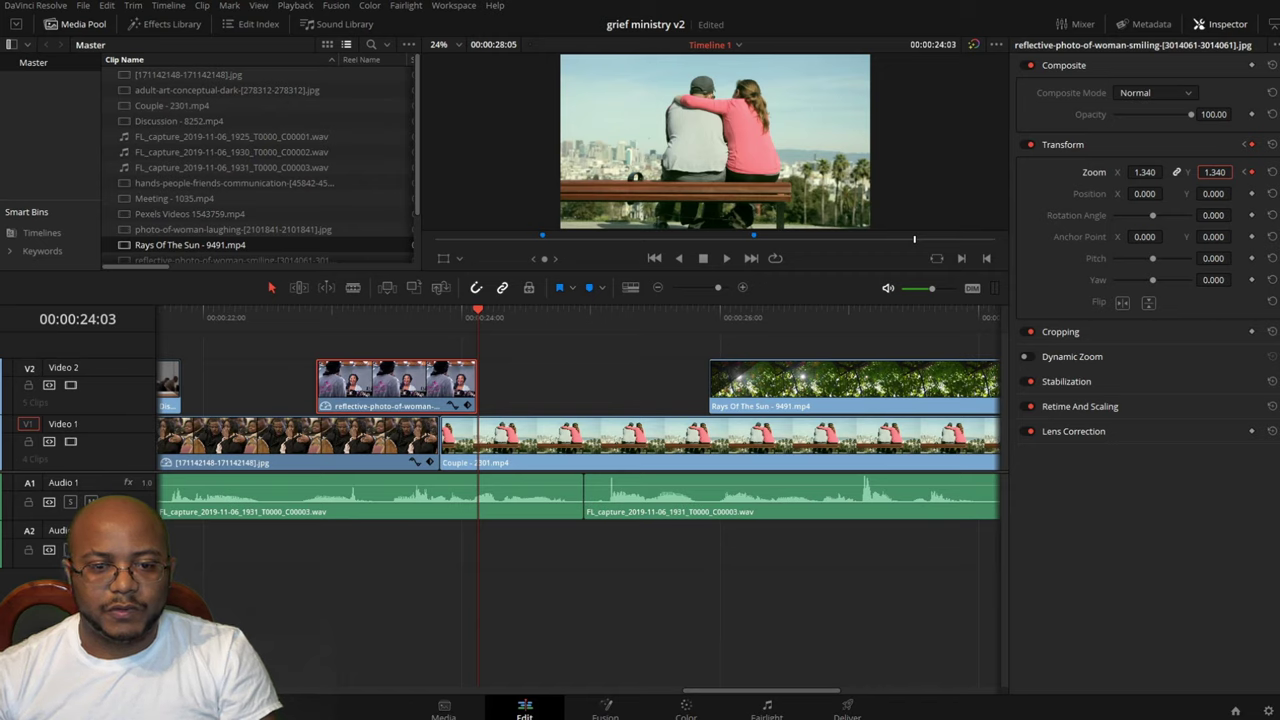
click(274, 318)
key(space)
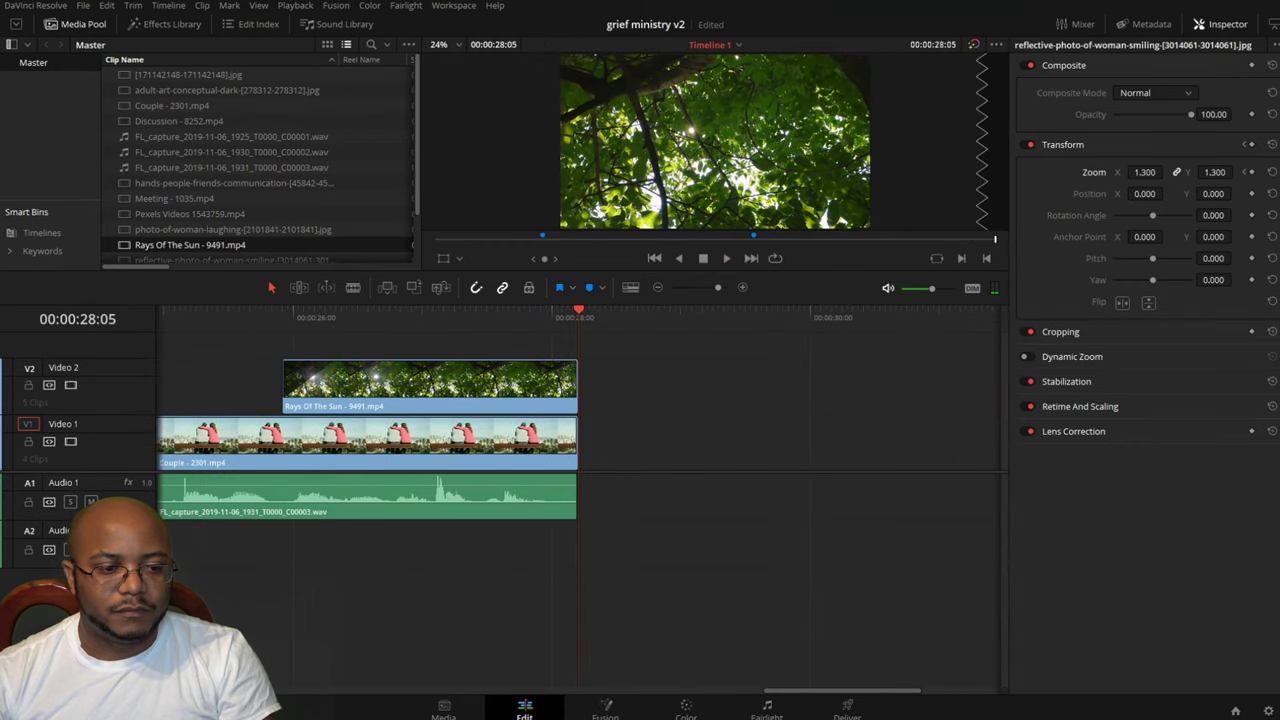
key(ctrl+s)
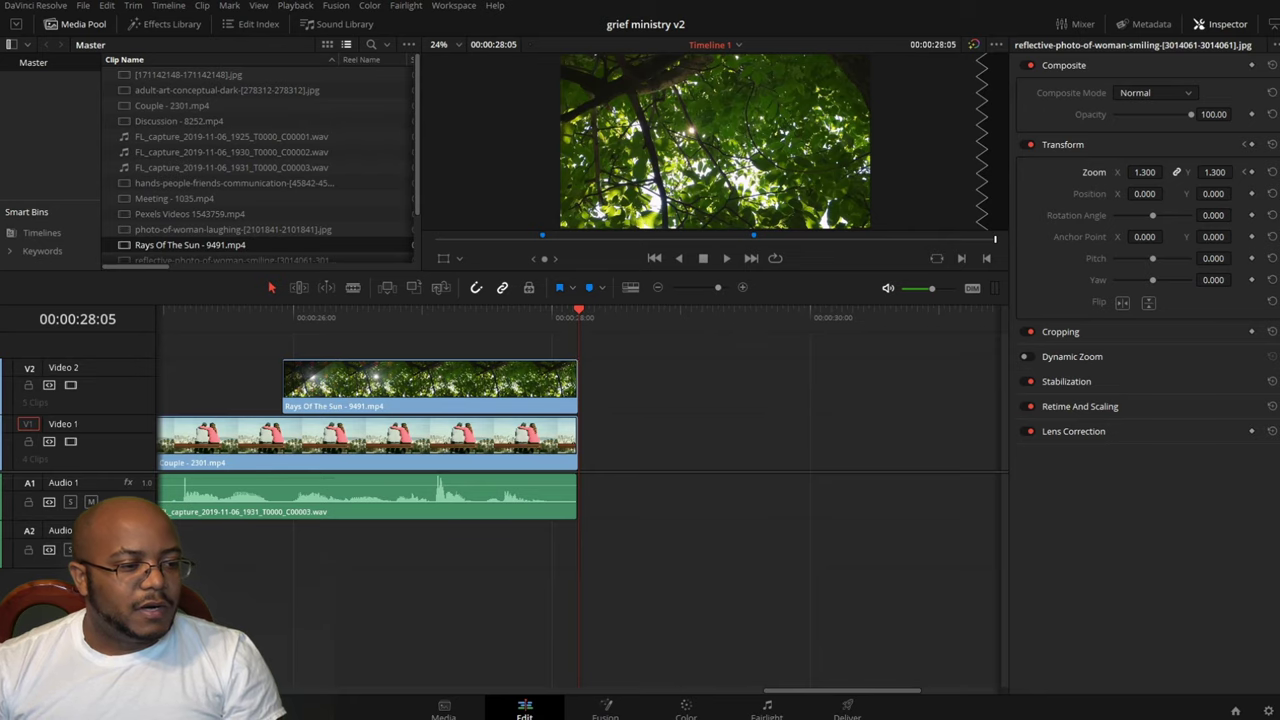
scroll(580, 470, up, 2)
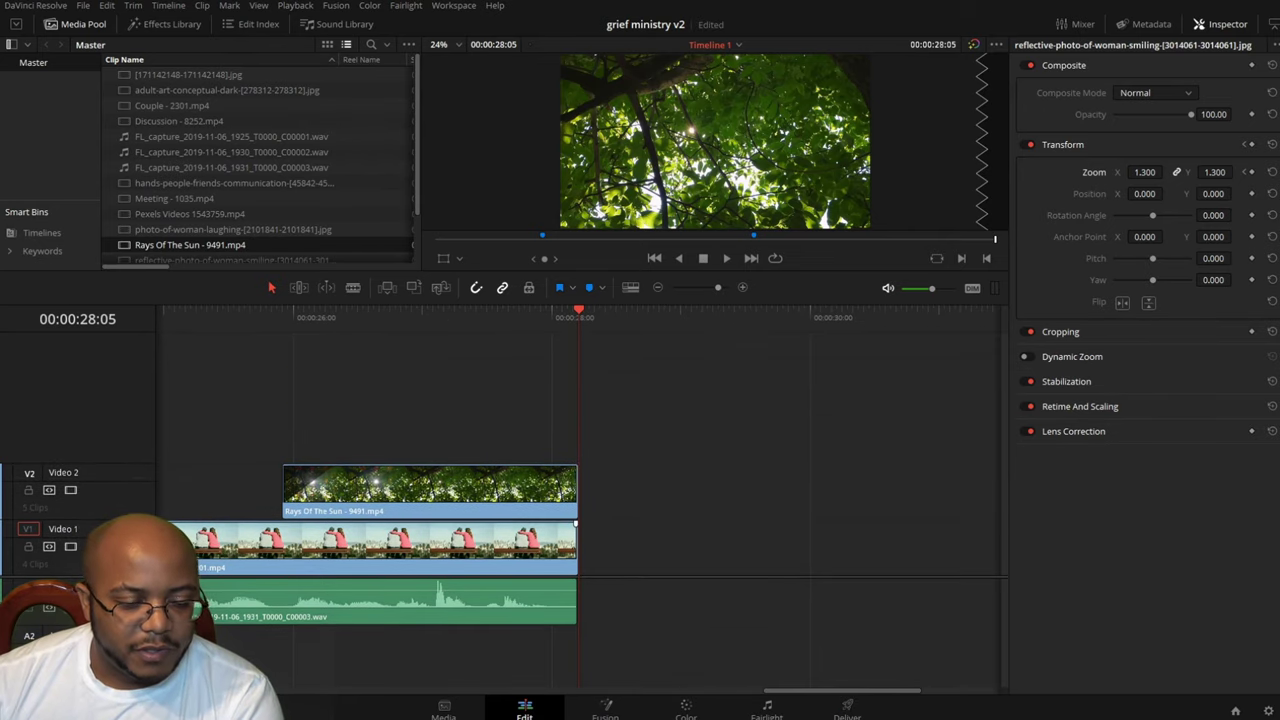
drag(842, 690, 265, 690)
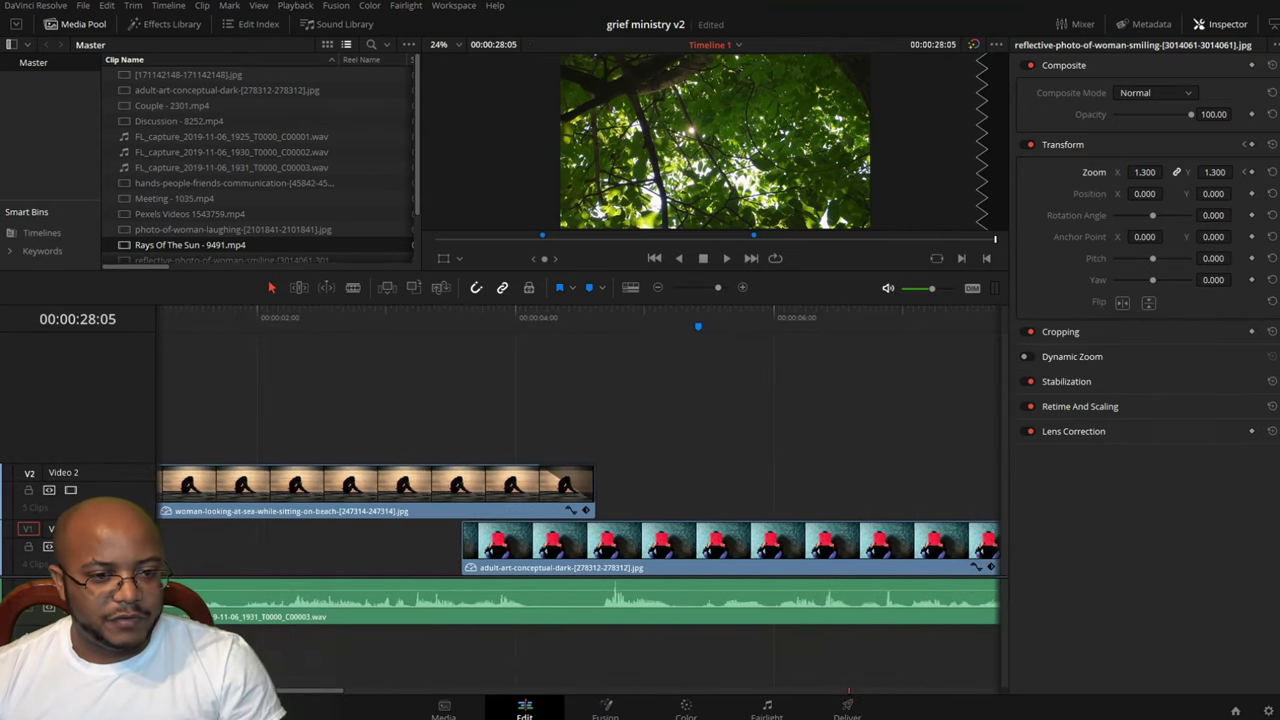
key(alt+Tab)
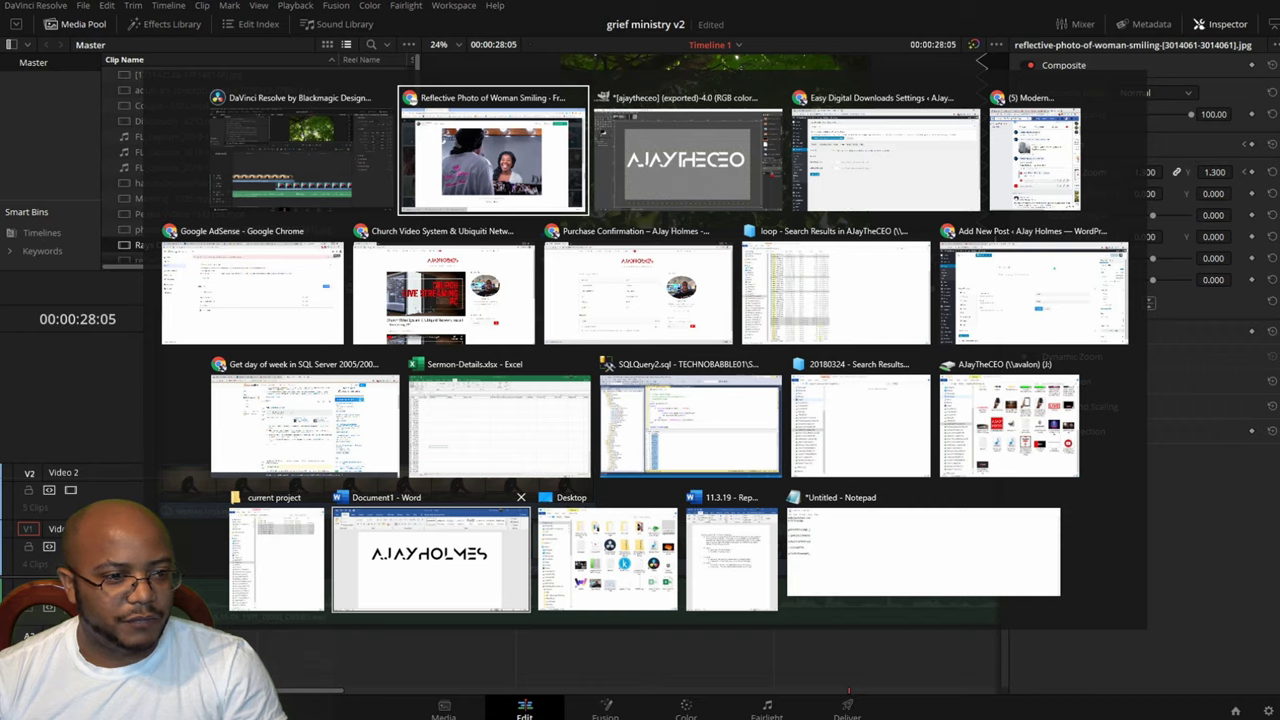
key(alt+Tab)
key(alt+Tab)
key(alt+Tab)
key(alt+Tab)
key(alt+Tab)
key(alt+Tab)
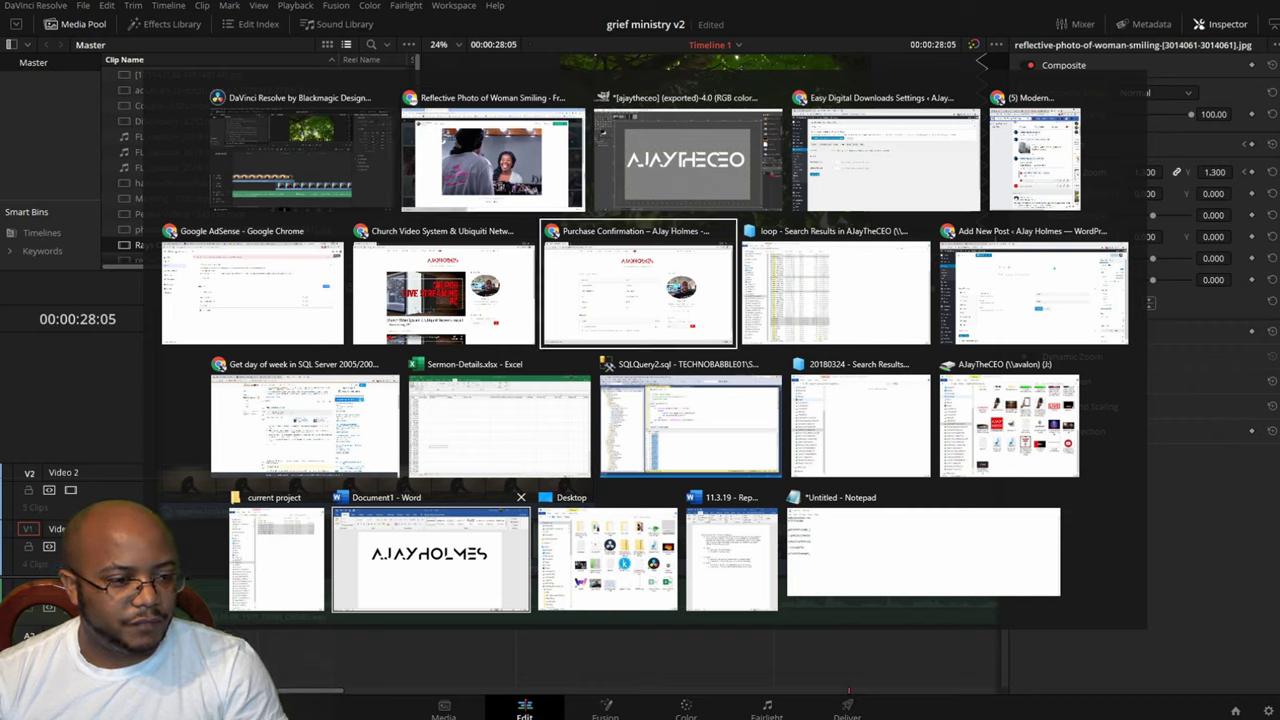
key(alt+Tab)
key(alt+Tab)
key(alt+Tab)
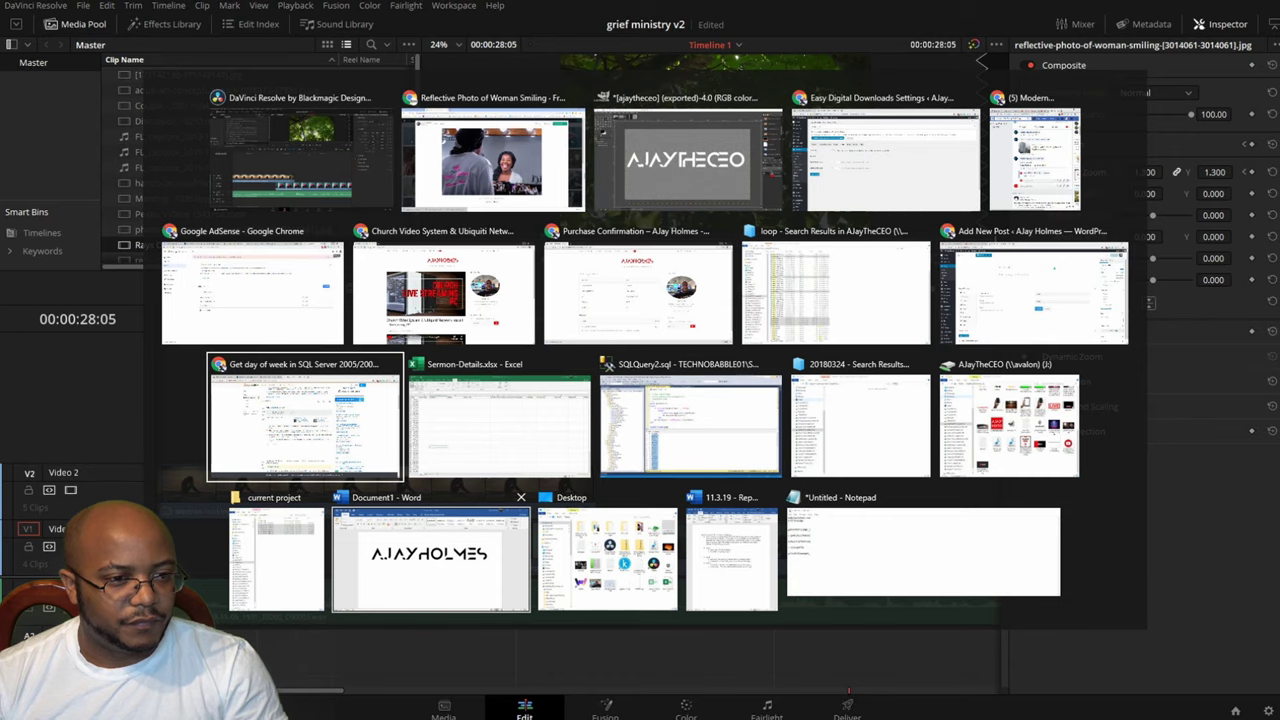
key(alt+shift+Tab)
key(alt+shift+Tab)
key(alt+shift+Tab)
key(alt+shift+Tab)
key(alt+shift+Tab)
key(alt+shift+Tab)
key(alt+shift+Tab)
key(alt+shift+Tab)
key(alt+shift+Tab)
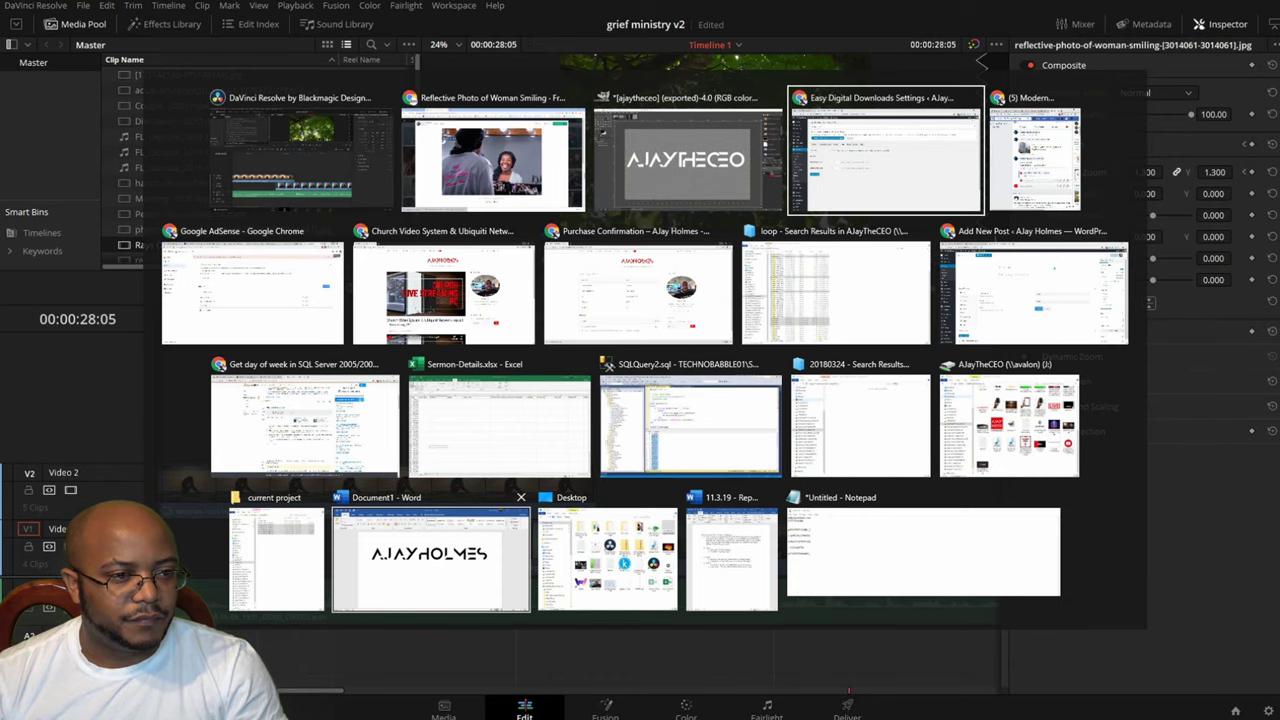
key(alt+shift+Tab)
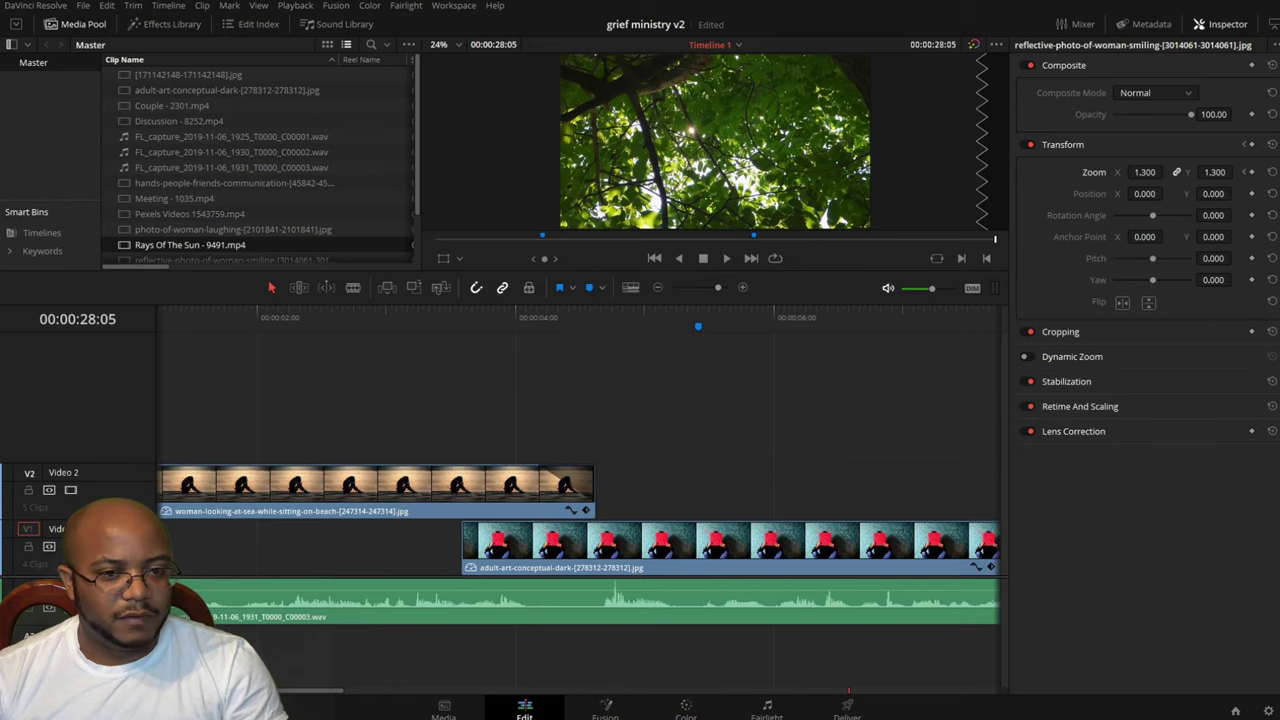
- In File Explorer, open grief.mov from the antioch drive's Announcements > announcement segments folder
key(super+e)
scroll(470, 630, down, 3)
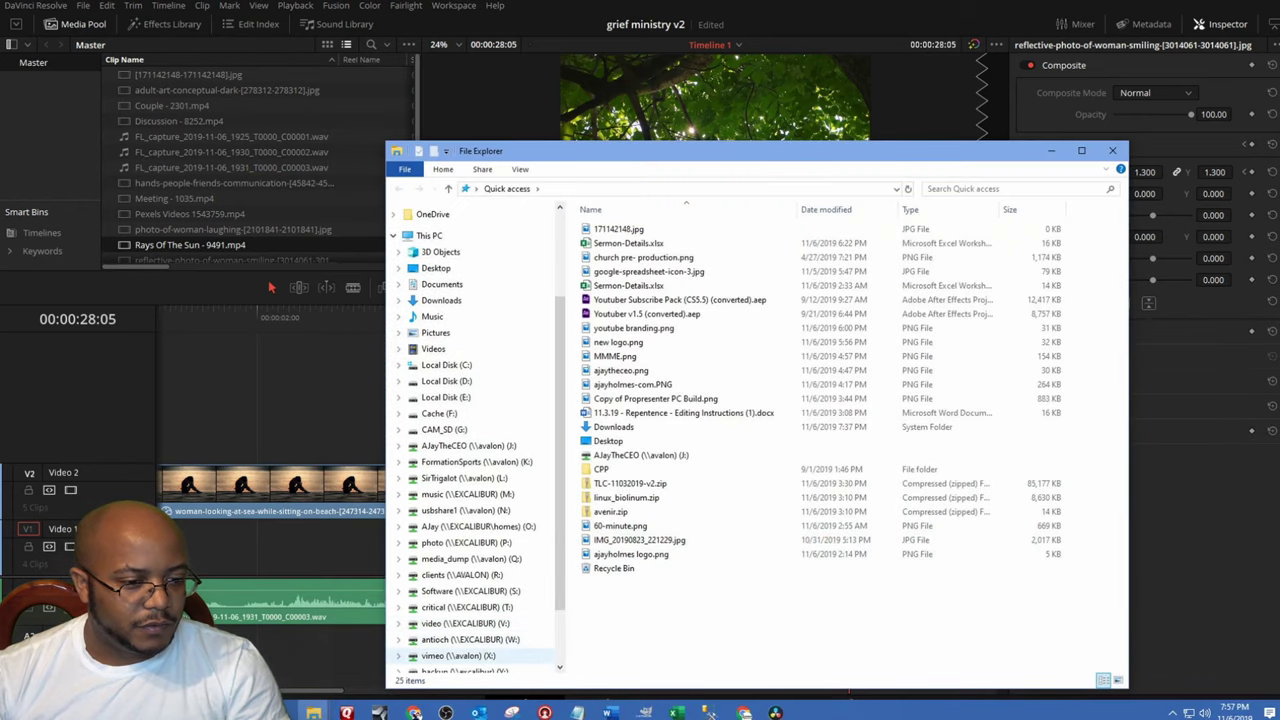
click(470, 639)
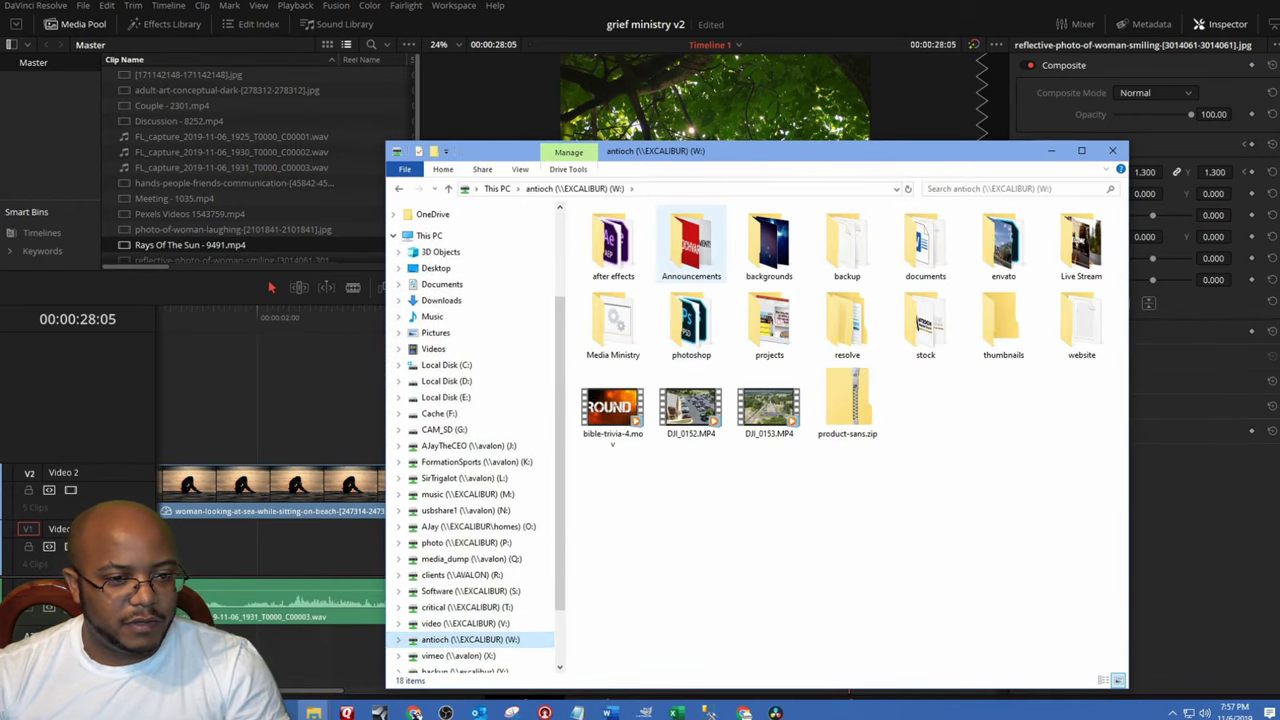
double_click(691, 245)
double_click(847, 248)
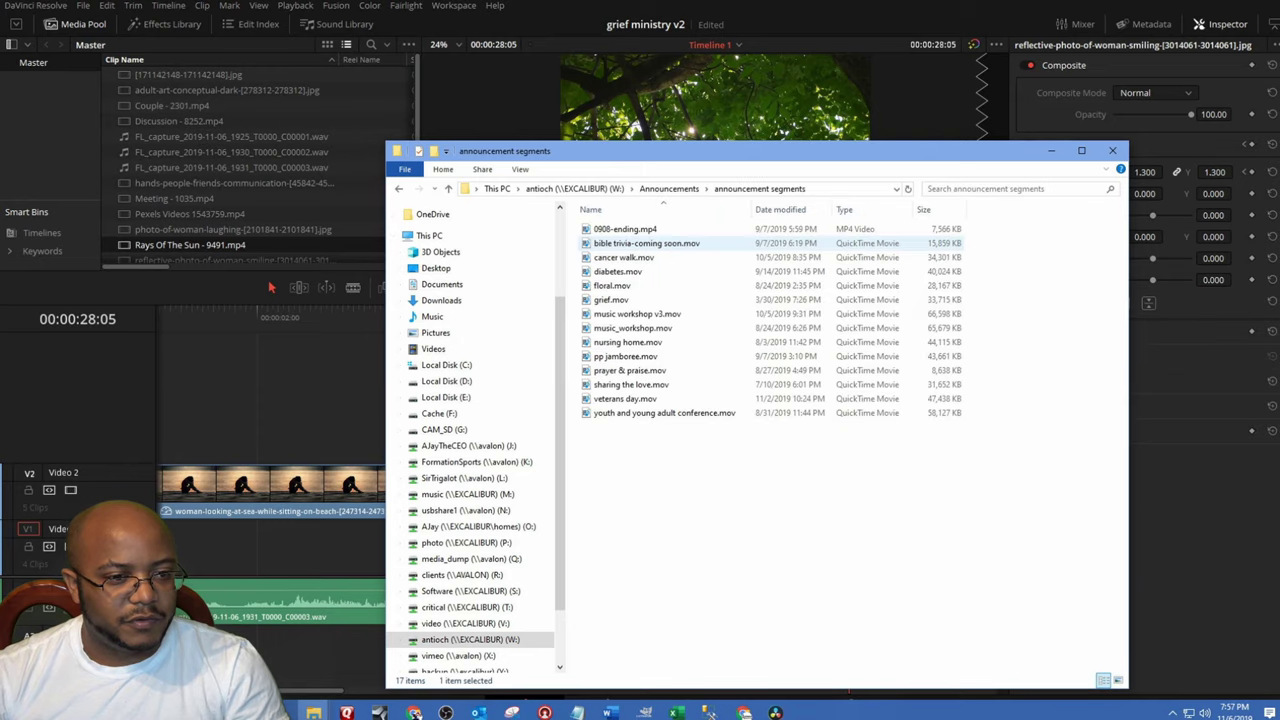
double_click(611, 299)
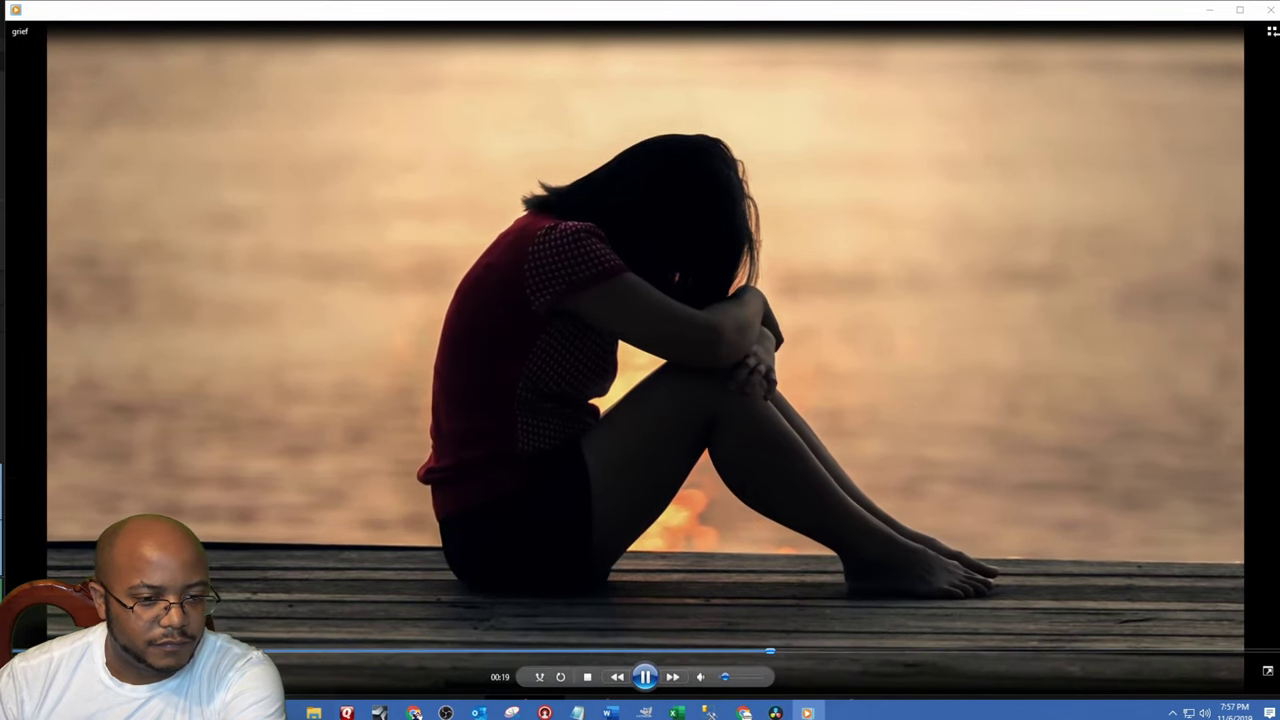
- Review the title card and opening of the earlier grief.mov announcement, and close the file window
click(783, 651)
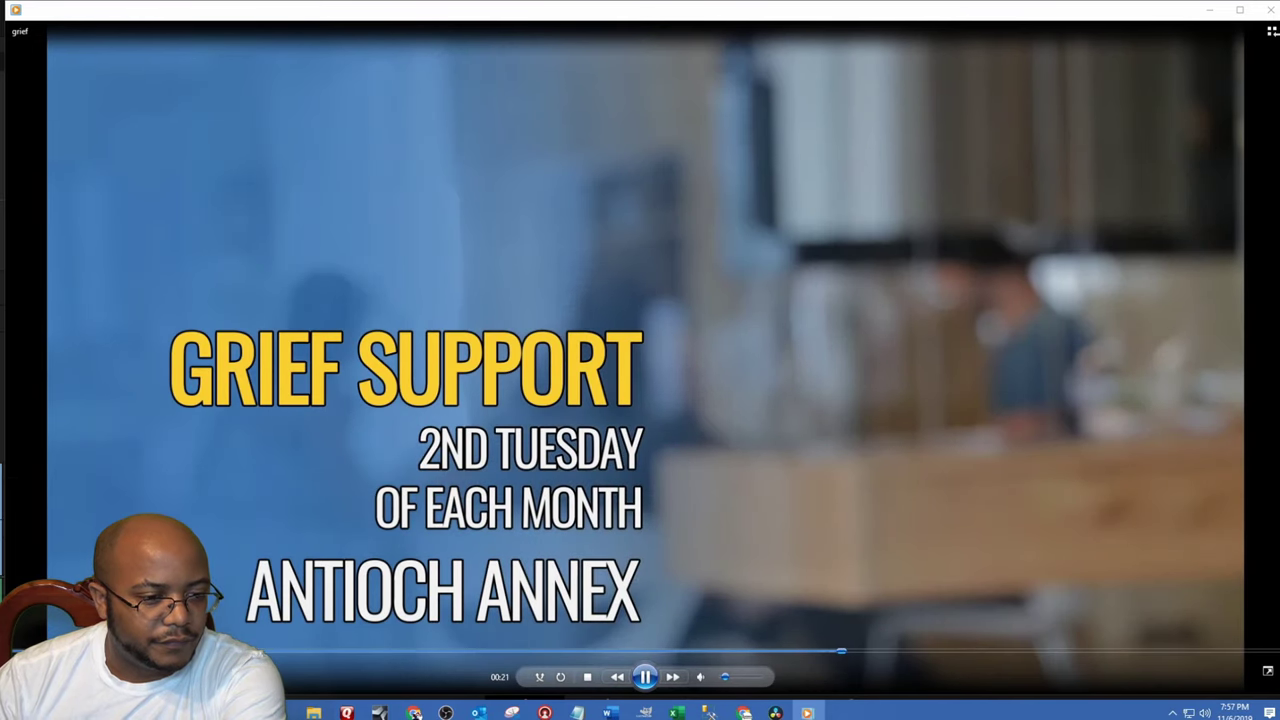
click(289, 651)
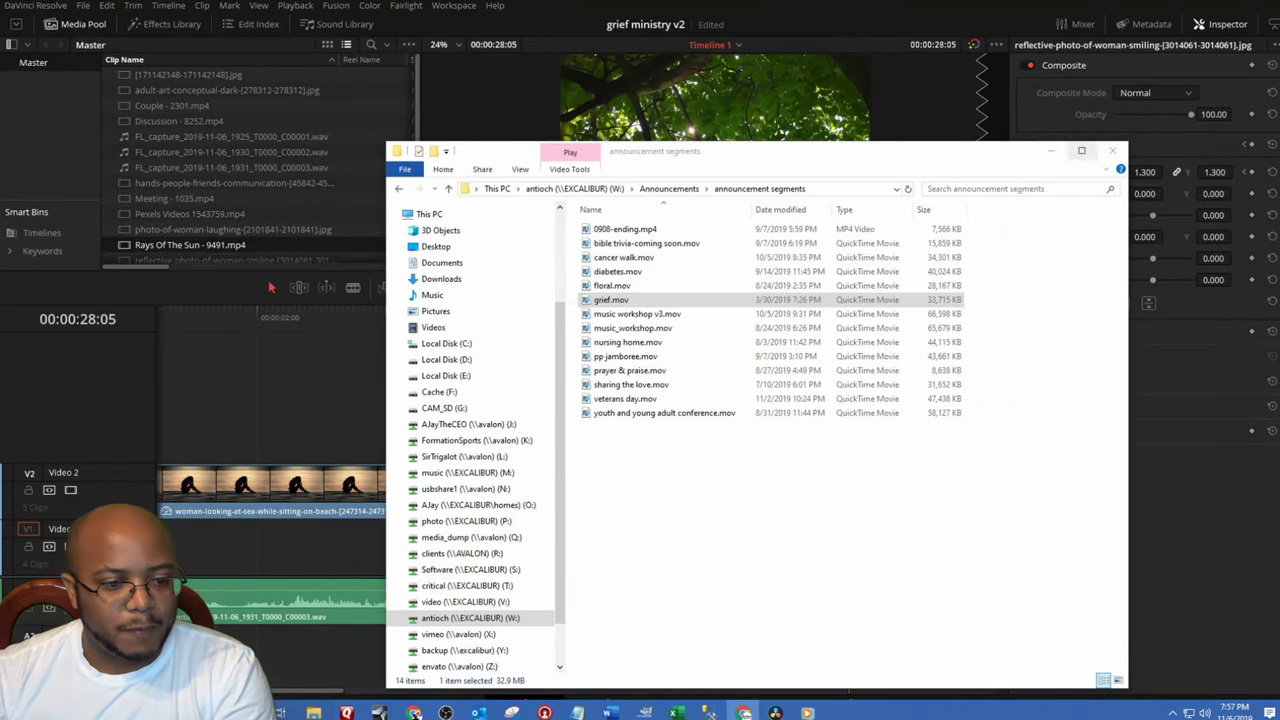
click(1112, 150)
- Switch to After Effects with antioch media v3.aep and preview the 30.QUOTE_5 composition
key(super)
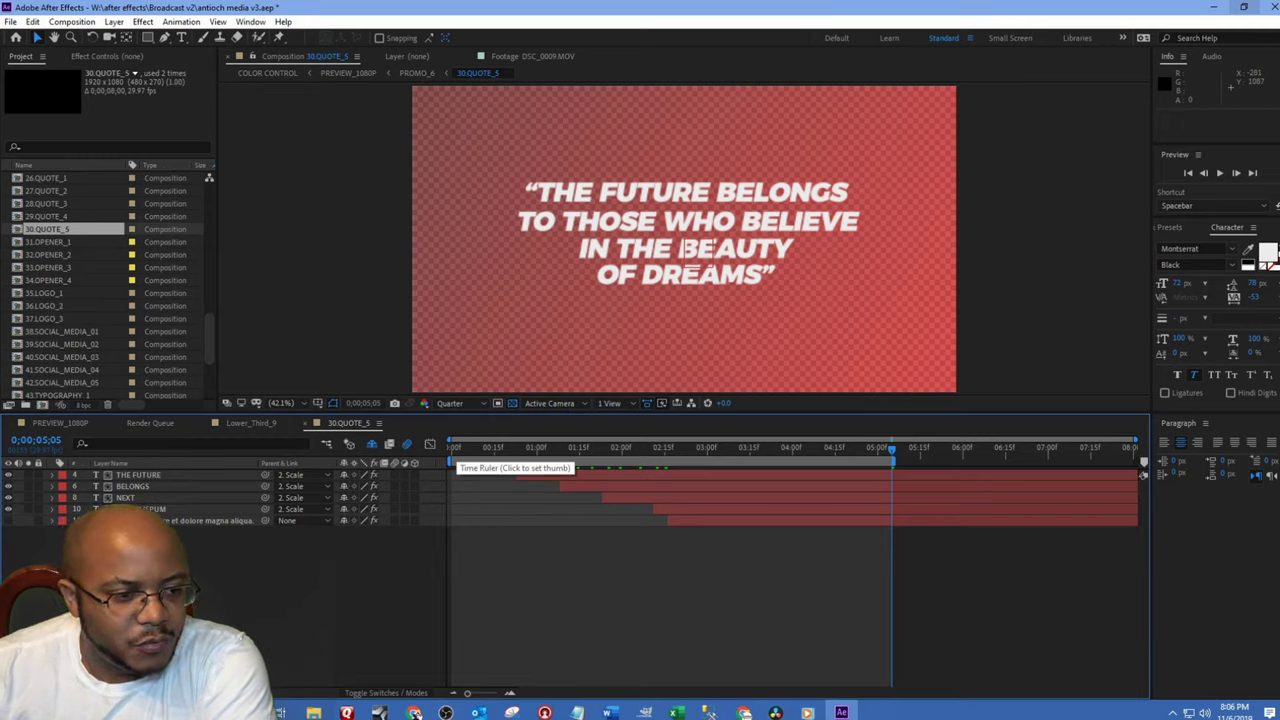
key(space)
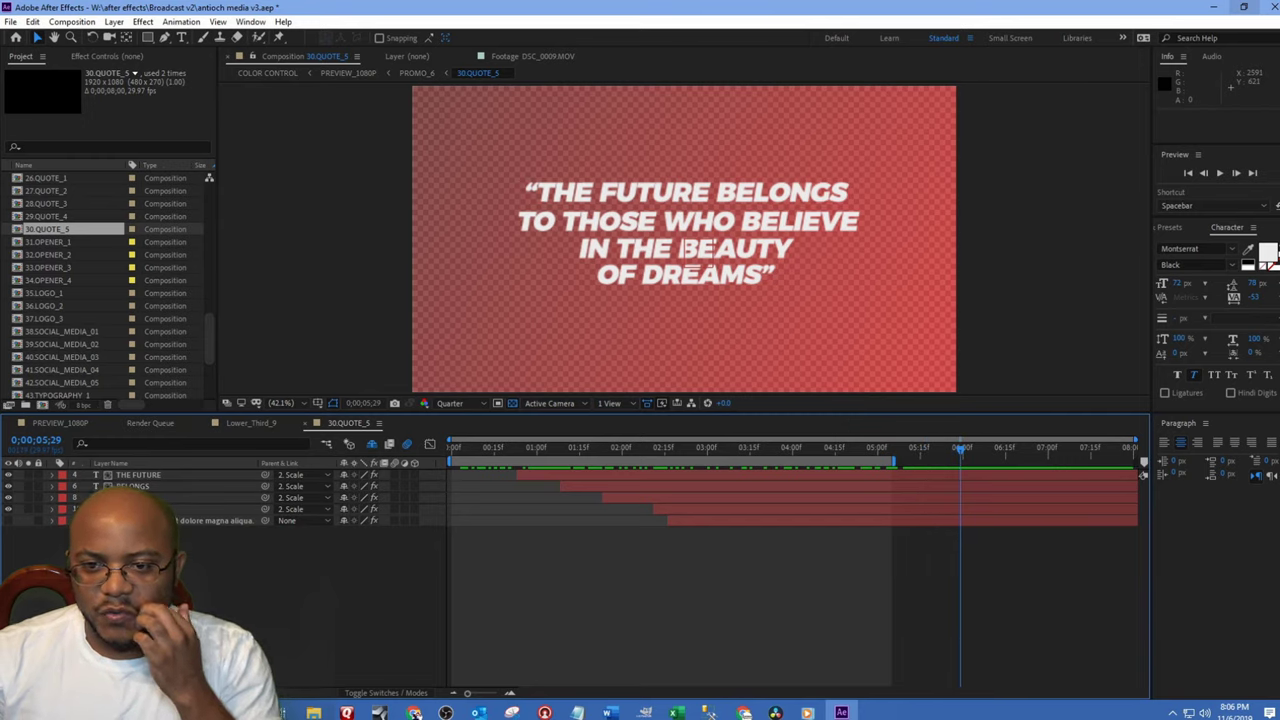
key(alt+Tab)
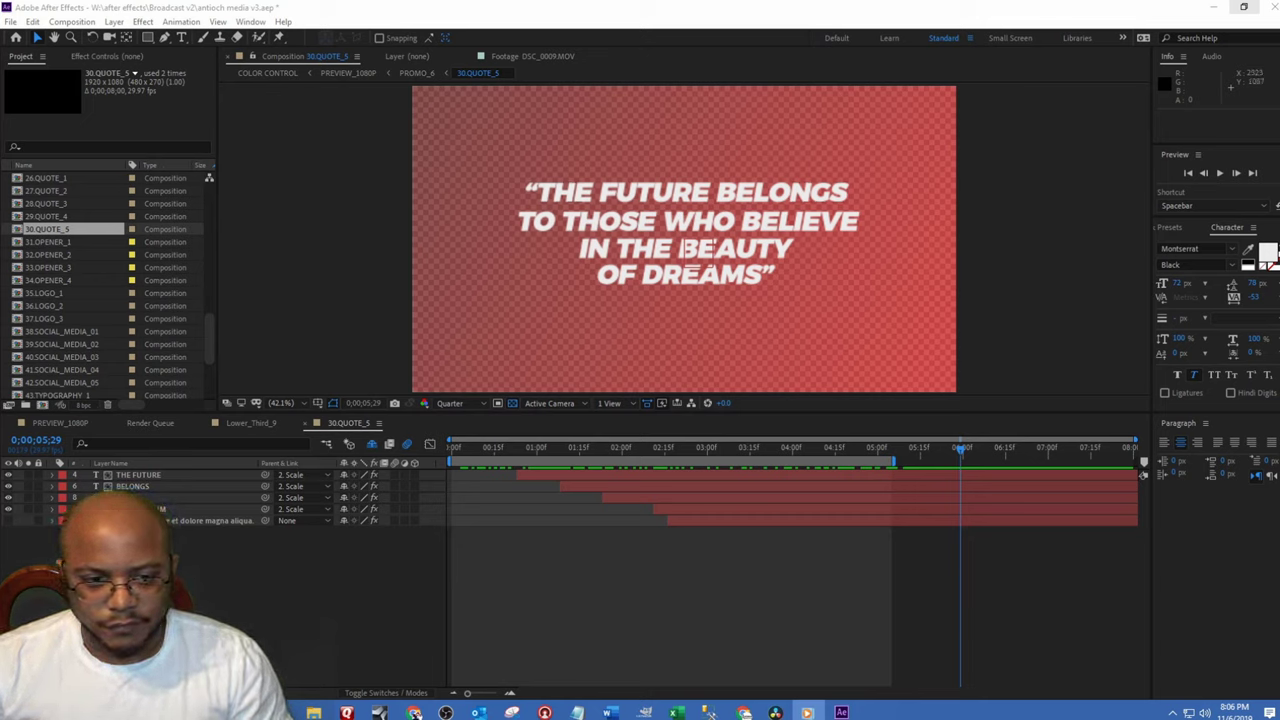
- Replace the first line of the quote in 30.QUOTE_5, layer THE FUTURE, with "GRIEF SUPPORT" in capitals
double_click(138, 475)
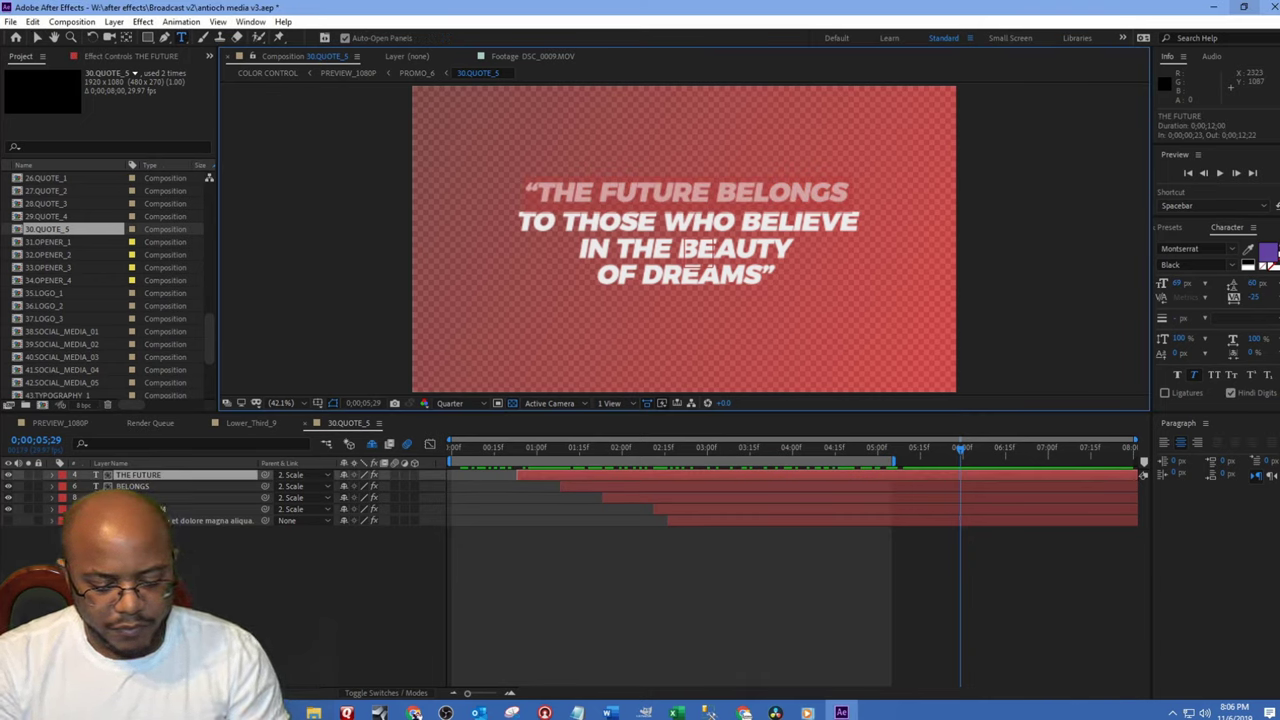
text(Grief Support)
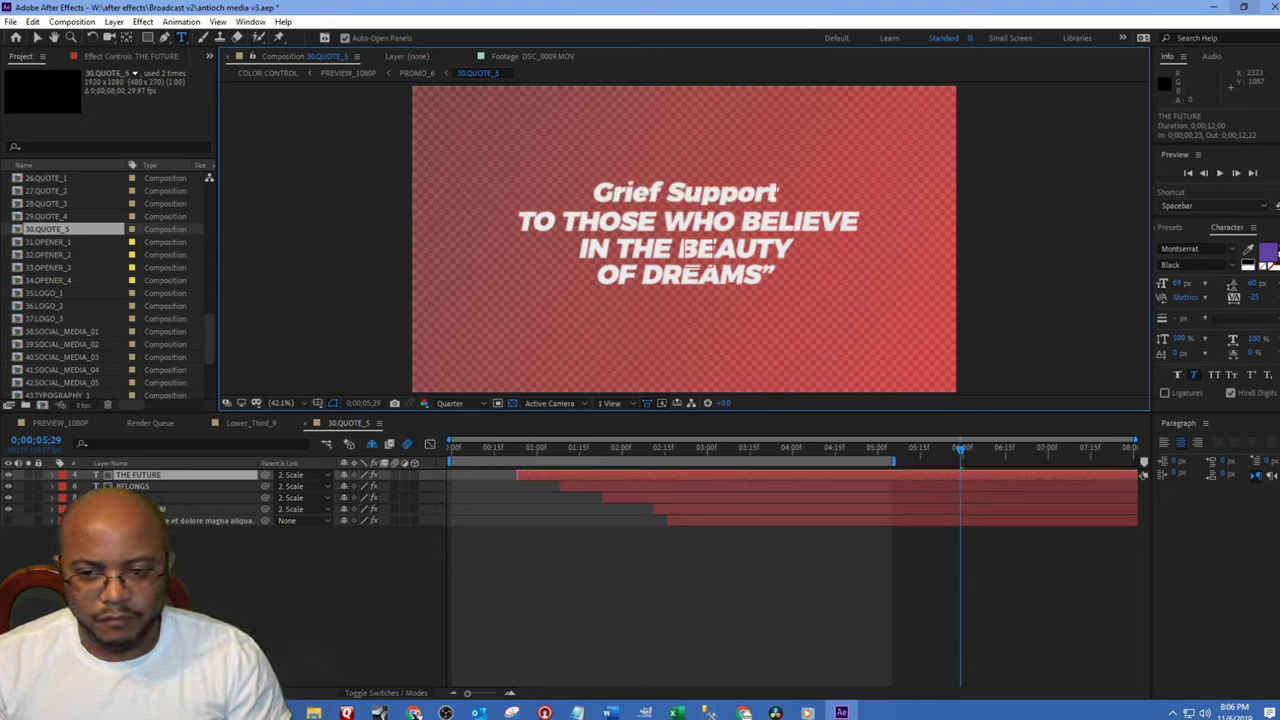
text(G)
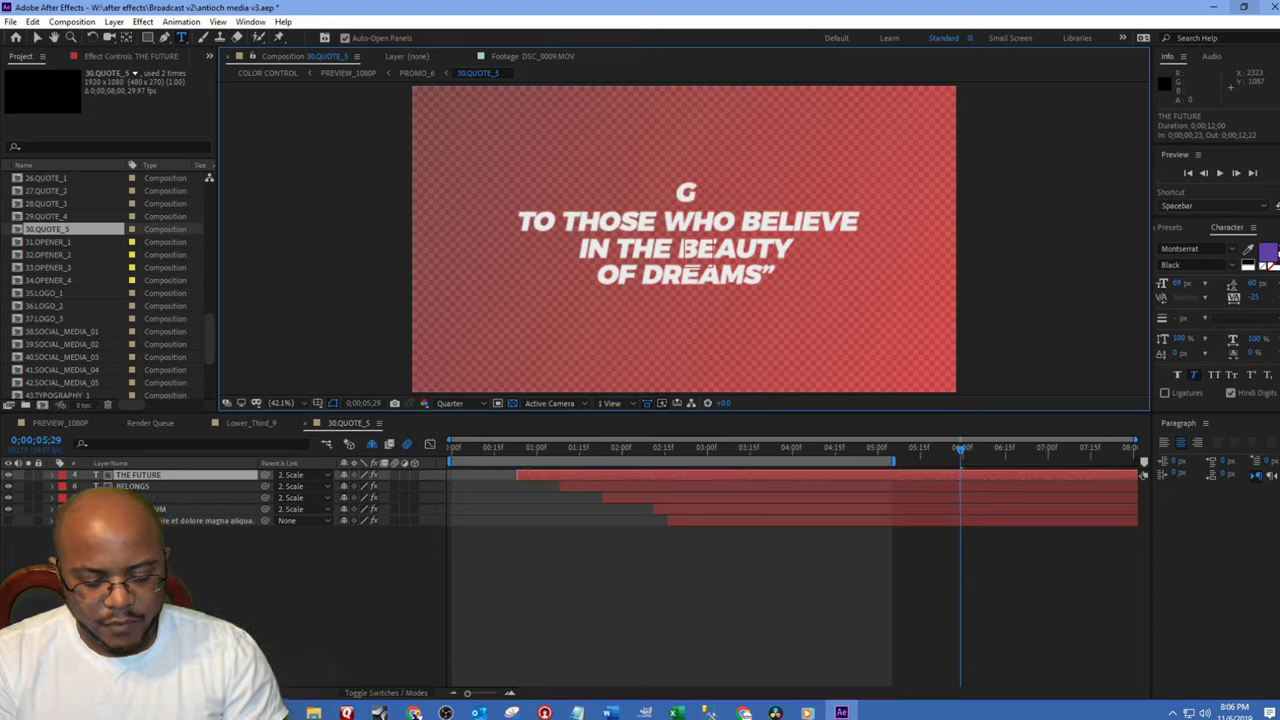
text(RIEF SUPPORT)
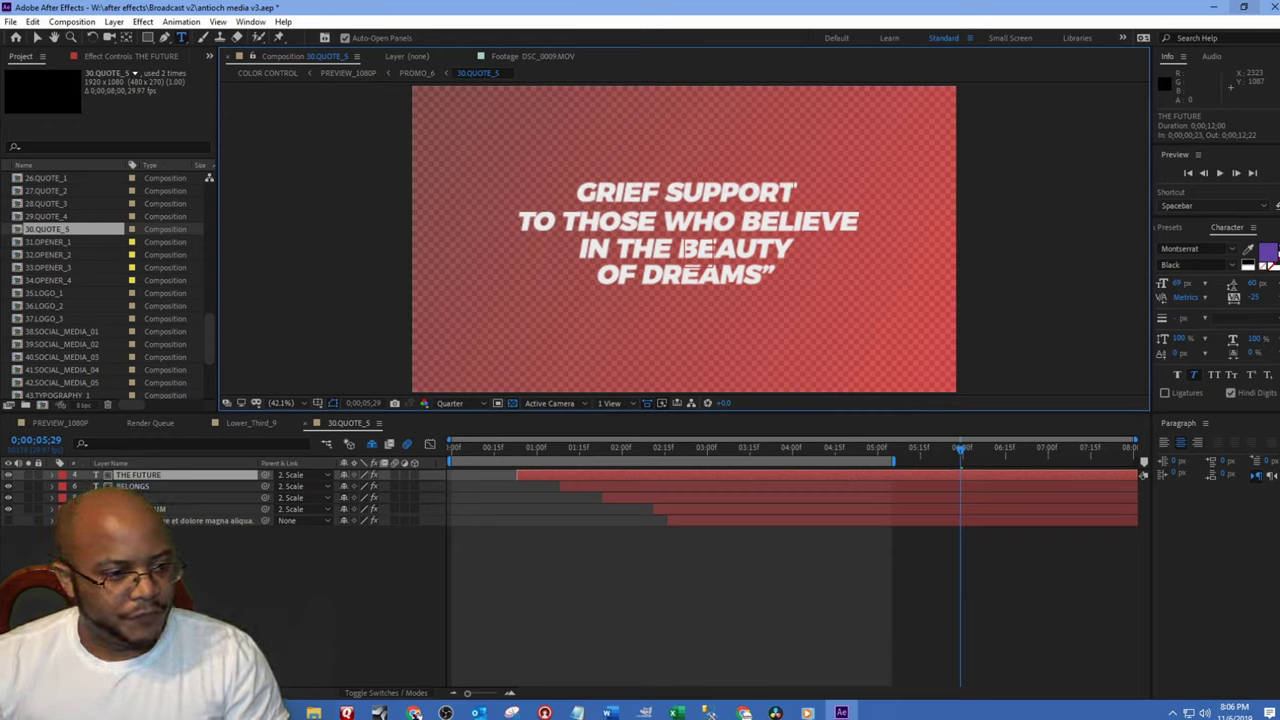
- Replace the quote's second line, layer BELONGS, with "3rd Saturday" and the third line, layer NEXT, with "AT 12 NOON"
double_click(133, 486)
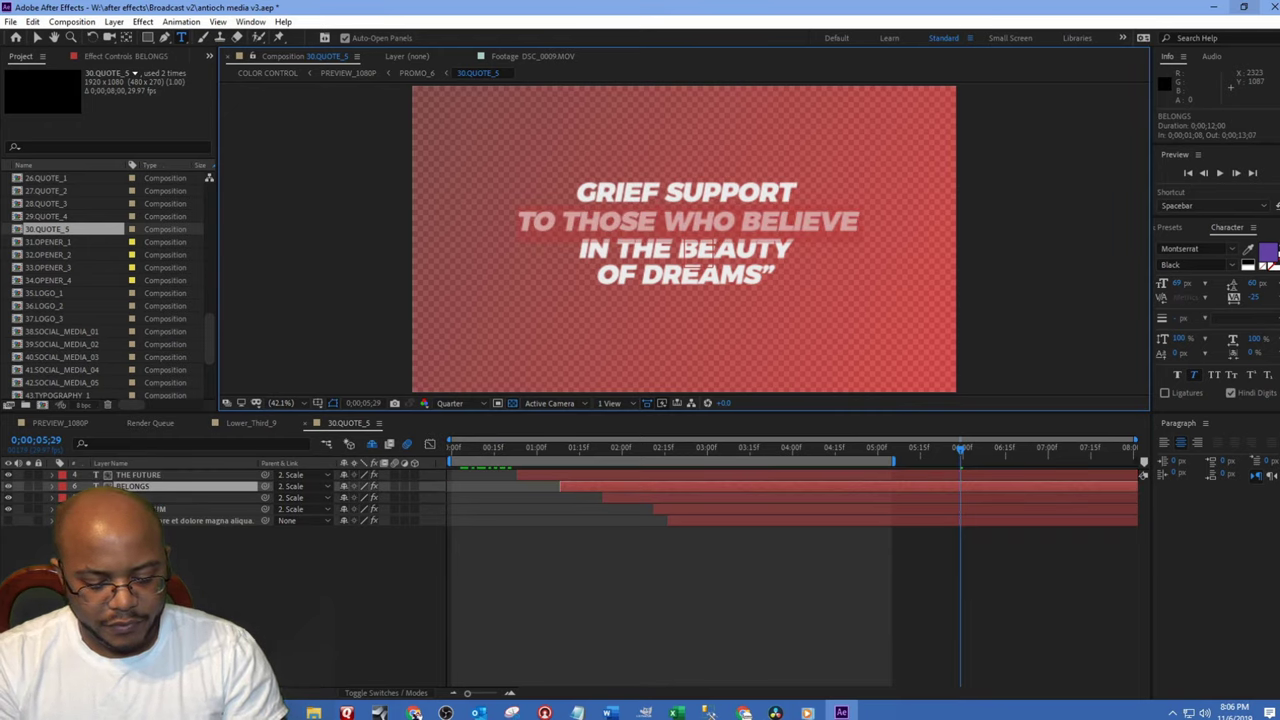
text(3rd Saturday)
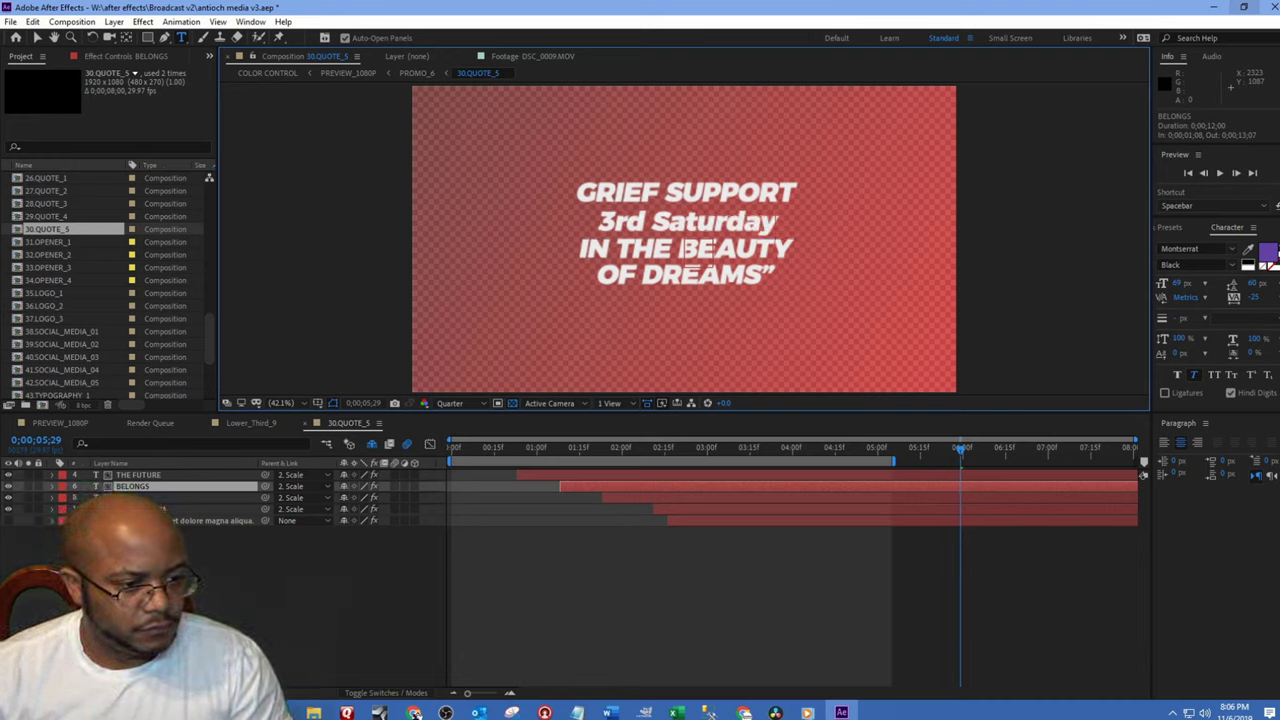
double_click(133, 498)
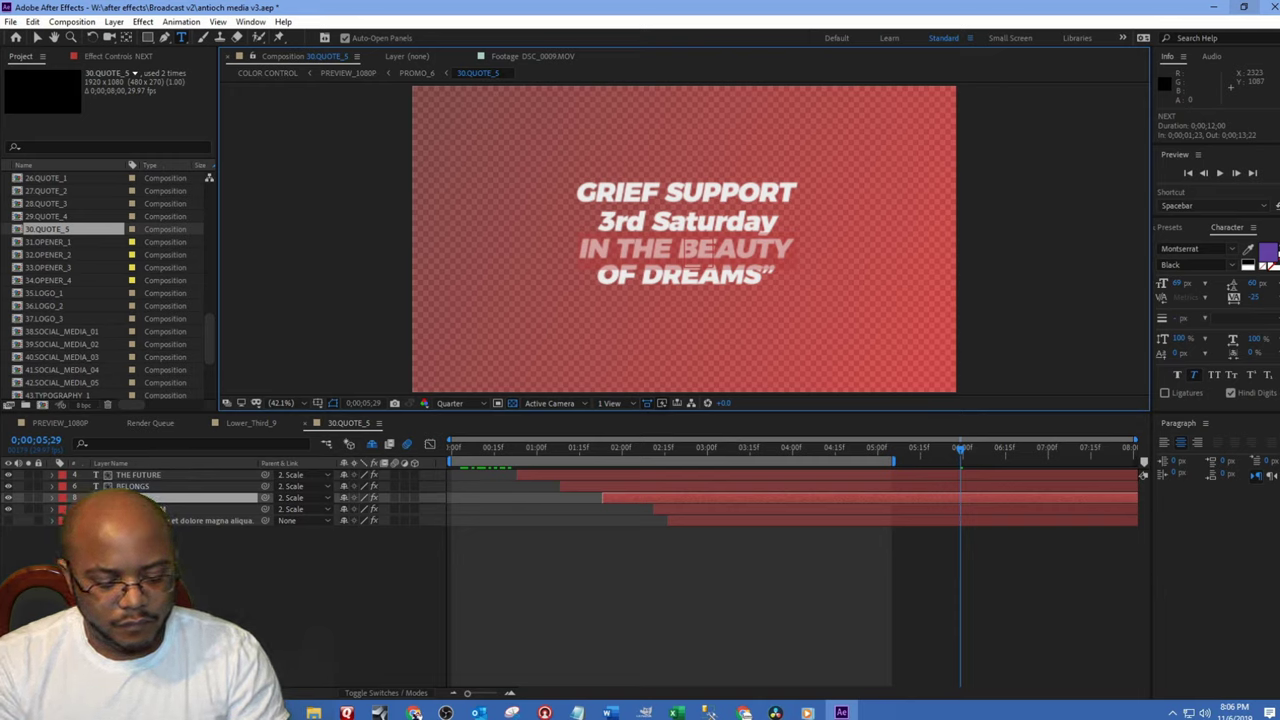
text(AT 12)
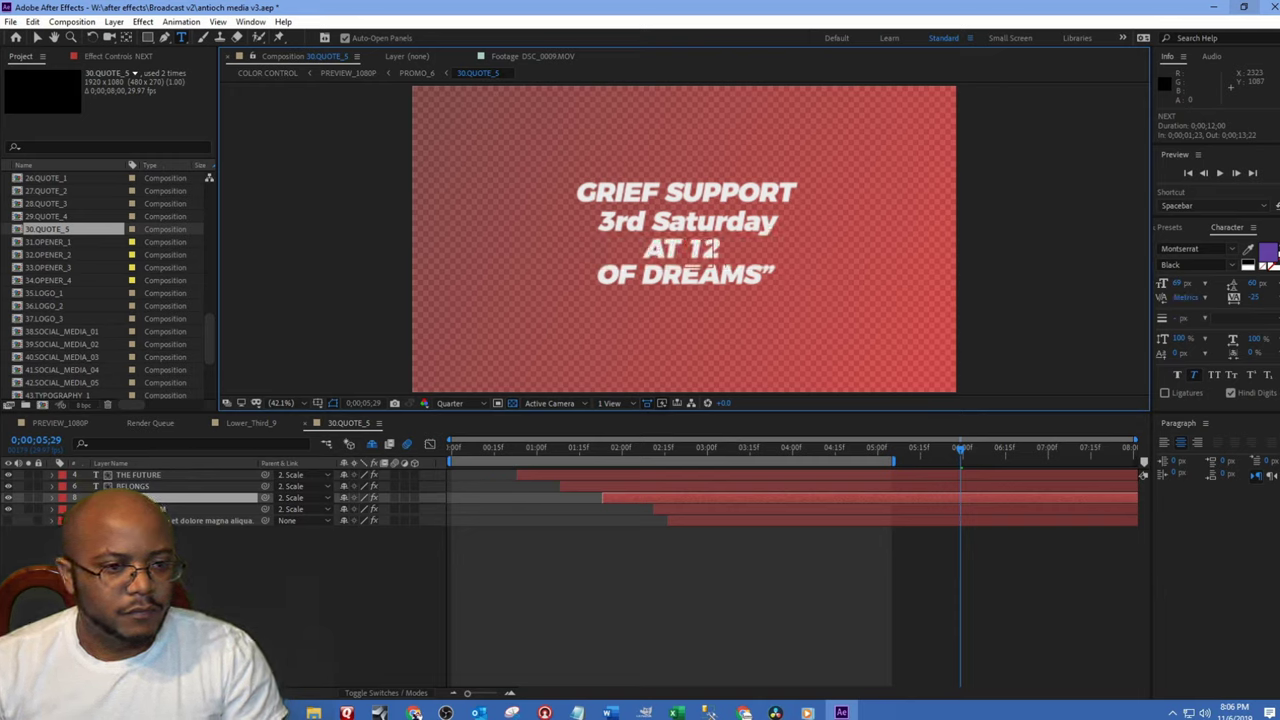
text( NOON)
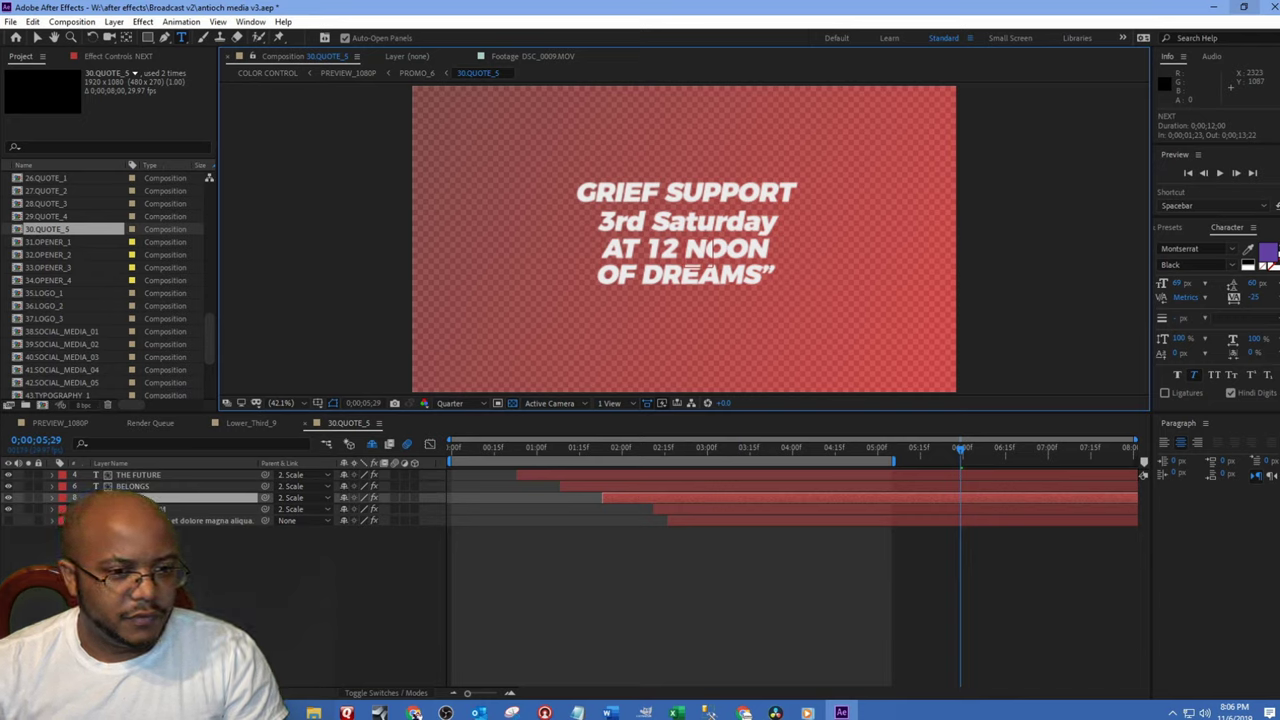
- Retype the second line, layer BELONGS, as "3RD SATURDAYS" and replace the fourth line, layer LOREM IPSUM, with "ANTIOCH ANNEX"
double_click(133, 486)
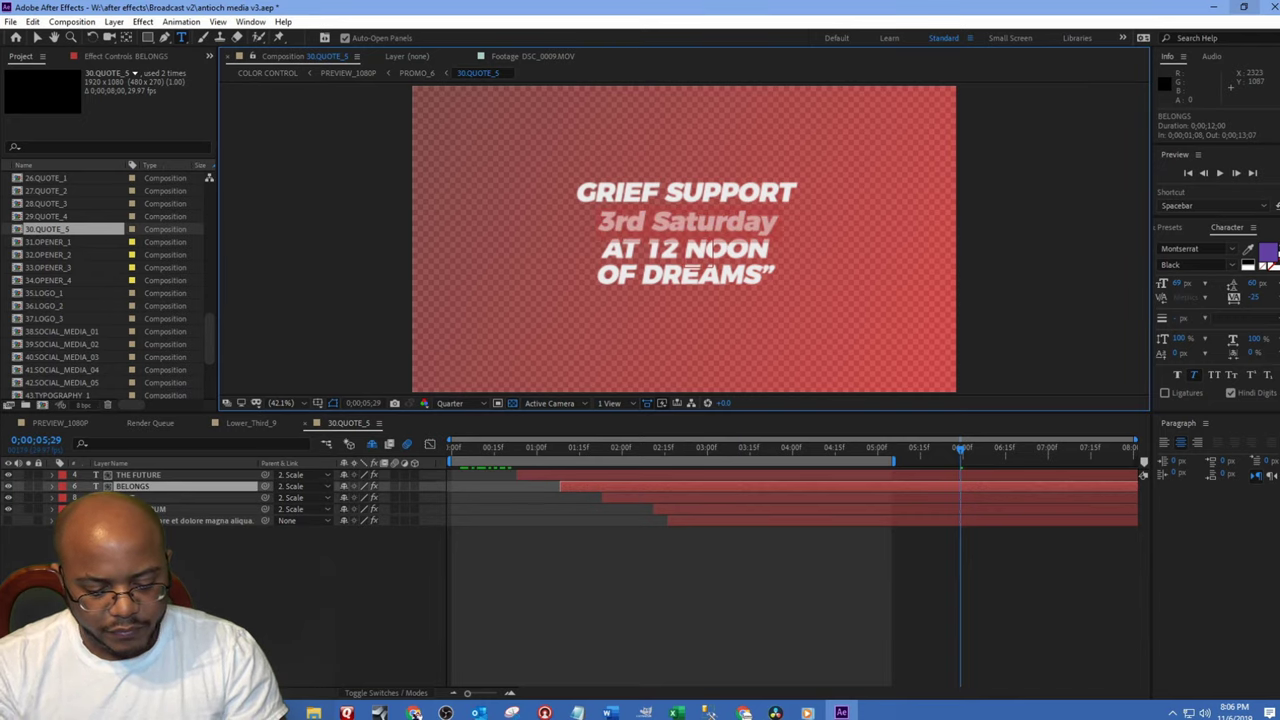
text(3RD SATURDAYS)
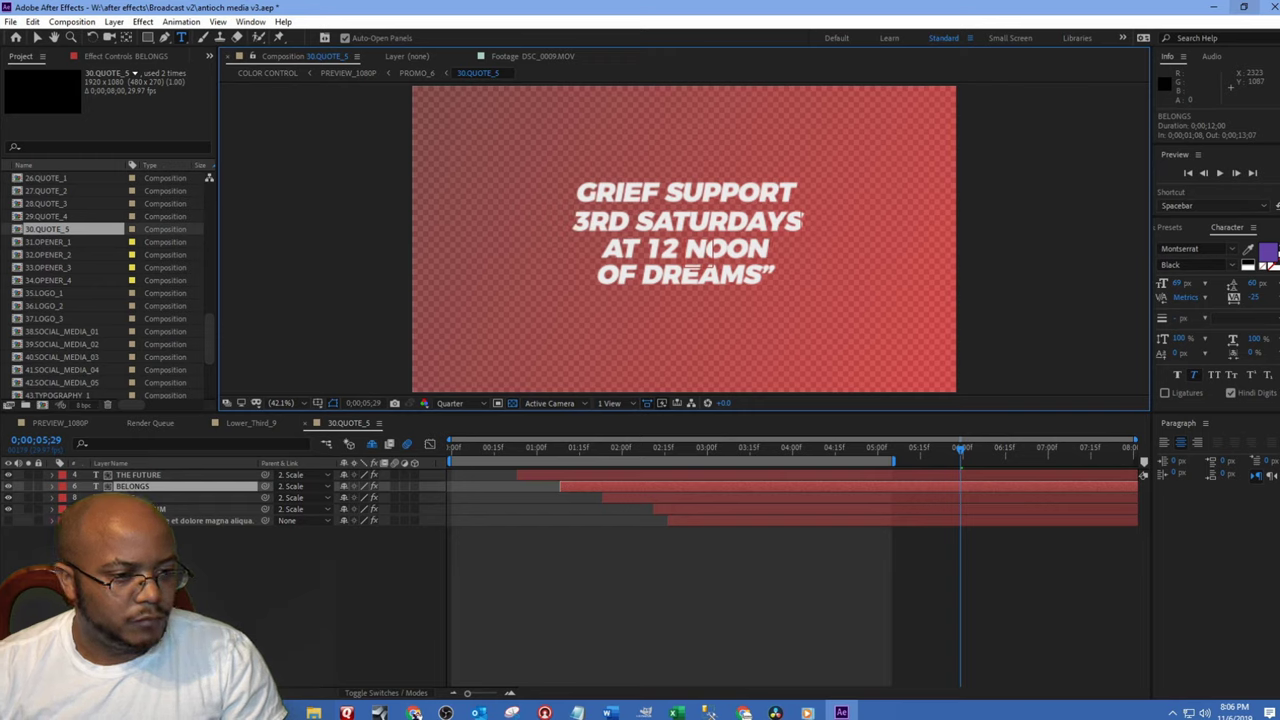
click(686, 257)
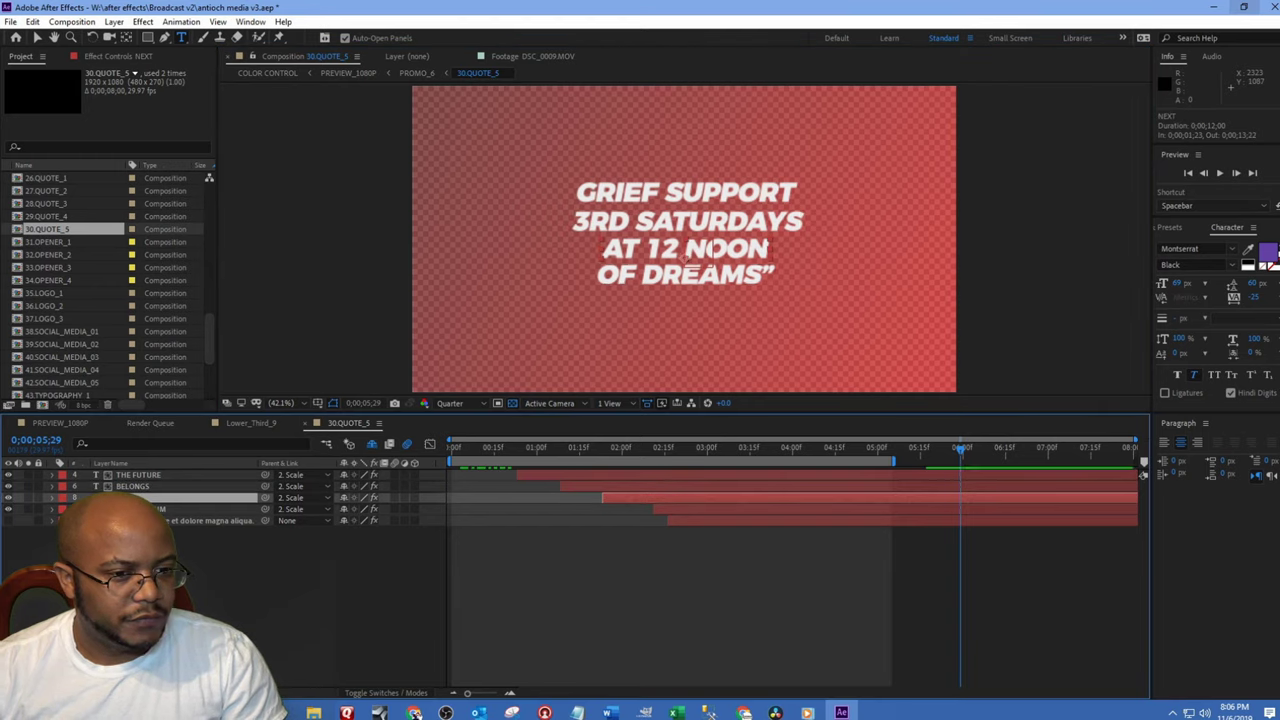
click(685, 283)
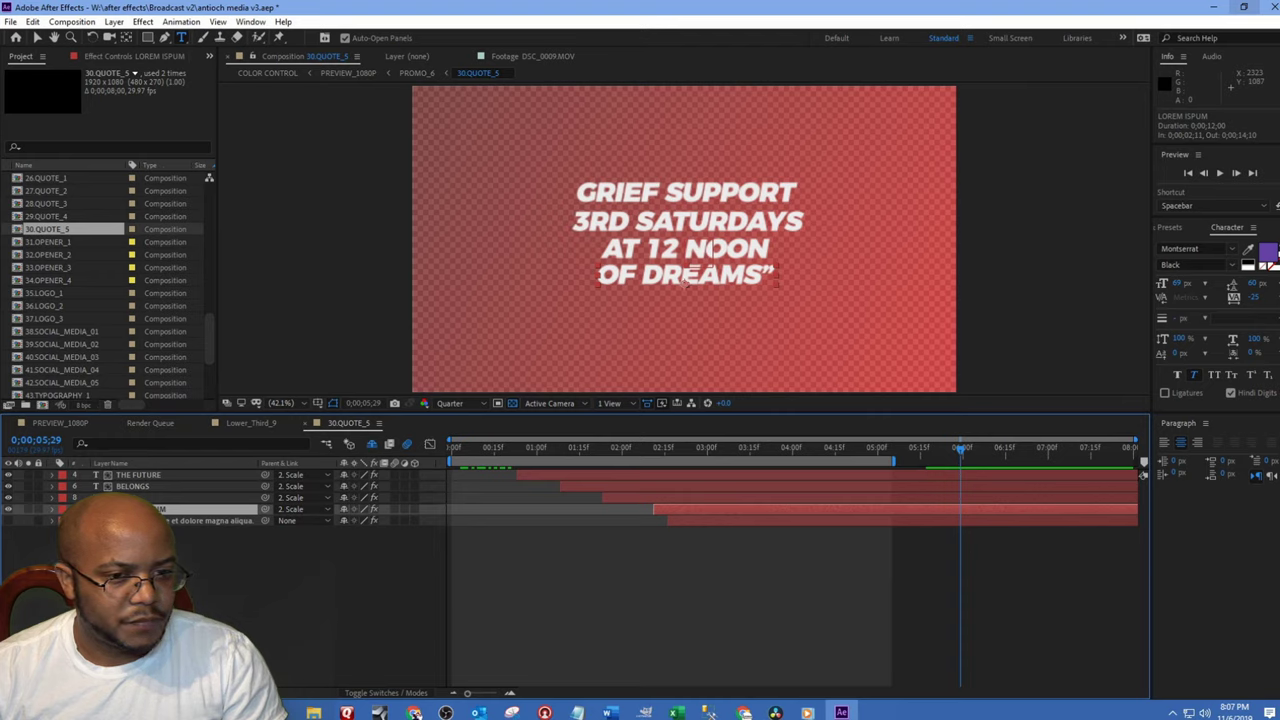
double_click(130, 509)
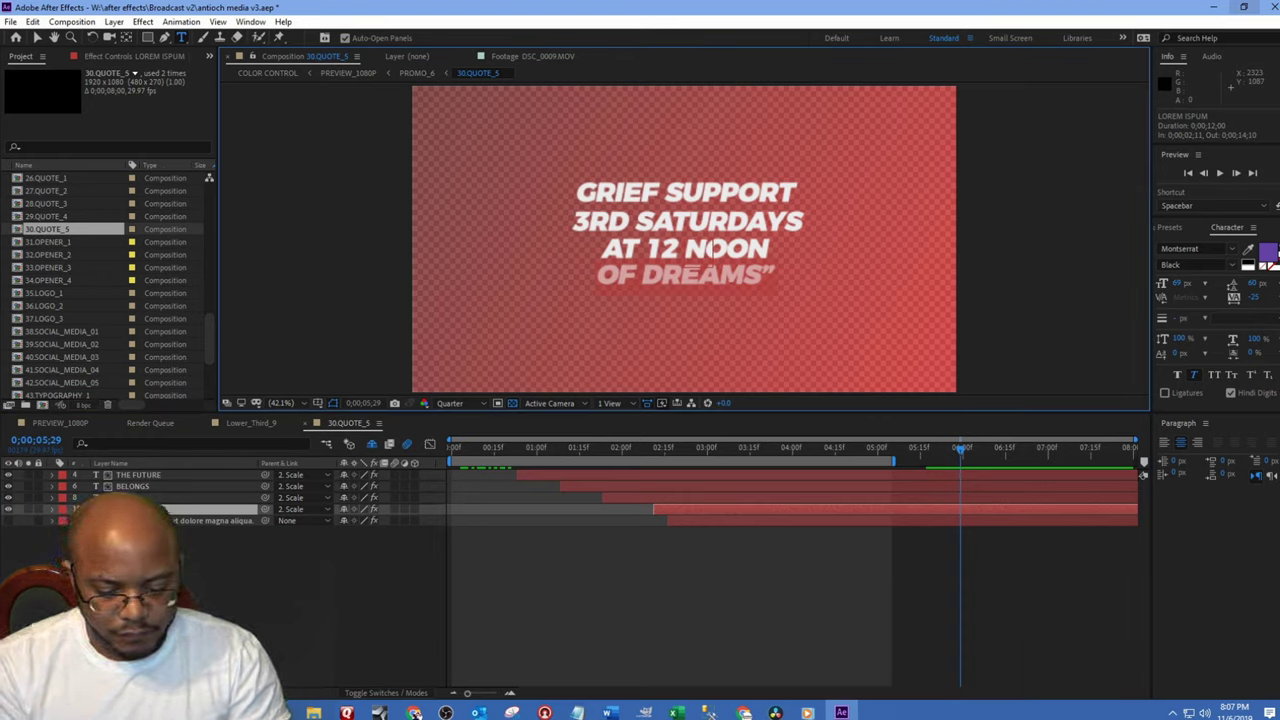
text(ANTIOCH)
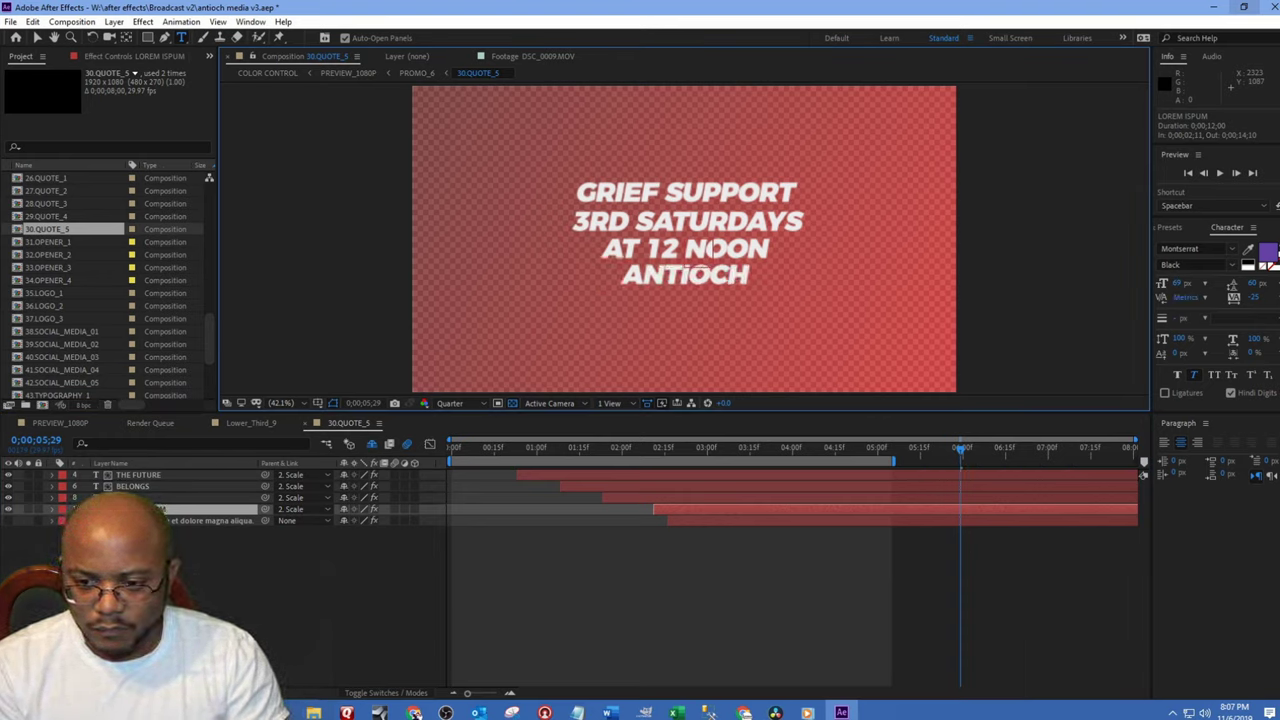
text( ANNEX)
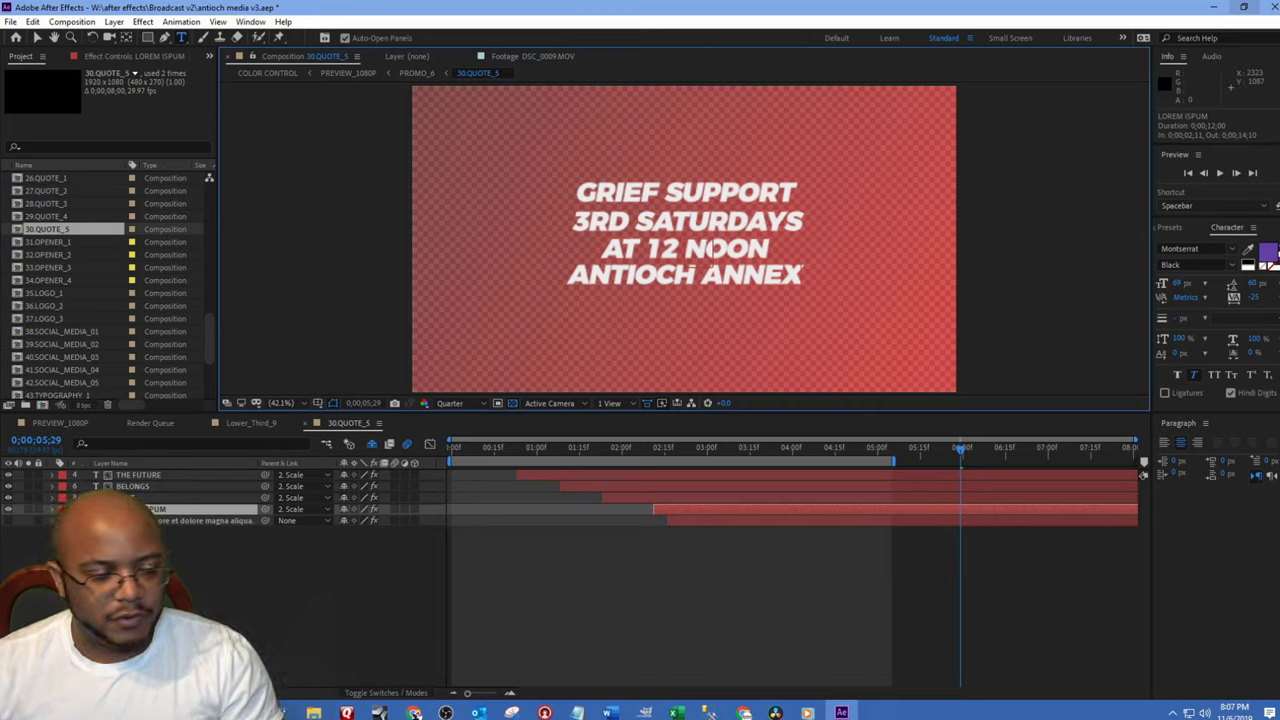
click(1040, 590)
key(space)
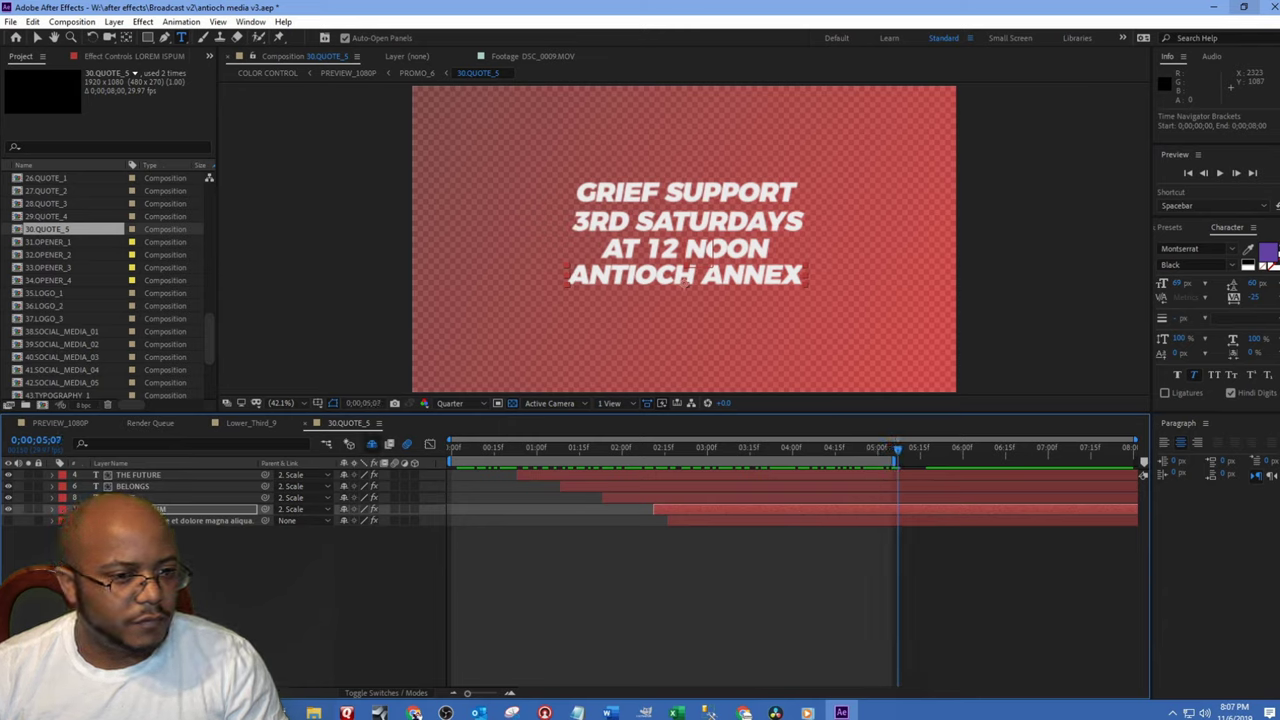
- Change the second line, layer BELONGS, to read "EVERY 3RD SATURDAY"
double_click(132, 486)
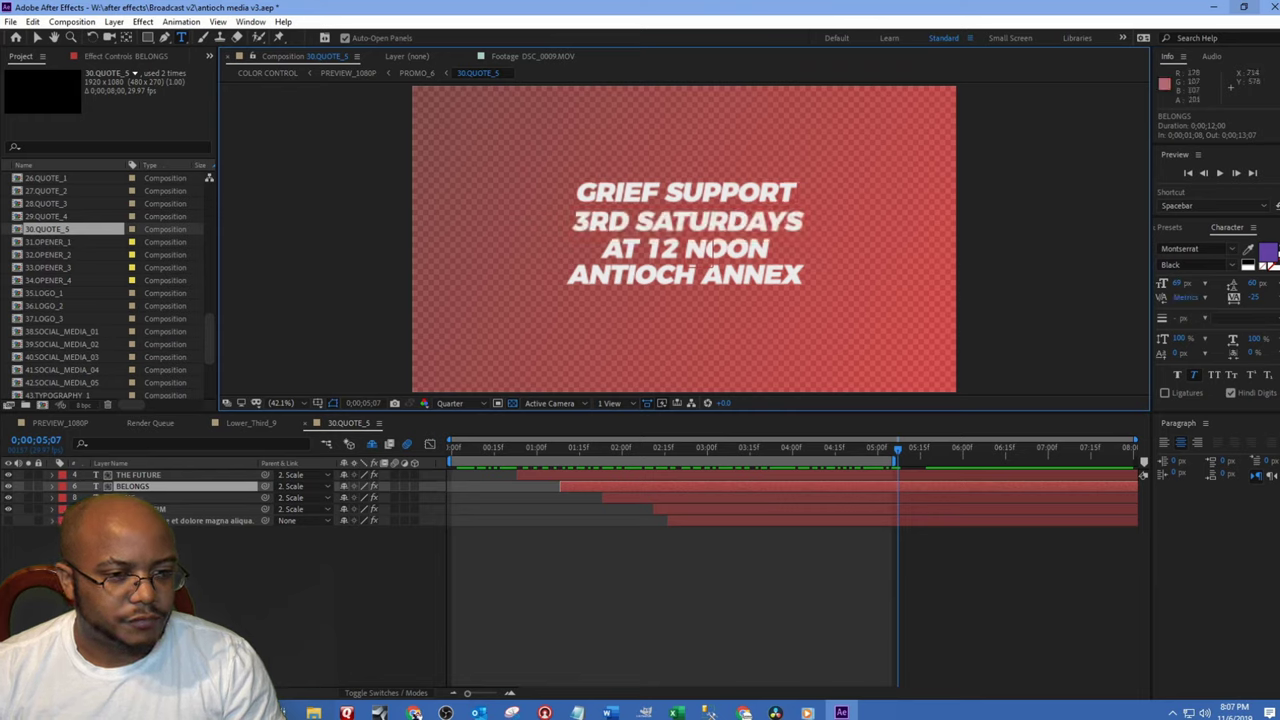
click(711, 250)
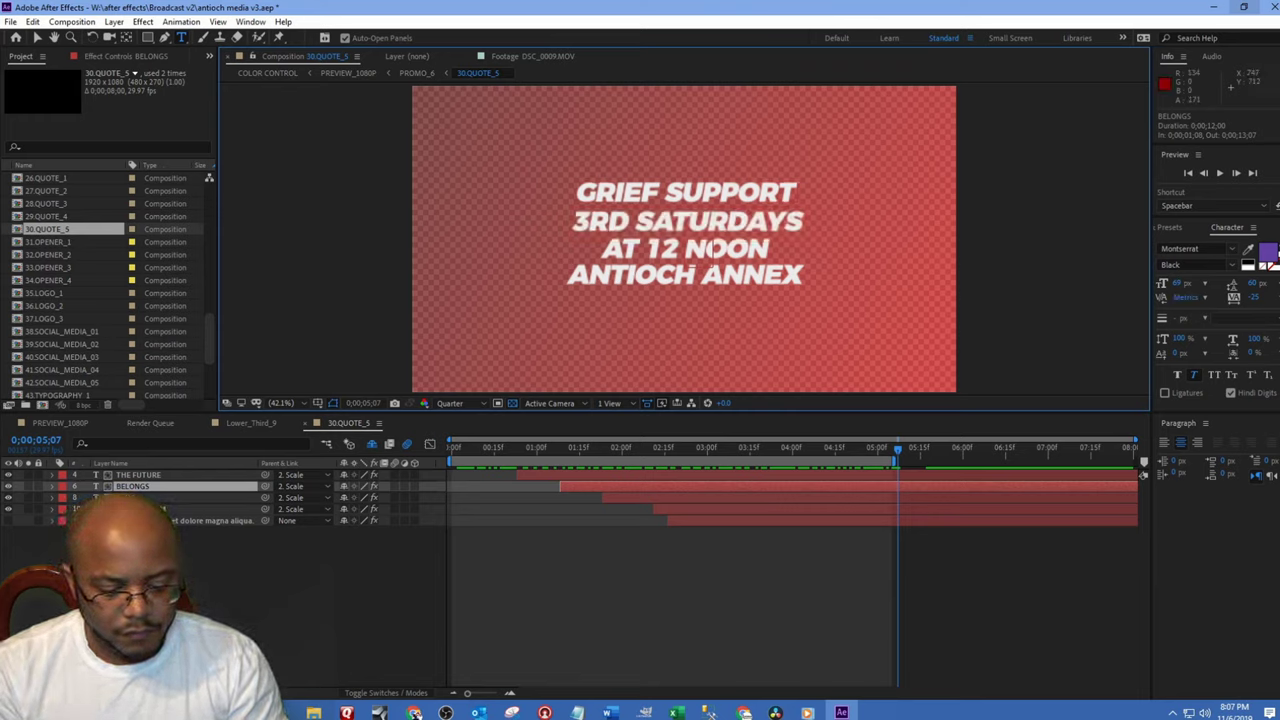
text(each)
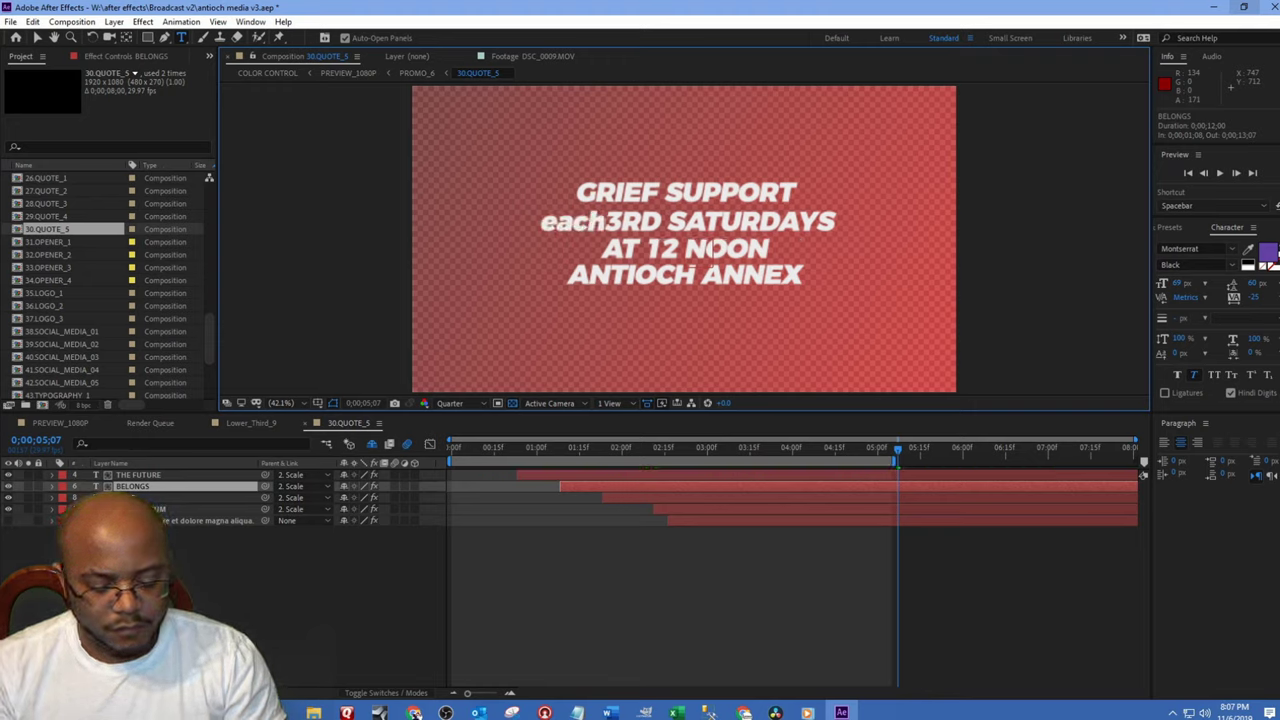
key(ctrl+shift+Left)
text(EACH MONTH)
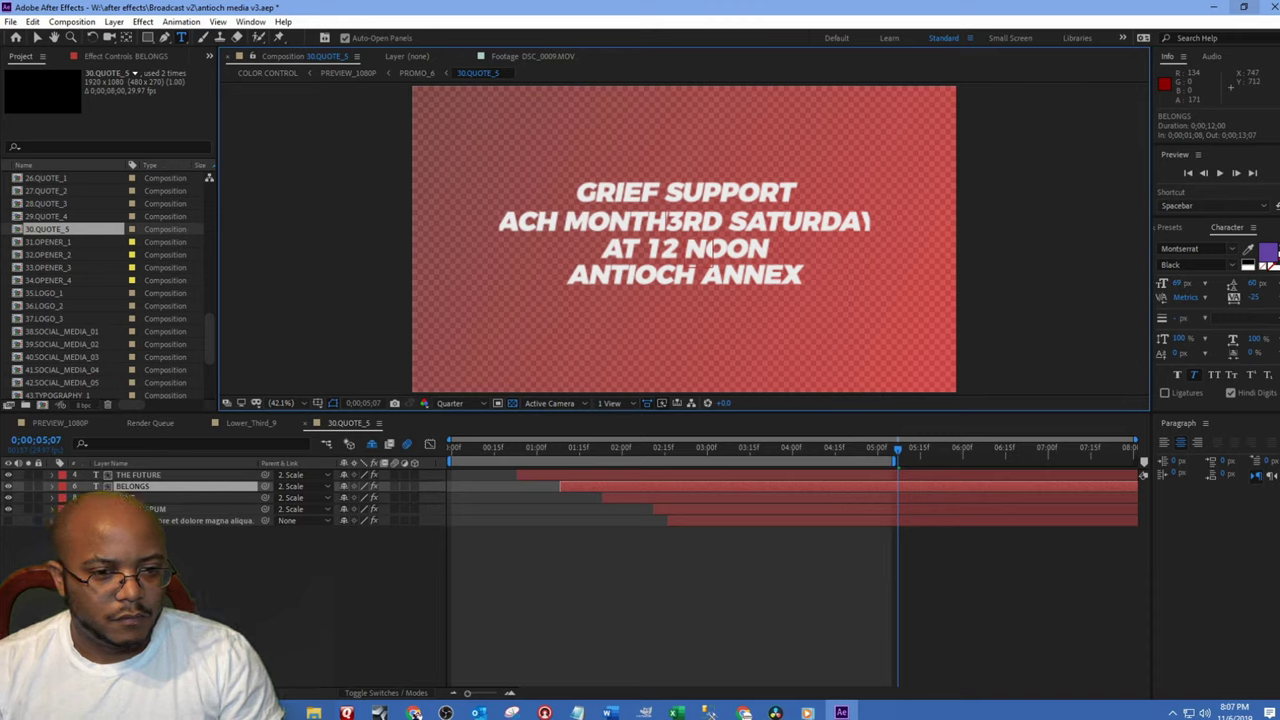
key(ctrl+shift+Left)
key(ctrl+shift+Left)
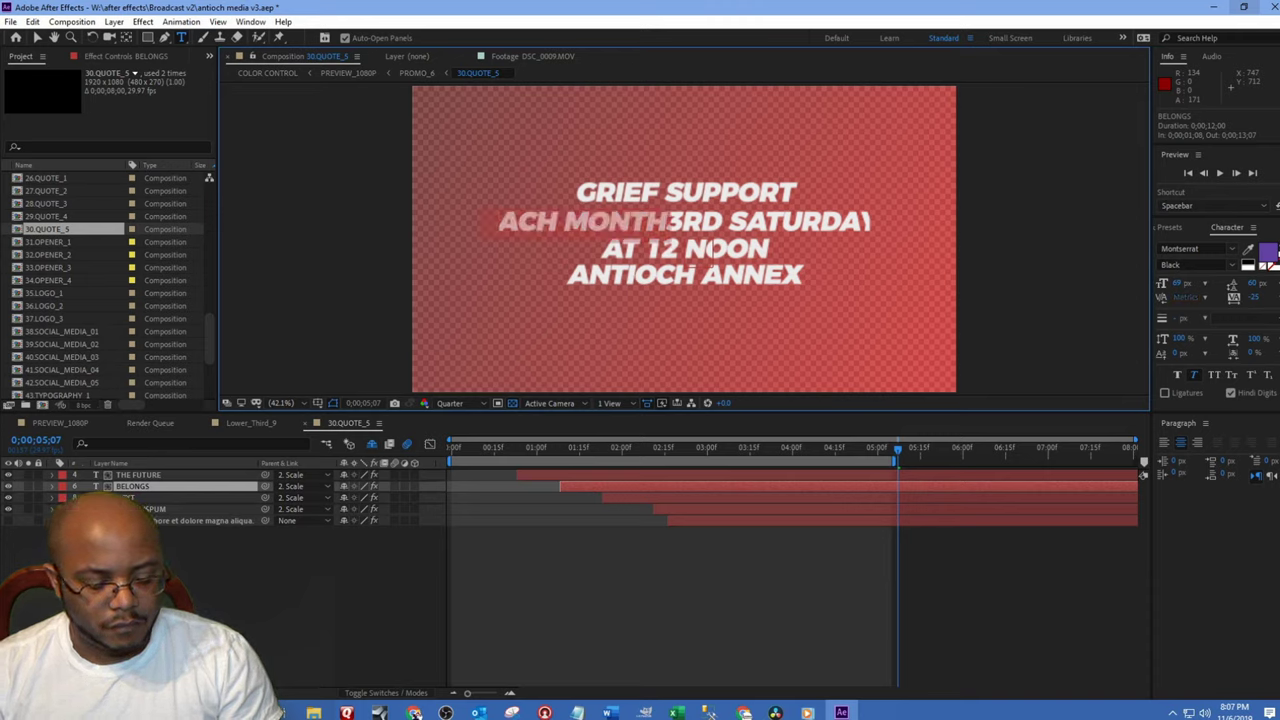
text(EVERY)
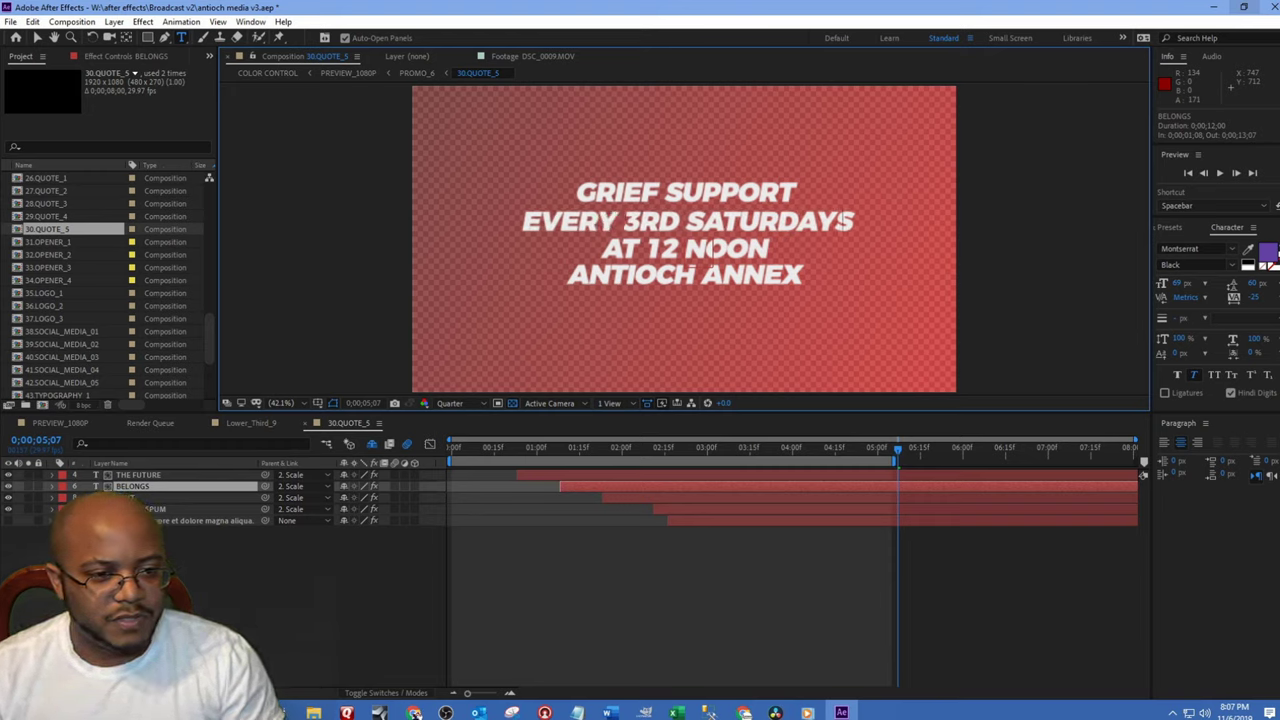
key(BackSpace)
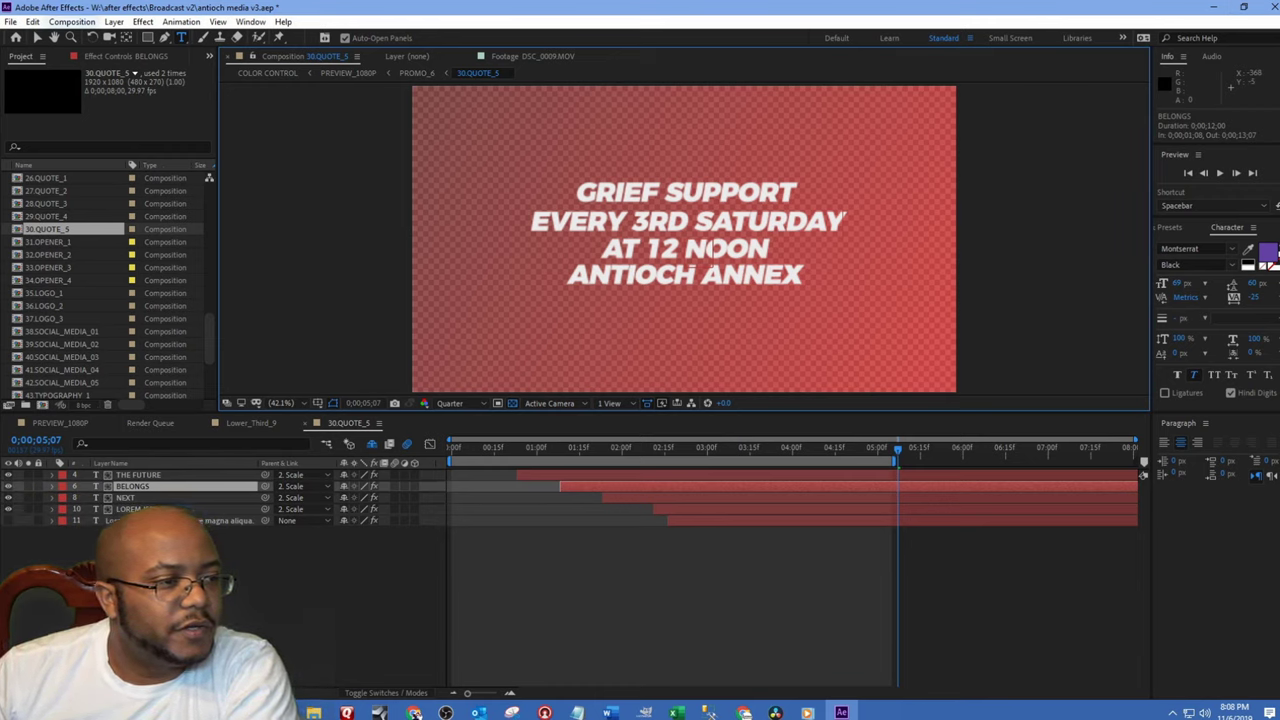
- Send the 30.QUOTE_5 composition to the Adobe Media Encoder queue and set its output format to PNG
click(72, 21)
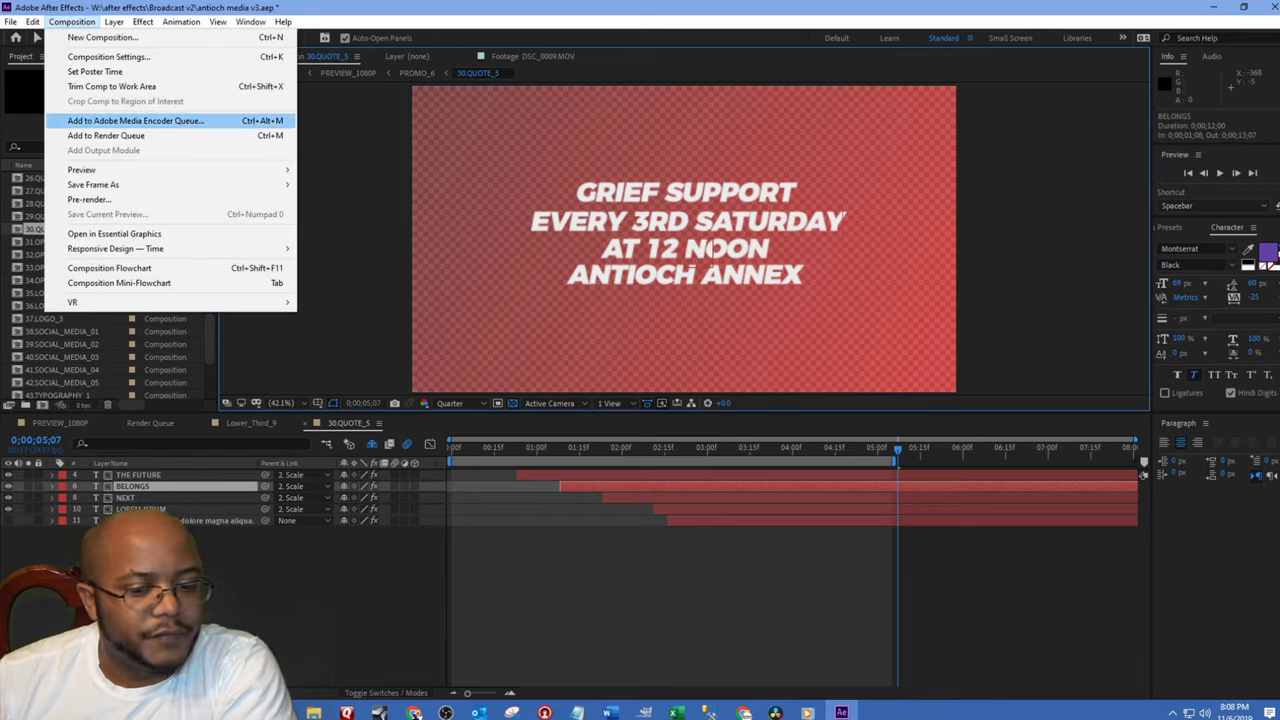
key(Return)
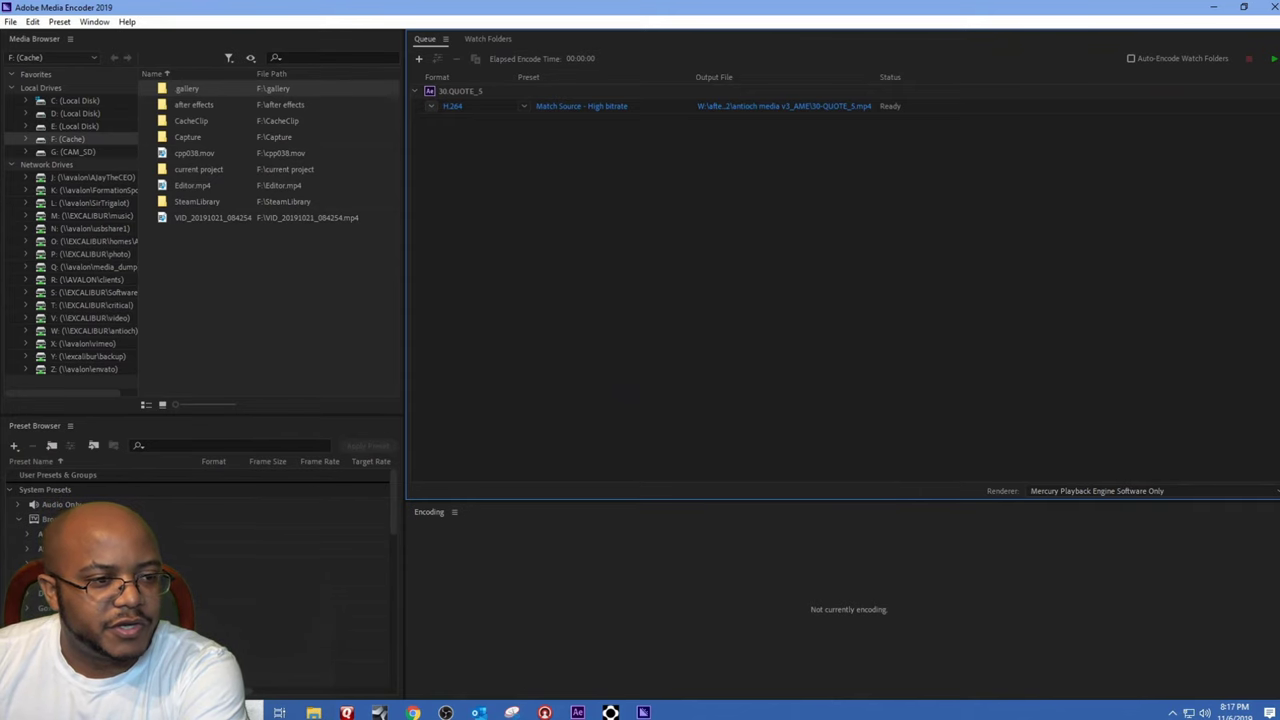
click(431, 106)
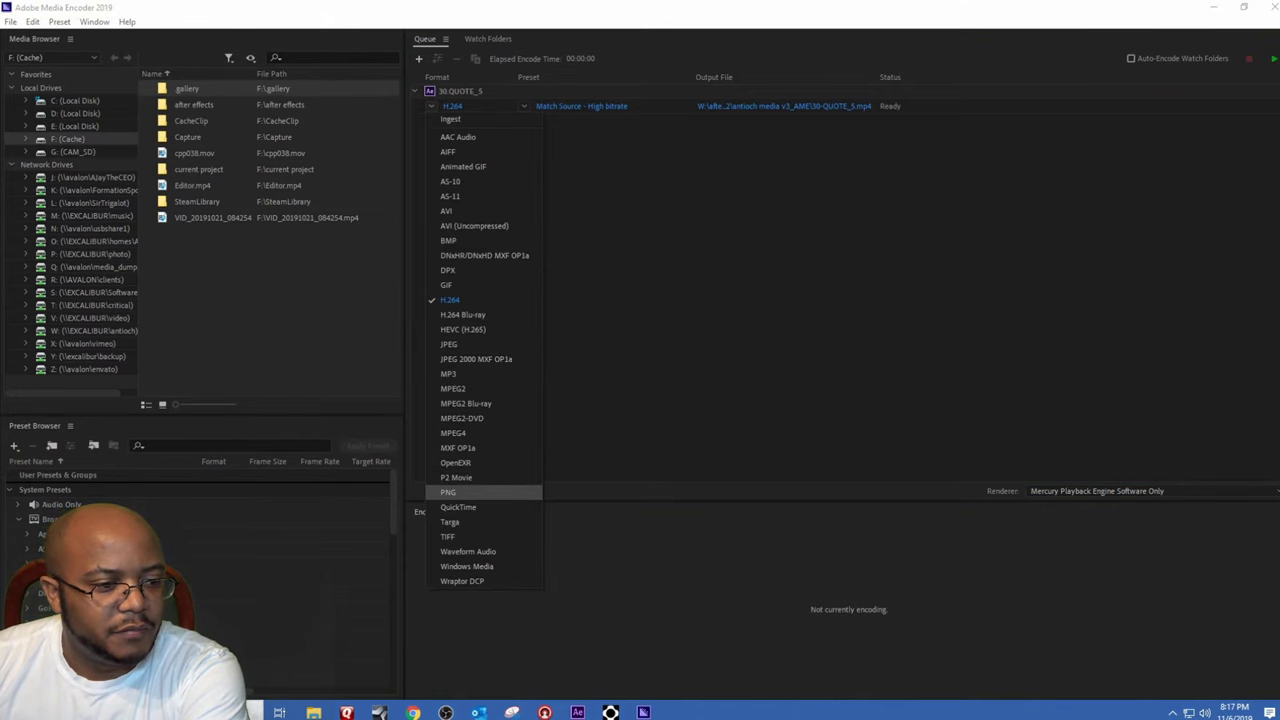
click(455, 492)
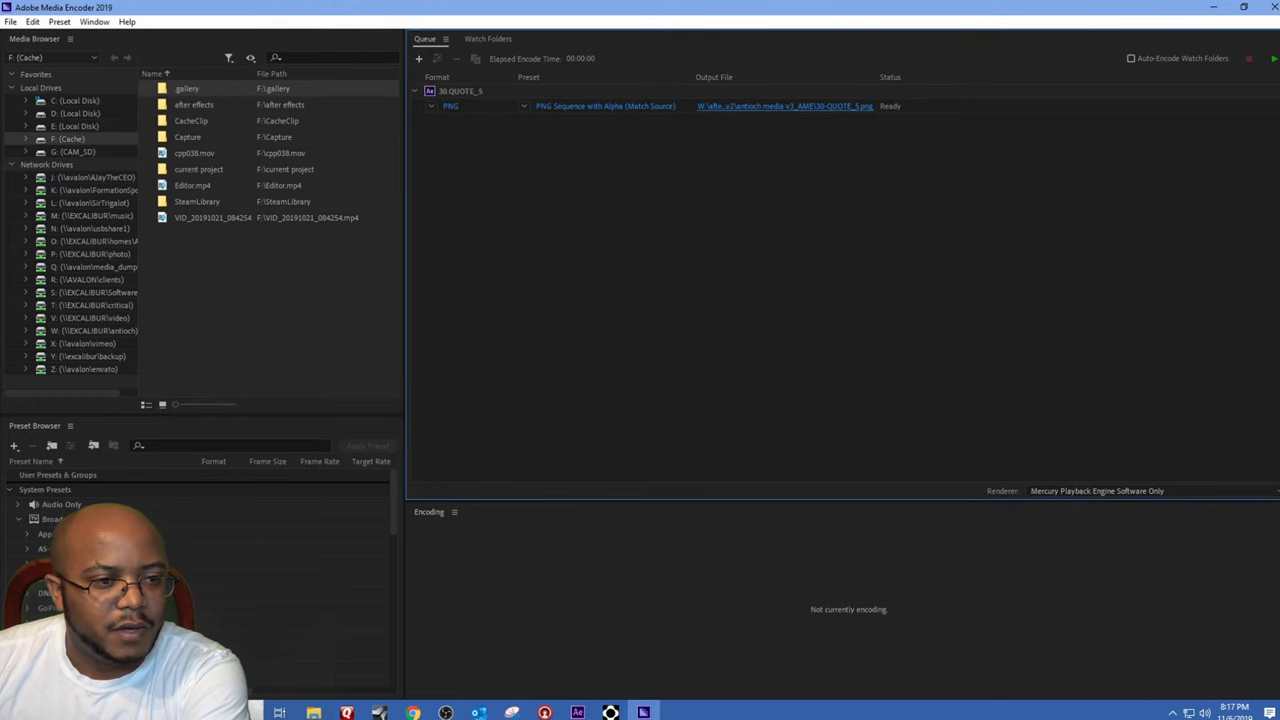
- Set the output location to a new folder named "grief" inside Announcements > announcement segments on the antioch (W:) drive
click(785, 106)
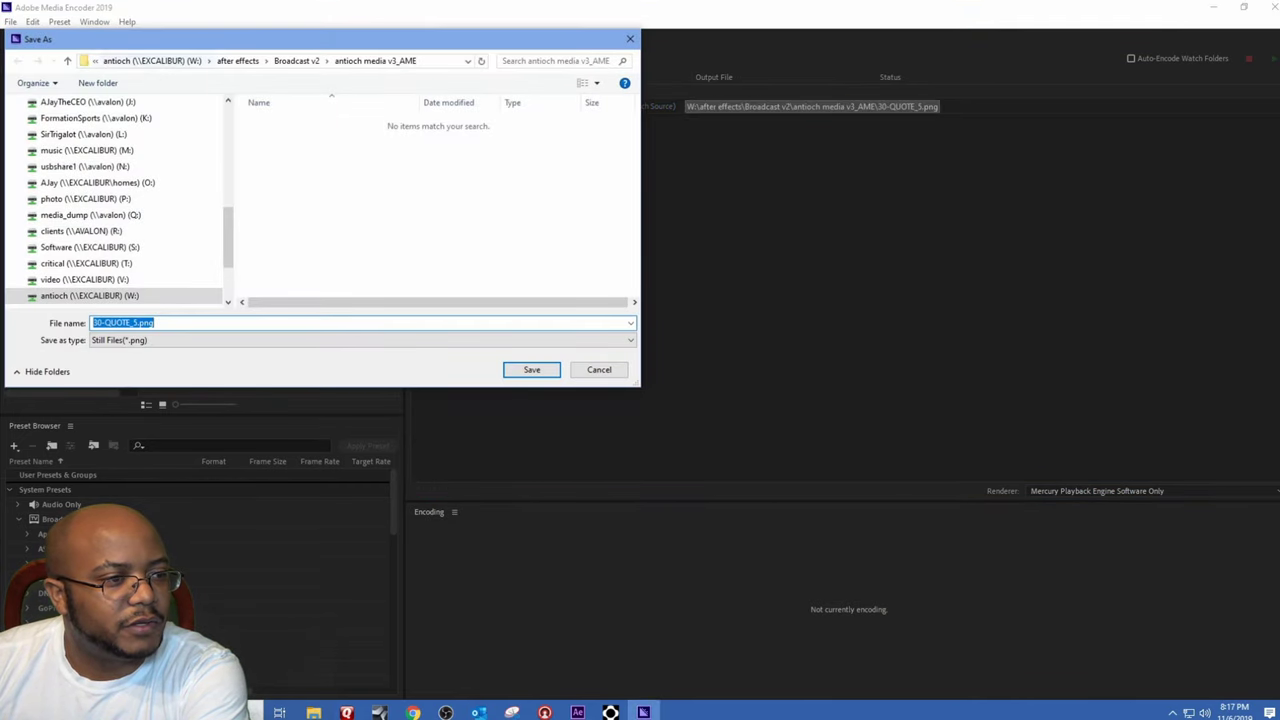
click(150, 61)
double_click(352, 137)
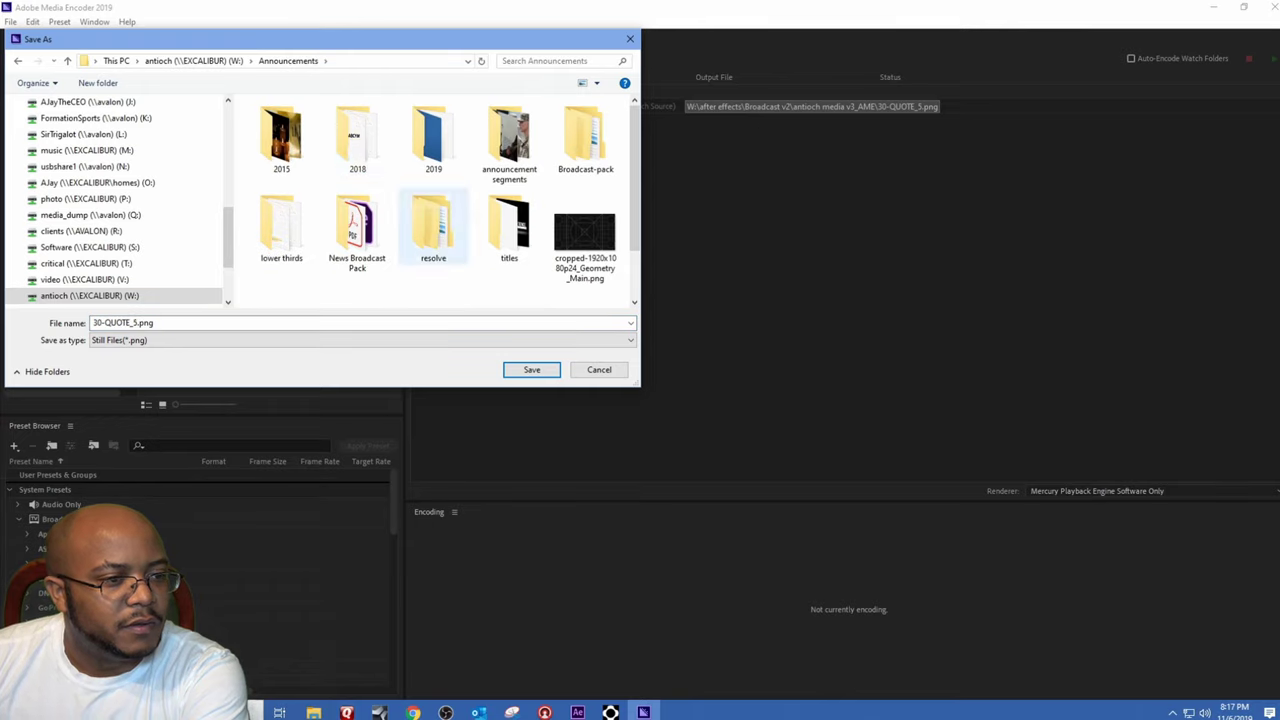
double_click(509, 140)
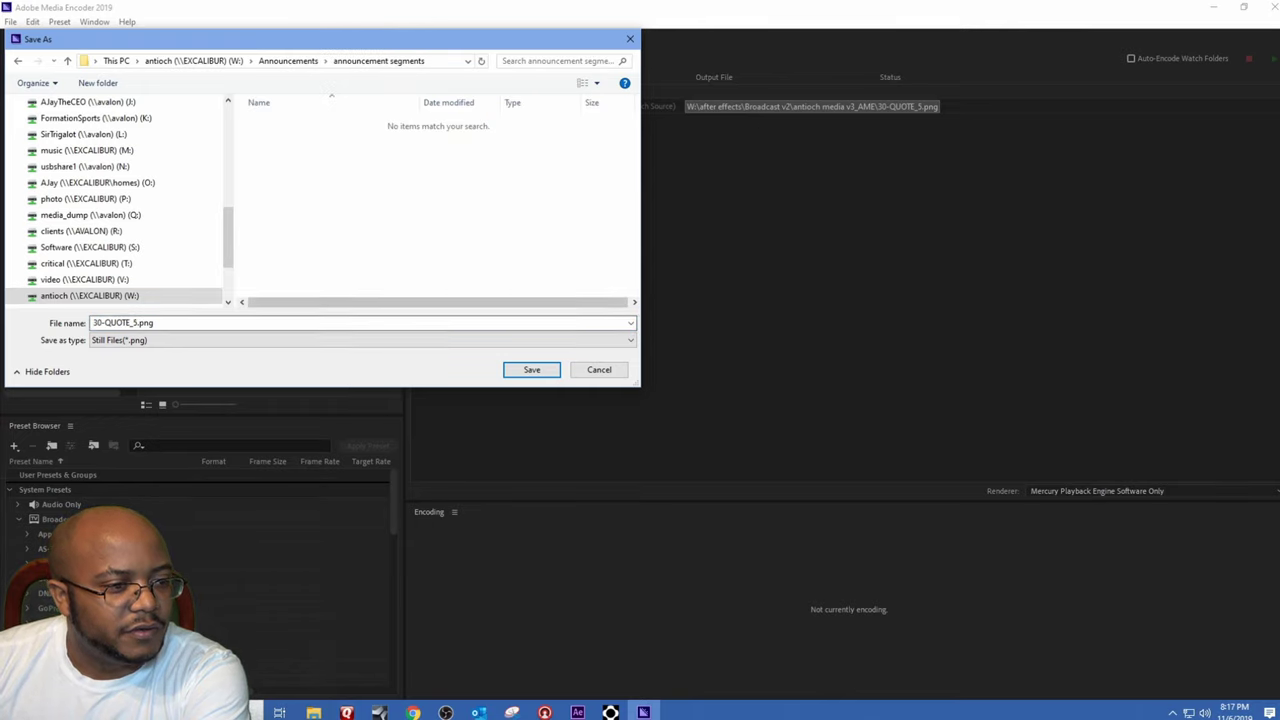
click(98, 83)
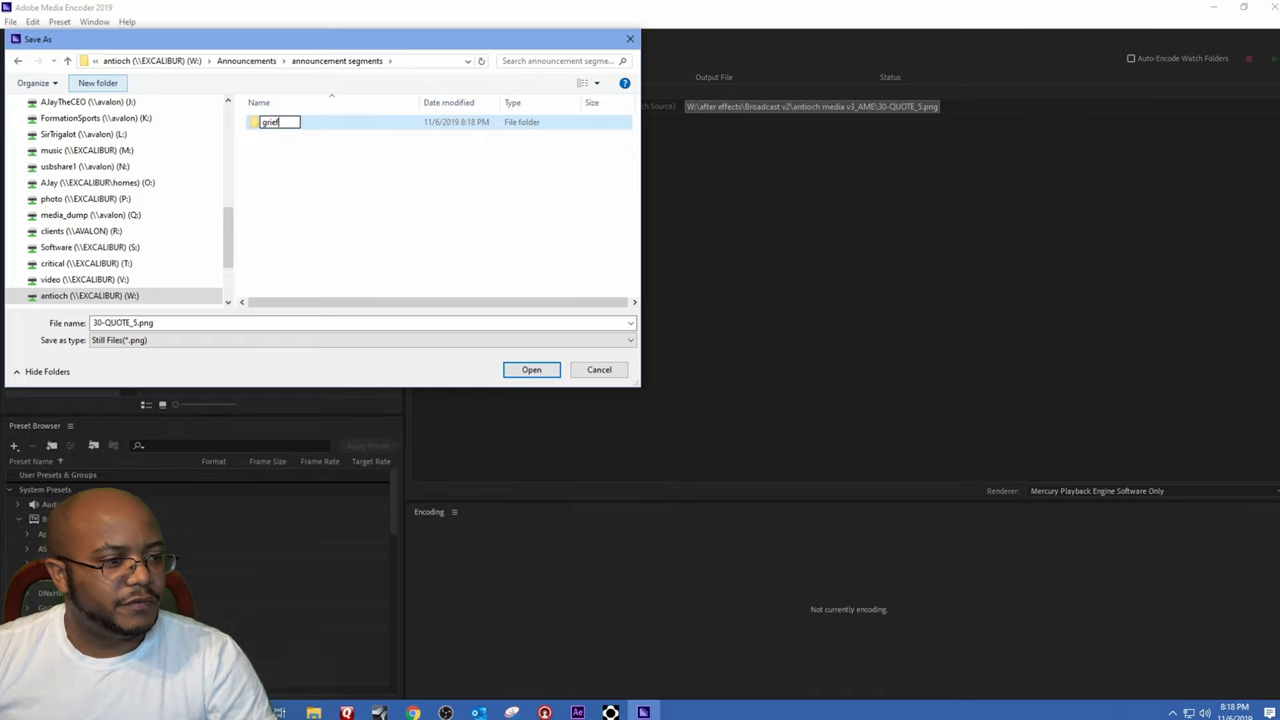
key(Return)
key(Return)
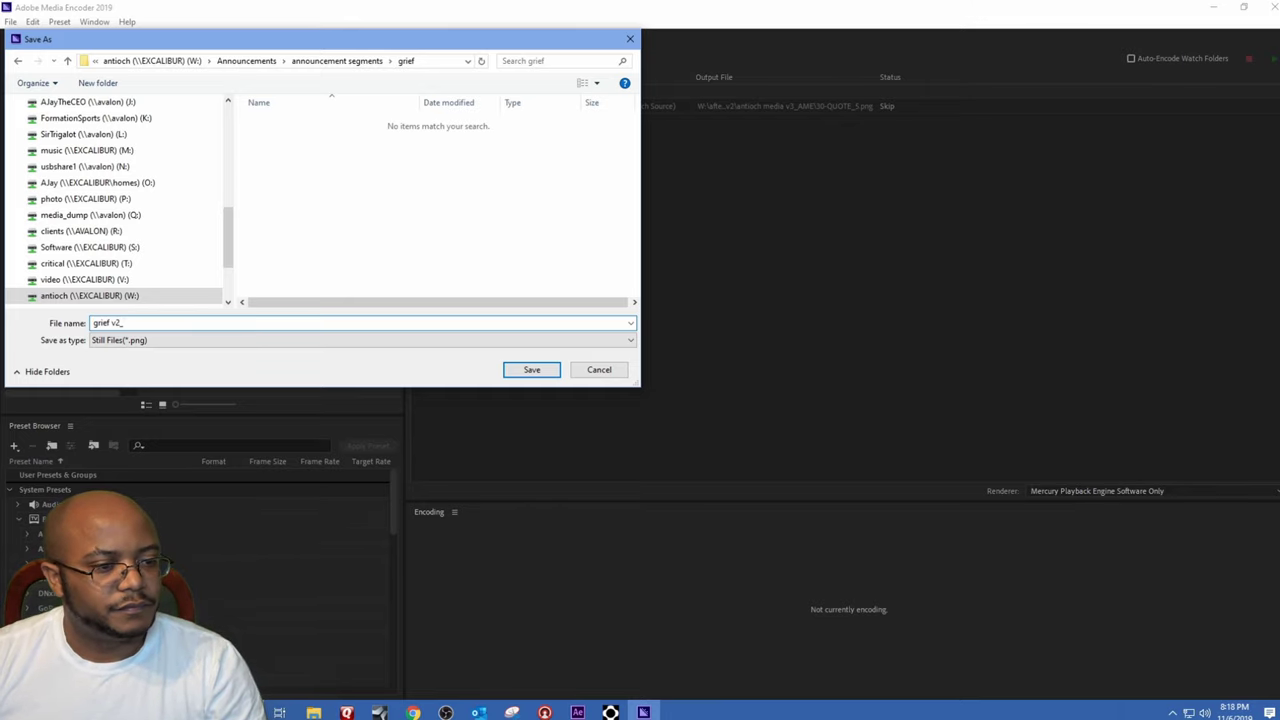
- Save the output file name as "grief v2_" and start encoding the queue
text(grief v2_)
key(Return)
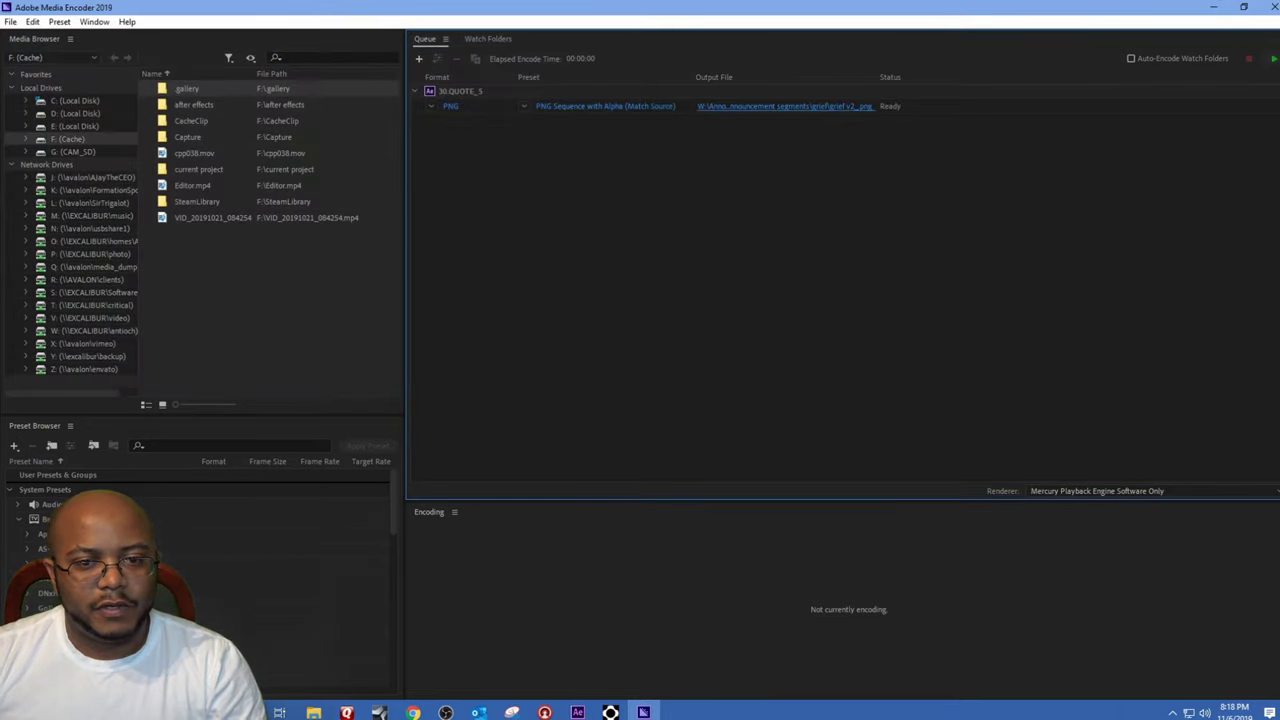
key(Return)
- Close the sign-in pop-up and switch to DaVinci Resolve with the grief ministry v2 project
key(alt+Tab)
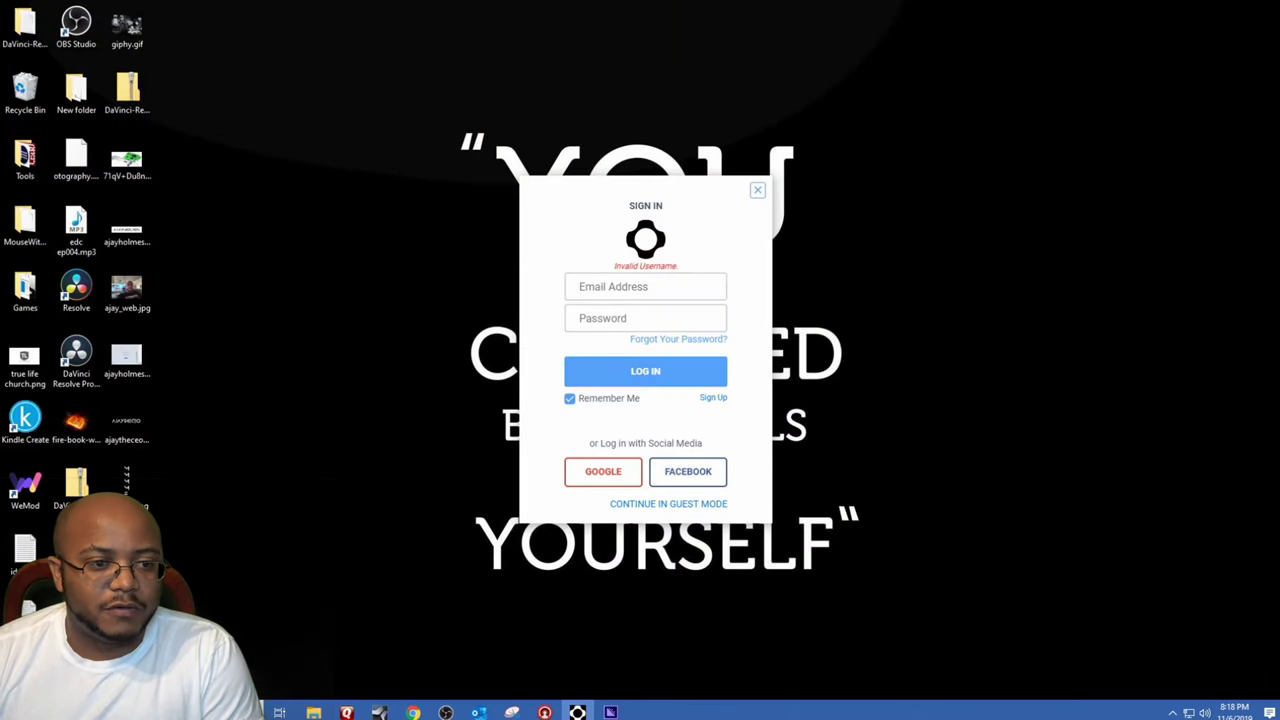
click(758, 190)
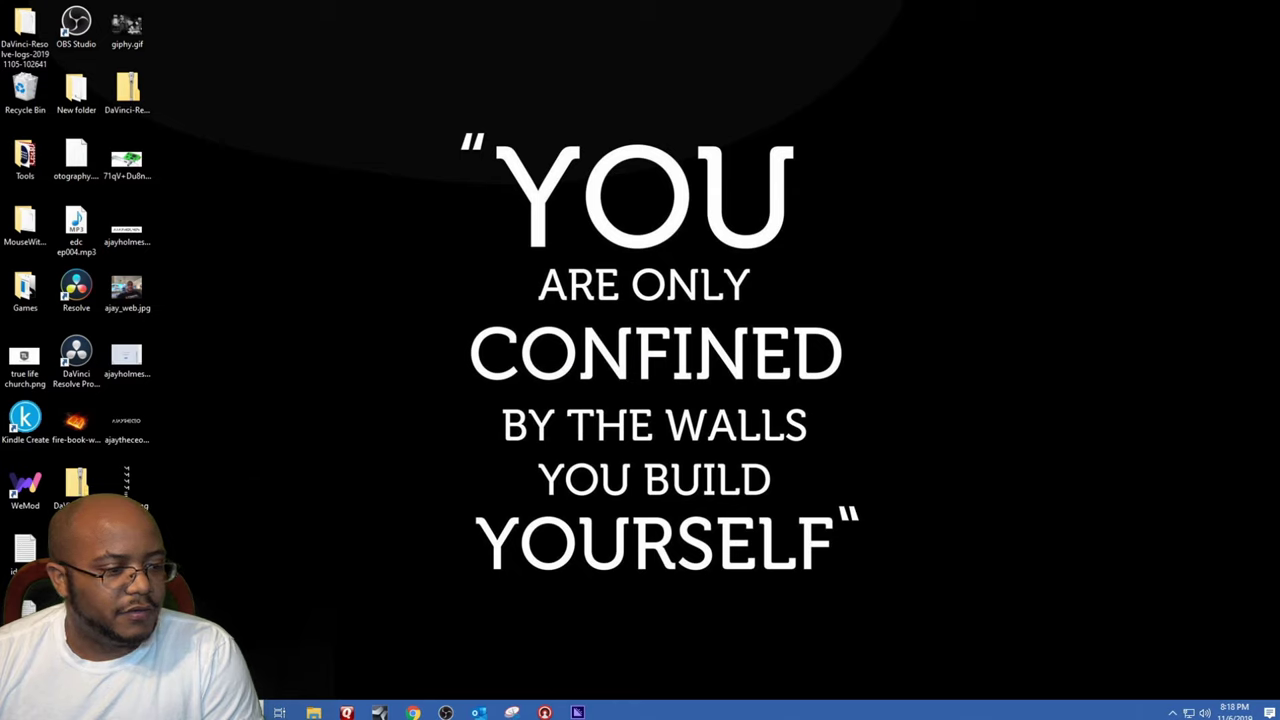
click(16, 711)
click(322, 337)
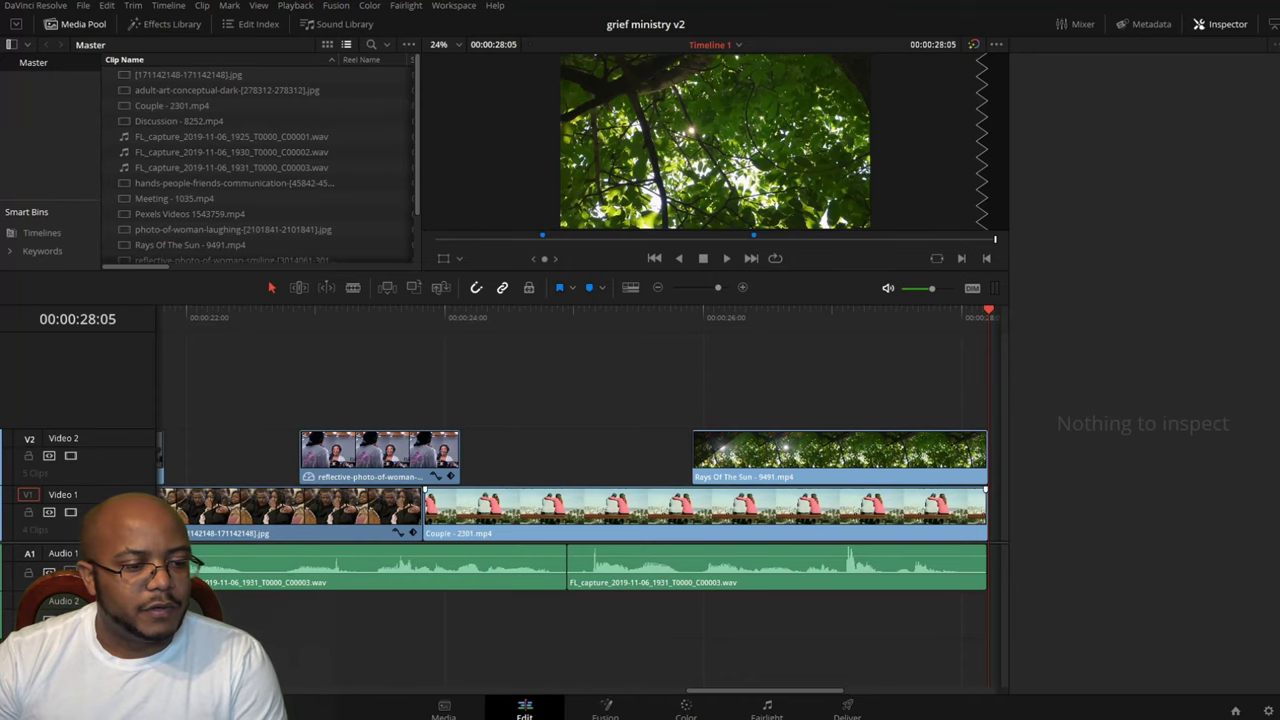
- Import the grief v2_[000-154].png sequence into the media pool from Announcements > announcement segments > grief on the antioch (W:) drive
key(shift+2)
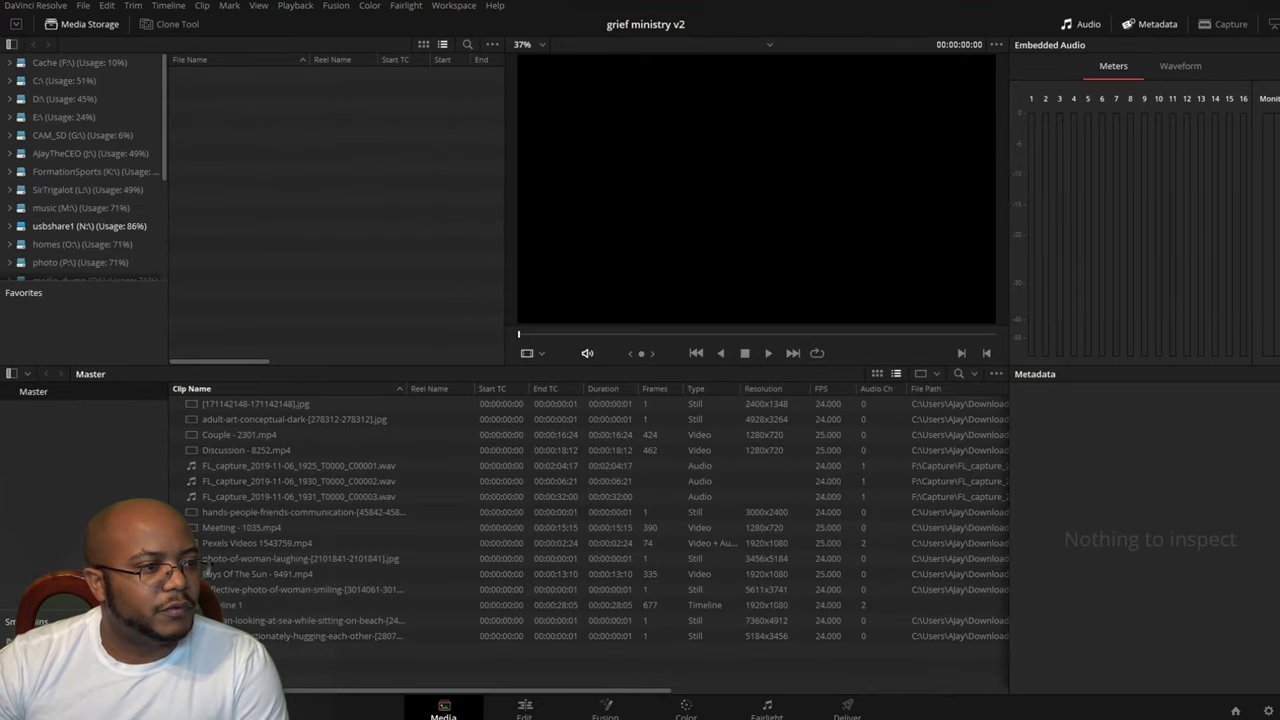
scroll(85, 230, down, 3)
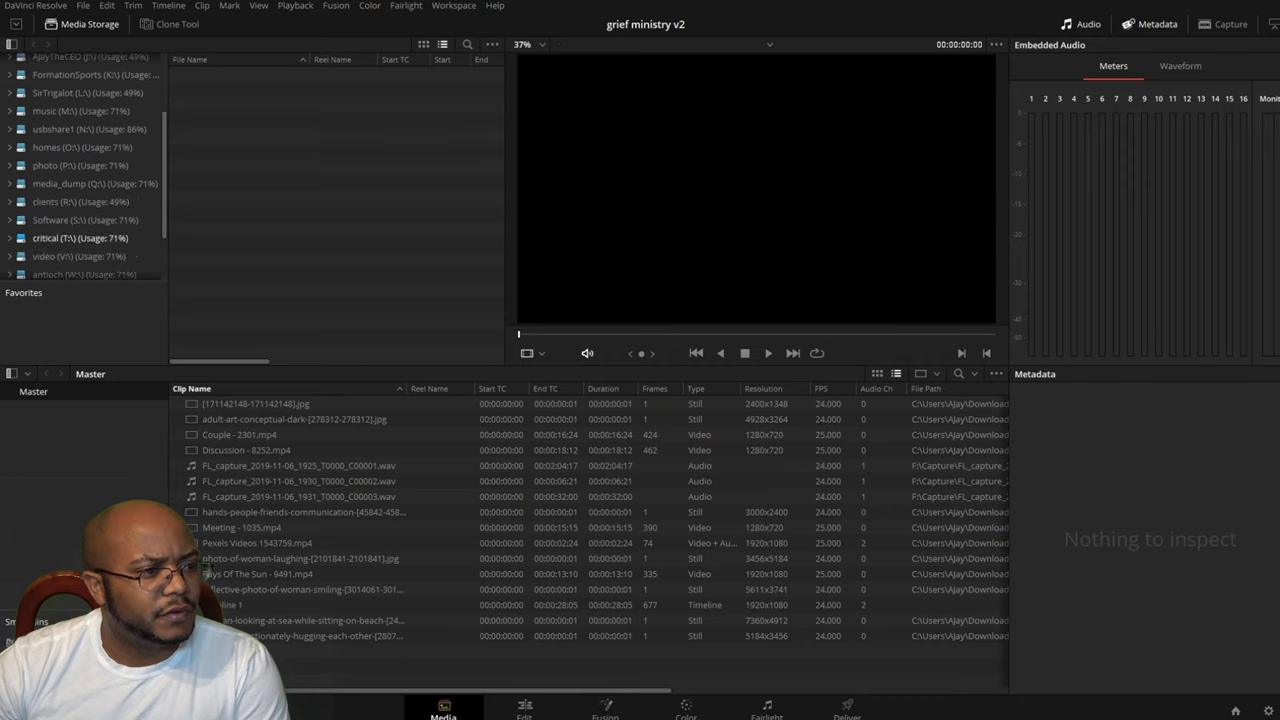
scroll(85, 230, down, 2)
click(85, 210)
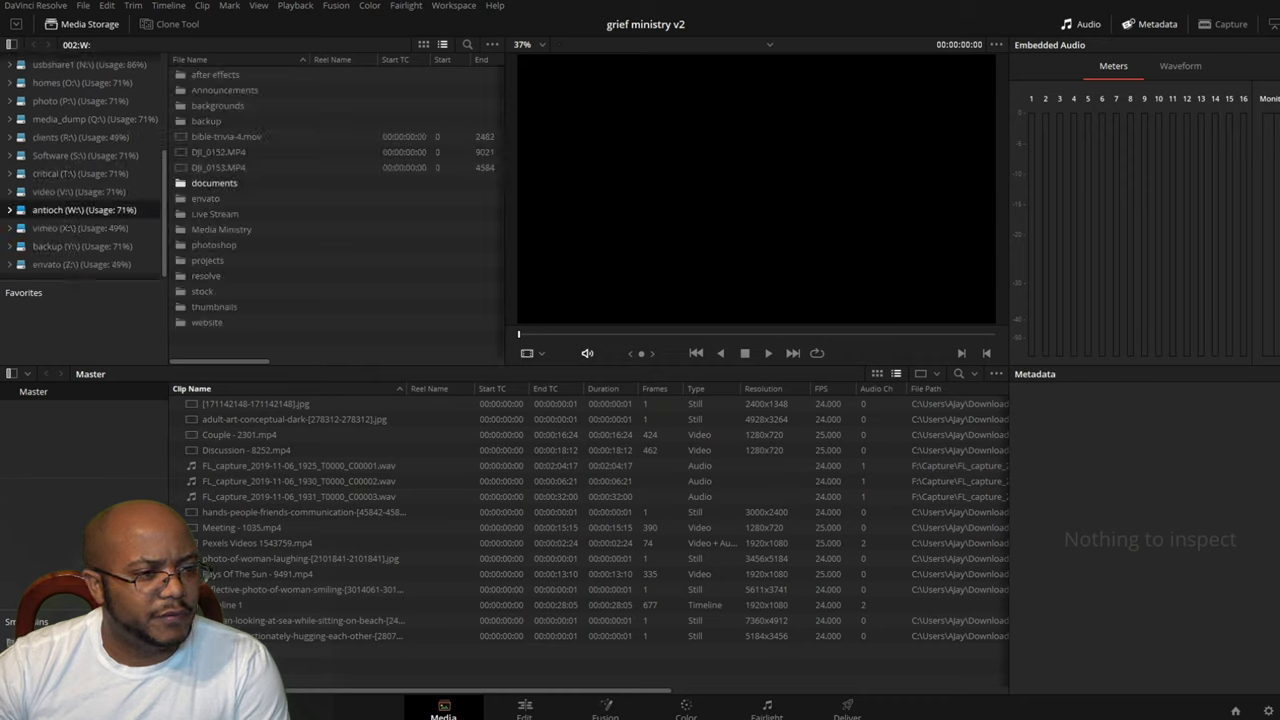
double_click(225, 90)
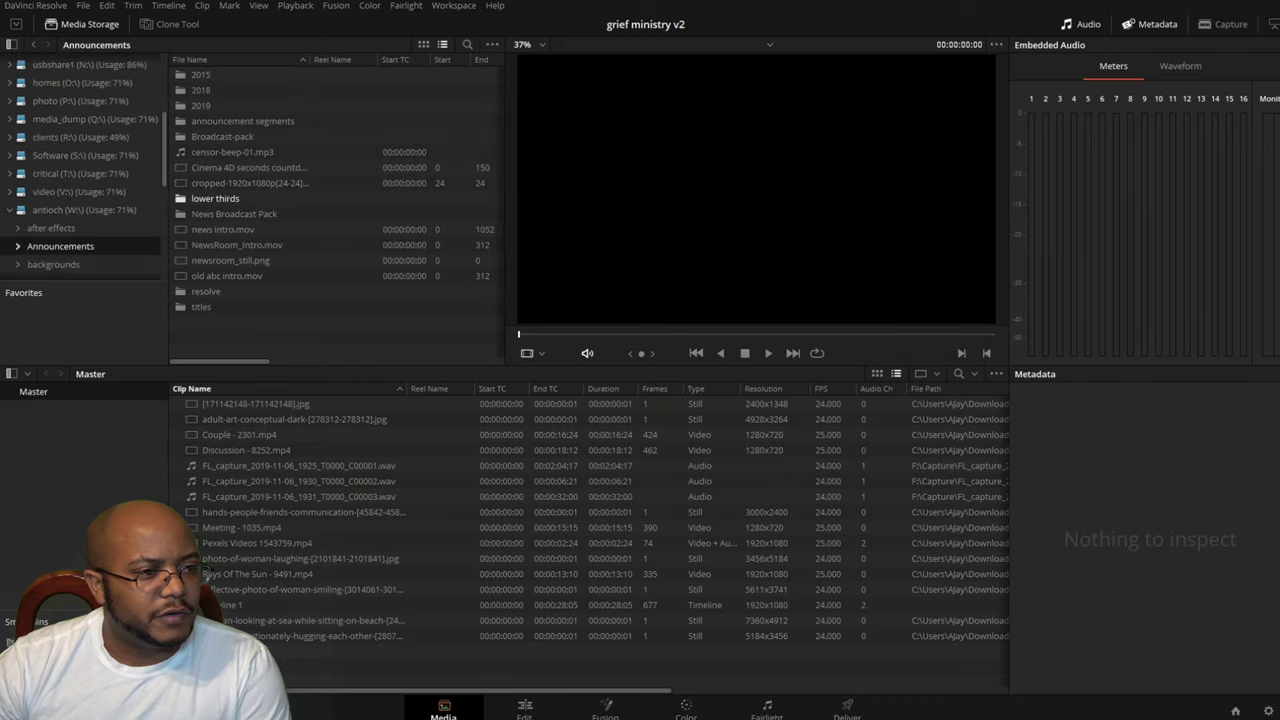
double_click(243, 120)
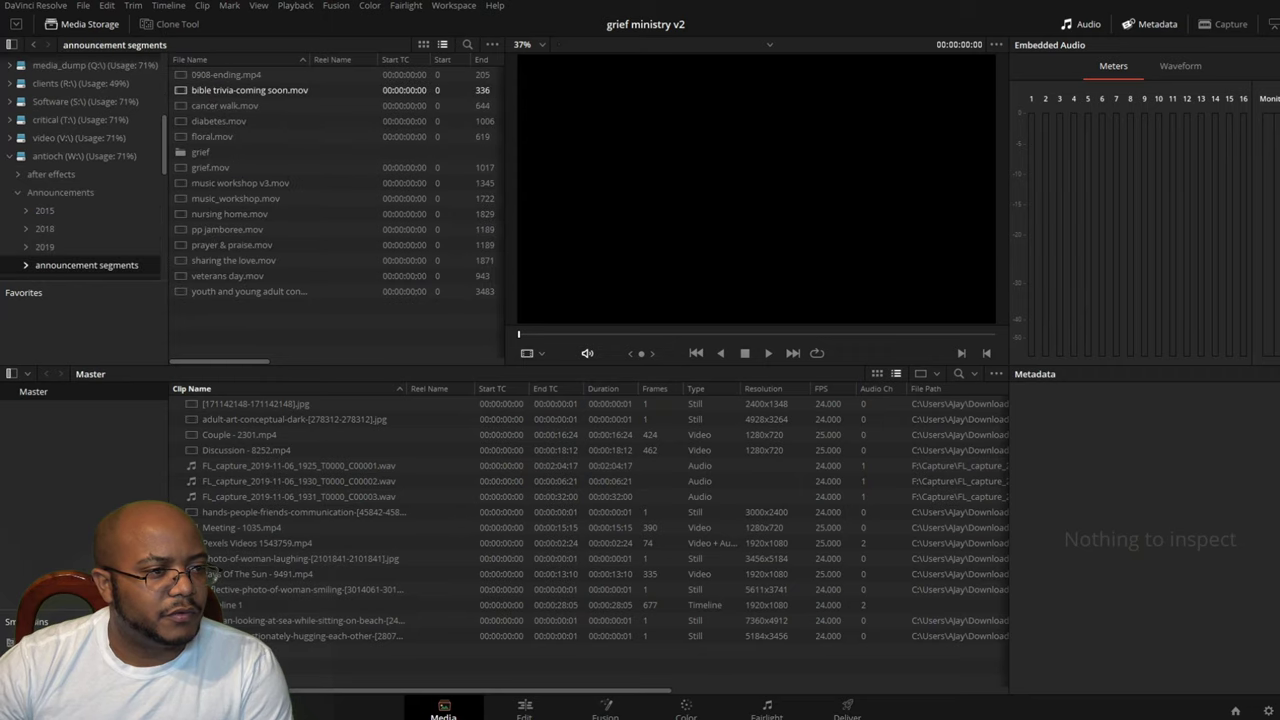
double_click(201, 151)
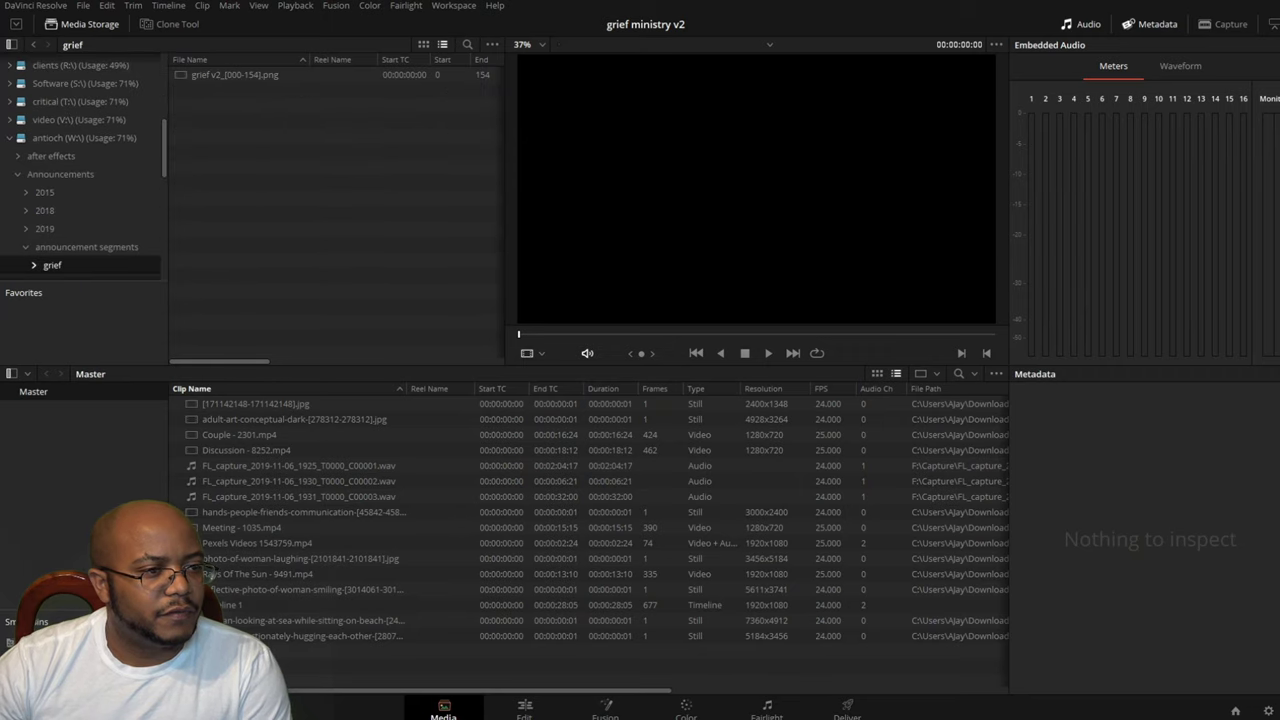
click(234, 75)
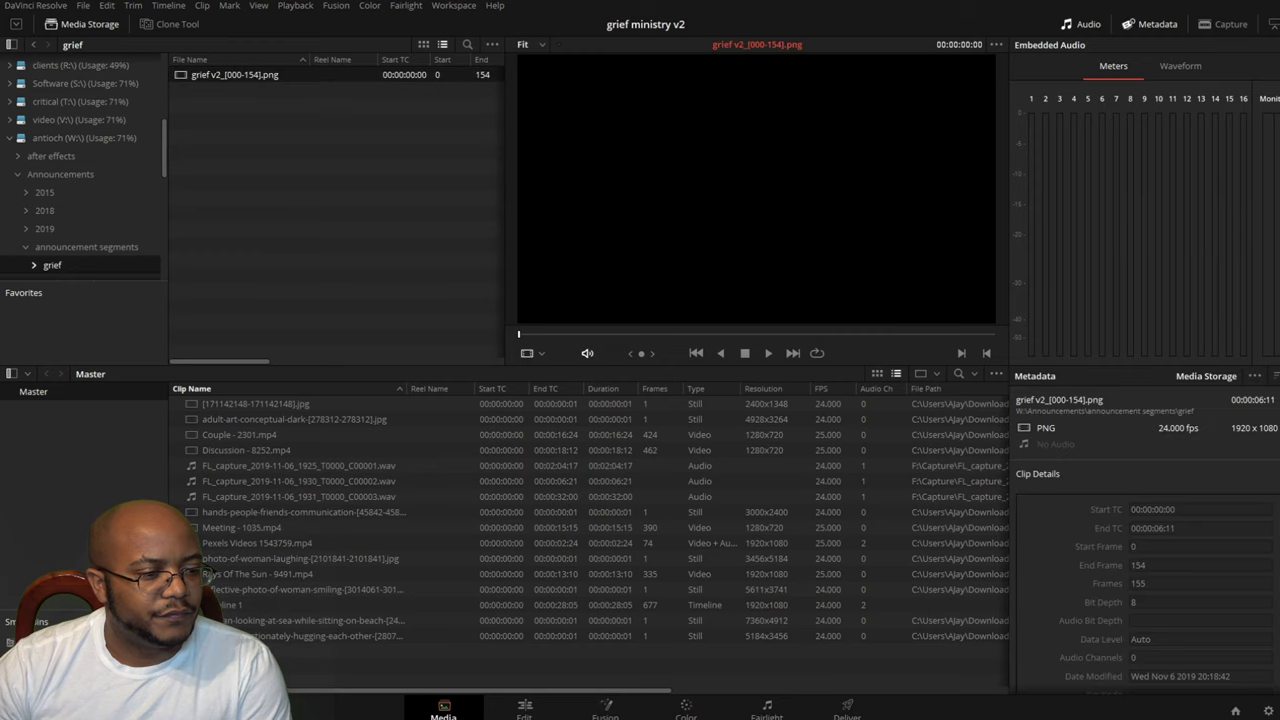
drag(234, 75, 400, 530)
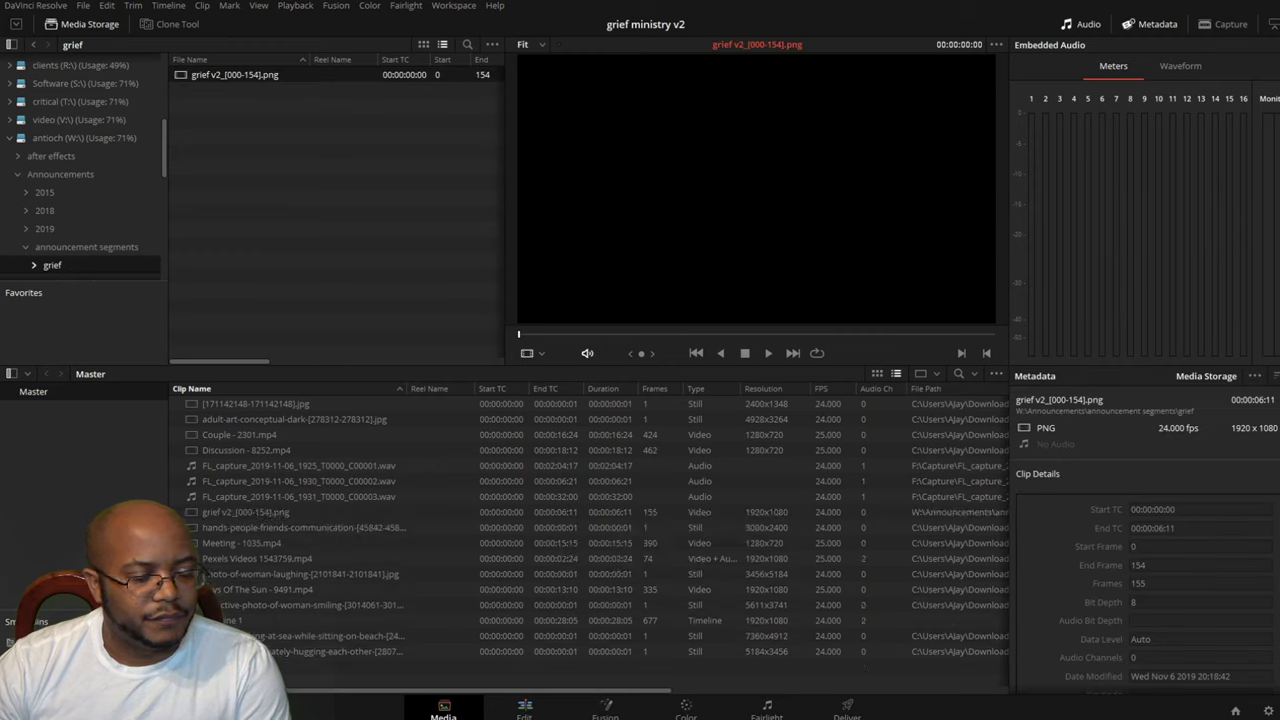
- Place the grief v2_[000-154].png sequence on a new Video 3 track, starting at the first marker at 00:00:05:10
click(524, 709)
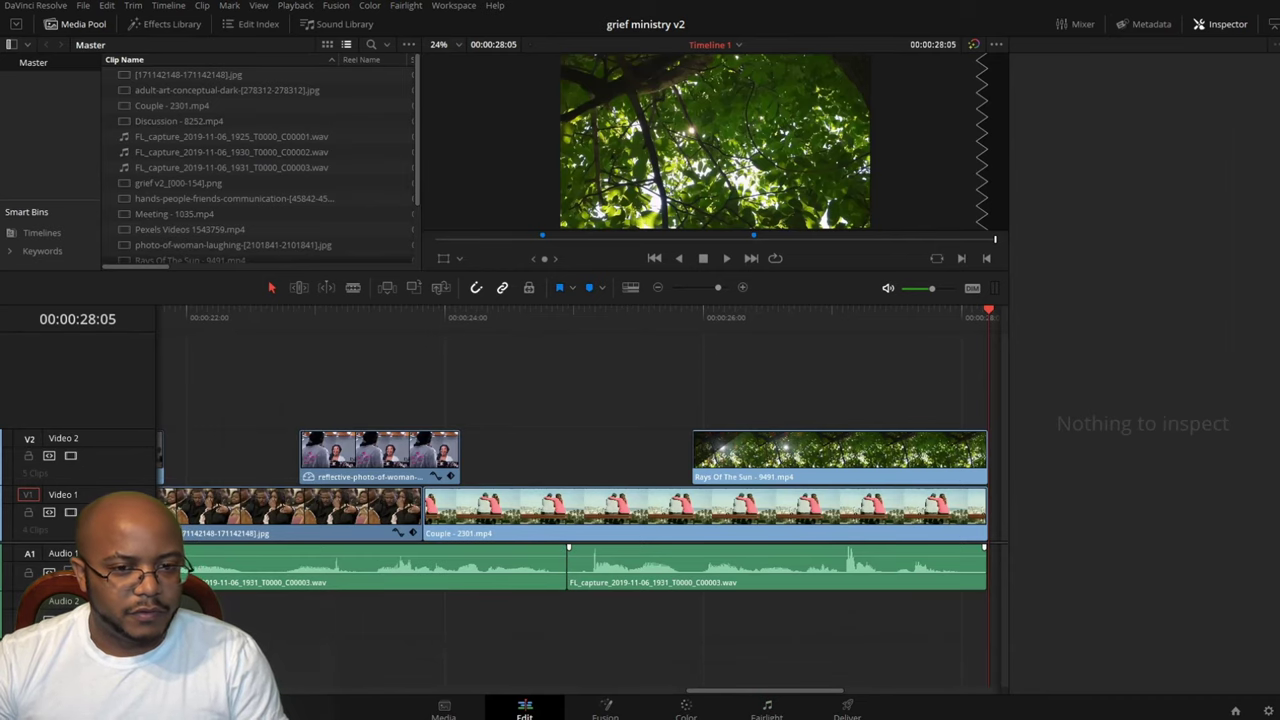
click(1220, 24)
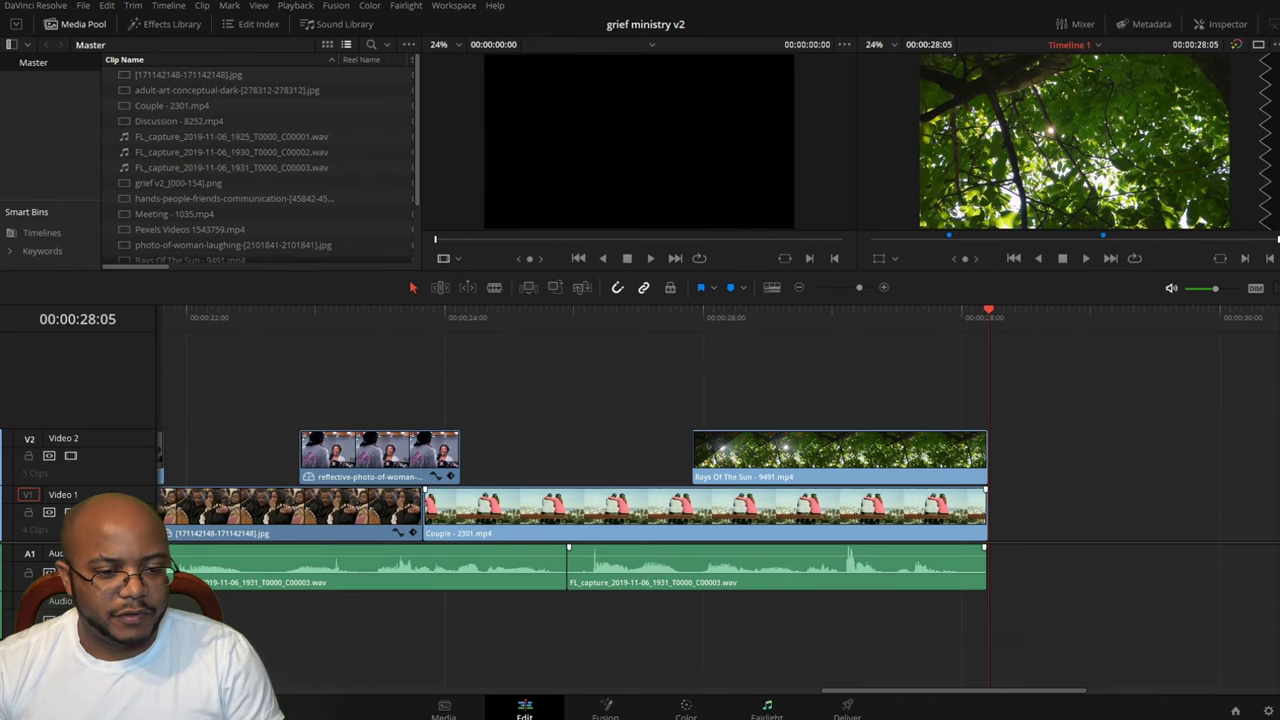
scroll(716, 488, left, 15)
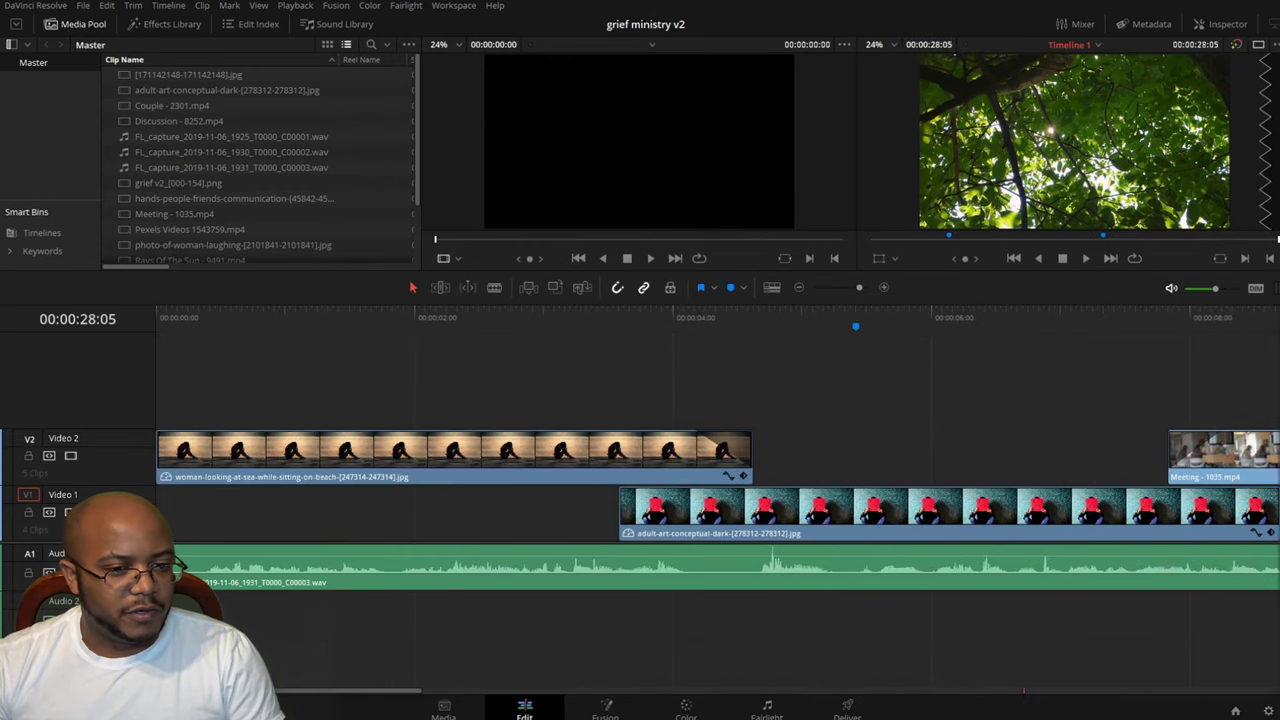
click(855, 326)
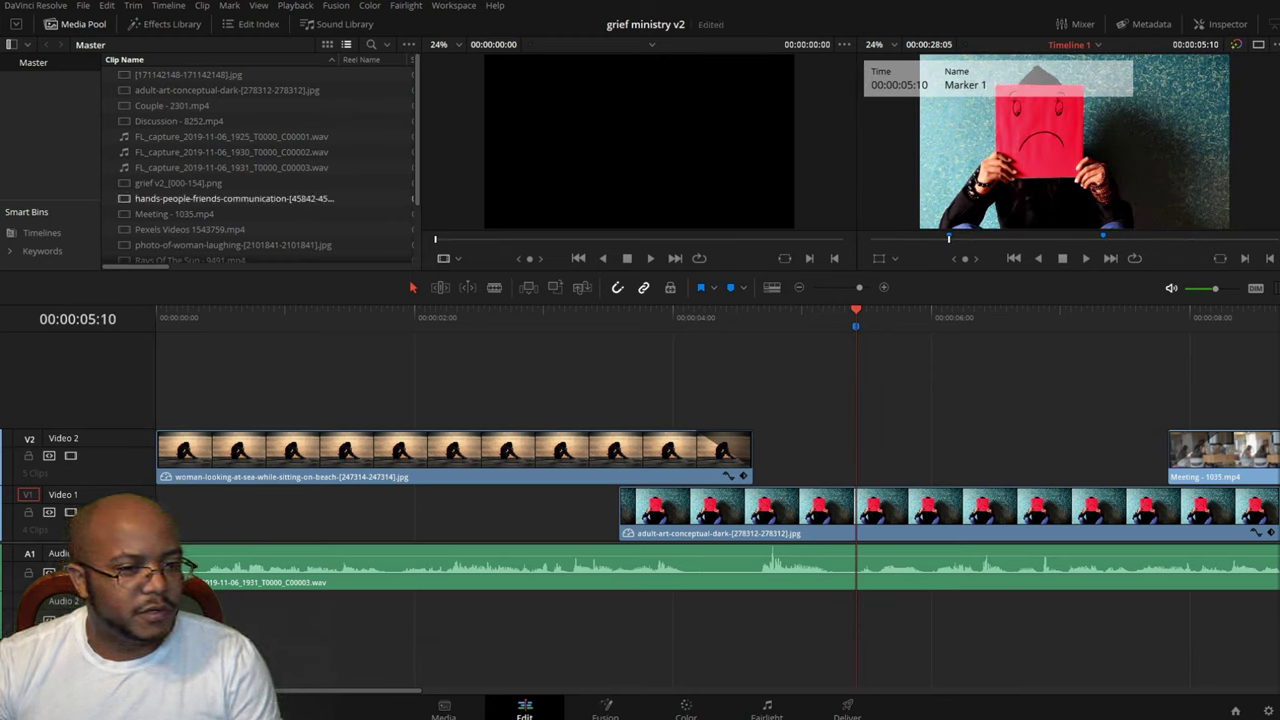
drag(178, 183, 880, 380)
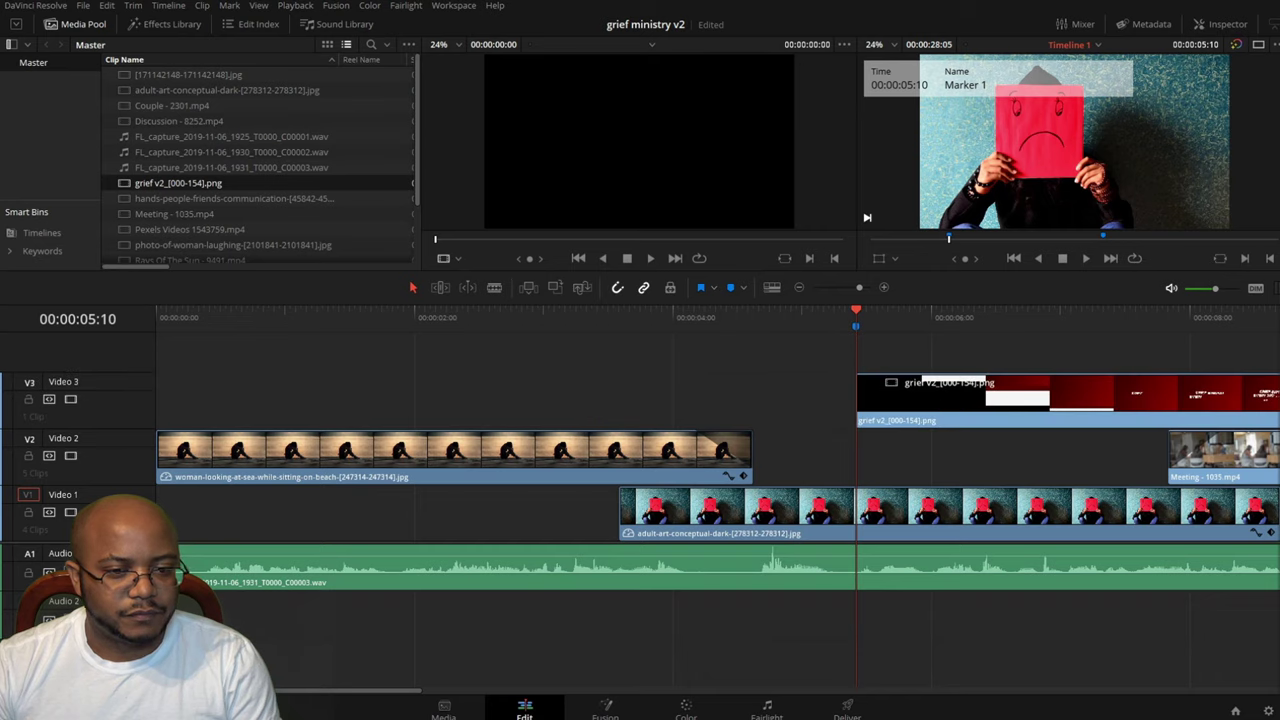
- Play through the title over the footage and split its clip on Video 3 at 00:00:11:13
click(797, 316)
key(space)
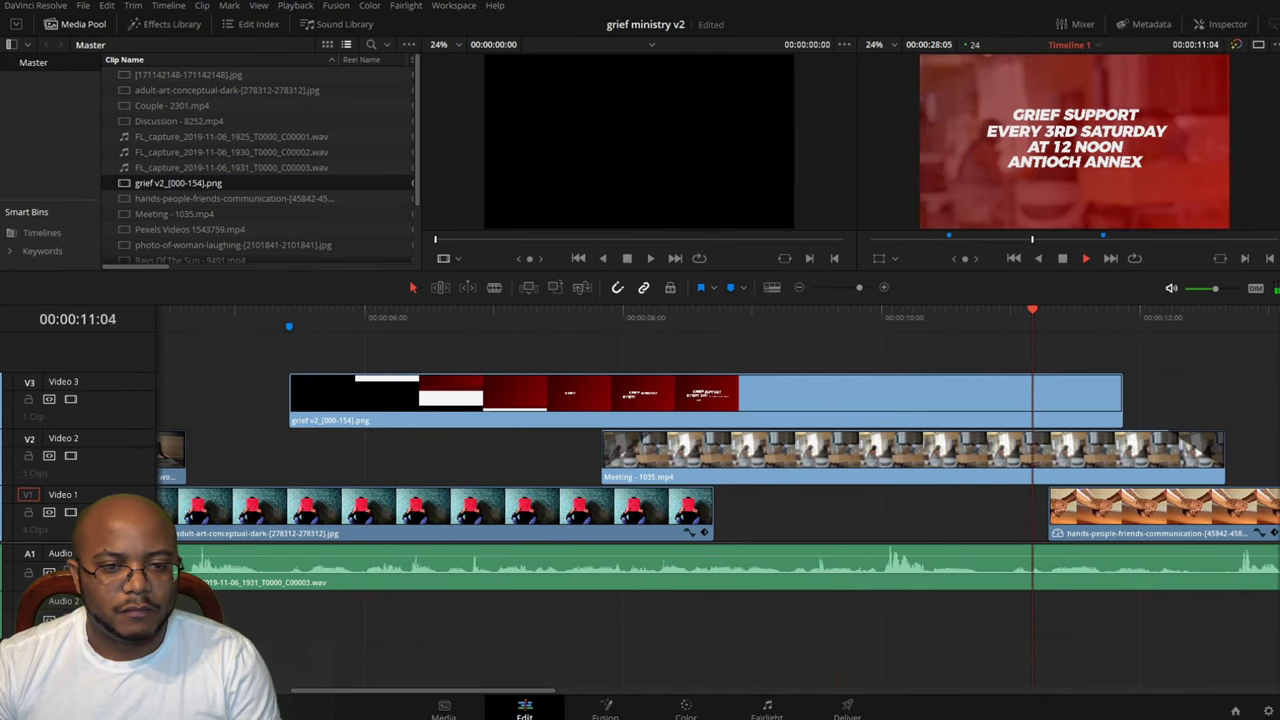
key(space)
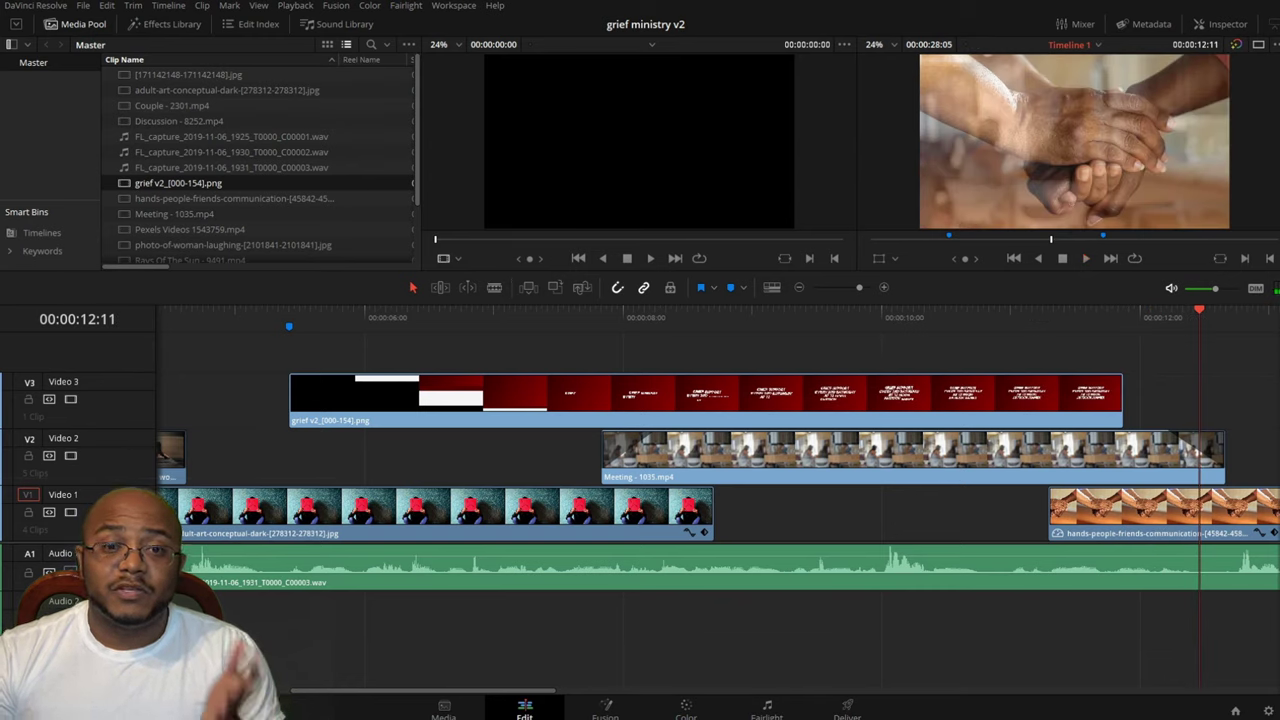
click(1081, 317)
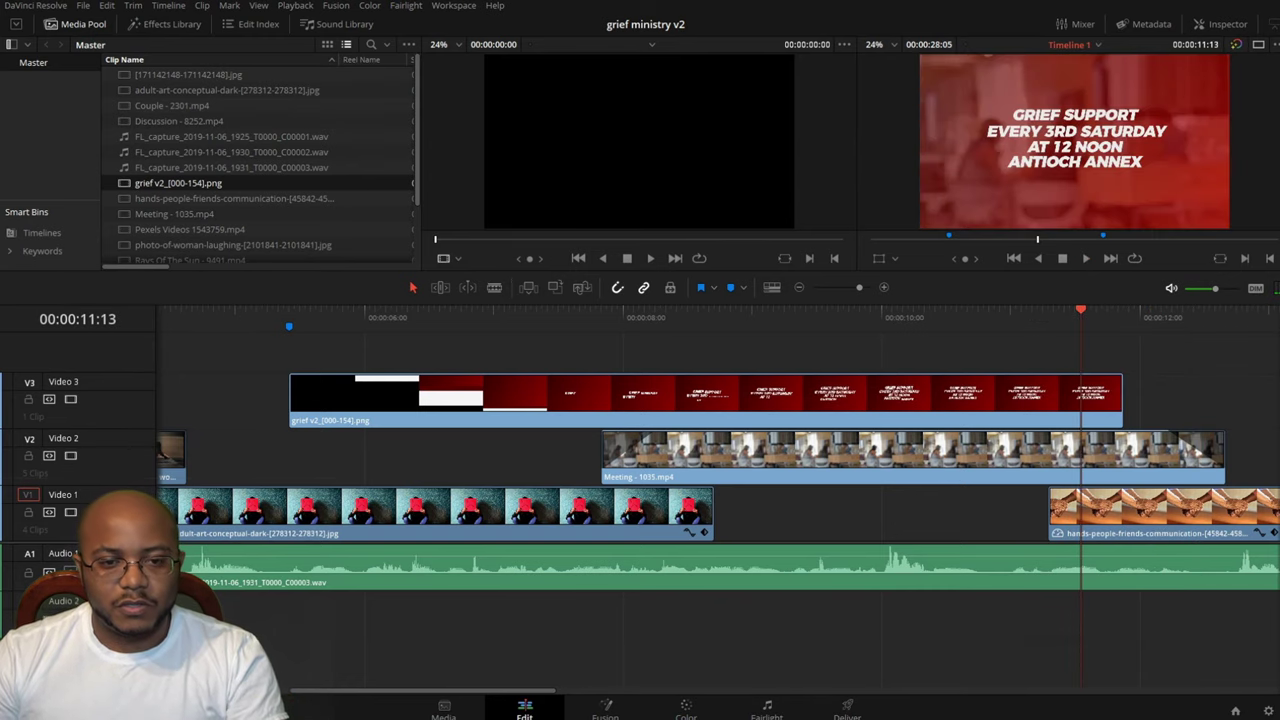
key(b)
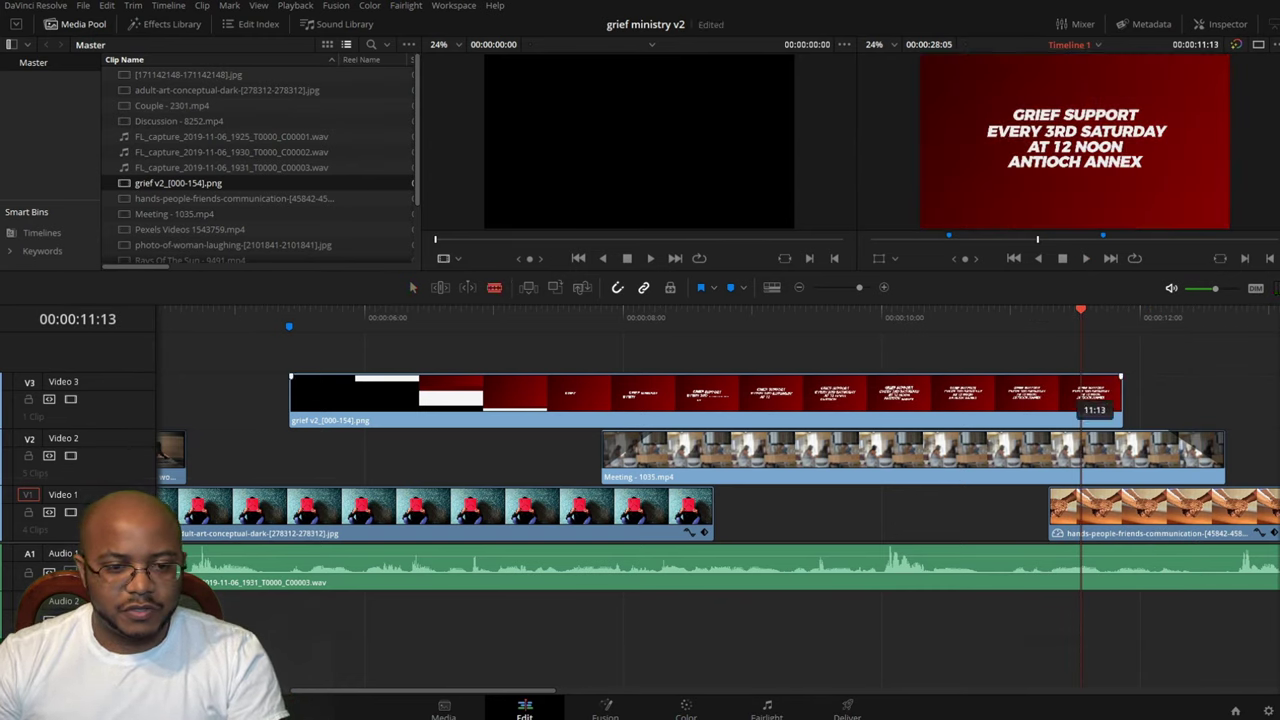
click(1081, 398)
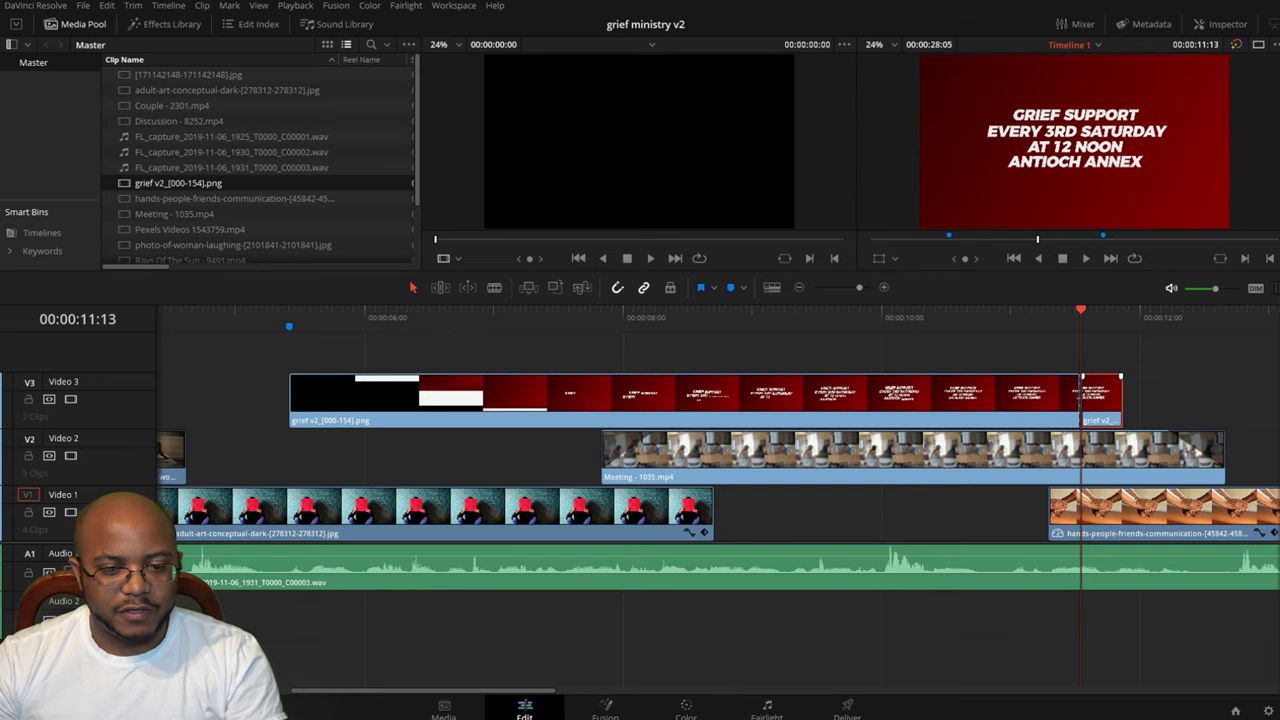
- Turn the short end piece of the split title into a freeze frame
right_click(1100, 398)
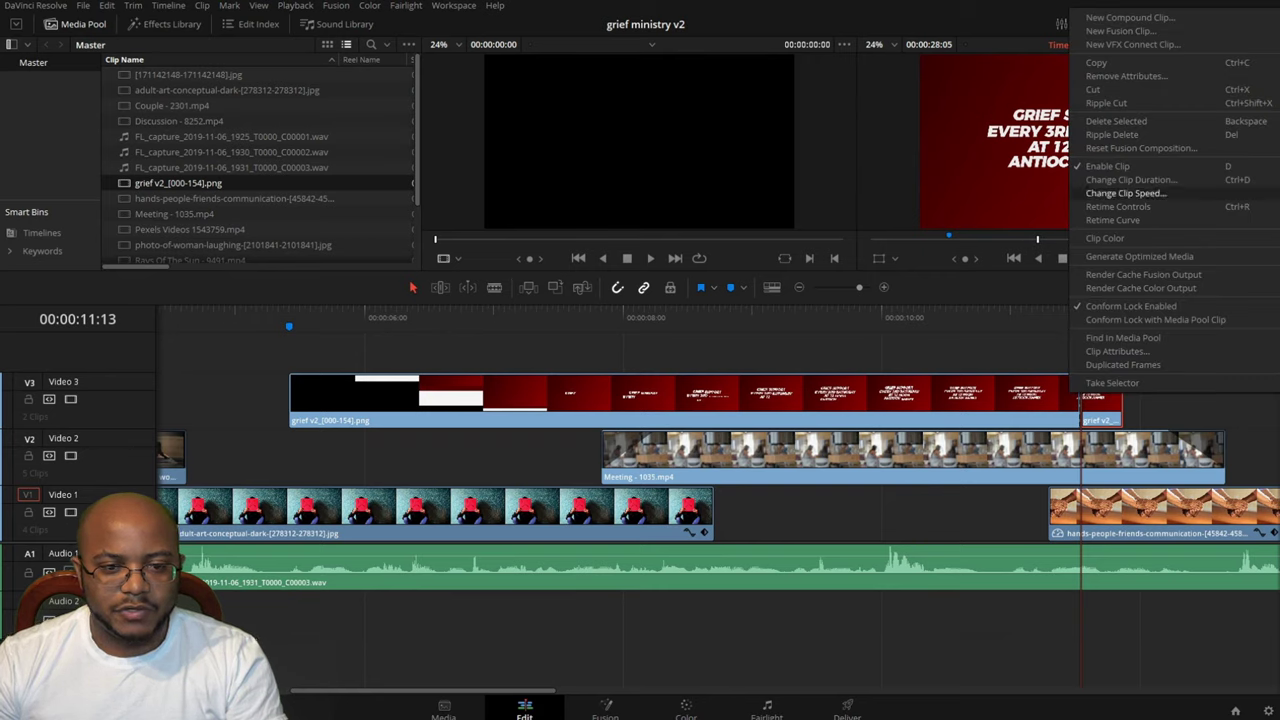
click(1125, 193)
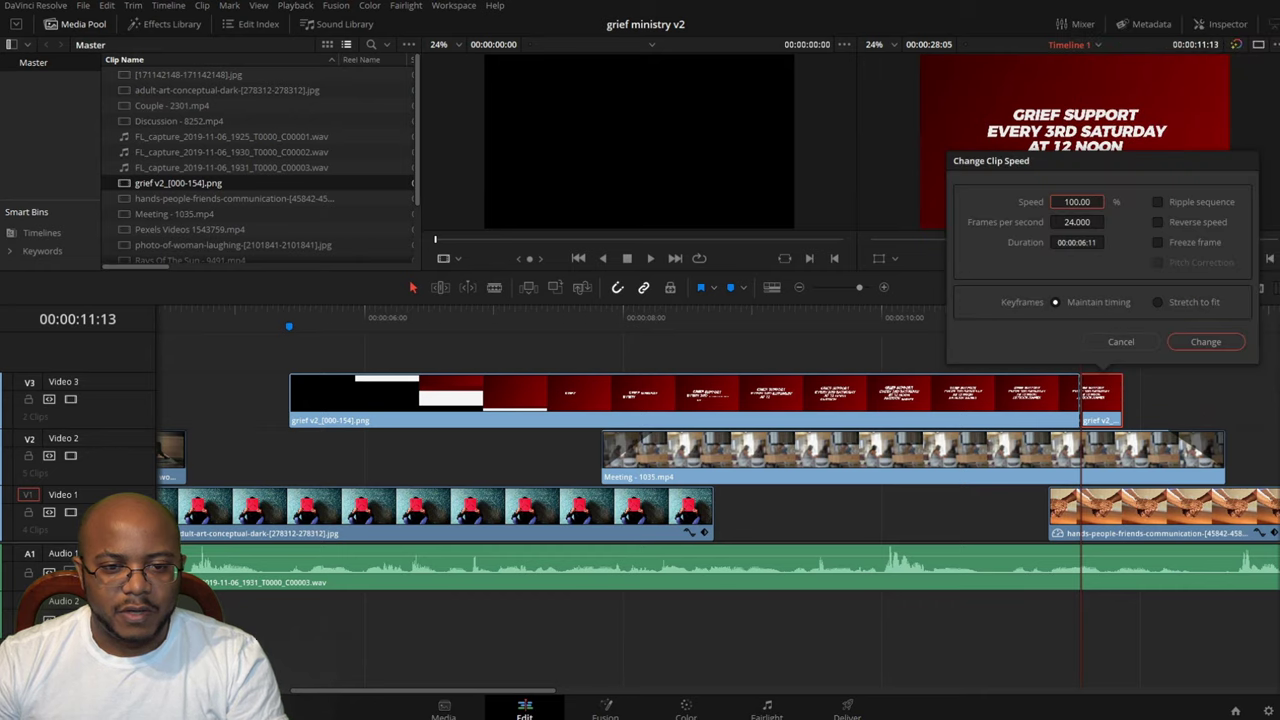
click(1158, 242)
click(1205, 341)
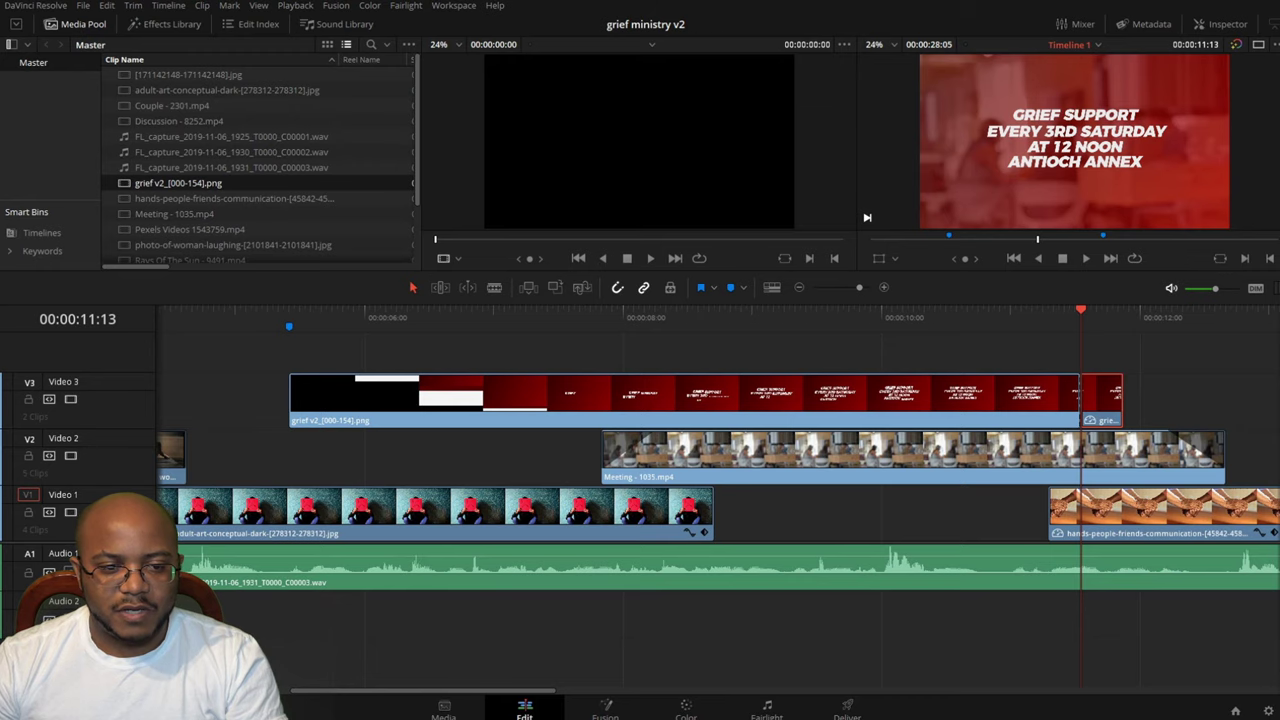
- Extend the freeze-frame title clip on Video 3 to end at about 26 seconds
key(shift+z)
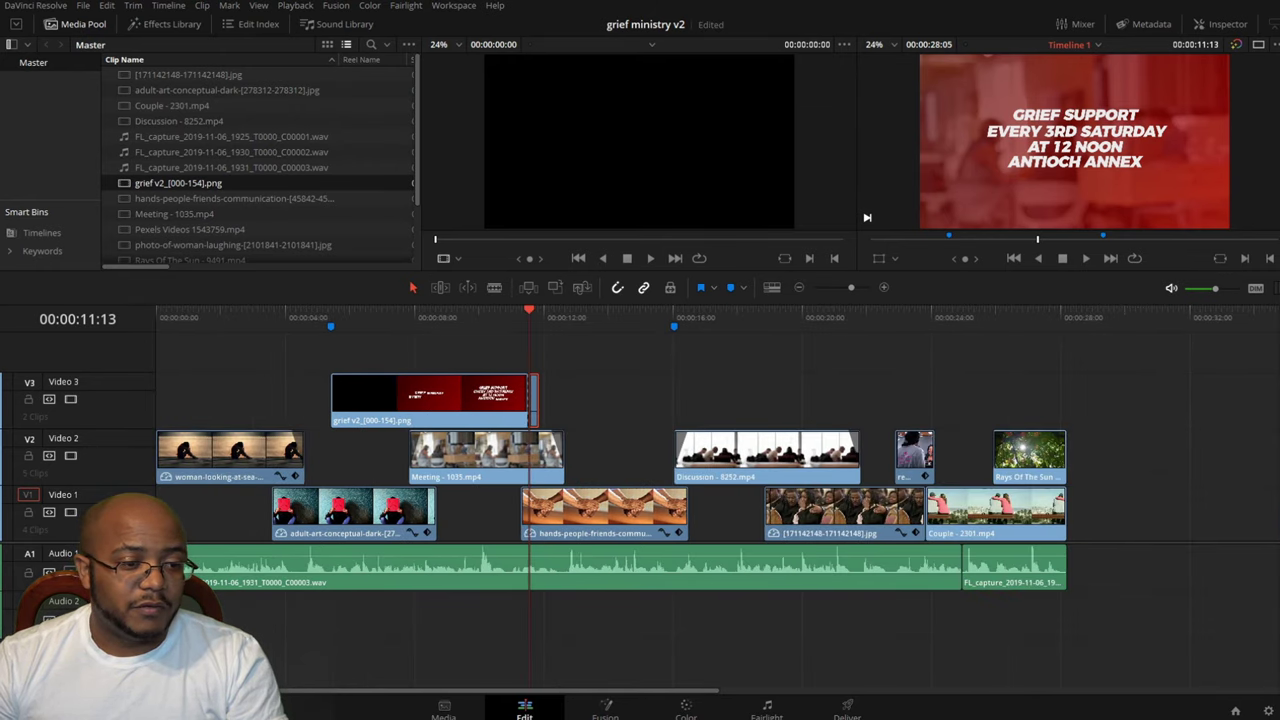
key(ctrl+equal)
key(ctrl+equal)
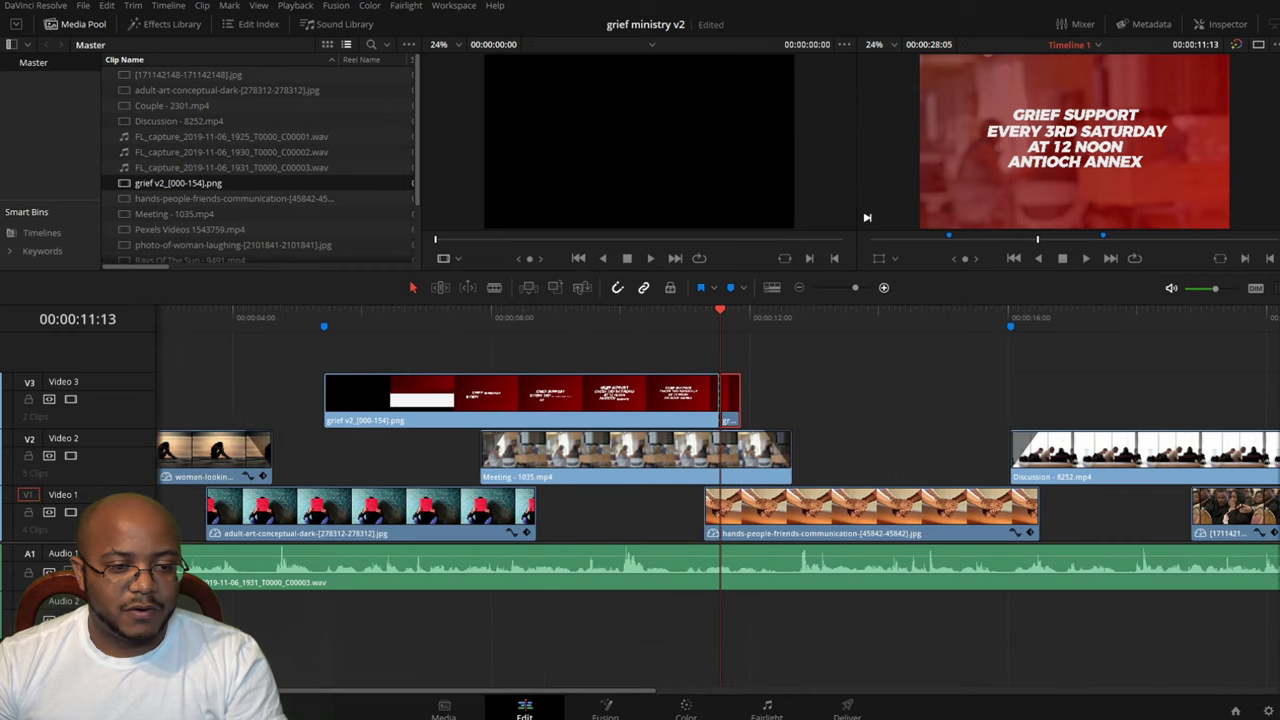
drag(760, 400, 1165, 400)
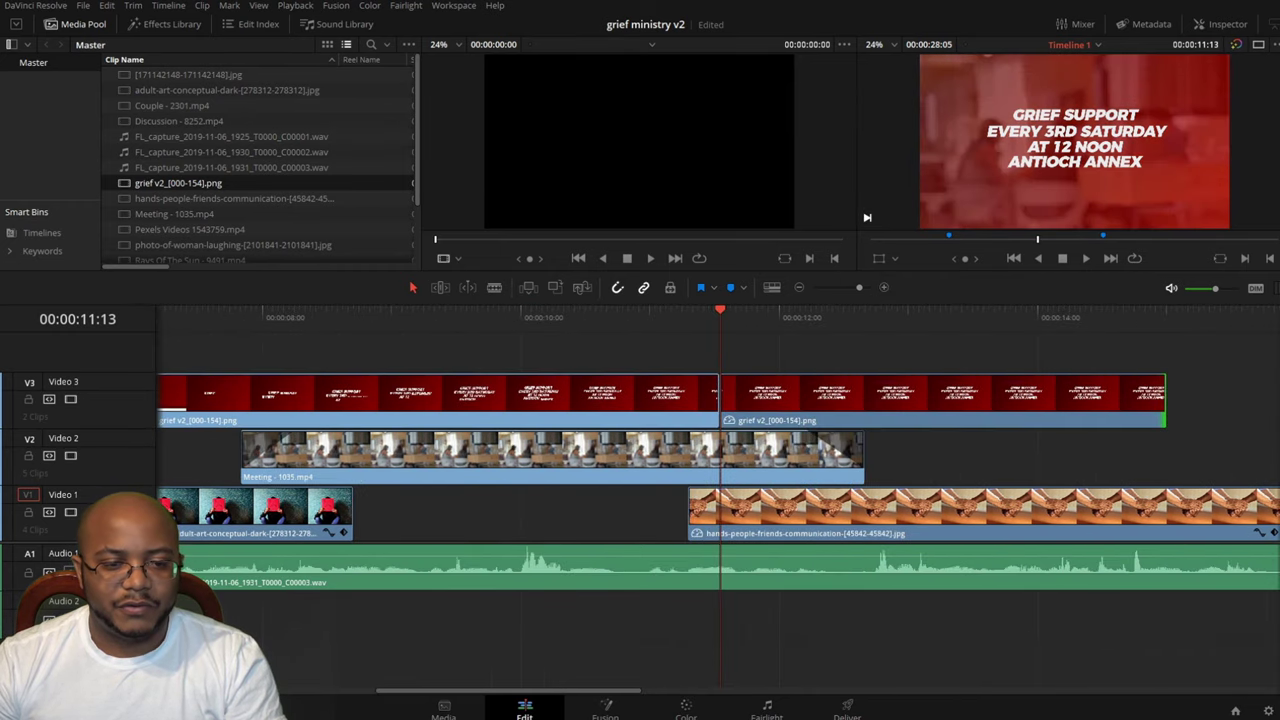
key(ctrl+minus)
key(ctrl+minus)
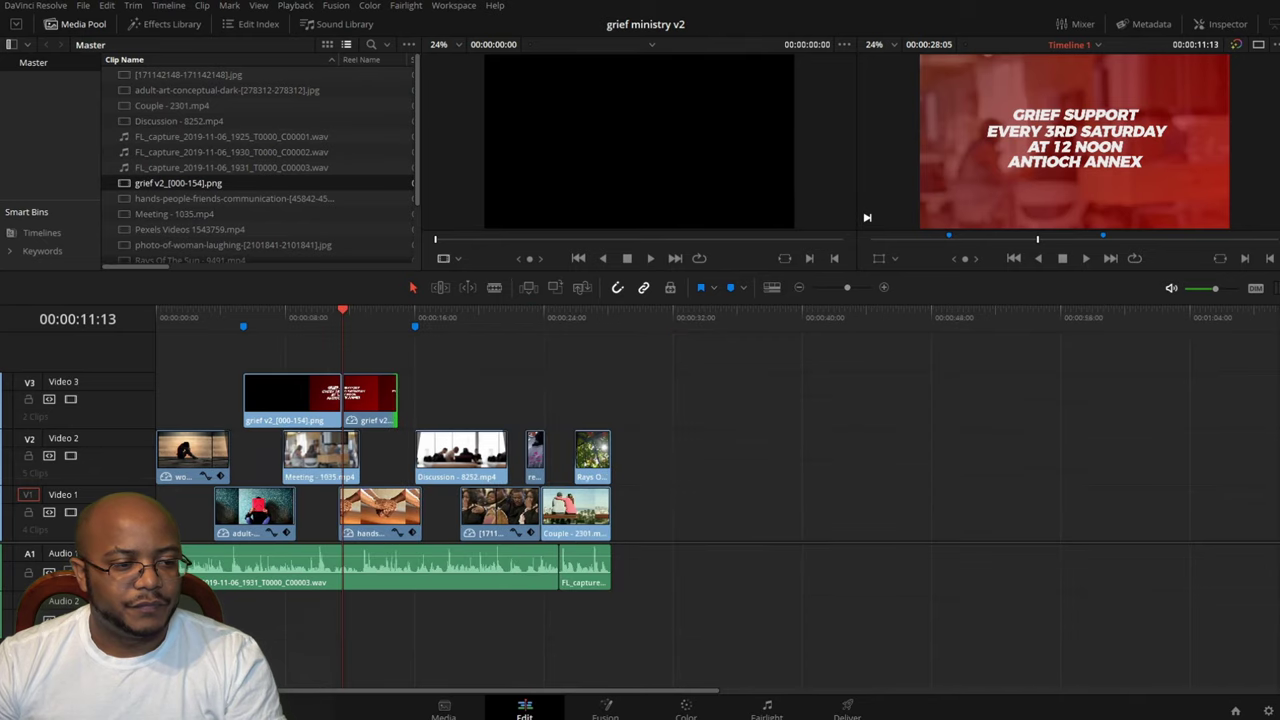
drag(397, 395, 575, 395)
- Play the timeline from the start and move both title clips together about 19 frames earlier on Video 3
key(Home)
key(space)
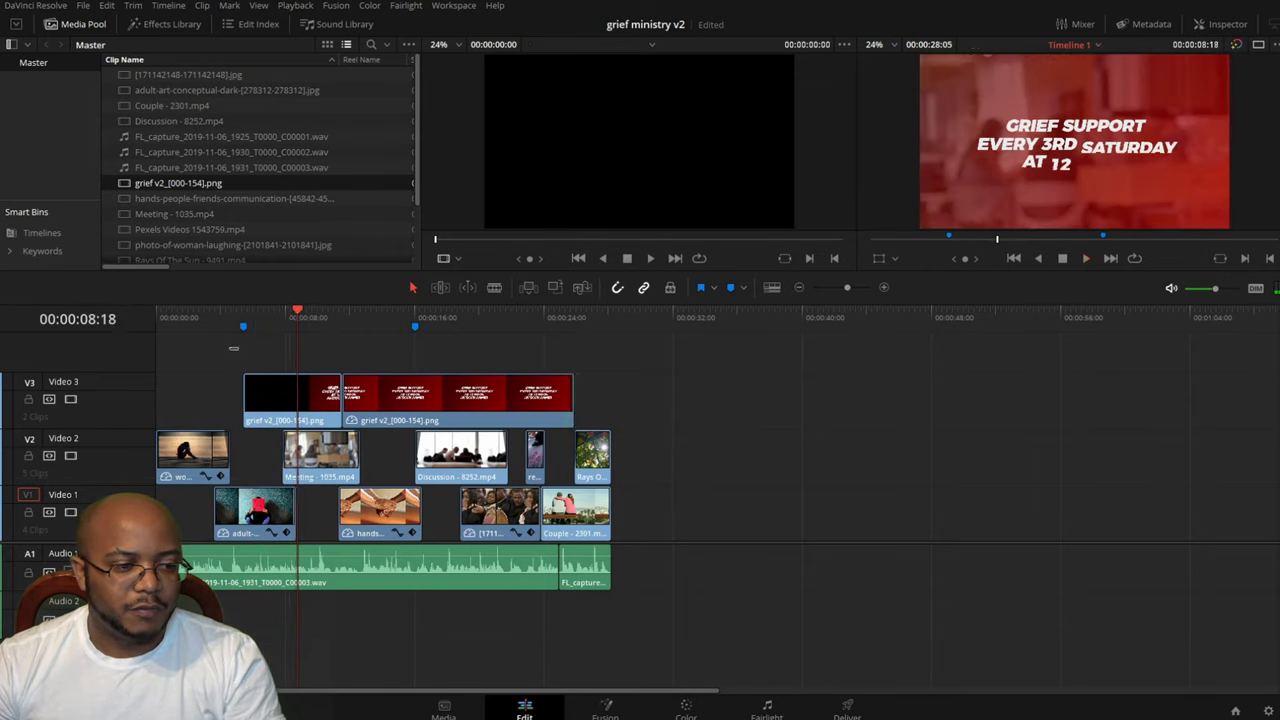
drag(233, 348, 376, 399)
click(198, 316)
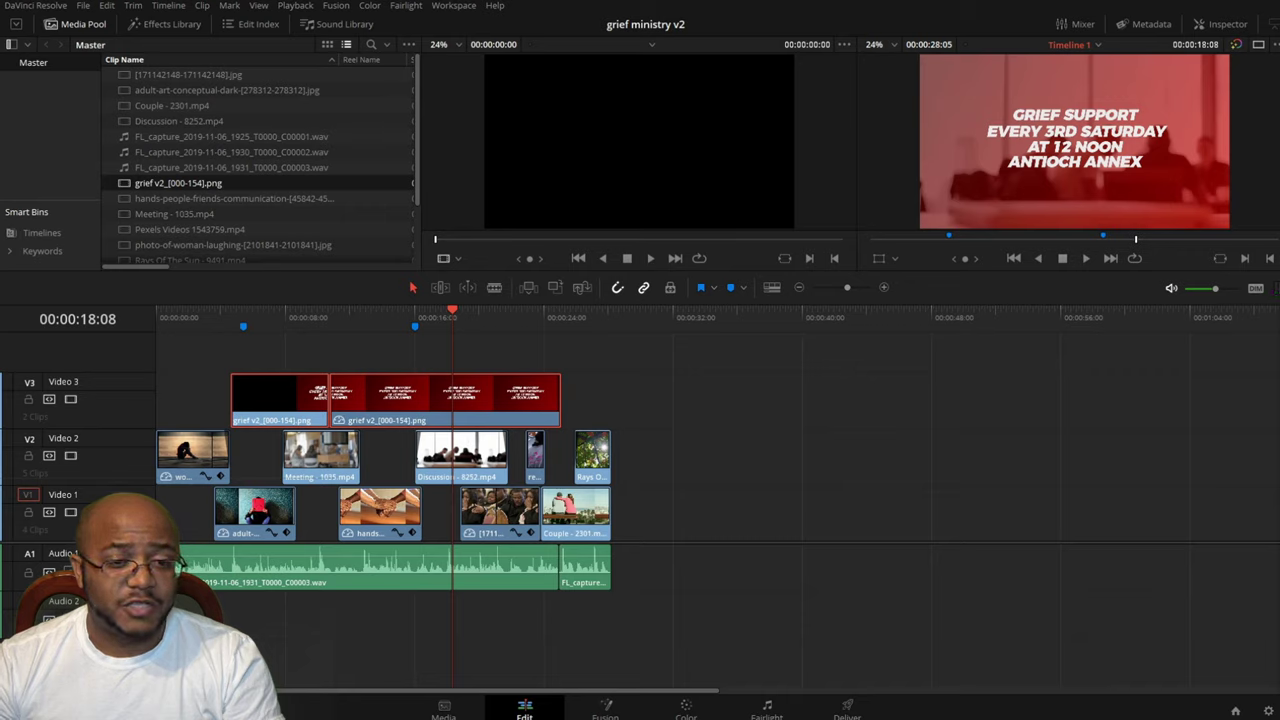
- Play the title up to the second marker and shorten its freeze-frame clip to end at about 00:00:16:12
click(377, 317)
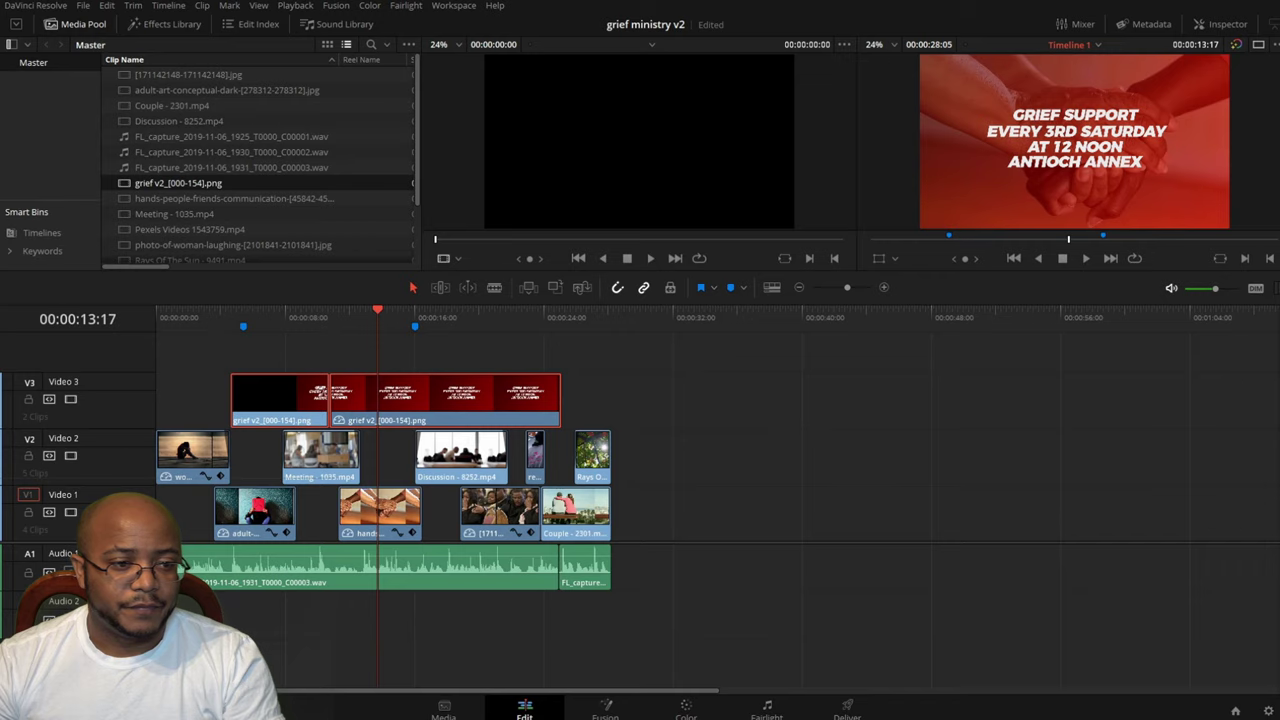
key(space)
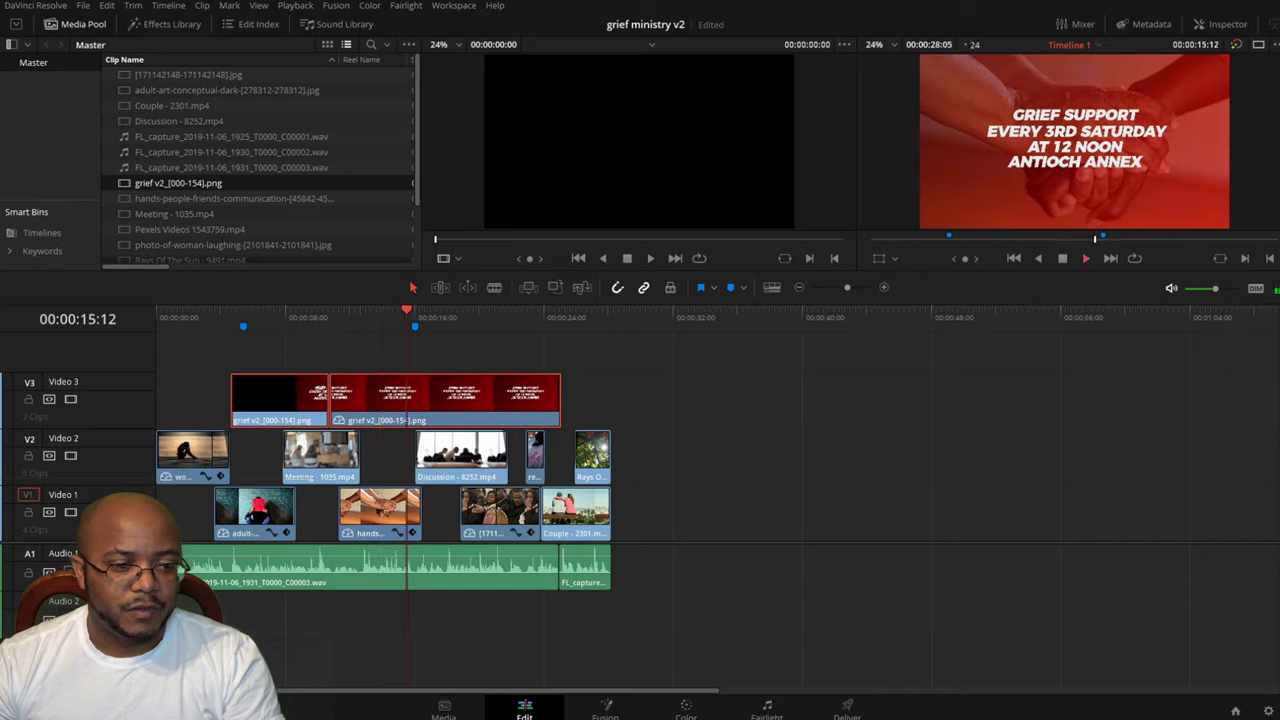
key(space)
drag(559, 402, 420, 398)
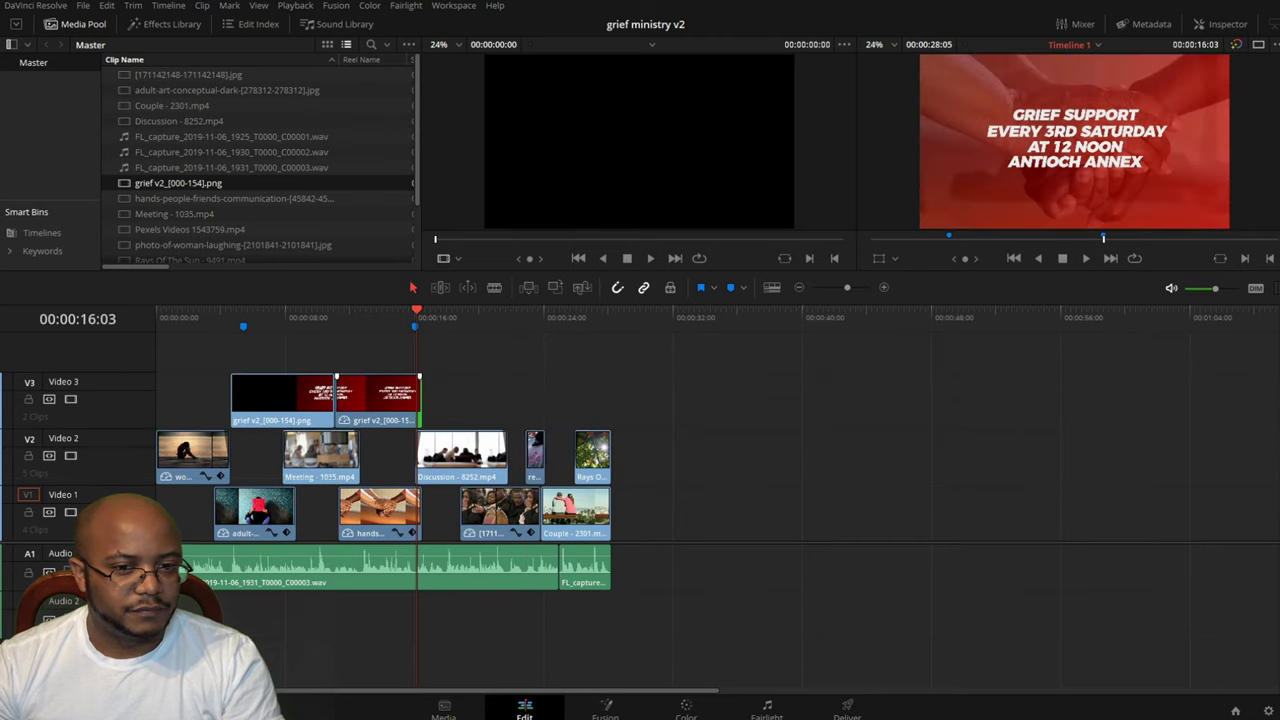
- Paste a copy of the first animated title clip on Video 3 directly after the freeze-frame clip
key(space)
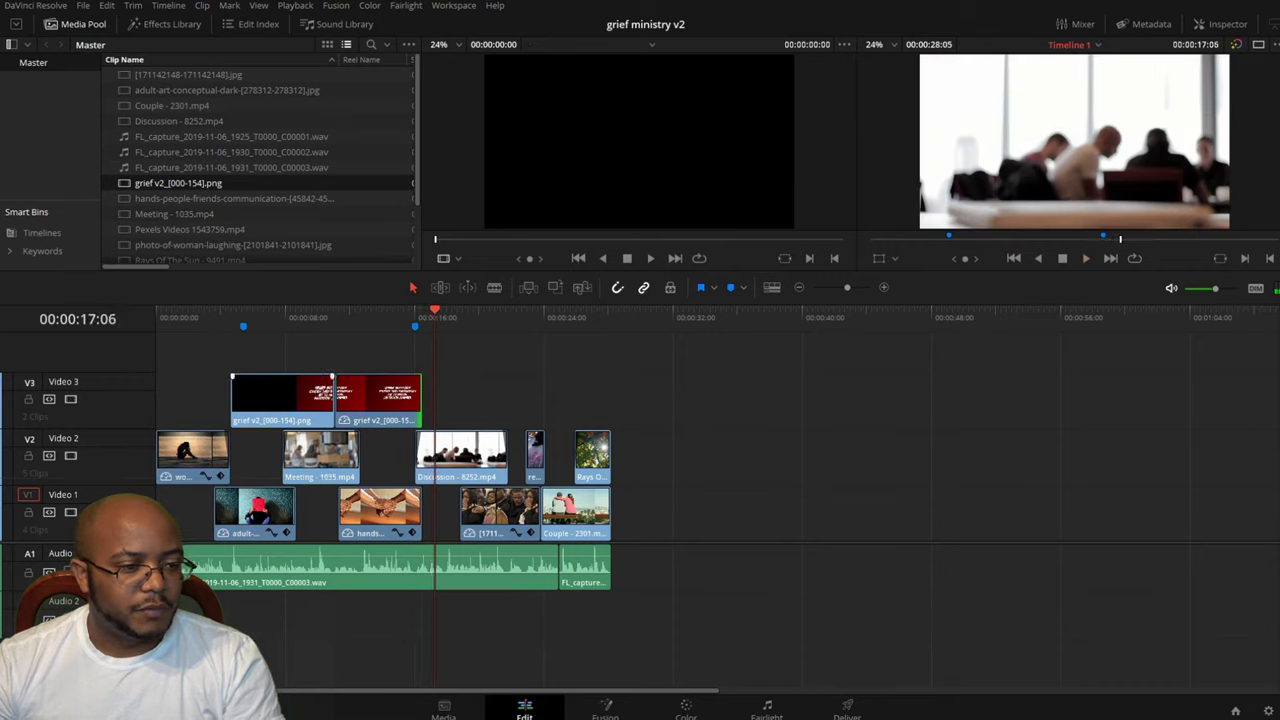
click(290, 398)
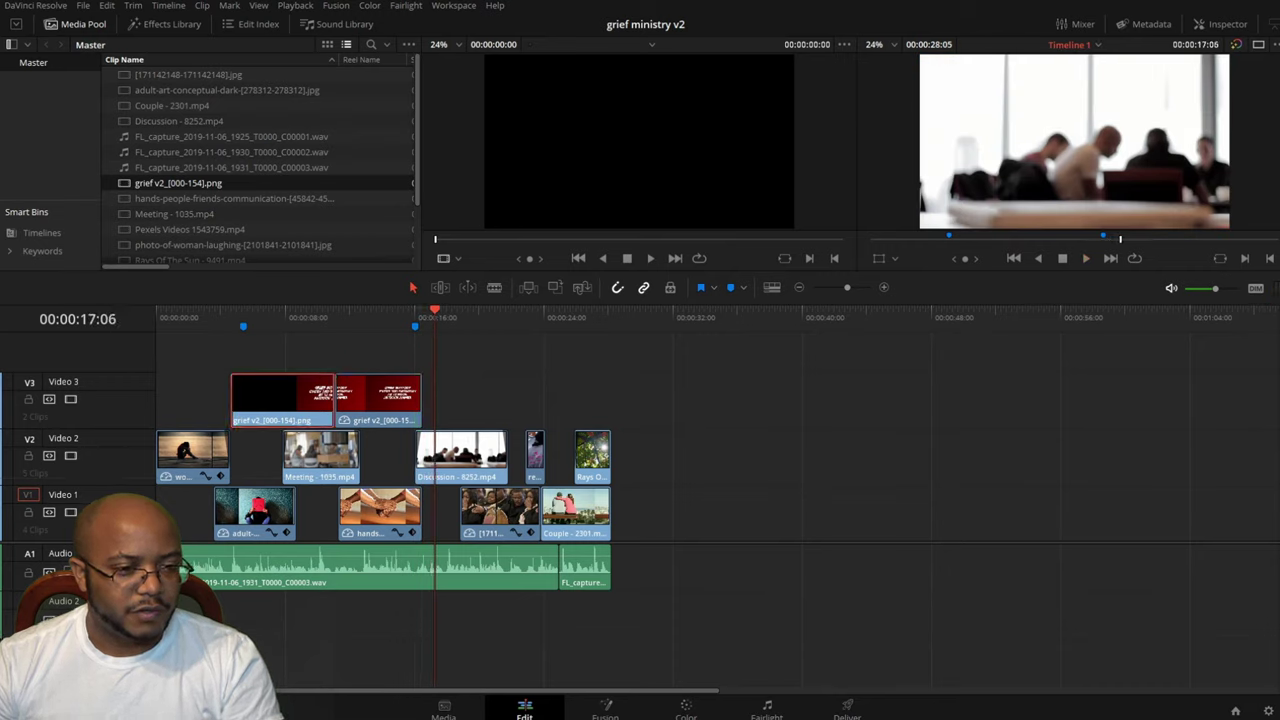
key(Up)
key(ctrl+v)
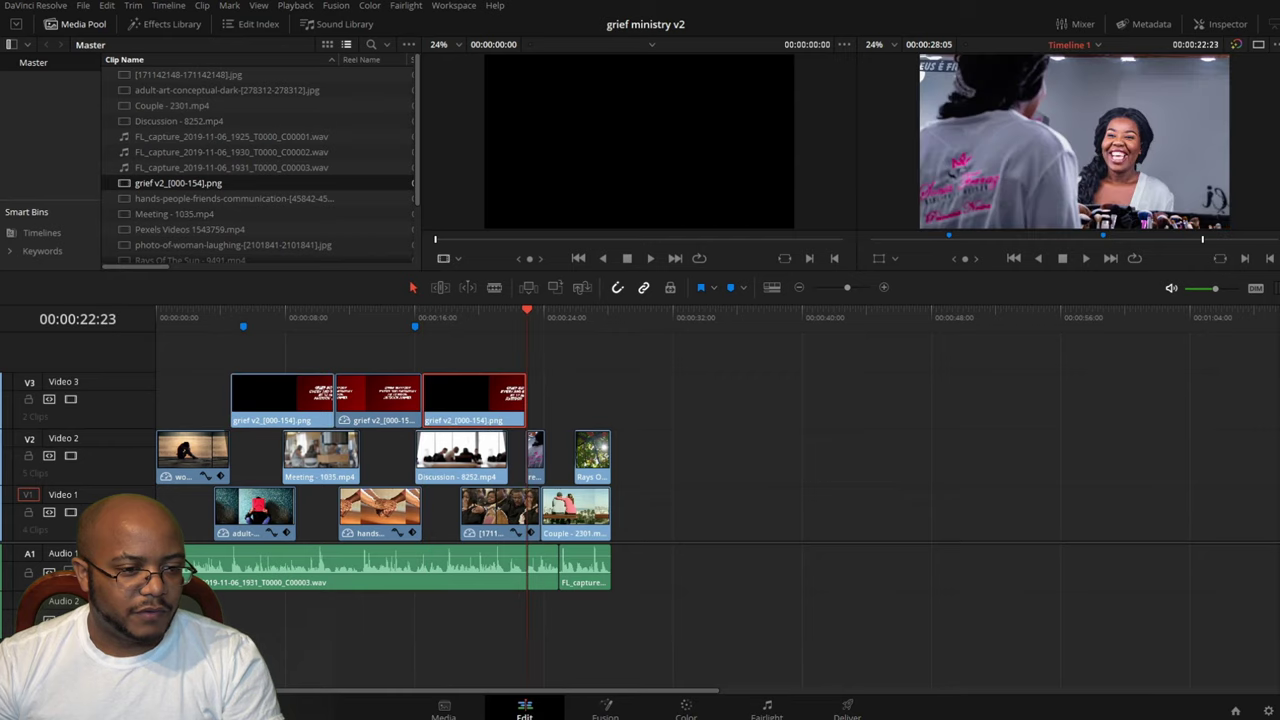
- Reverse the speed of the last title clip on Video 3 and play the timeline from about 00:00:14:02 to the end
right_click(465, 400)
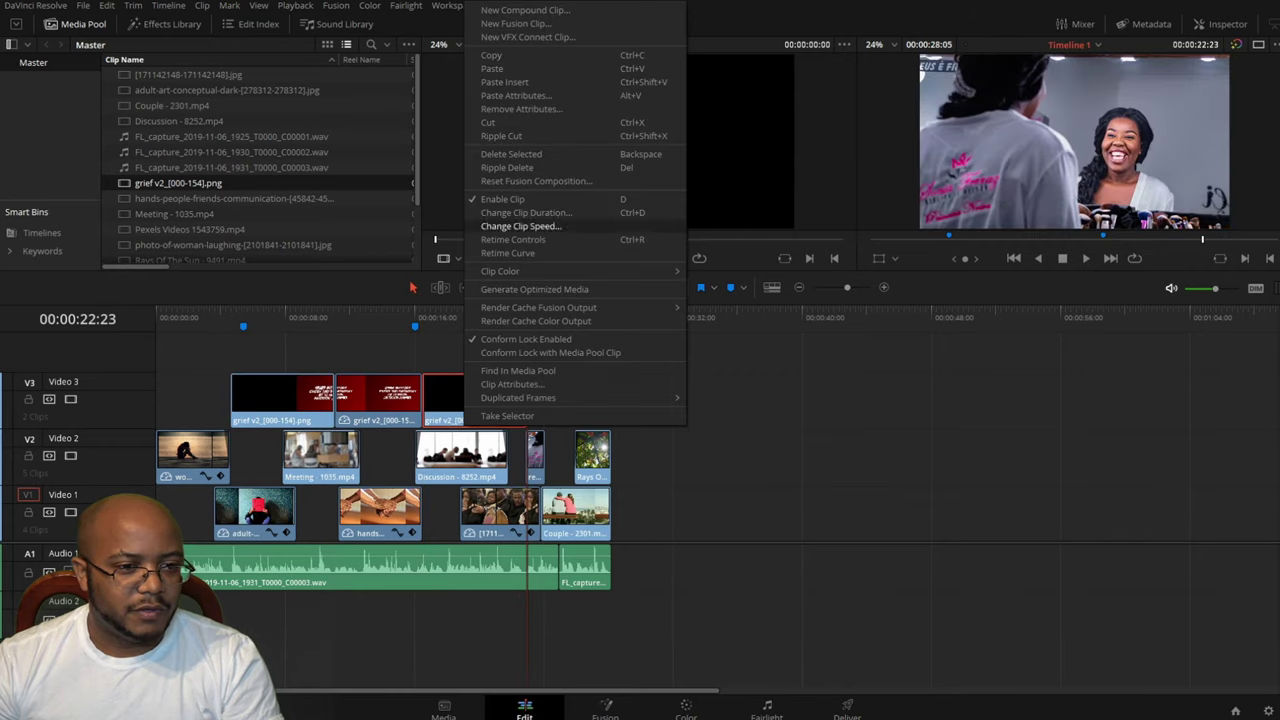
click(521, 226)
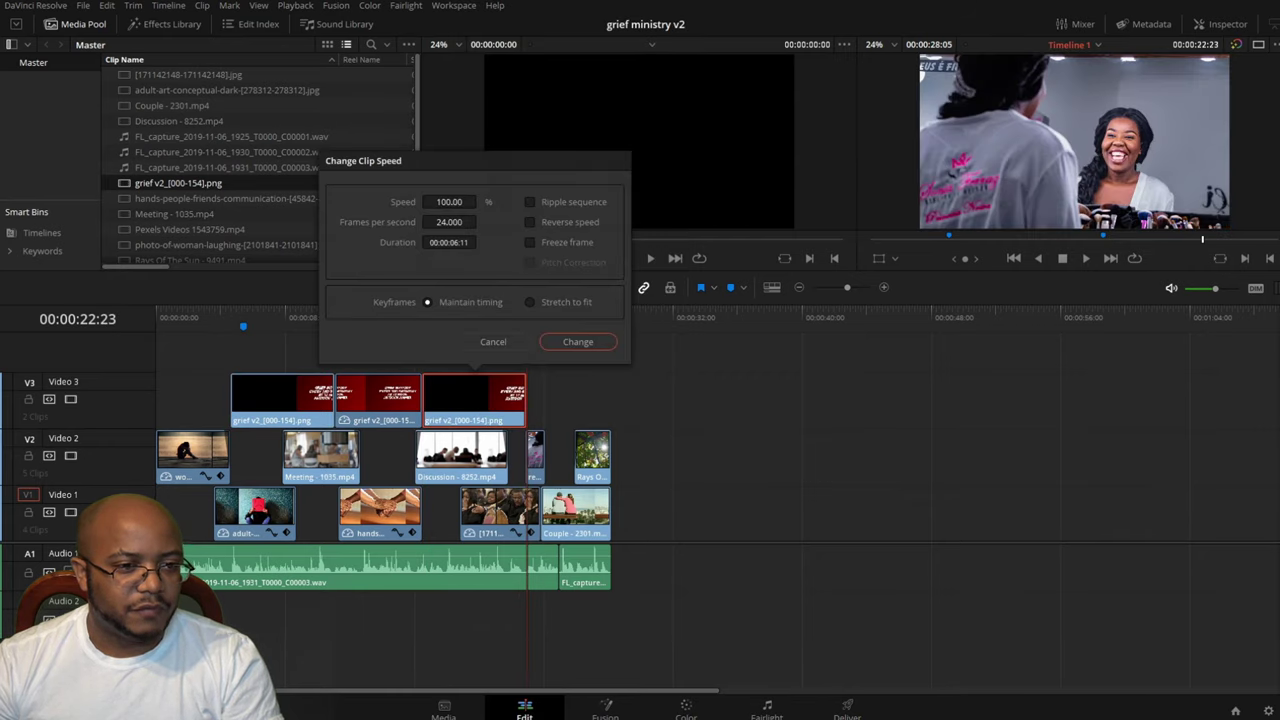
click(530, 222)
click(578, 342)
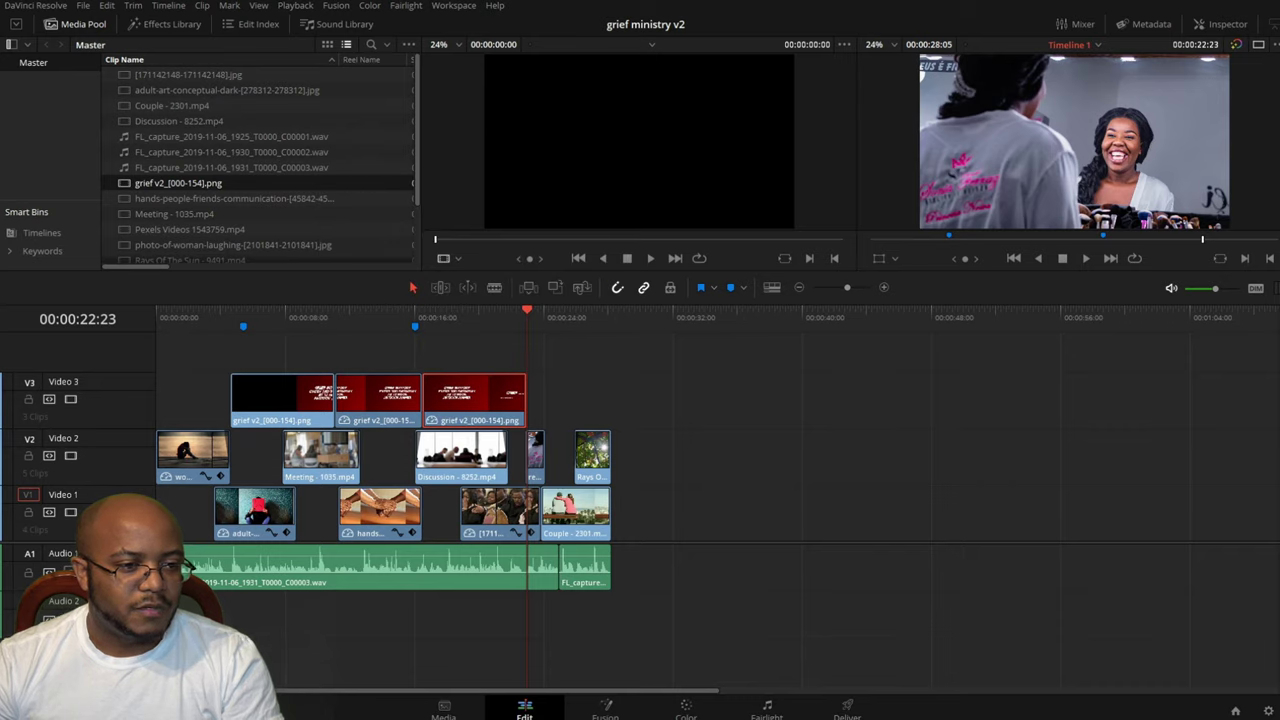
click(384, 318)
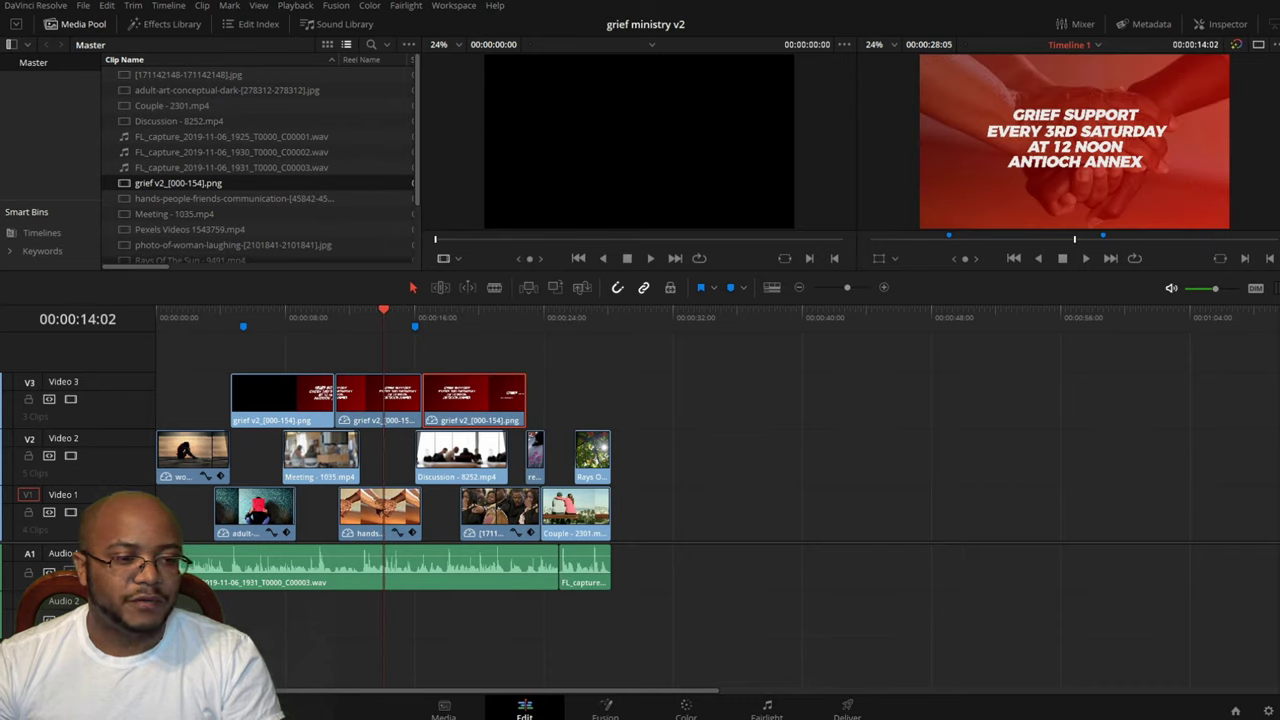
key(space)
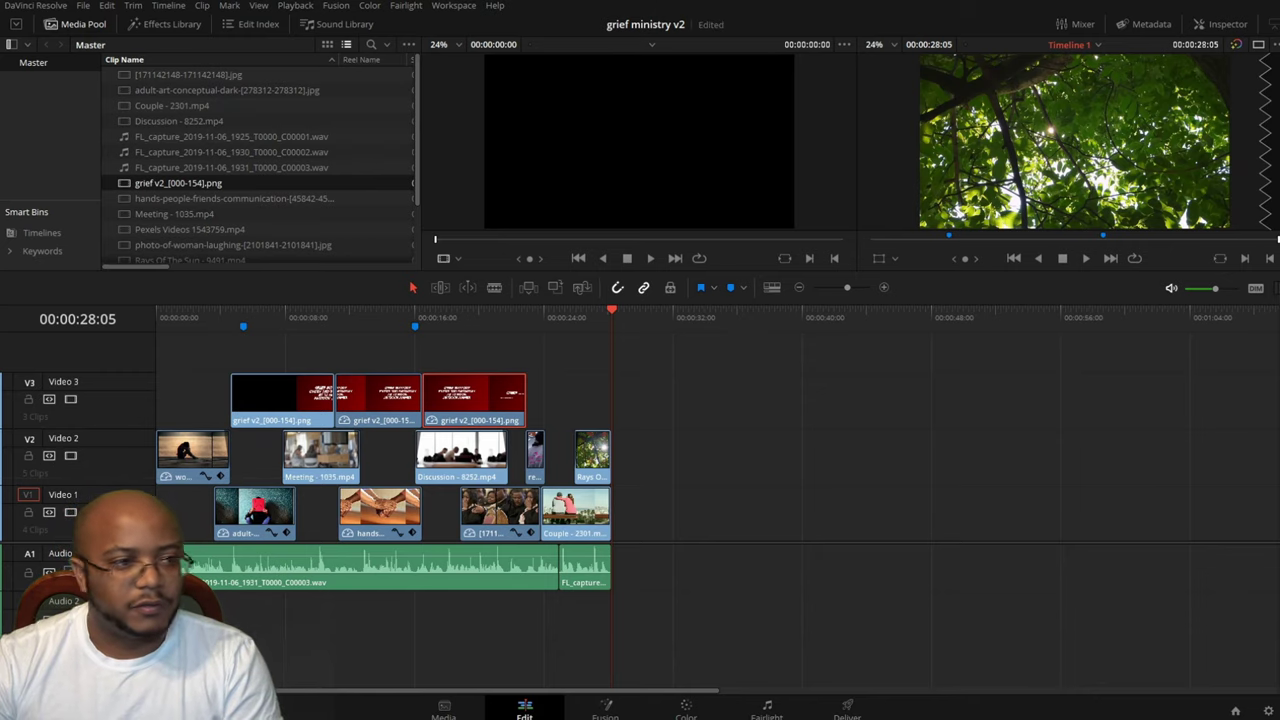
- Play the voice-over in Fairlight and raise the make-up gain in Audio 1's dynamics to about 5.8
key(XF86AudioRaiseVolume)
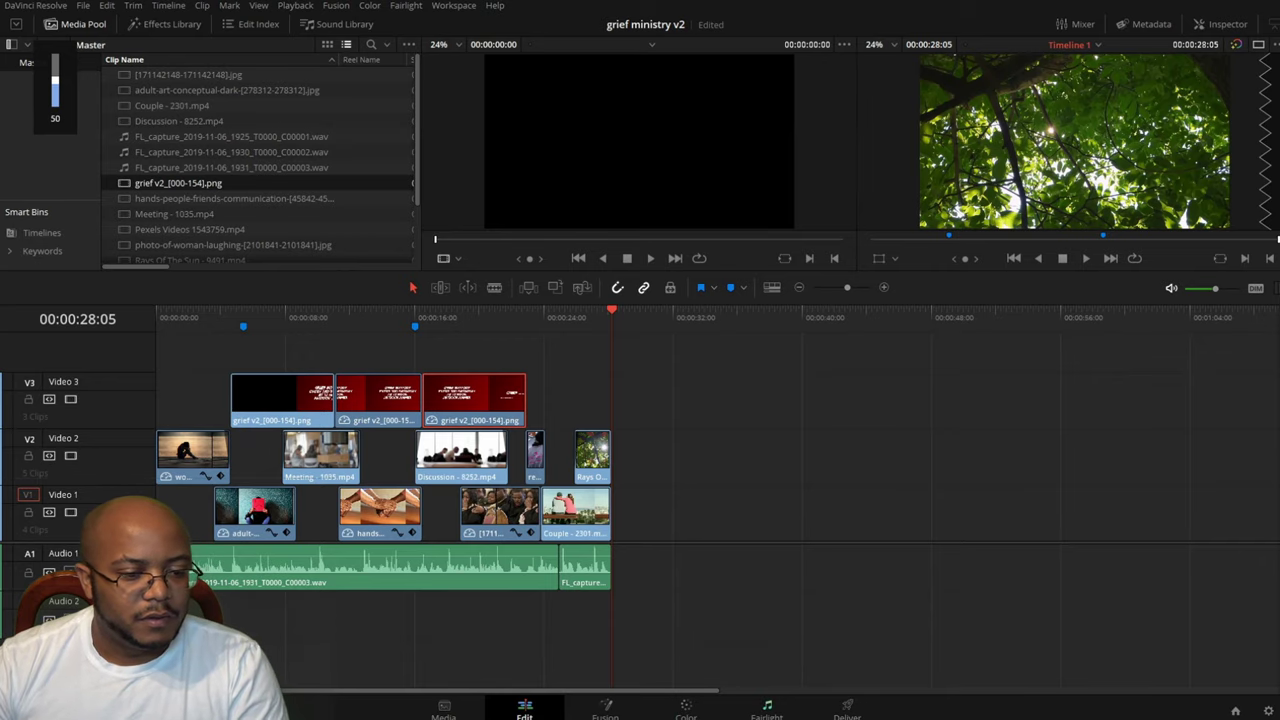
key(shift+7)
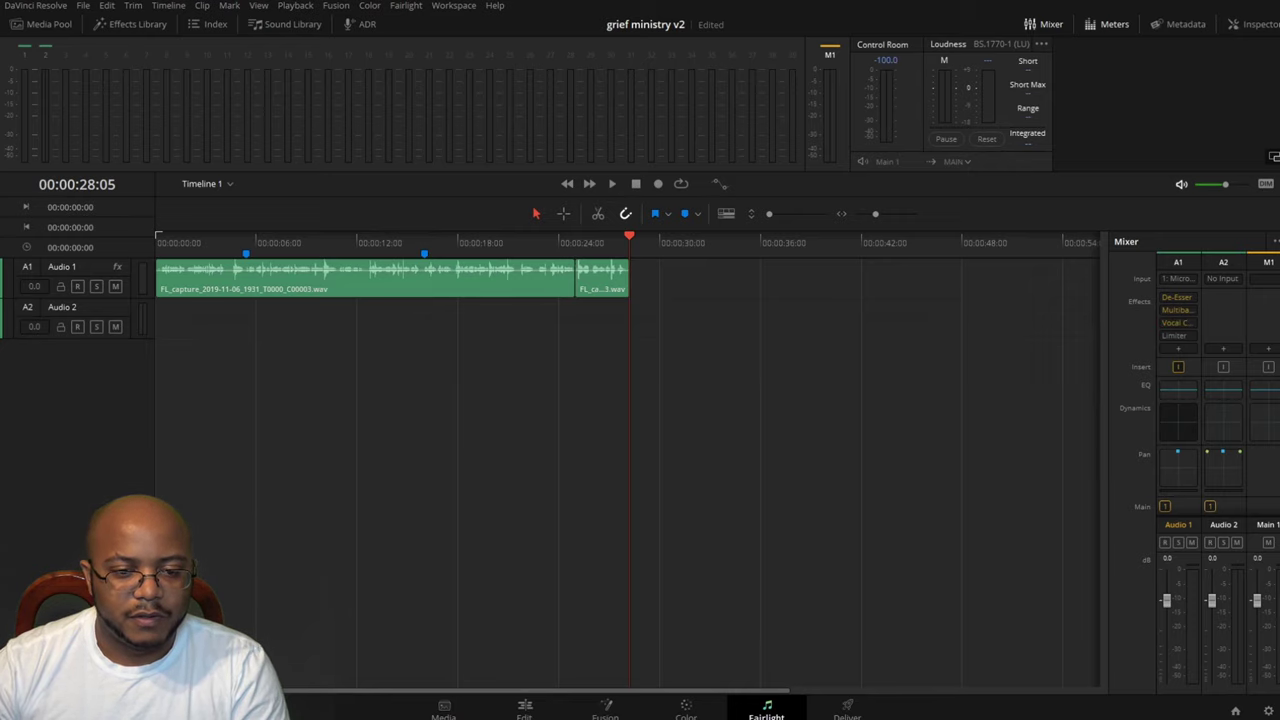
double_click(1178, 422)
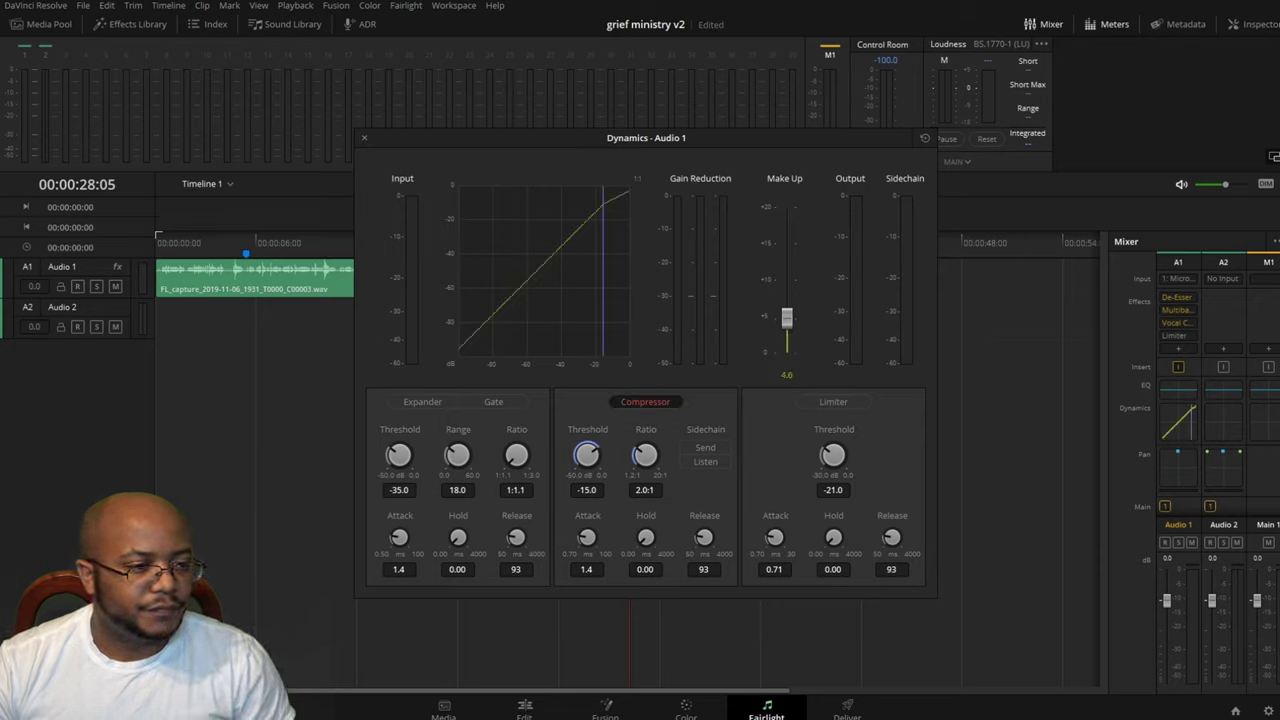
key(space)
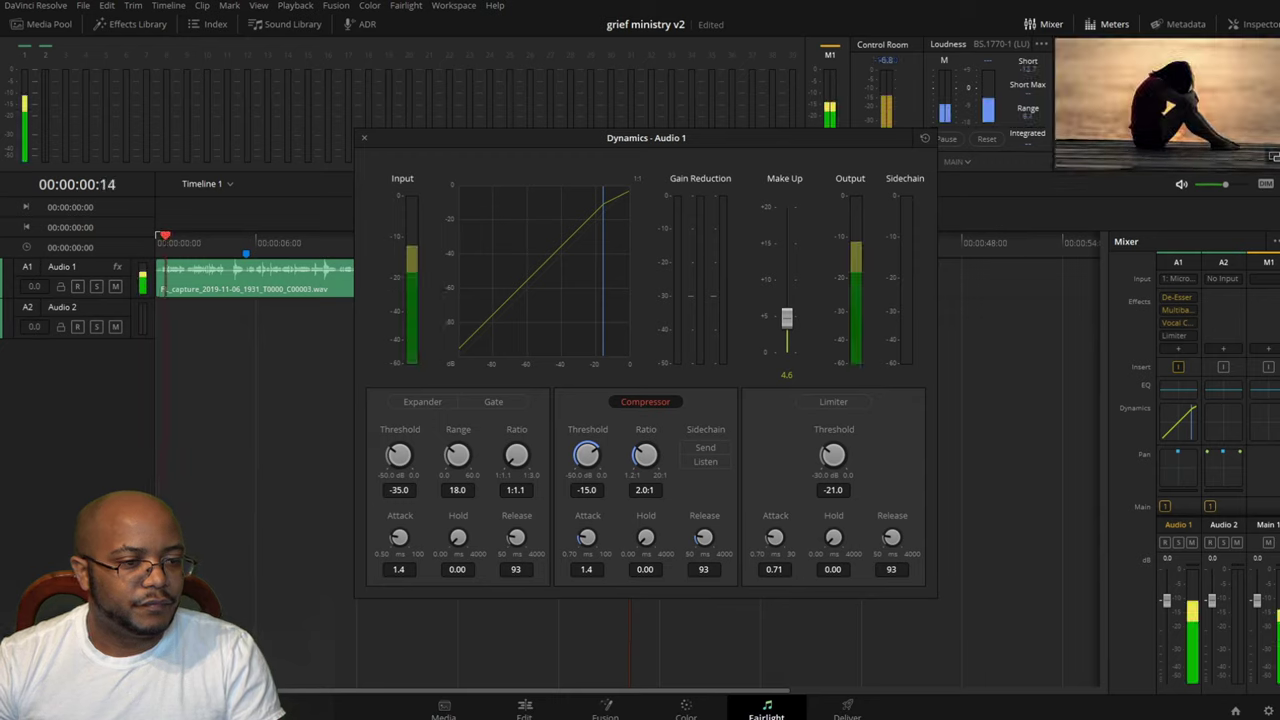
drag(787, 318, 787, 280)
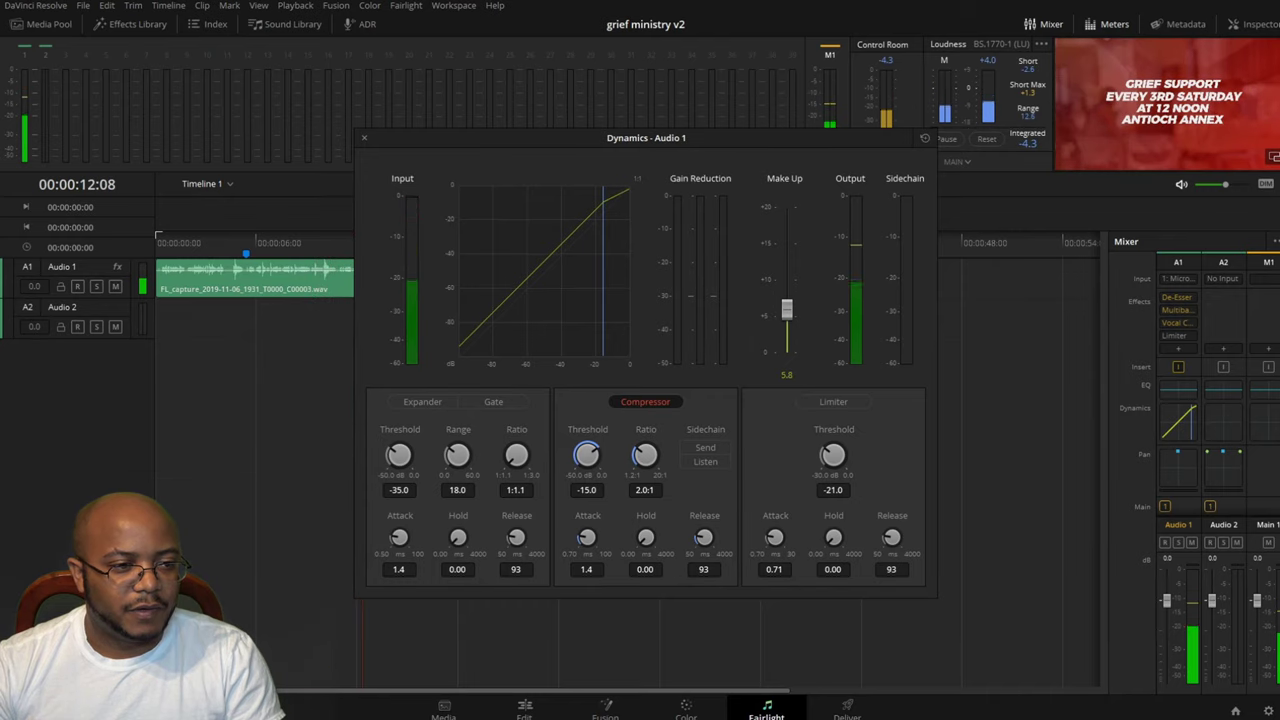
key(Escape)
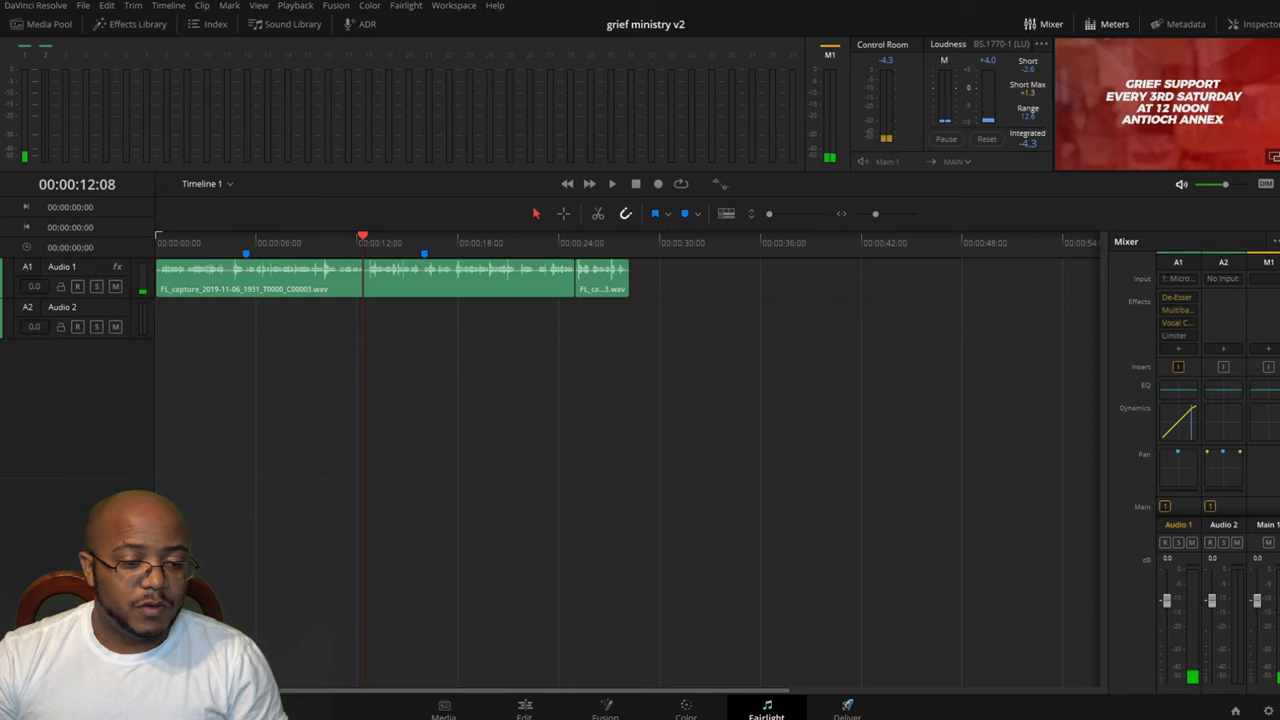
- Set up a YouTube 1080p render named grief v2 and browse to the antioch (W:) drive for its location
click(847, 709)
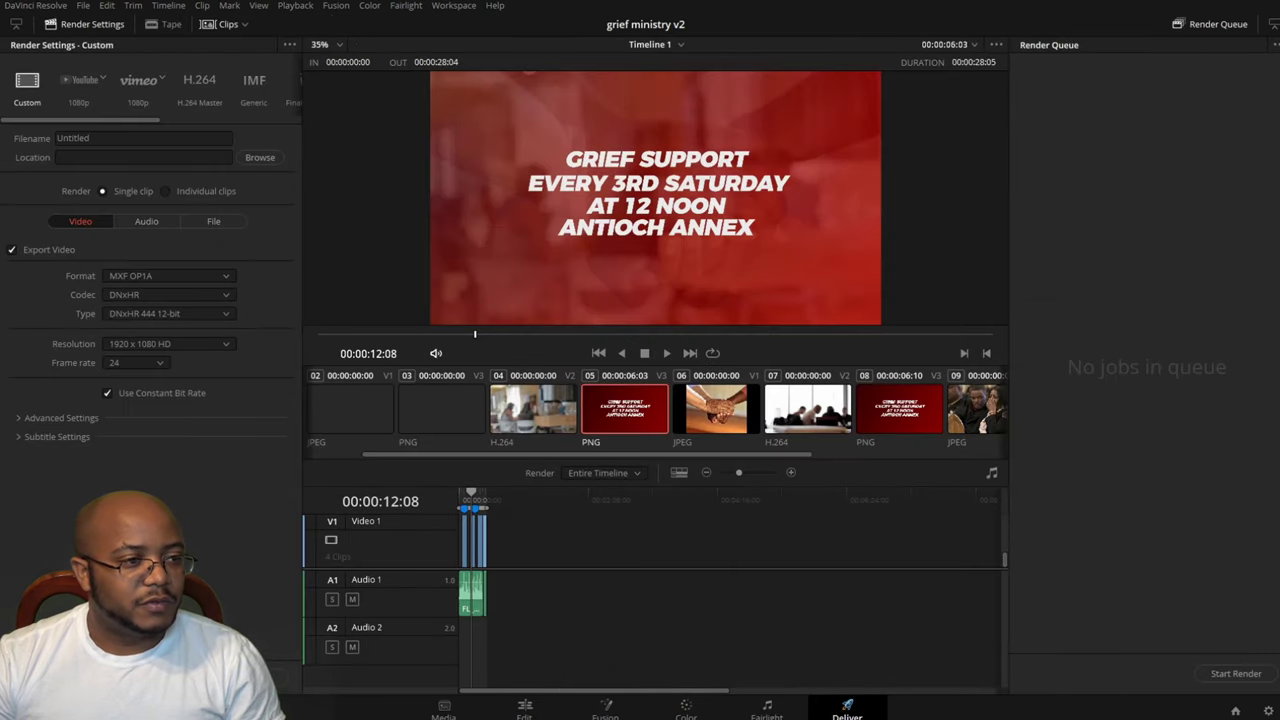
click(79, 85)
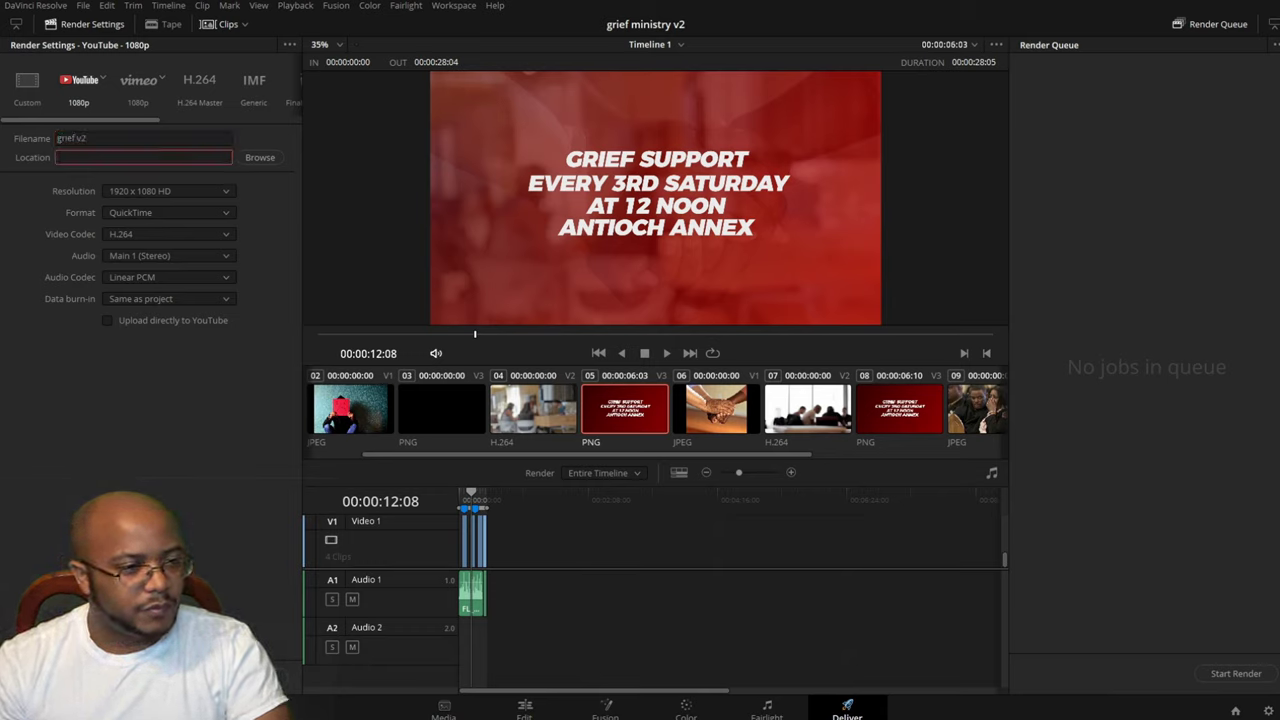
click(260, 157)
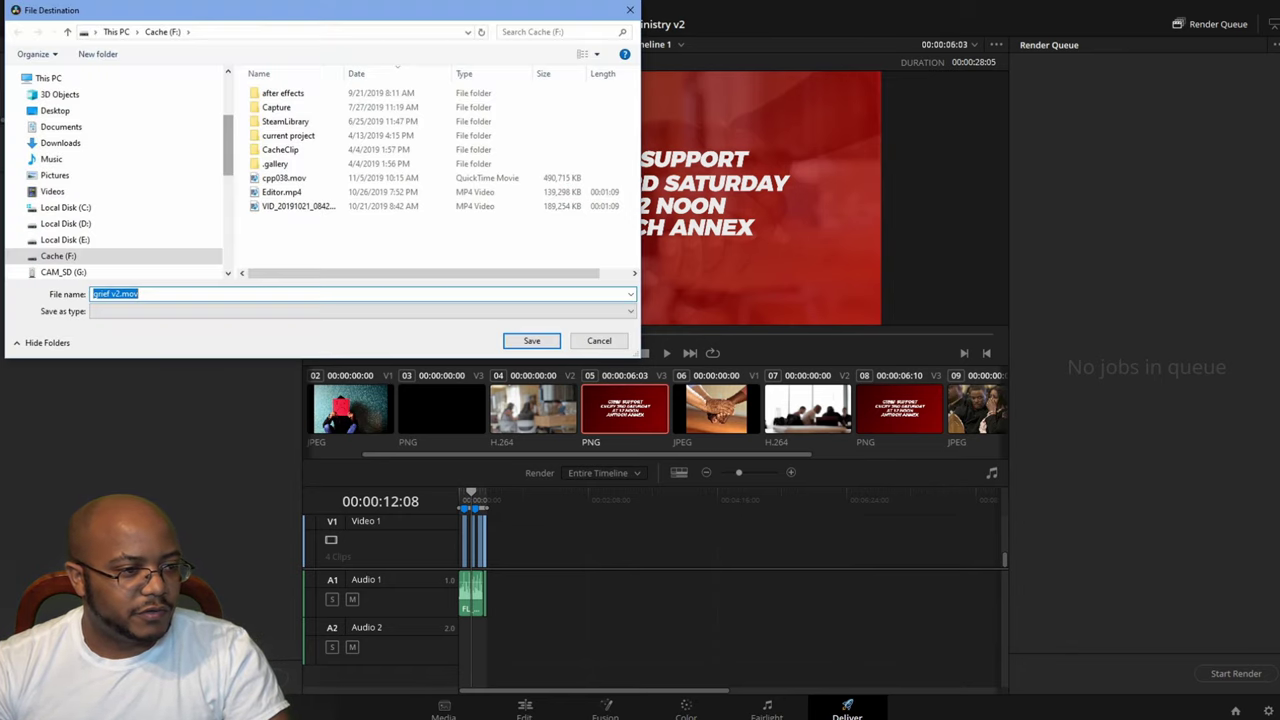
scroll(120, 240, down, 5)
click(89, 250)
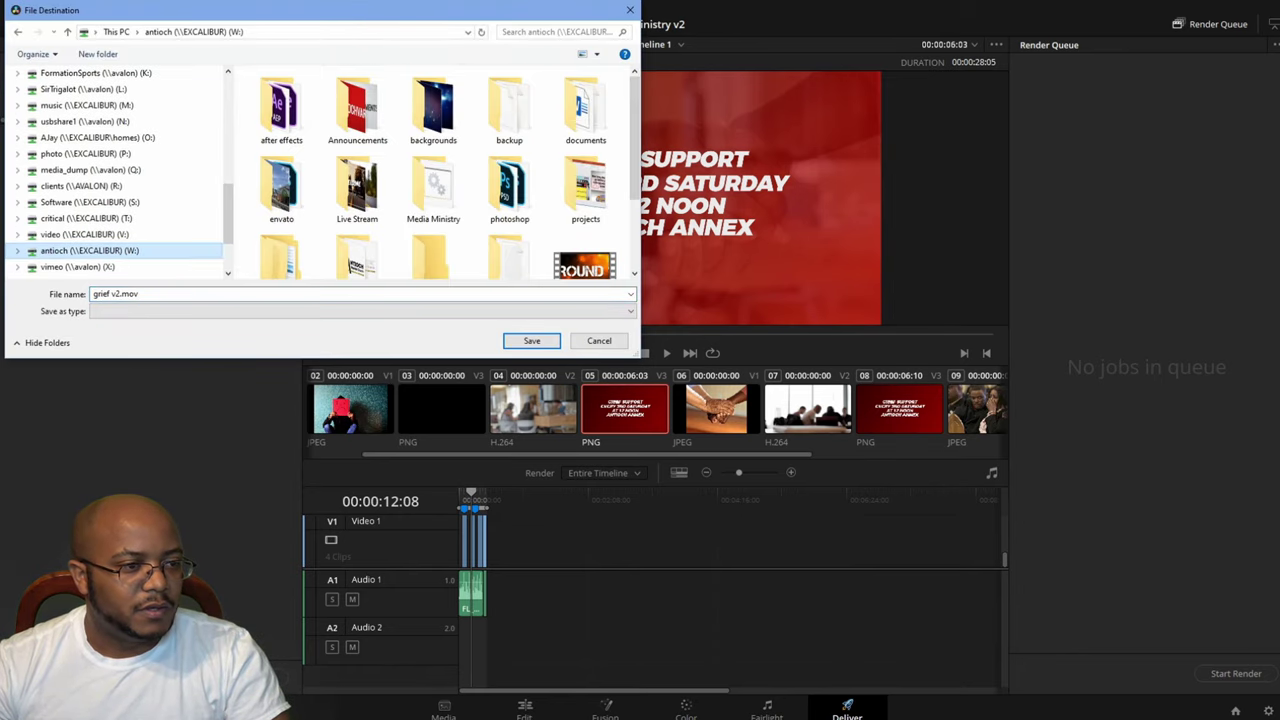
double_click(357, 105)
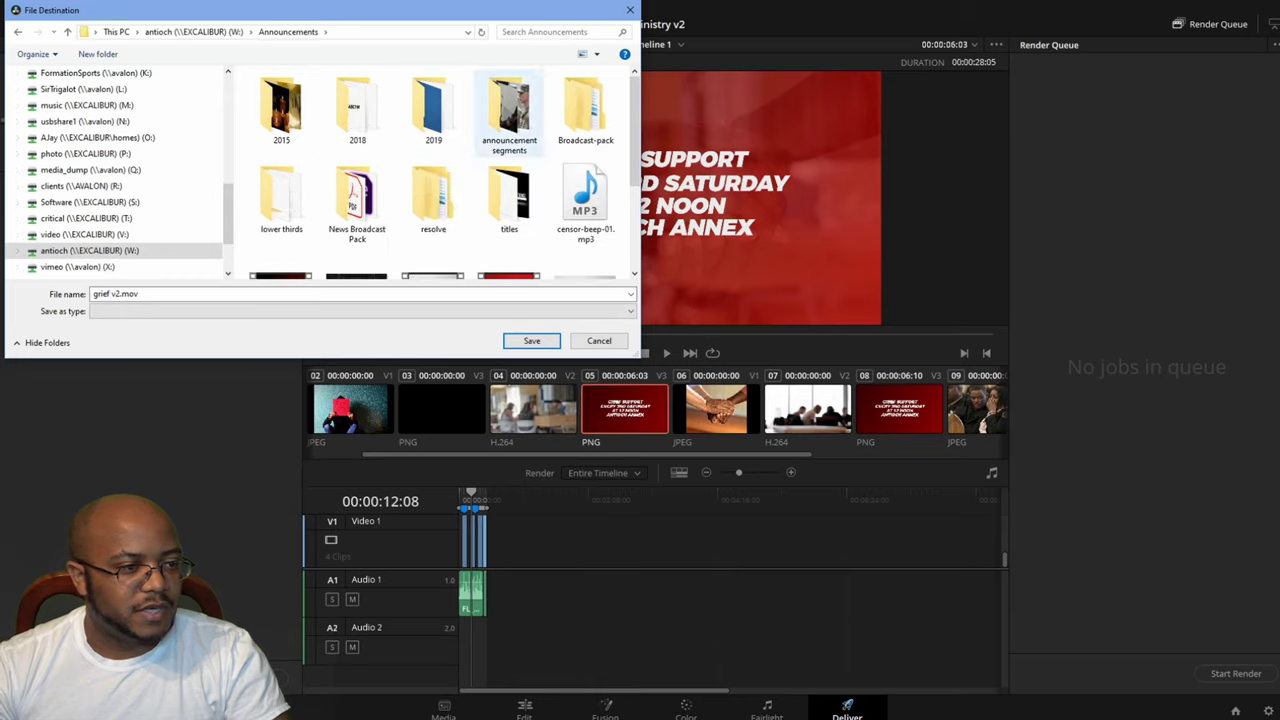
double_click(433, 195)
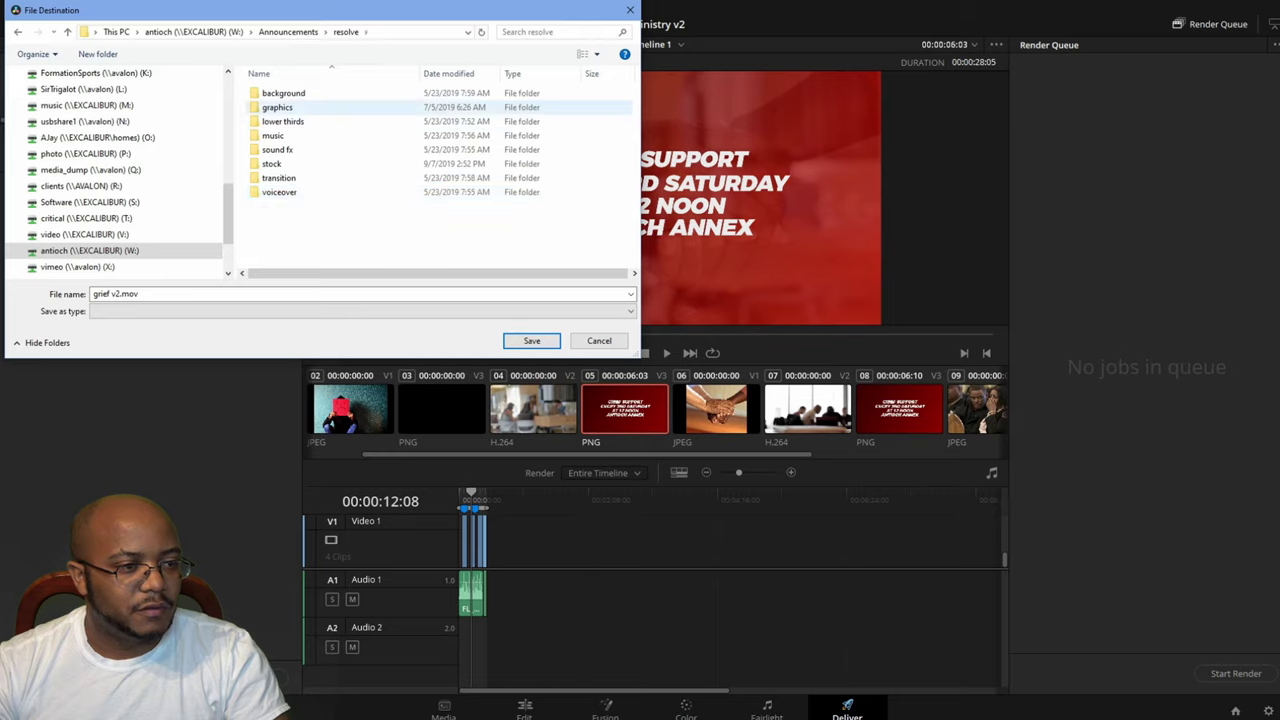
click(289, 32)
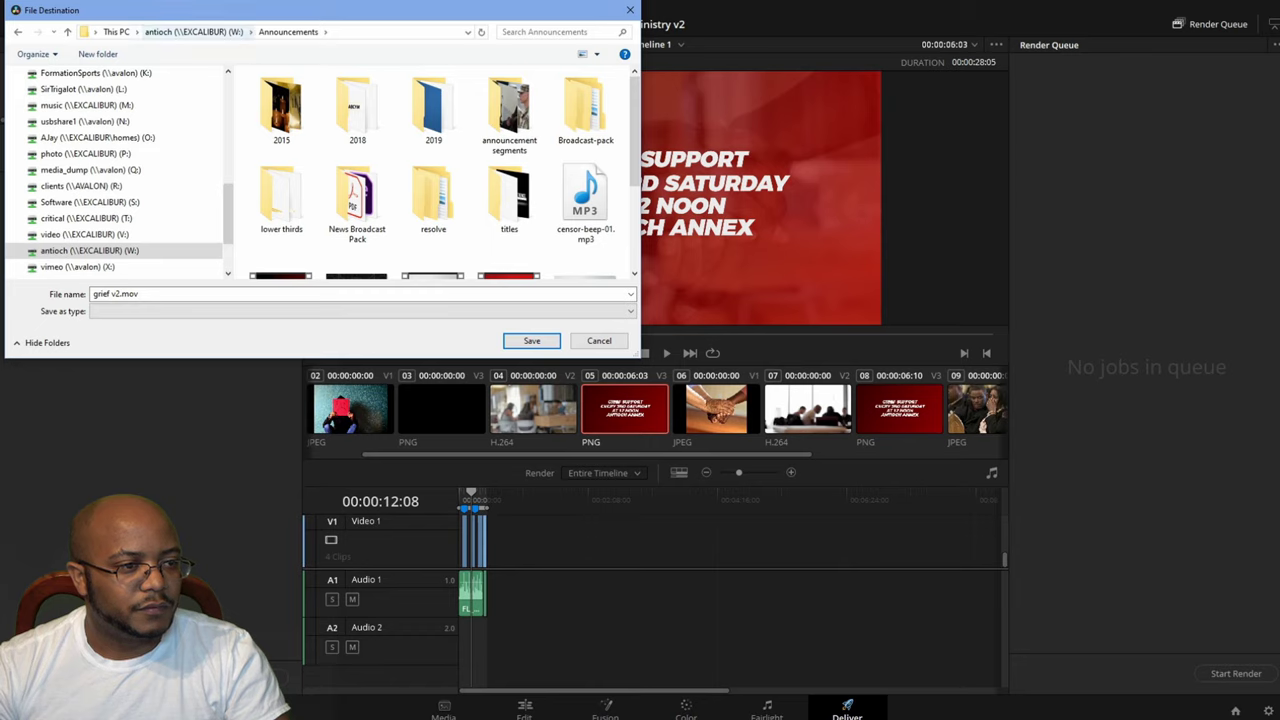
key(alt+Up)
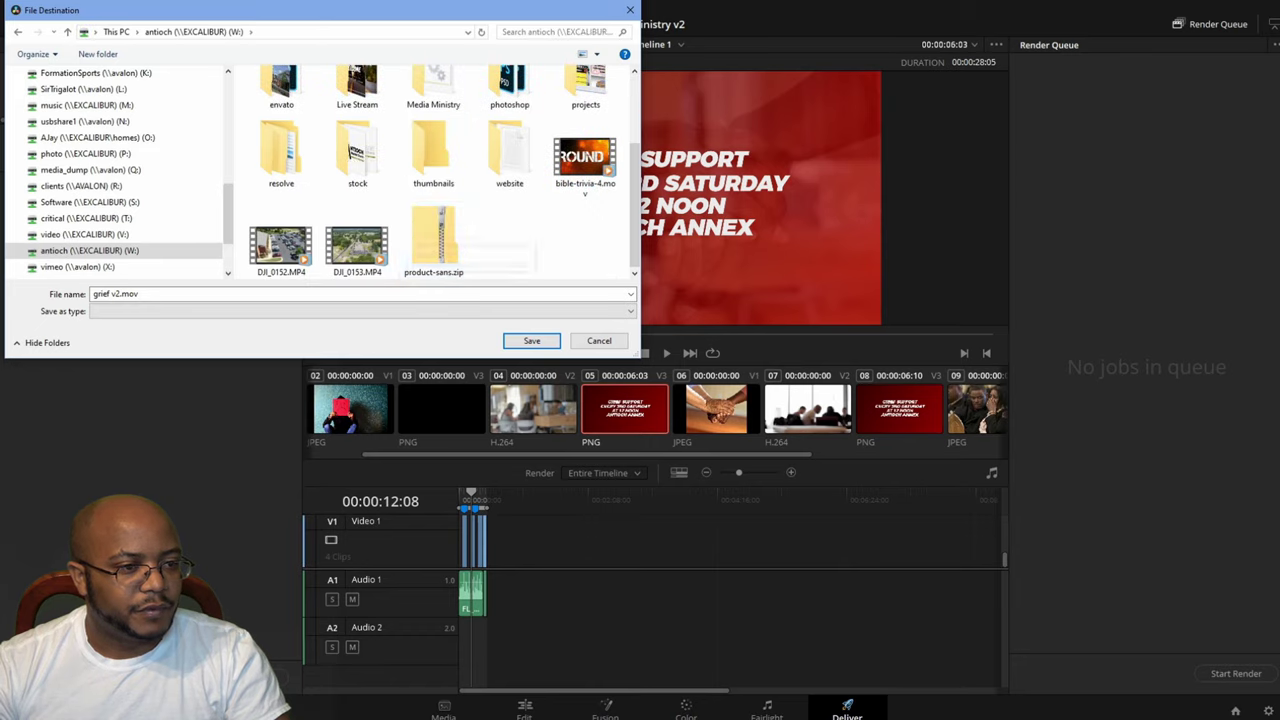
double_click(281, 152)
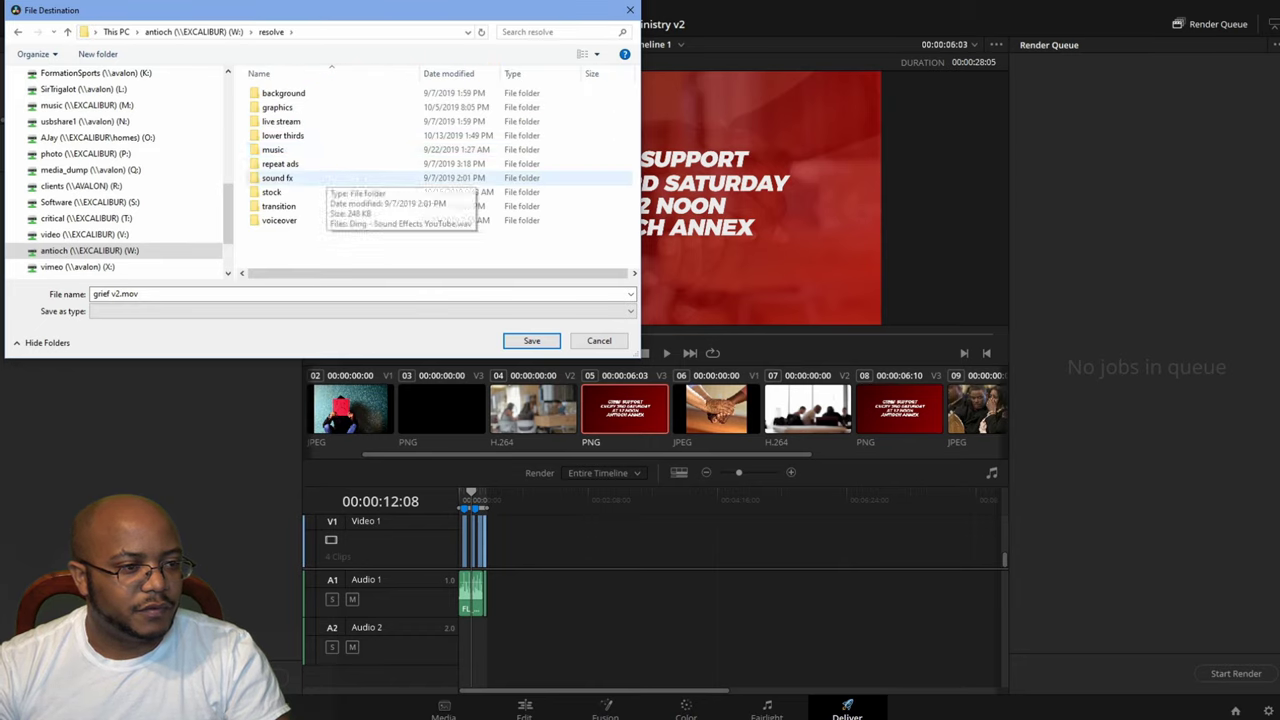
double_click(280, 163)
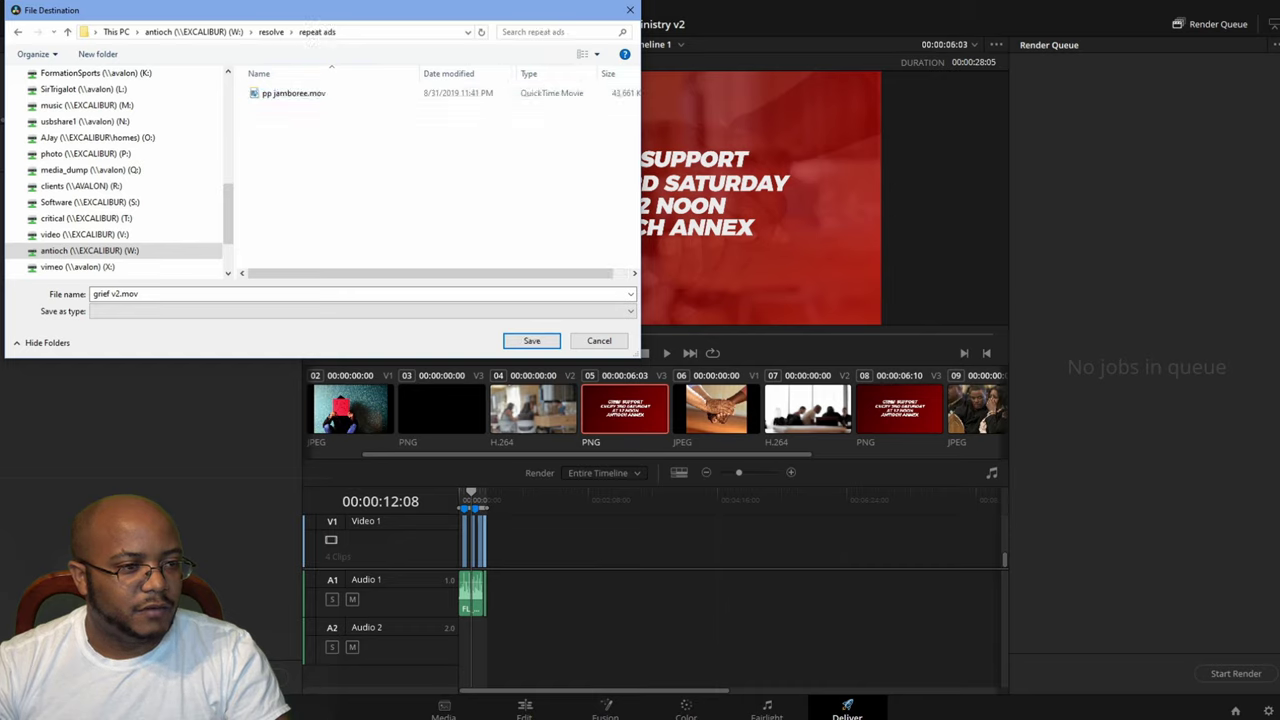
click(204, 32)
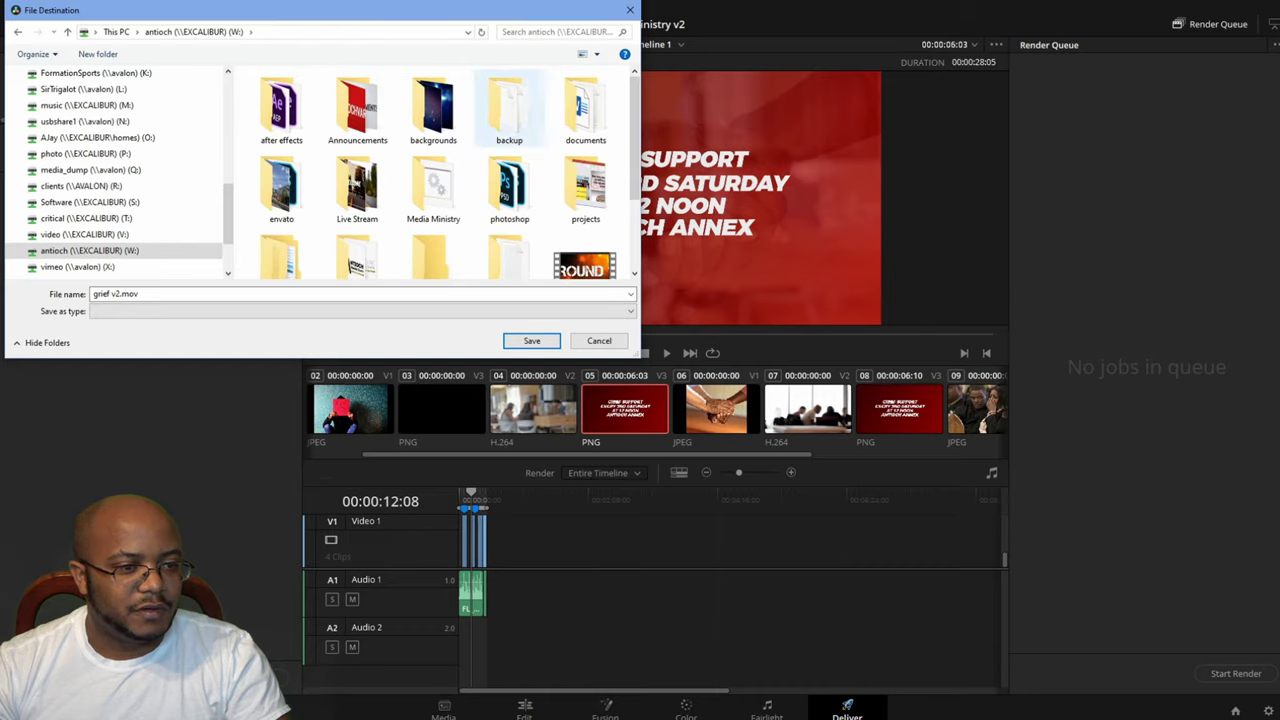
- Set the render location to the announcement segments folder inside Announcements, keeping the file name grief v2.mov
double_click(357, 105)
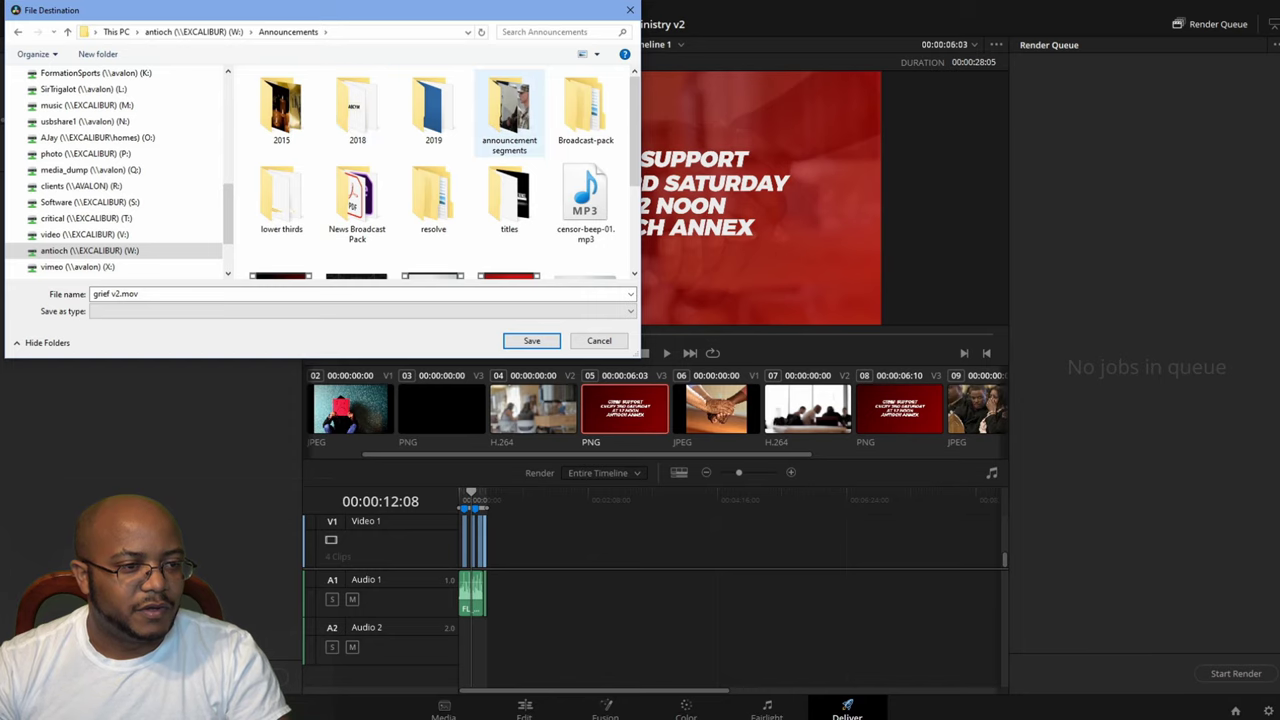
double_click(509, 110)
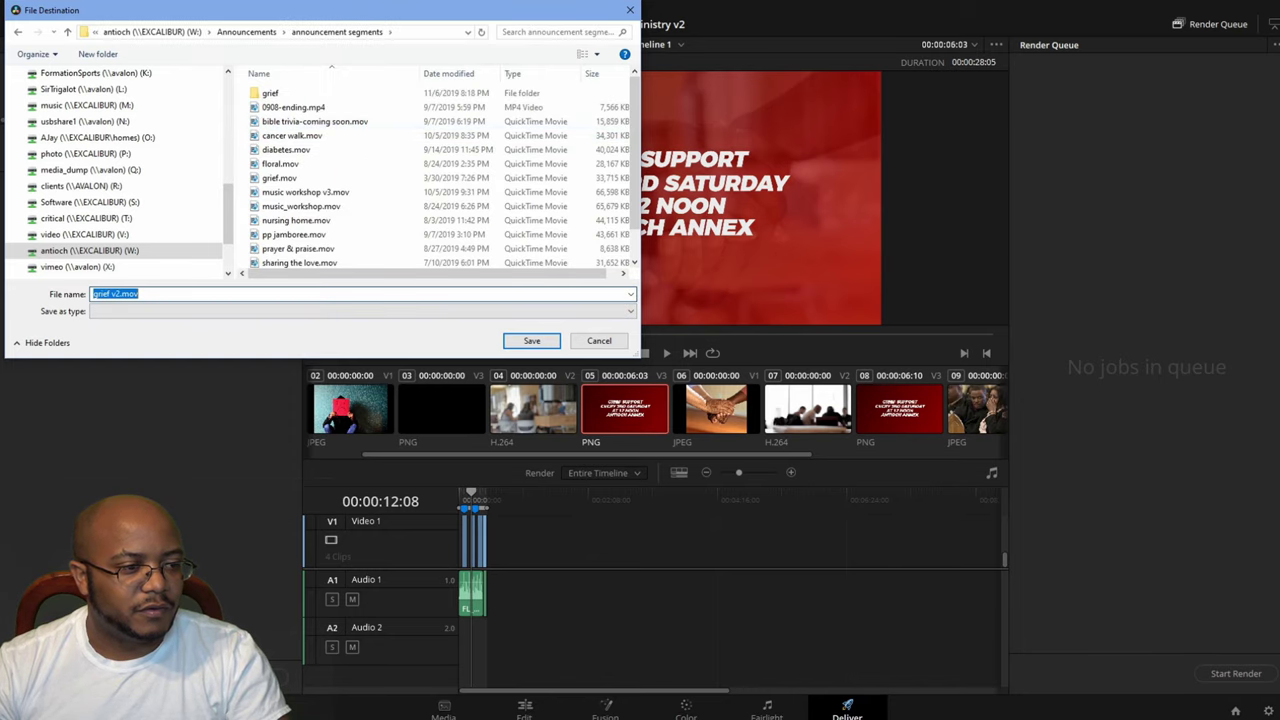
key(Return)
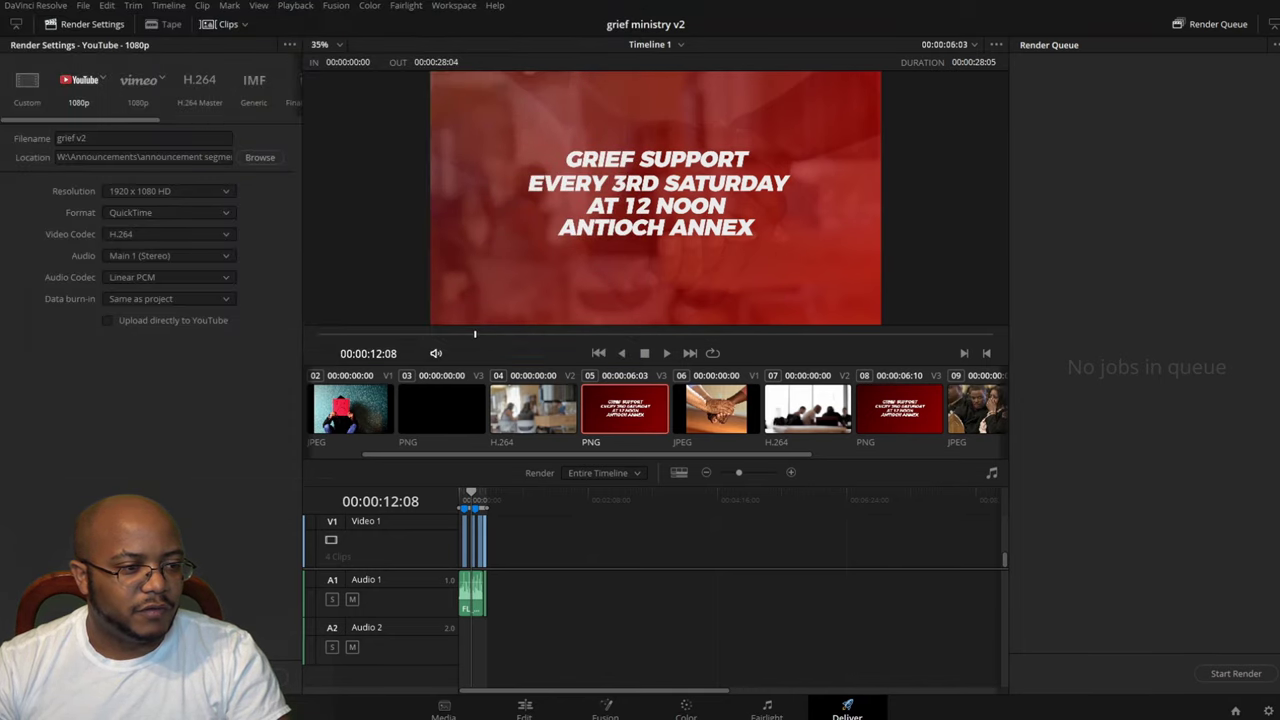
- Add the grief v2 job to the render queue and start rendering it
click(240, 677)
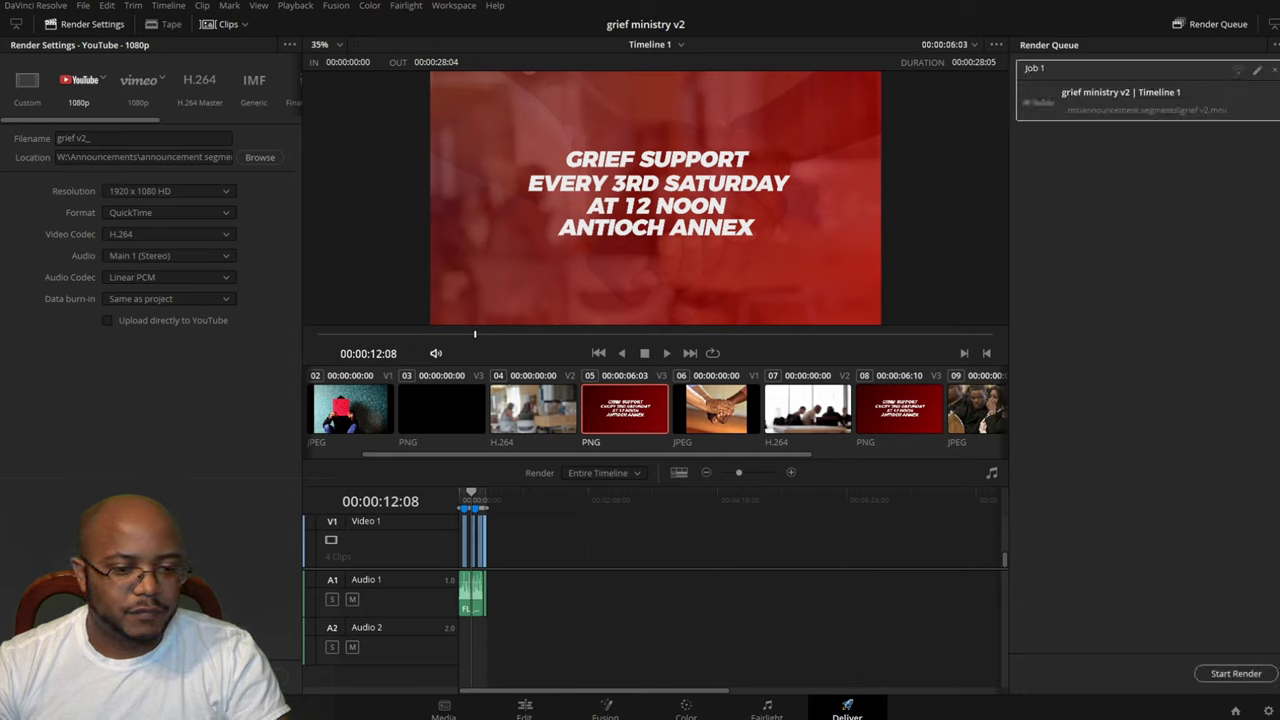
click(1236, 673)
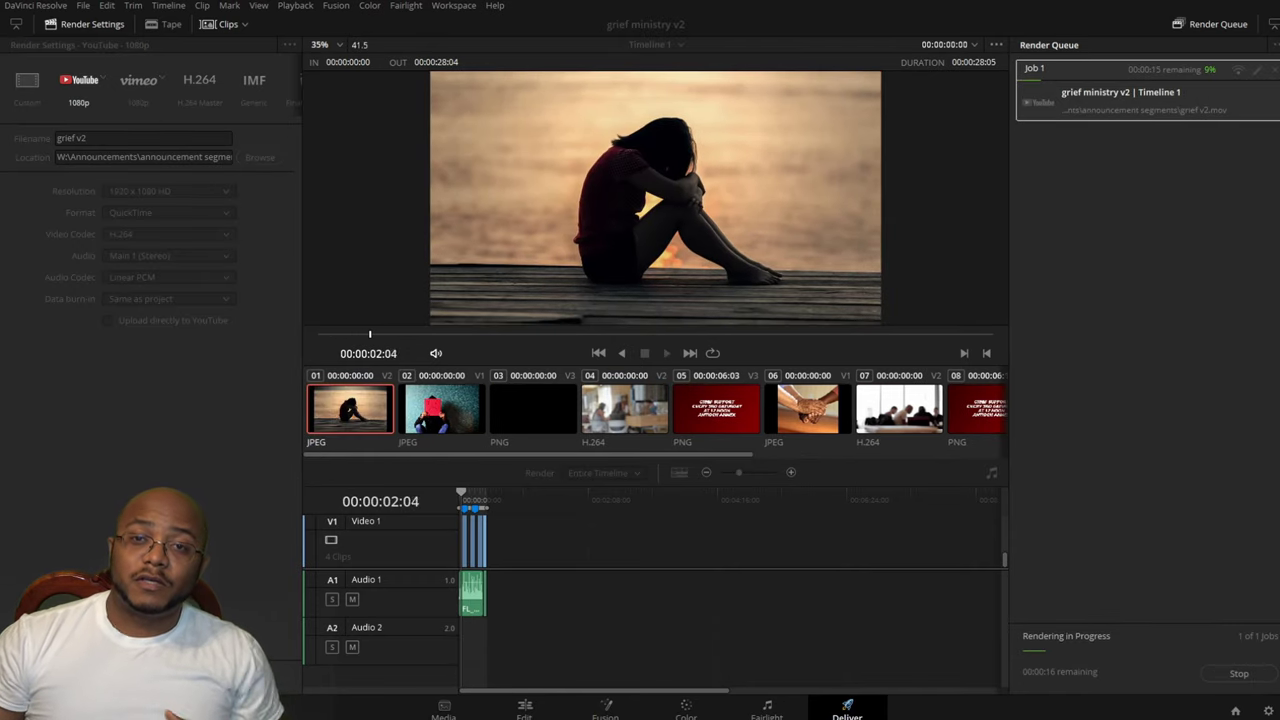